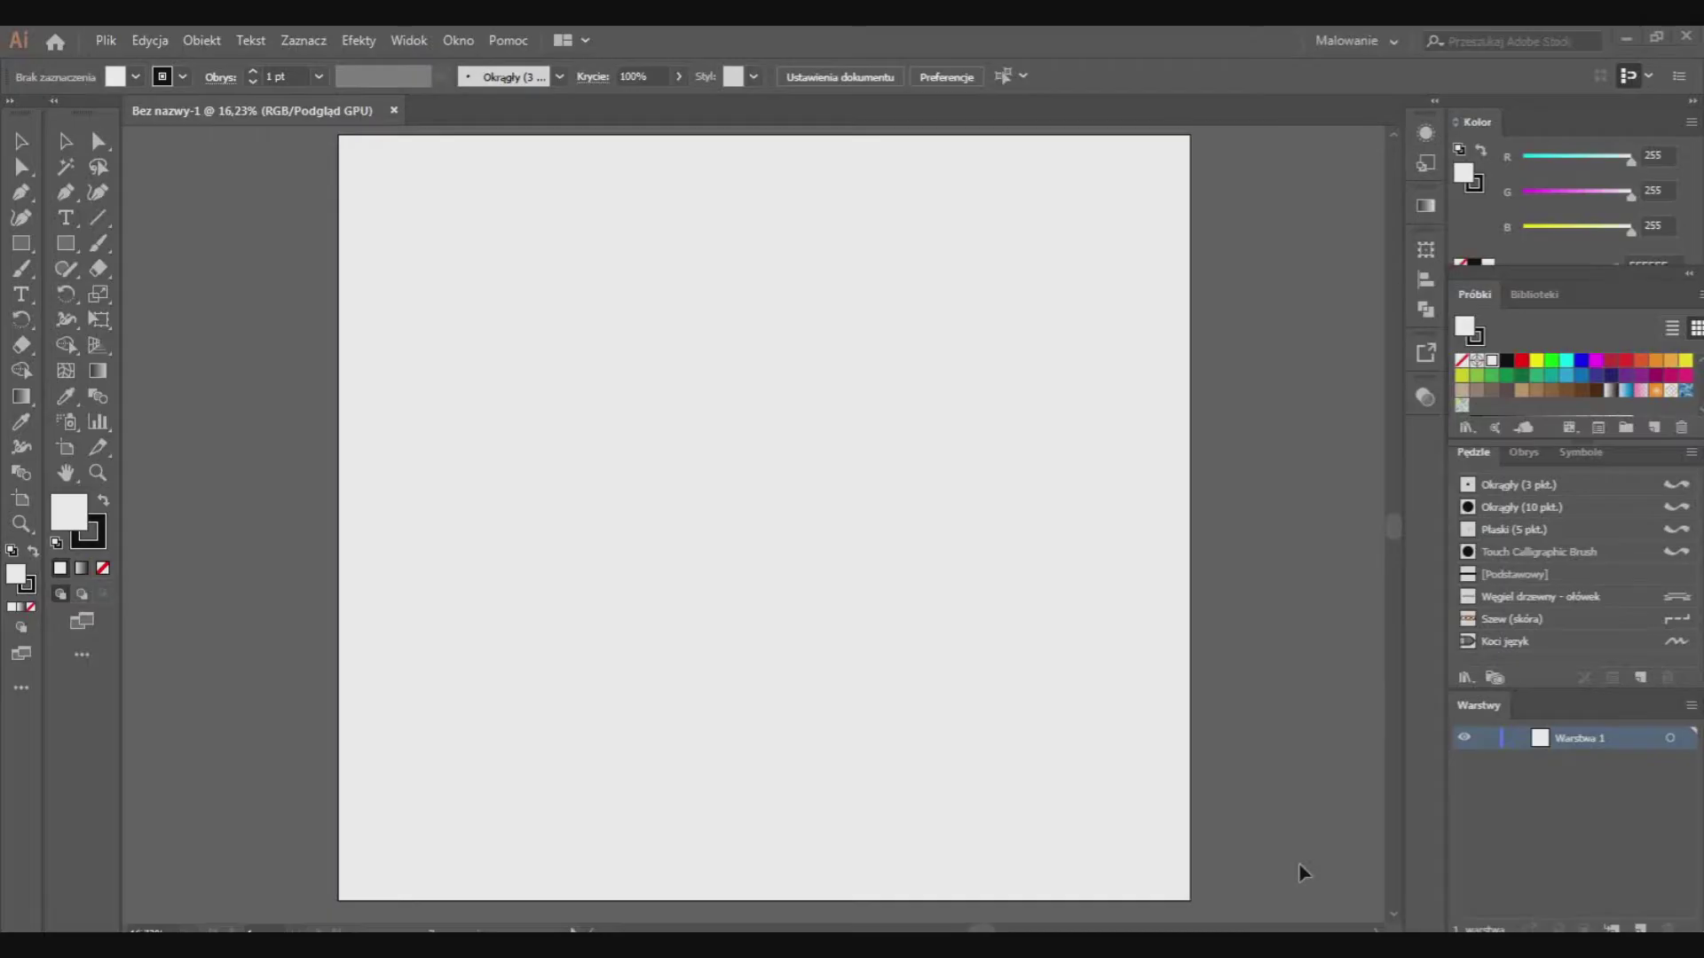
# Add layer Warstwa 2 above Warstwa 1 from the Layers panel
pyautogui.click(1640, 929)
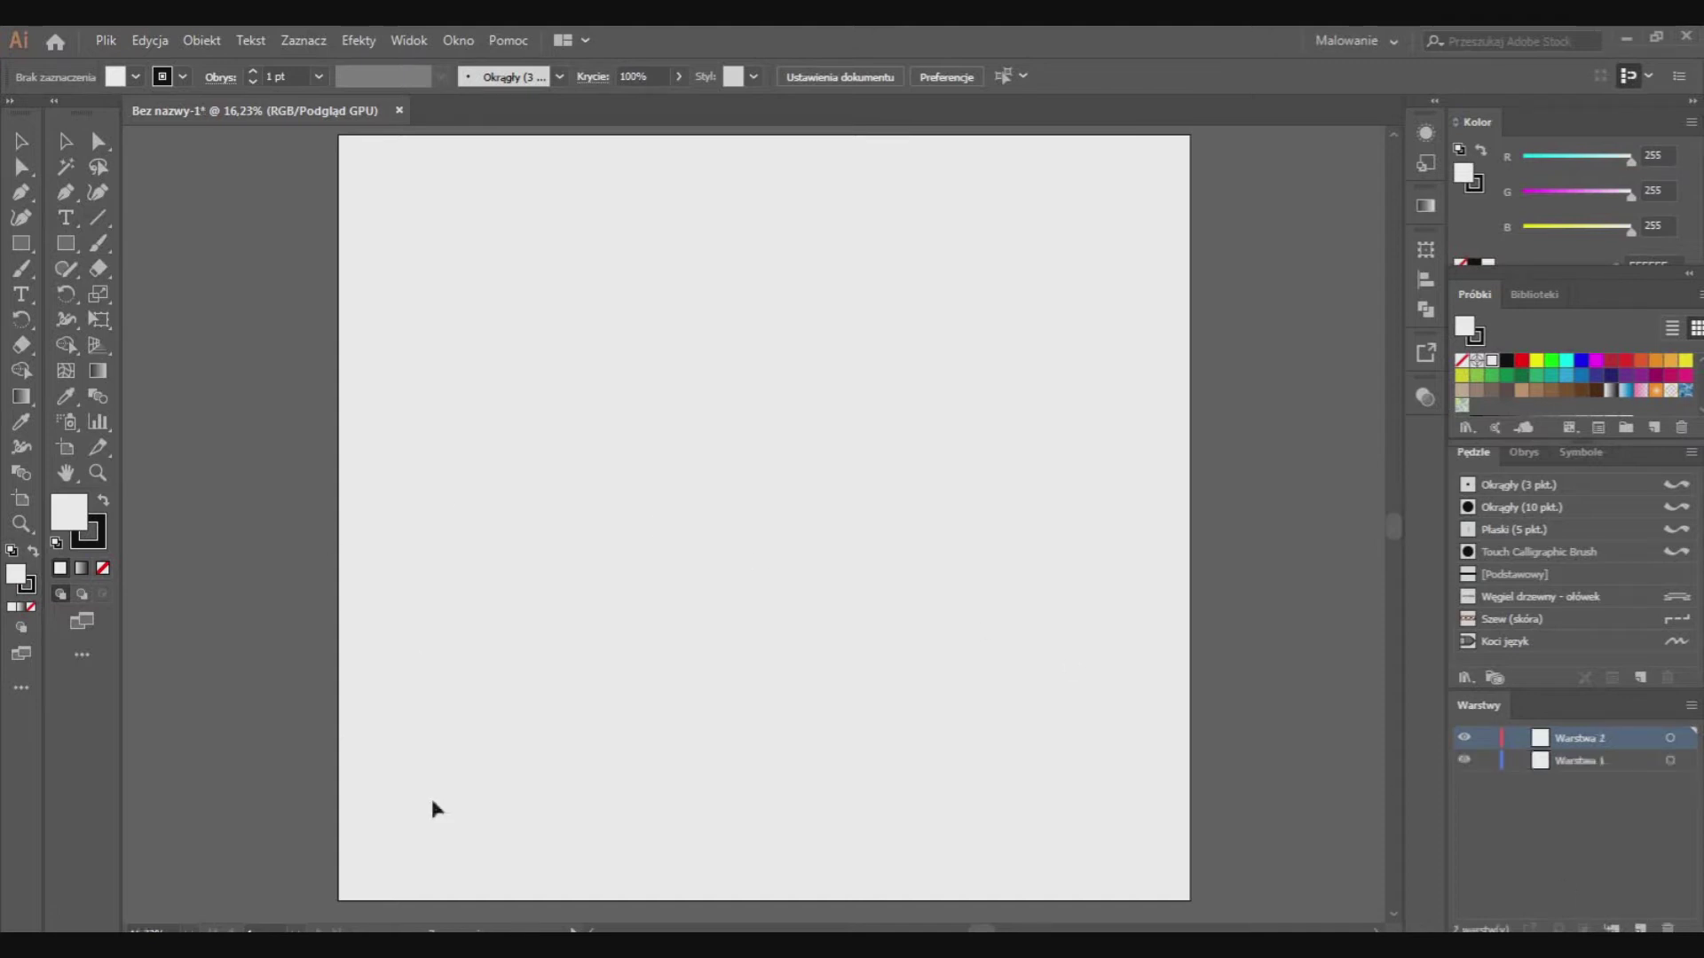
# Set fill and stroke to None and draw an ellipse left of the page centre
pyautogui.click(185, 78)
pyautogui.click(20, 120)
pyautogui.click(135, 78)
pyautogui.click(19, 120)
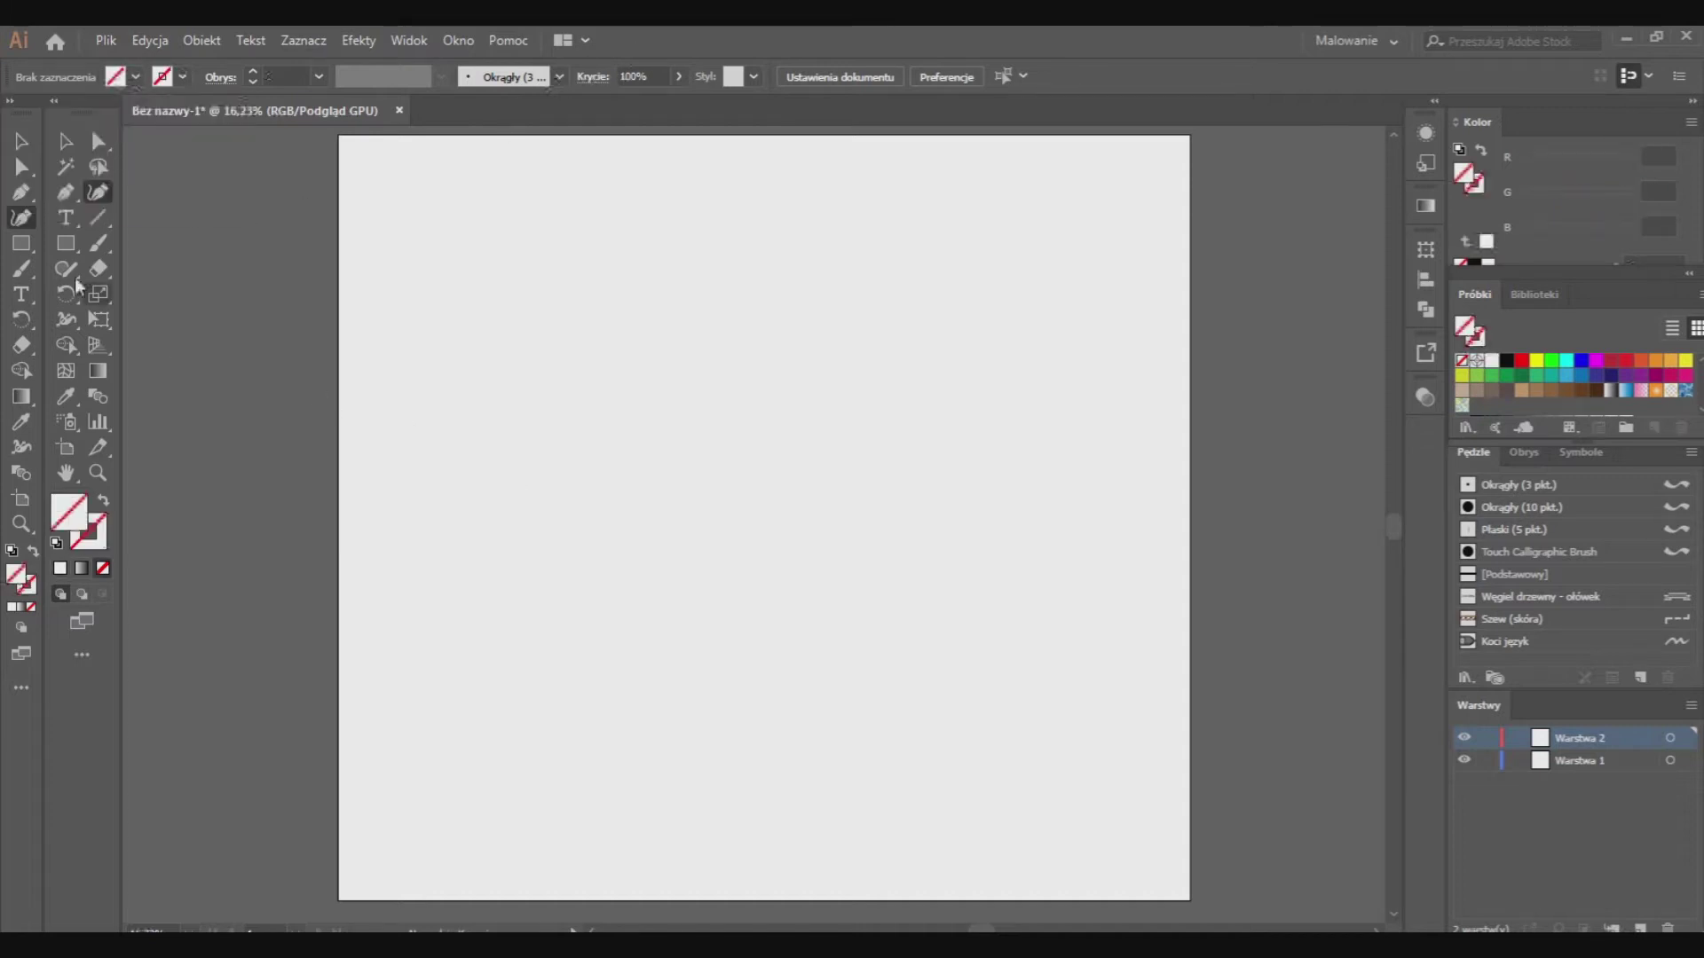
pyautogui.click(22, 243)
pyautogui.click(165, 269)
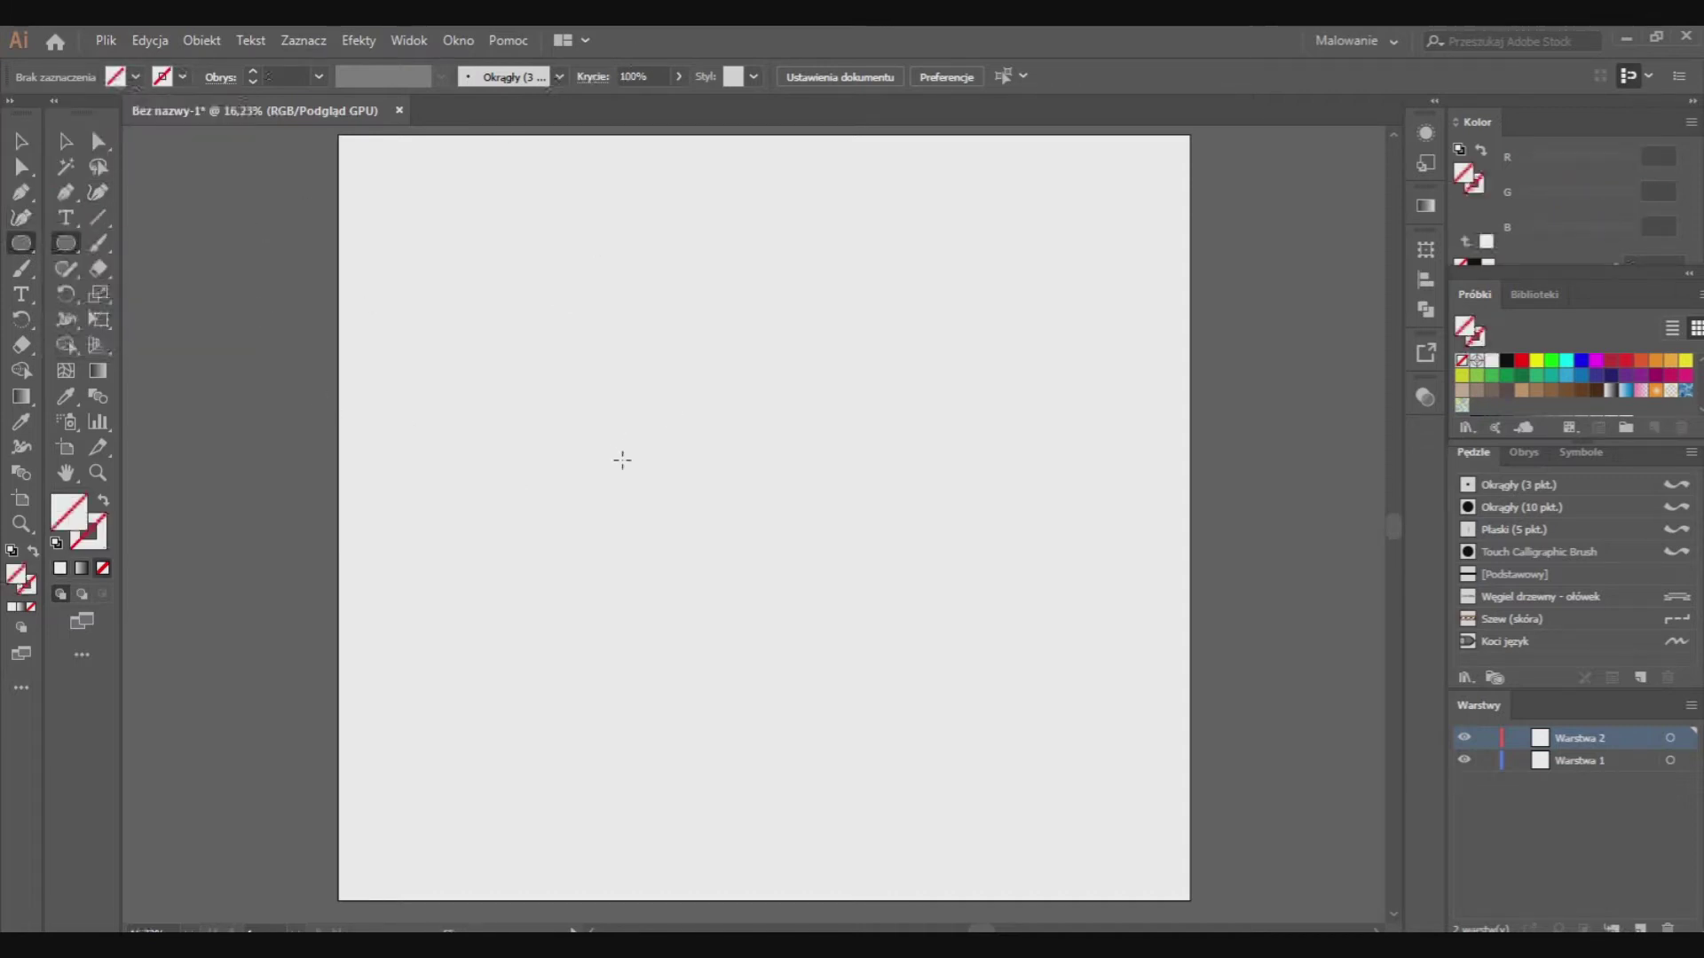
pyautogui.moveTo(545, 427); pyautogui.dragTo(841, 686)
# Bend the ellipse with the Curvature tool into a kidney shape with a right-side notch
pyautogui.hotkey('shift', '`')
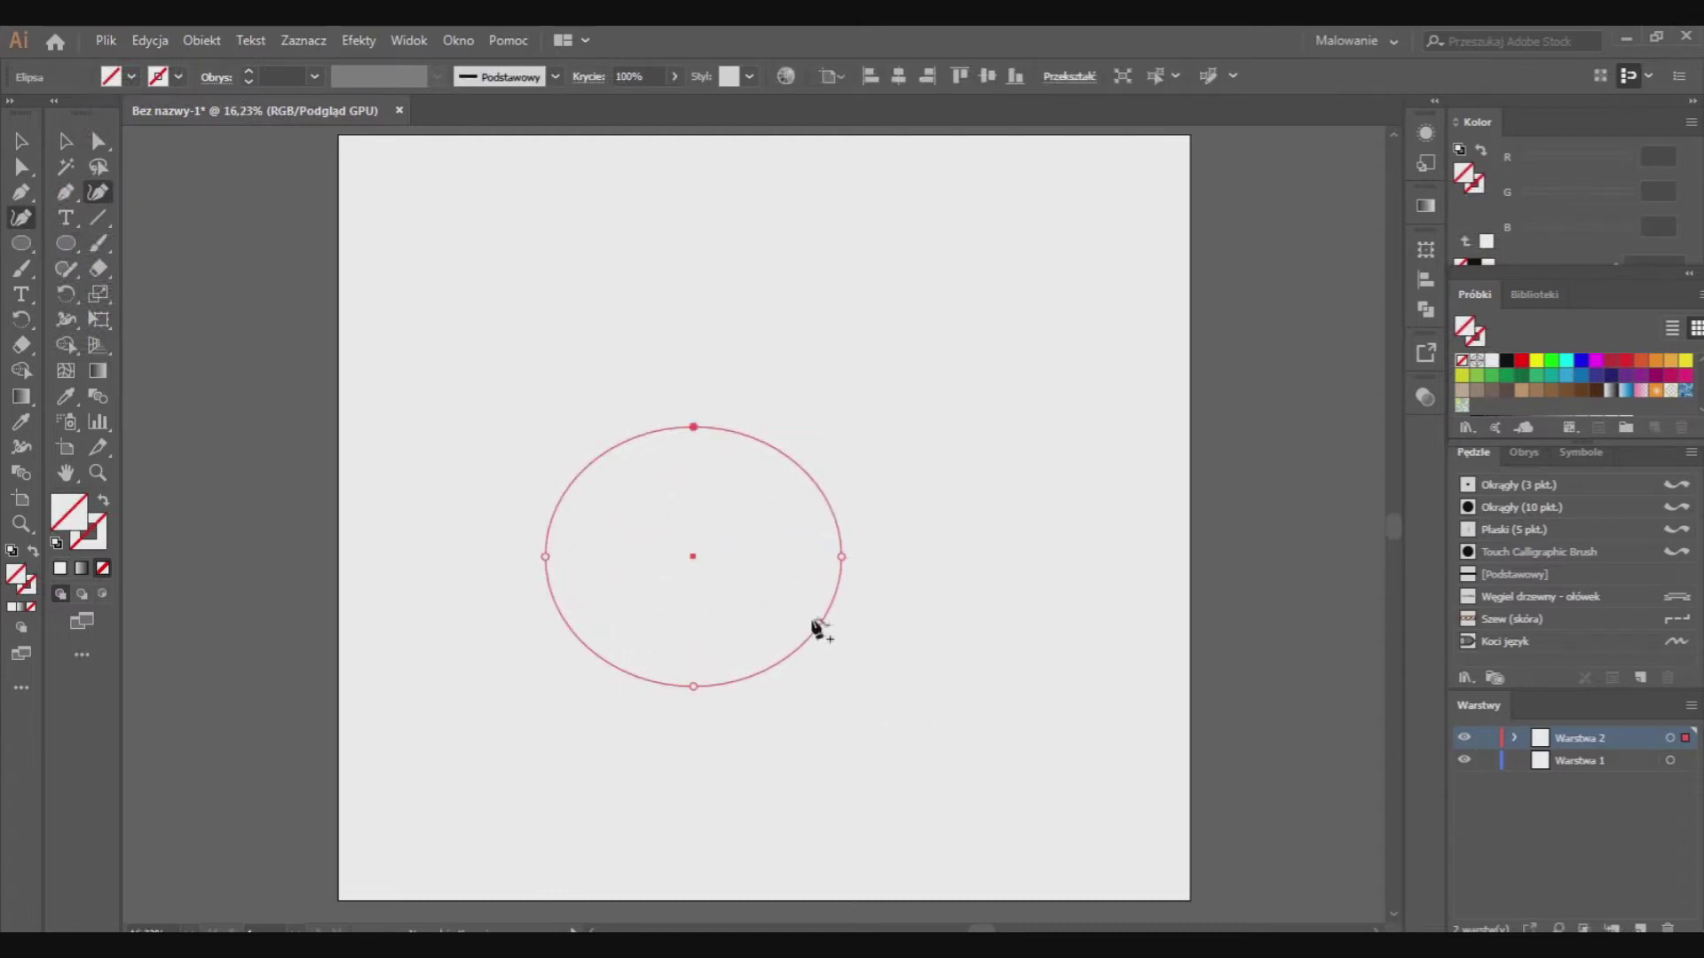
pyautogui.moveTo(829, 608)
pyautogui.mouseDown()
pyautogui.moveTo(811, 593)
pyautogui.moveTo(779, 659)
pyautogui.mouseUp()
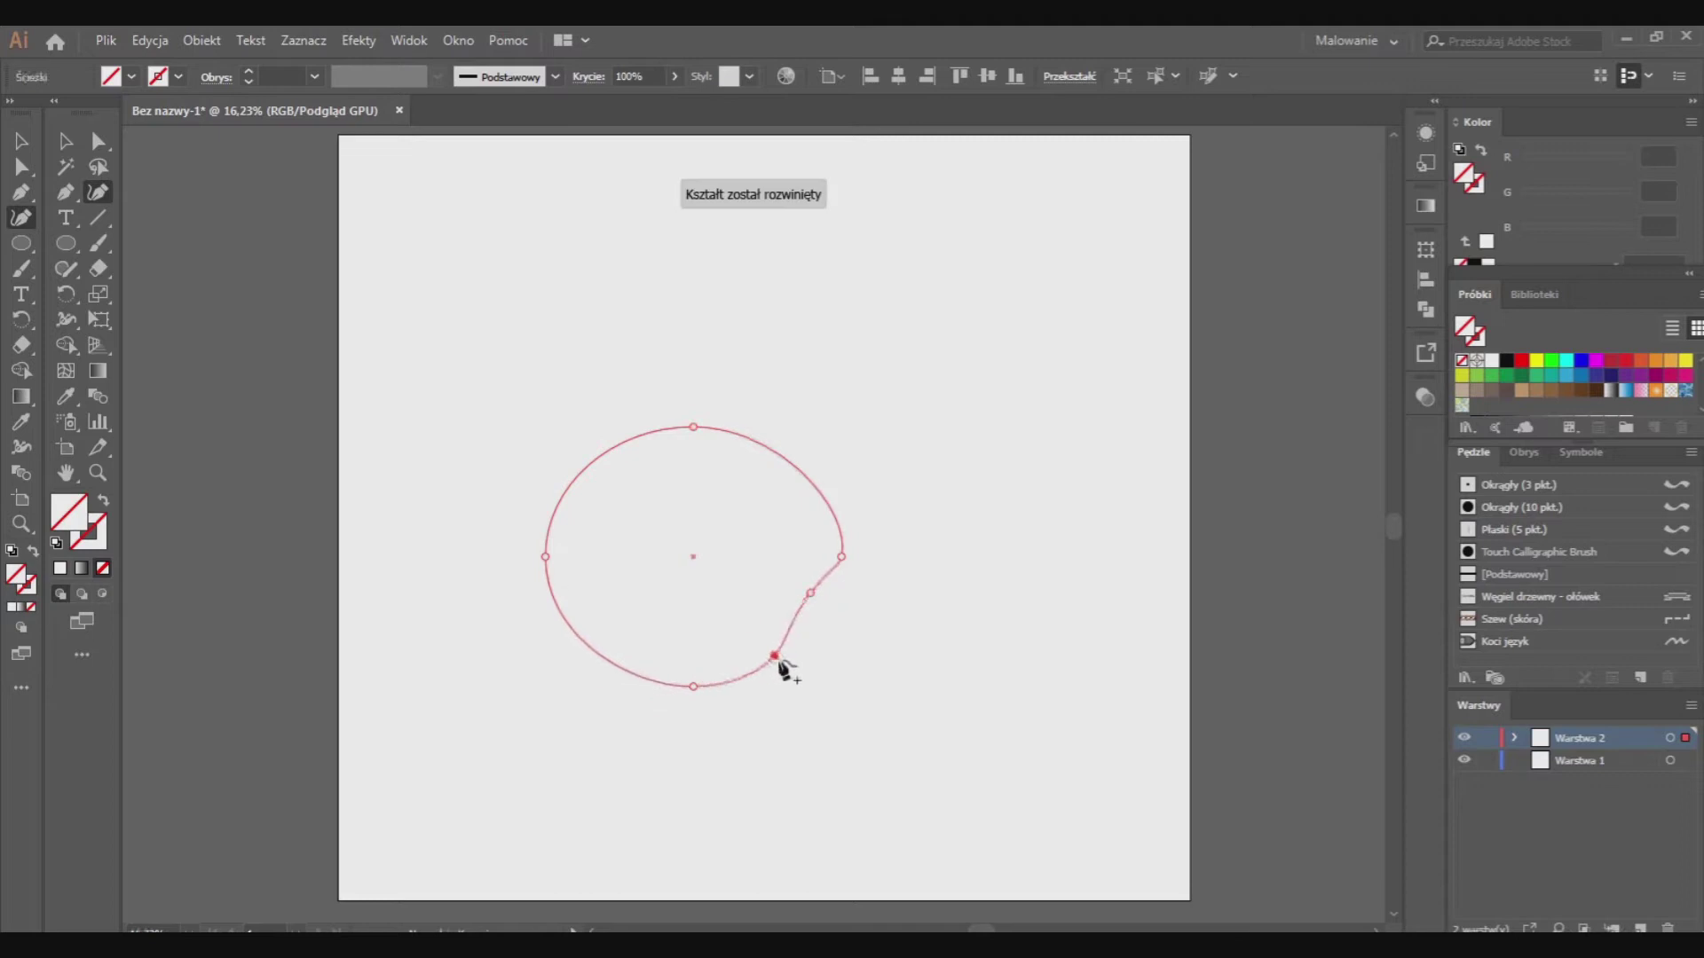
pyautogui.moveTo(841, 559); pyautogui.dragTo(841, 533)
pyautogui.moveTo(779, 659); pyautogui.dragTo(786, 632)
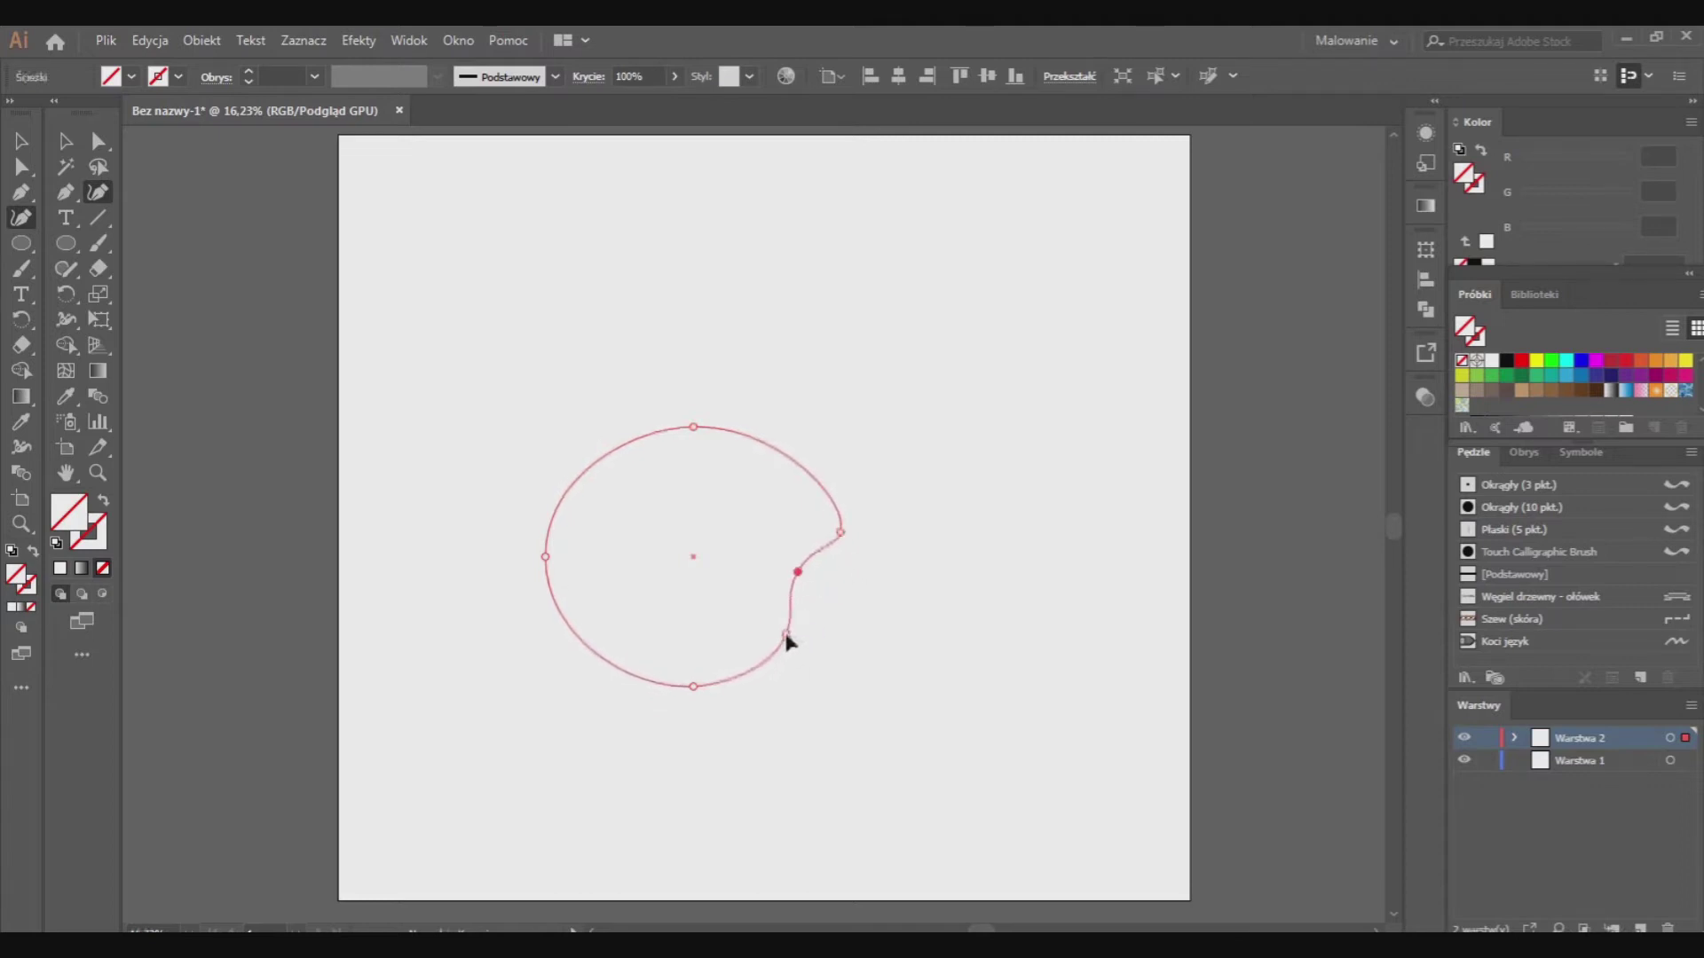
pyautogui.moveTo(798, 571)
pyautogui.mouseDown()
pyautogui.moveTo(788, 560)
pyautogui.moveTo(832, 502)
pyautogui.mouseUp()
pyautogui.click(818, 552)
pyautogui.moveTo(693, 427); pyautogui.dragTo(644, 479)
pyautogui.moveTo(544, 557); pyautogui.dragTo(538, 544)
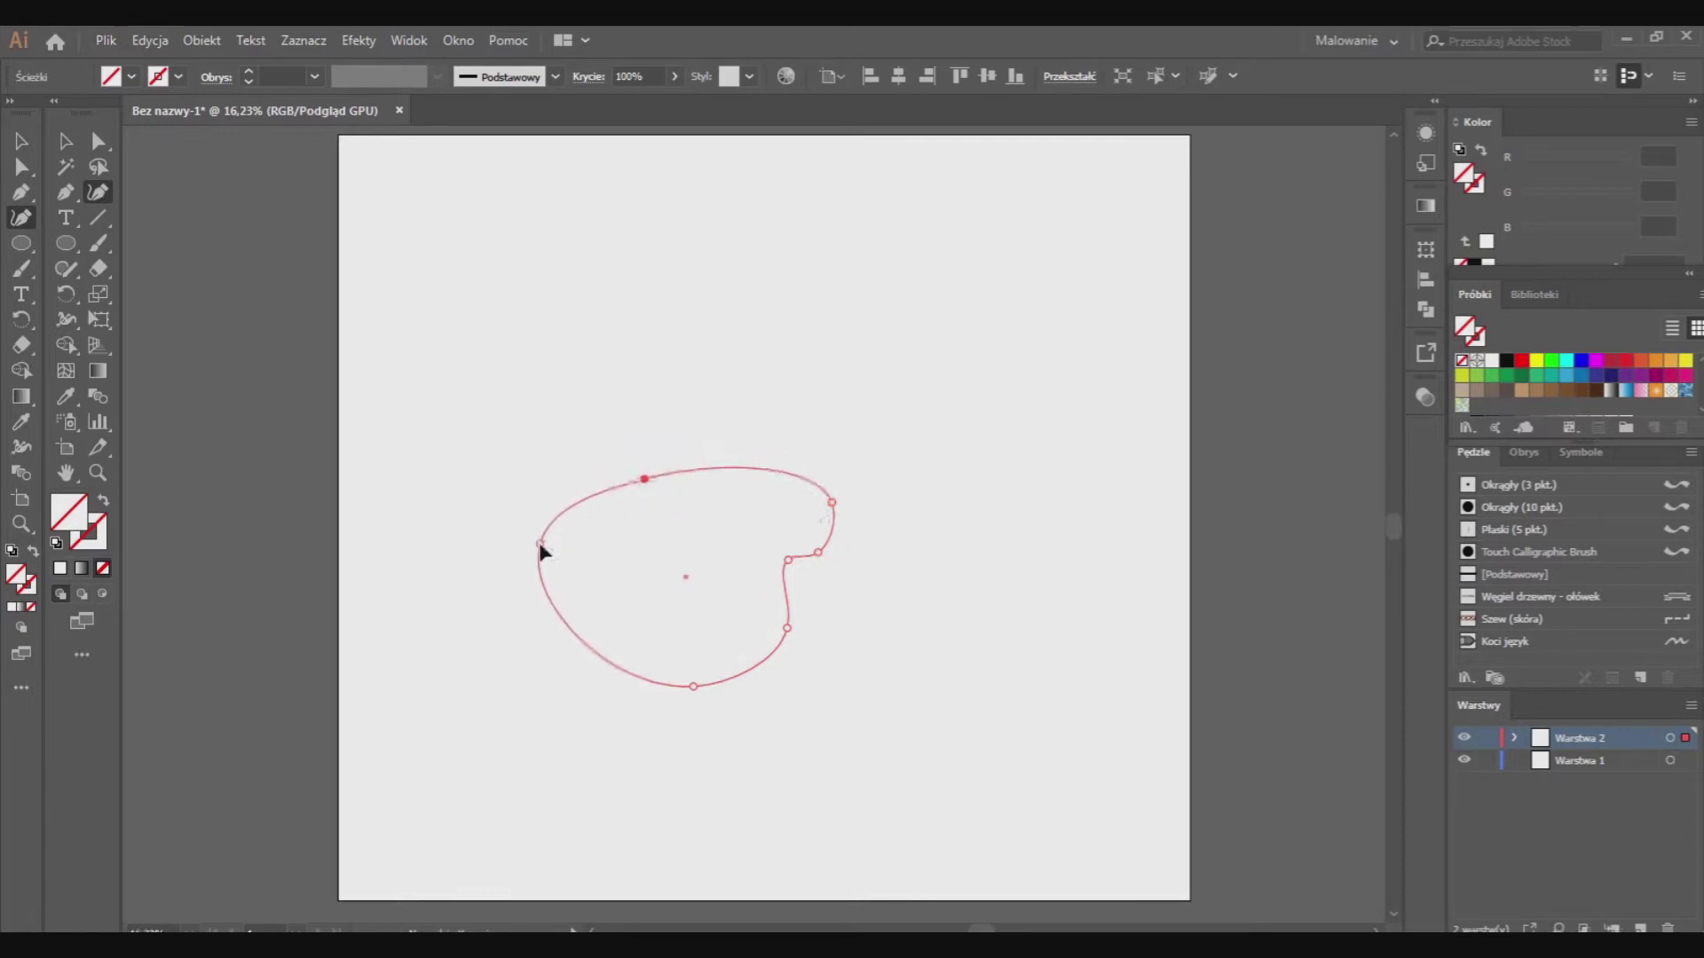
pyautogui.click(538, 545)
# Load the Textiles swatch library and try peach and tan fills on the body
pyautogui.click(1693, 310)
pyautogui.moveTo(1511, 764)
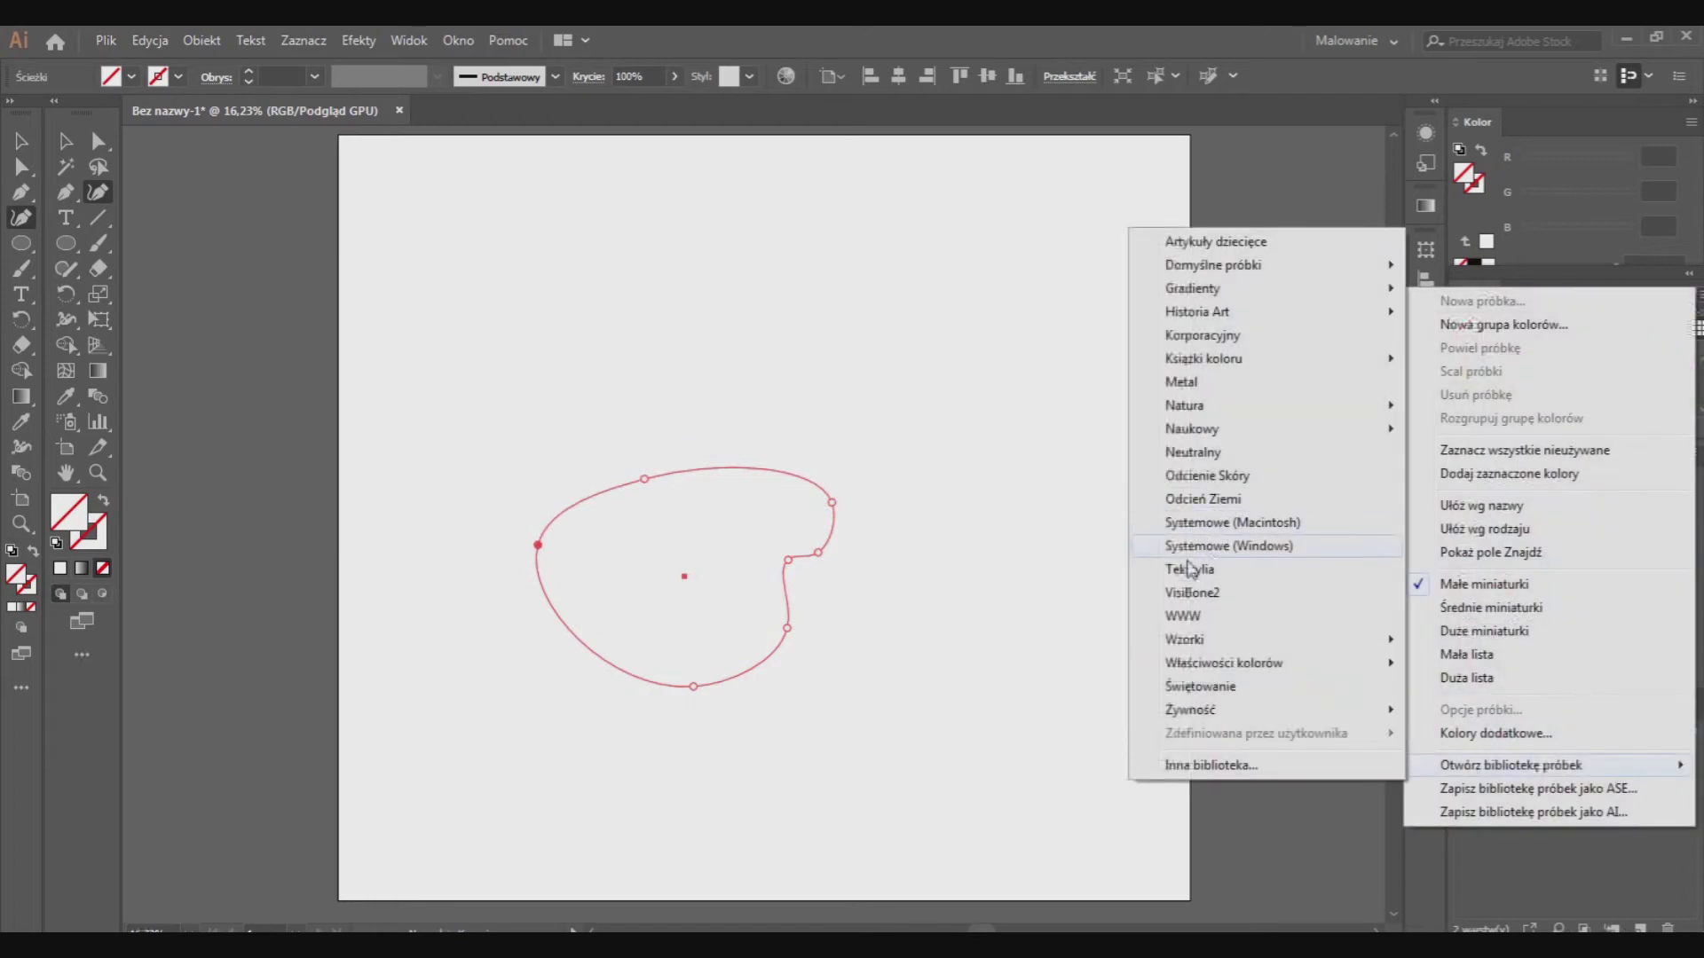
pyautogui.click(1189, 568)
pyautogui.moveTo(882, 607); pyautogui.dragTo(882, 781)
pyautogui.moveTo(872, 429); pyautogui.dragTo(1262, 310)
pyautogui.click(1260, 525)
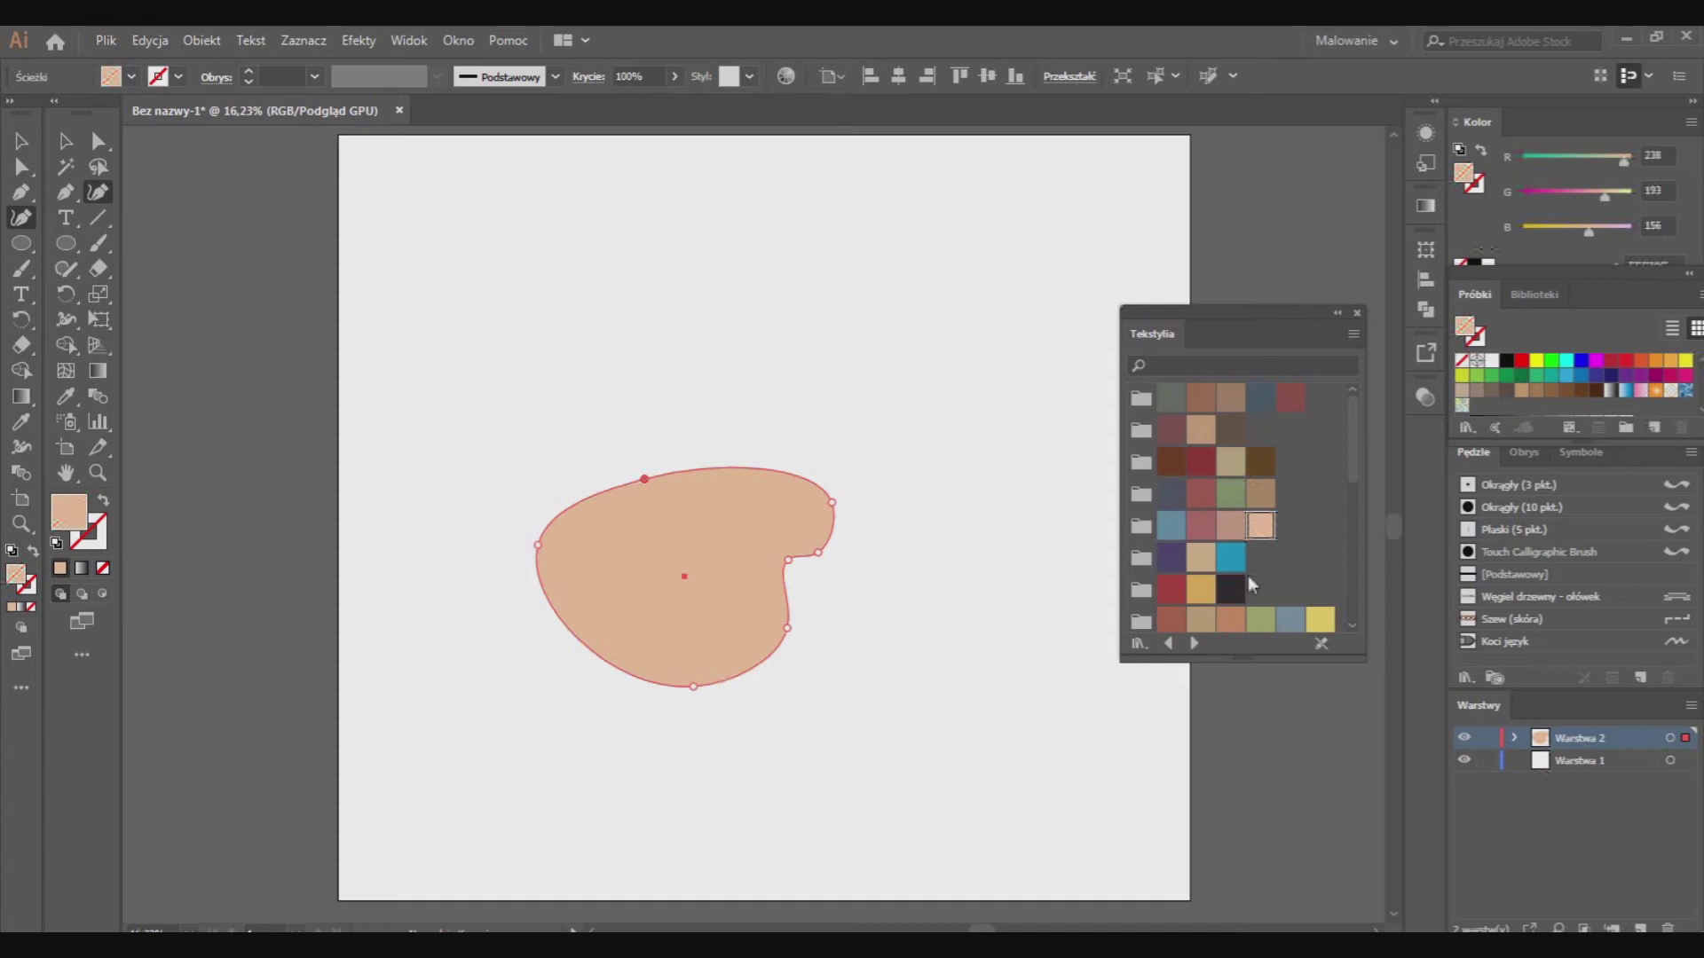
pyautogui.moveTo(1251, 657); pyautogui.dragTo(1251, 898)
pyautogui.click(1200, 685)
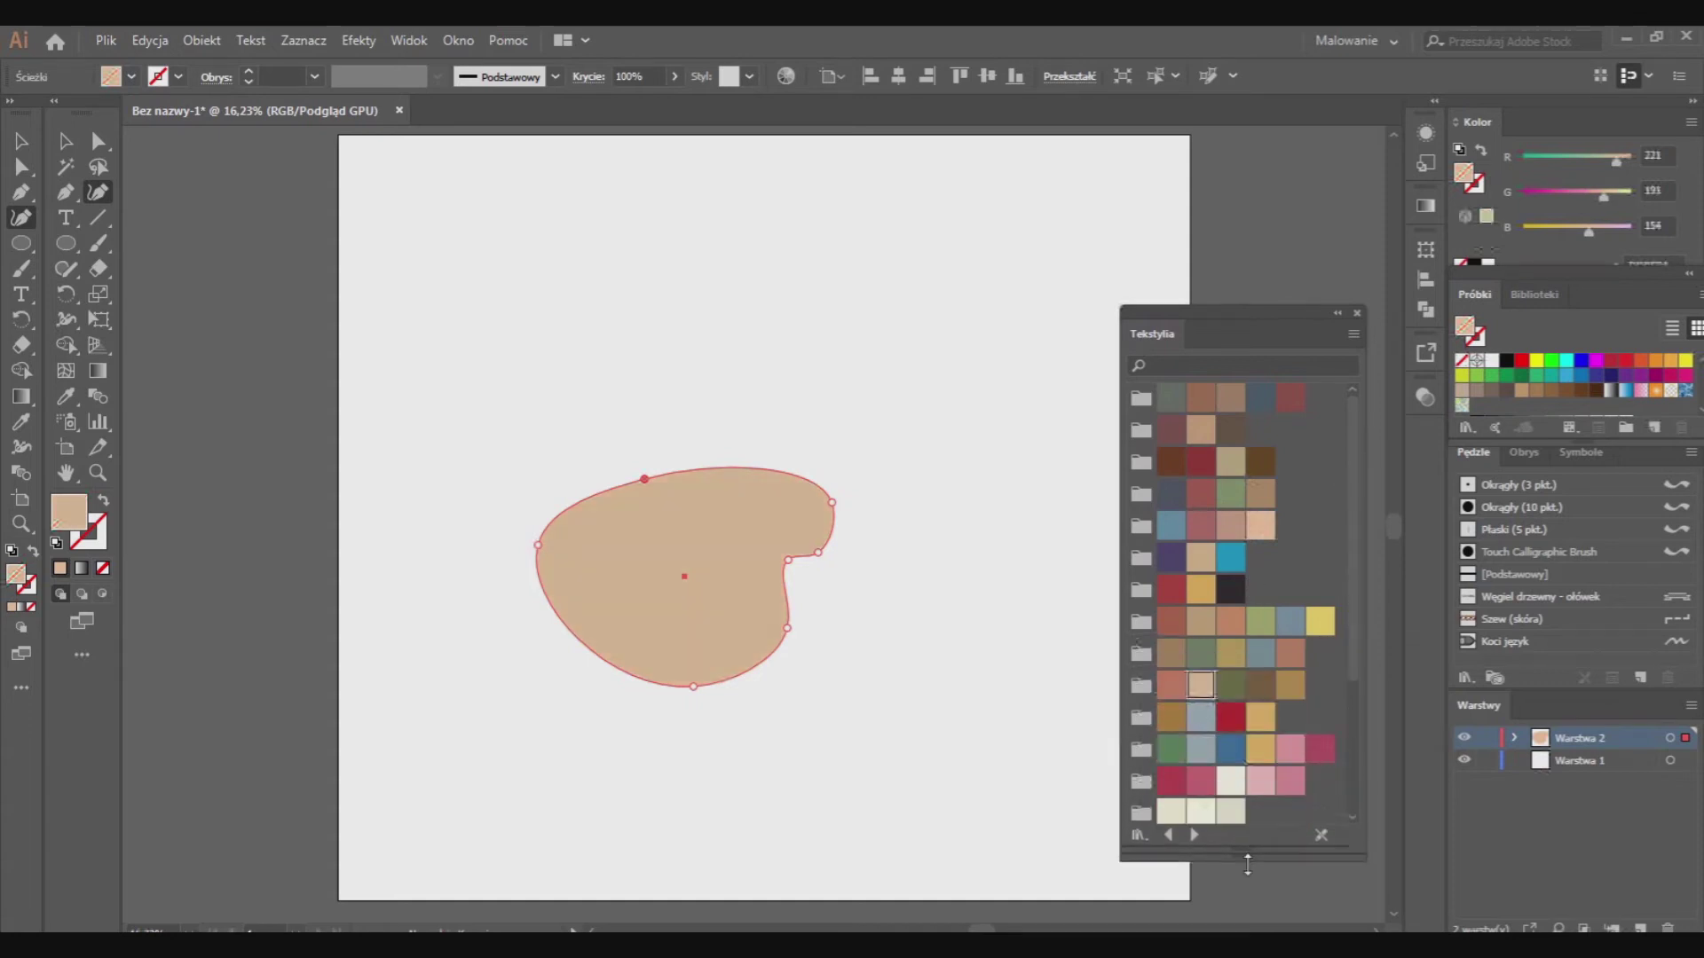
# Fill the body with the palest Skin Tones swatch and add layer Warstwa 3
pyautogui.click(1698, 296)
pyautogui.moveTo(1510, 765)
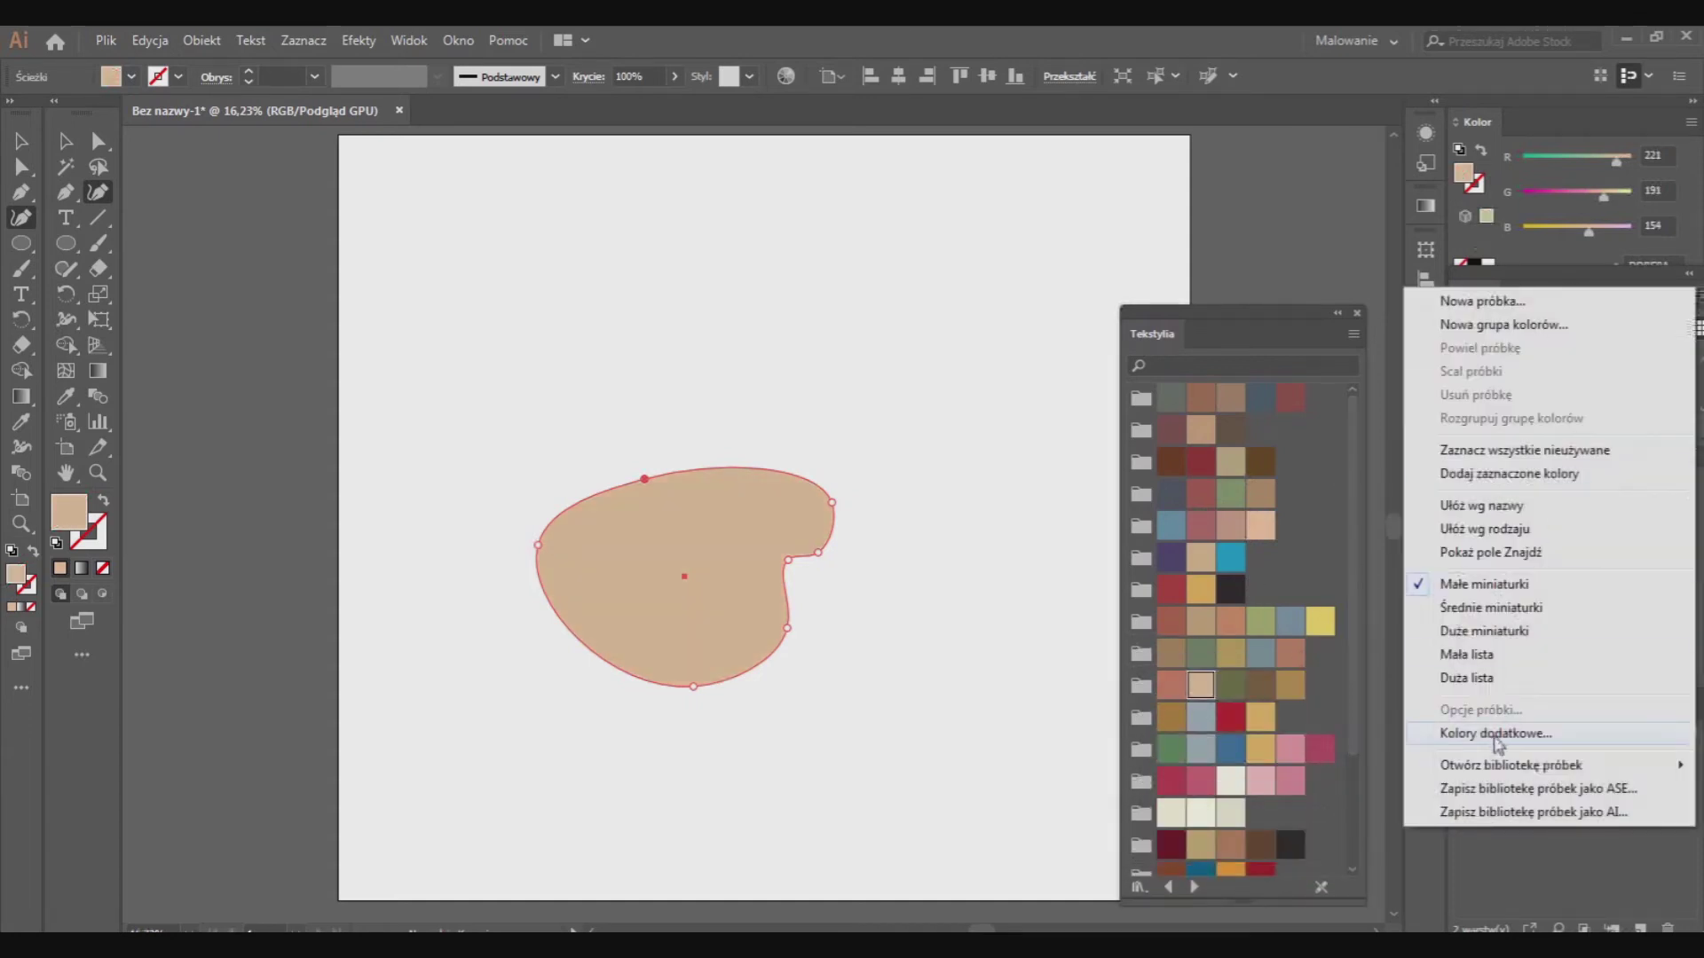
pyautogui.click(1207, 476)
pyautogui.click(1201, 494)
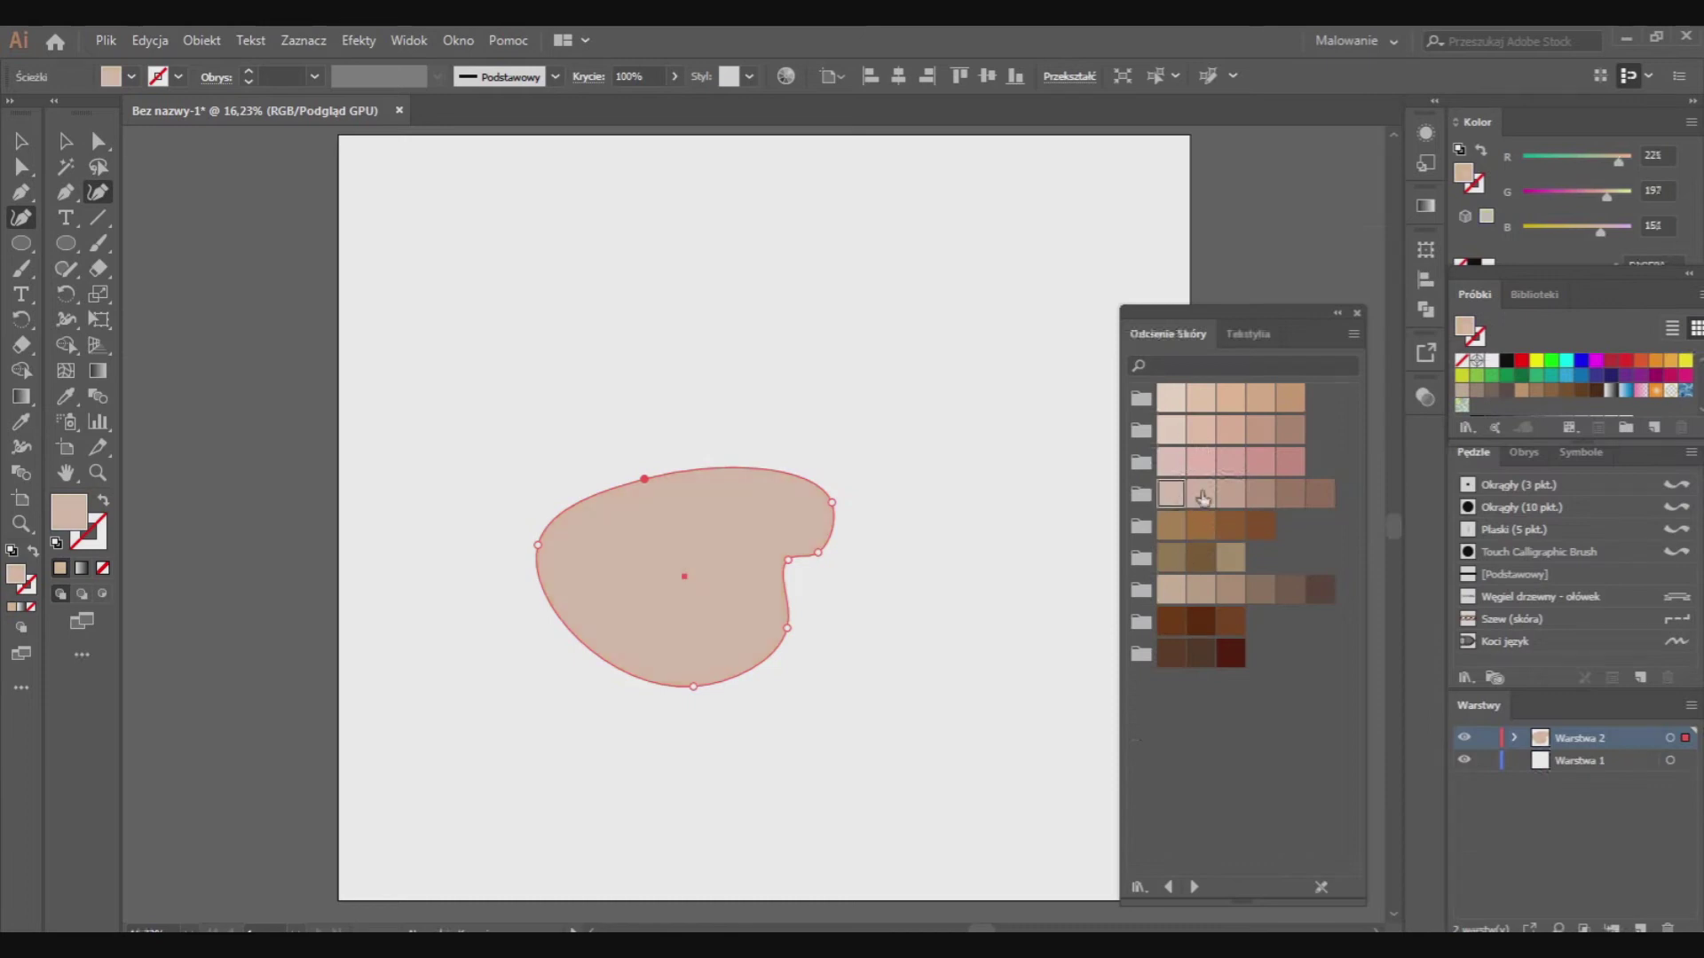
pyautogui.click(1203, 433)
pyautogui.click(1172, 401)
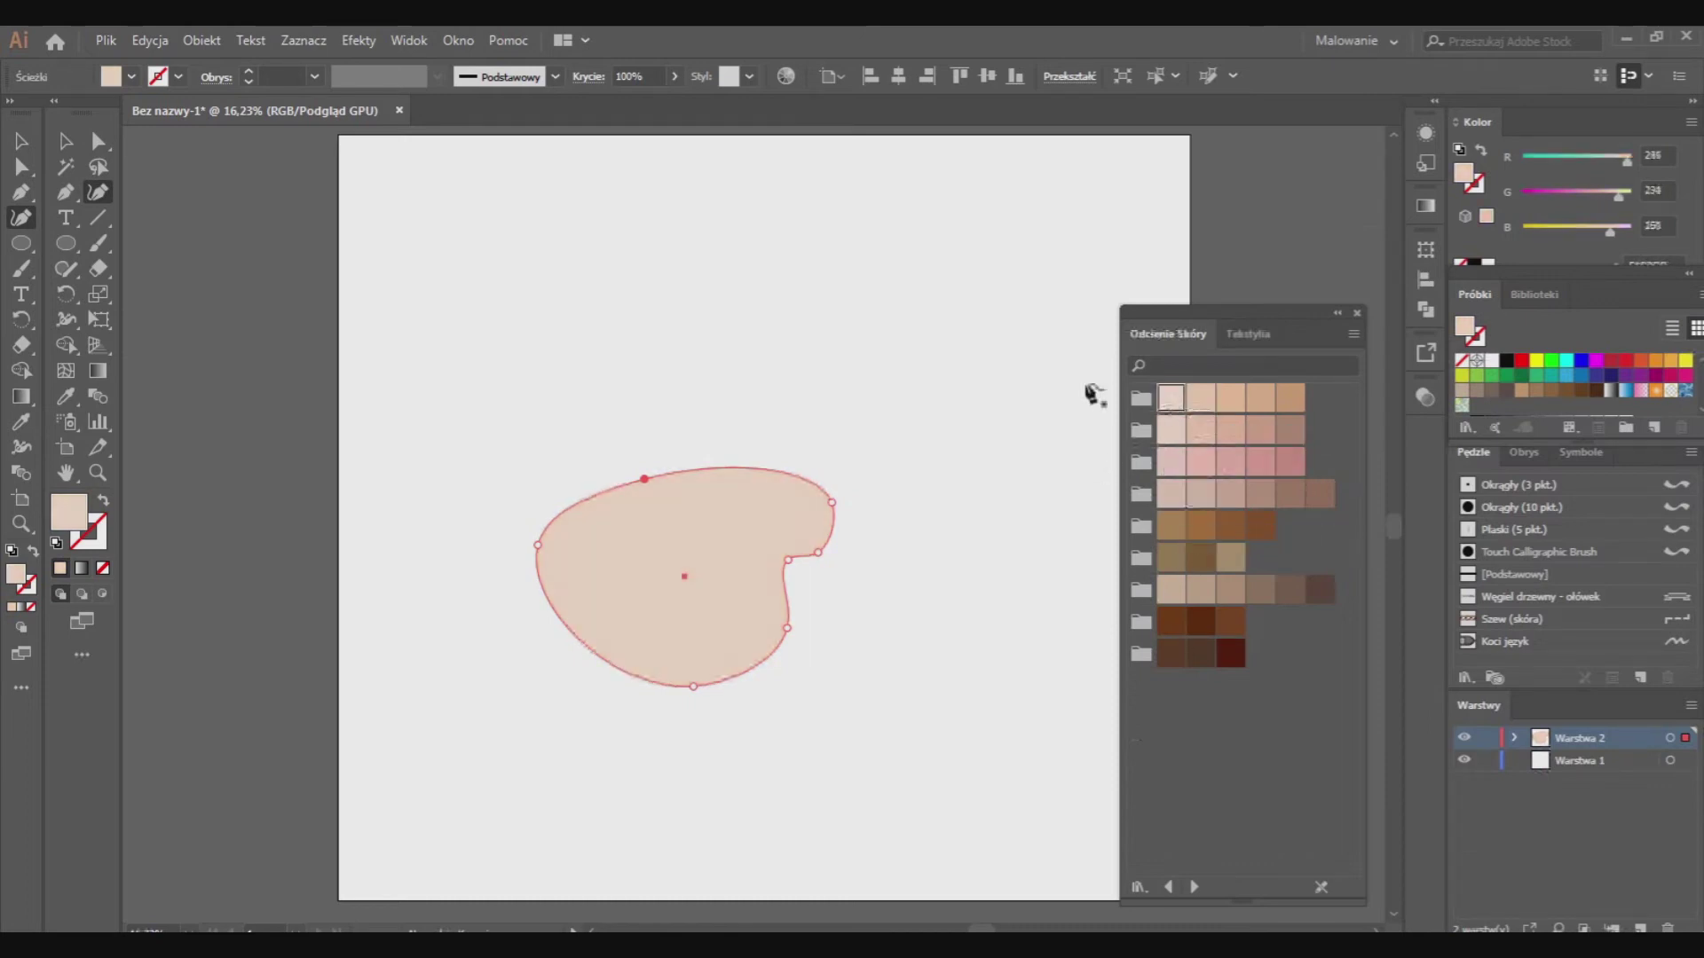
pyautogui.doubleClick(78, 519)
pyautogui.moveTo(1311, 466); pyautogui.dragTo(1311, 470)
pyautogui.click(1480, 256)
pyautogui.click(1640, 928)
# Draw a small darker skin-tone circle over the body's left end on Warstwa 3
pyautogui.click(298, 40)
pyautogui.click(326, 112)
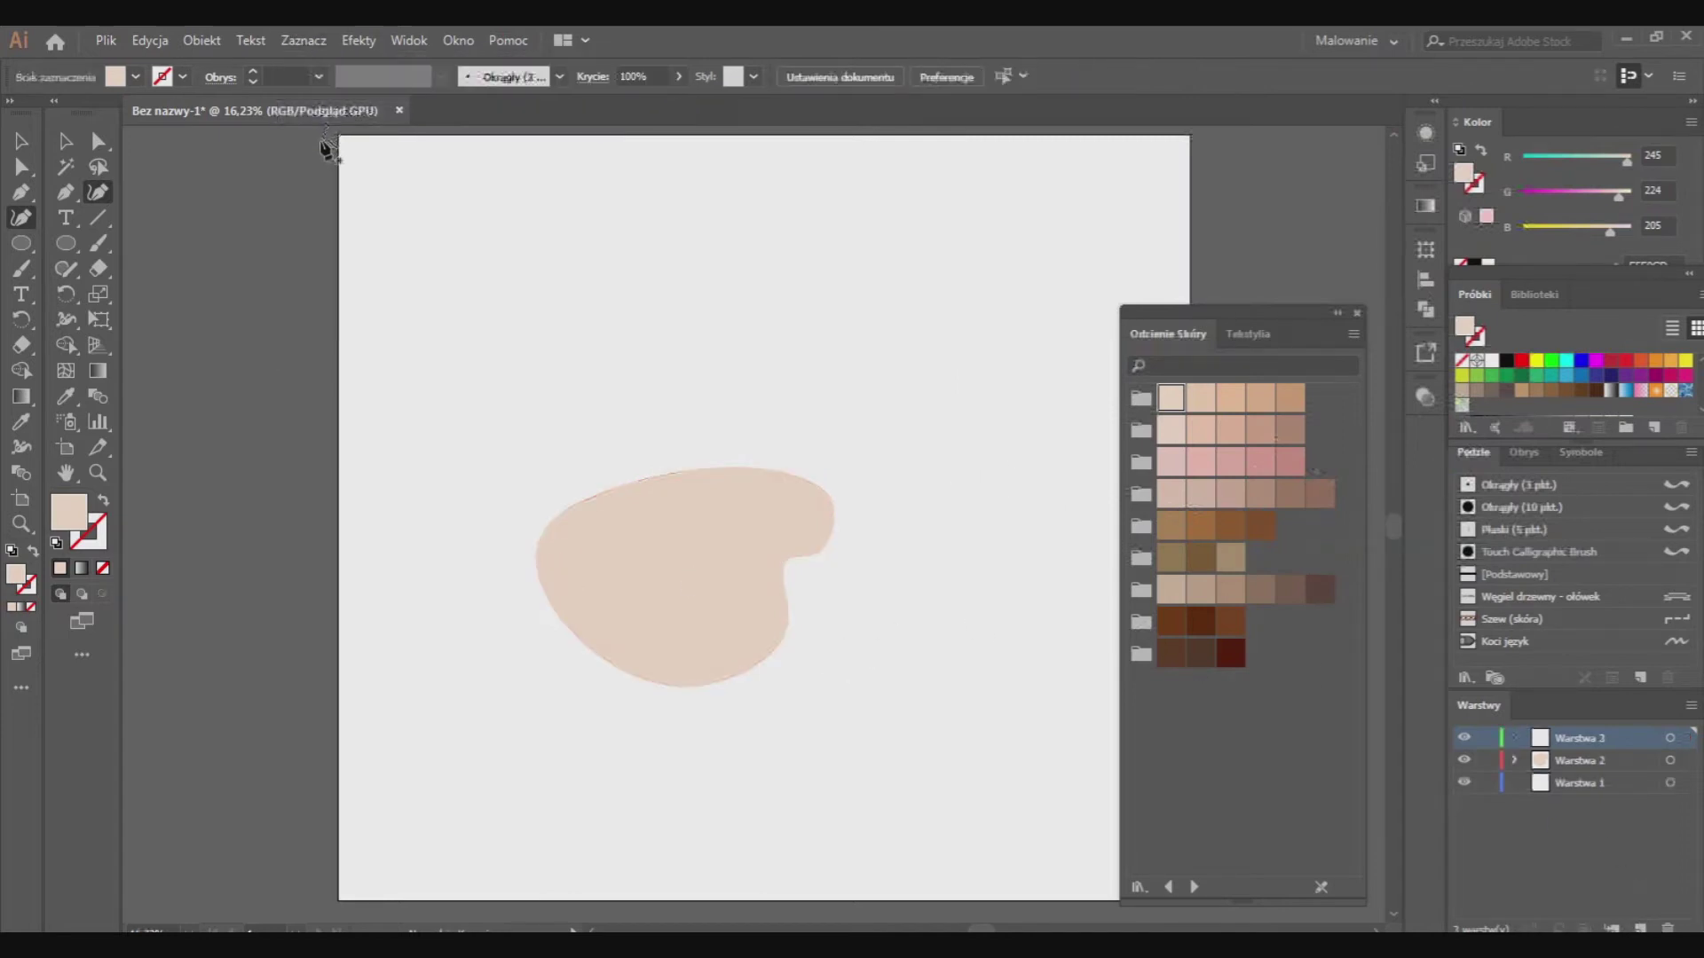
pyautogui.press('l')
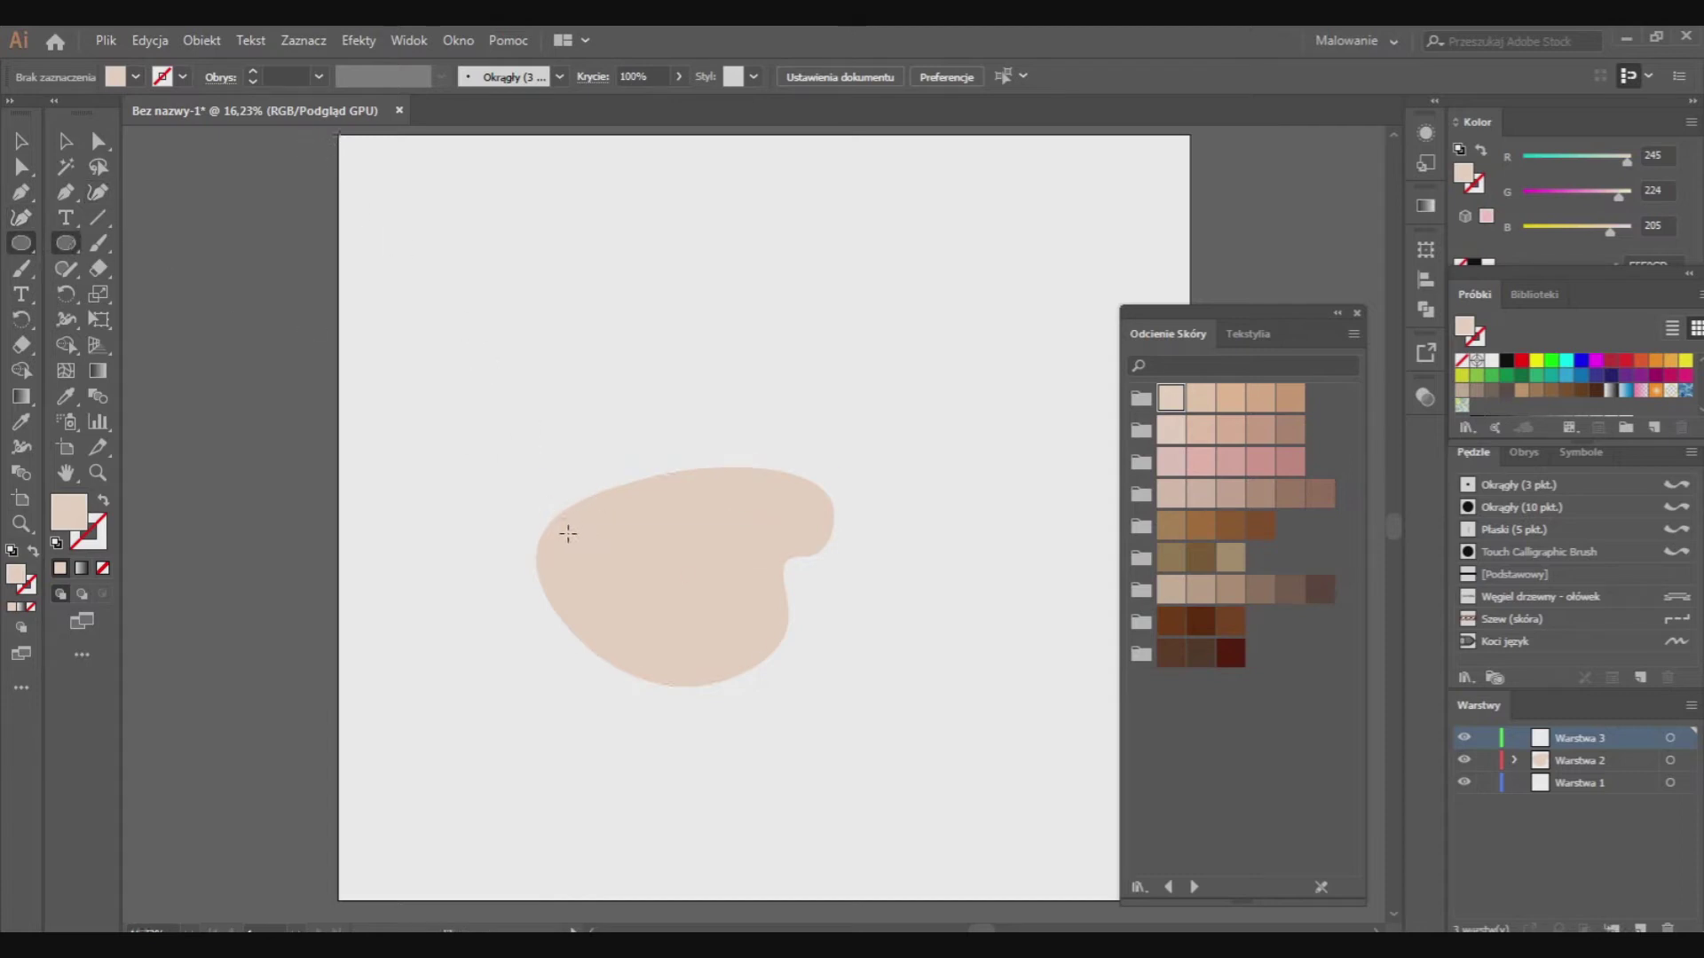
pyautogui.moveTo(568, 534)
pyautogui.mouseDown()
pyautogui.moveTo(673, 639)
pyautogui.moveTo(584, 565)
pyautogui.mouseUp()
pyautogui.click(1199, 398)
pyautogui.press('v')
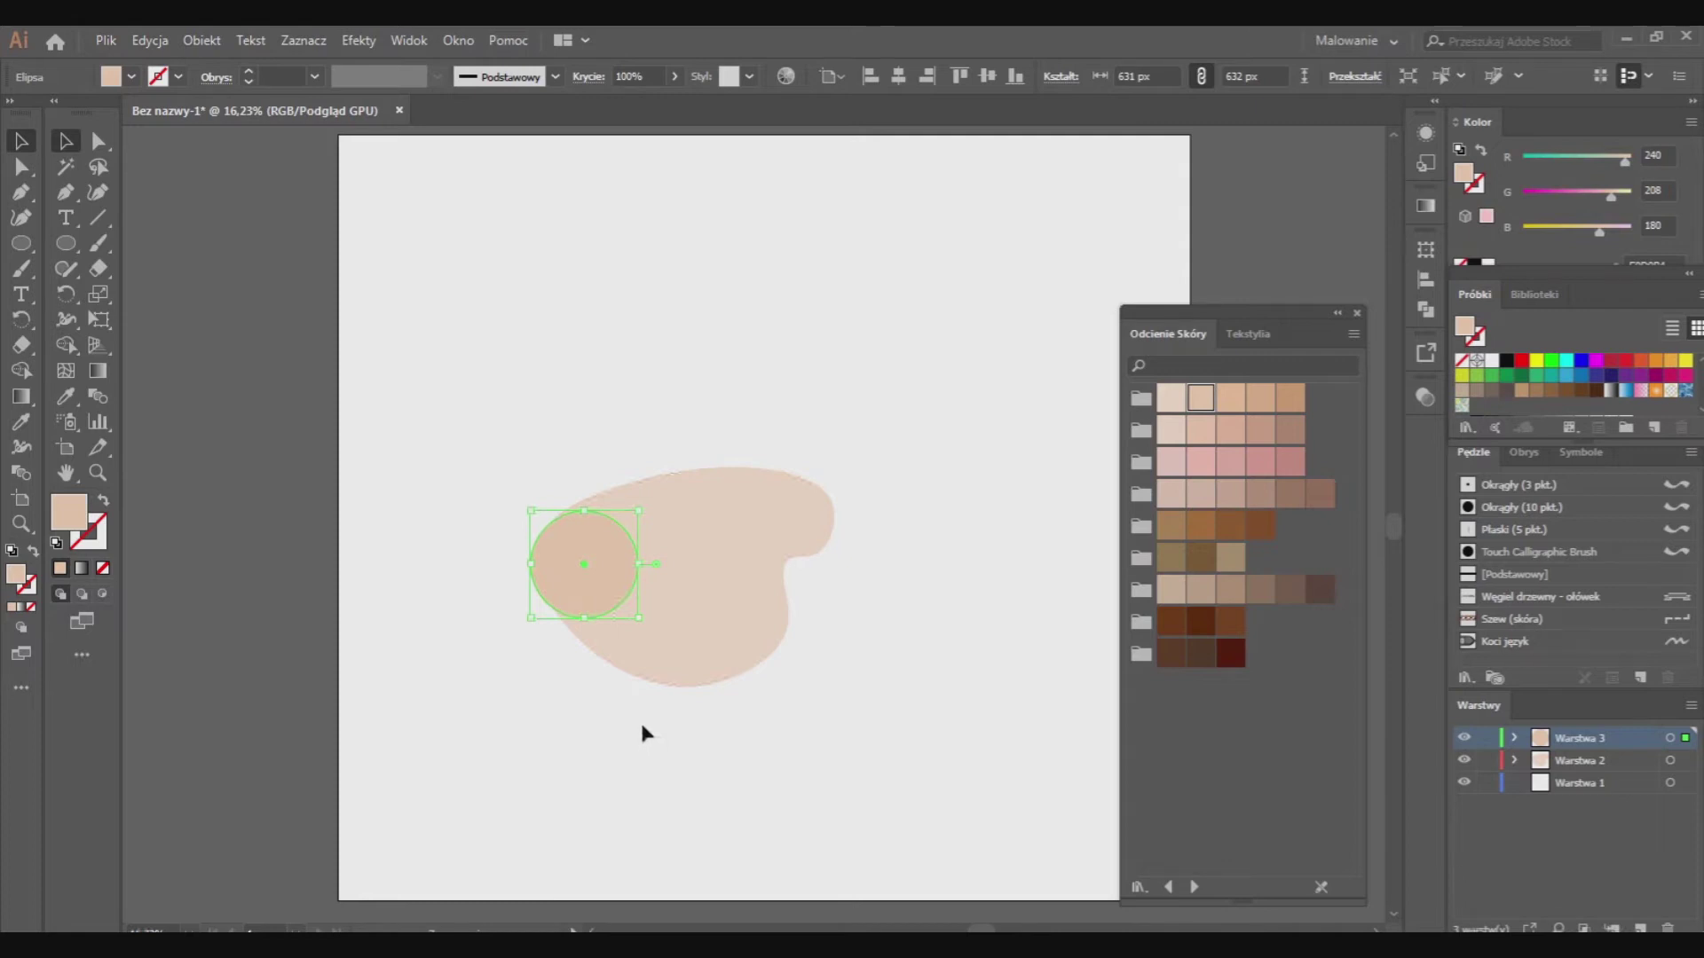
pyautogui.moveTo(582, 561); pyautogui.dragTo(582, 559)
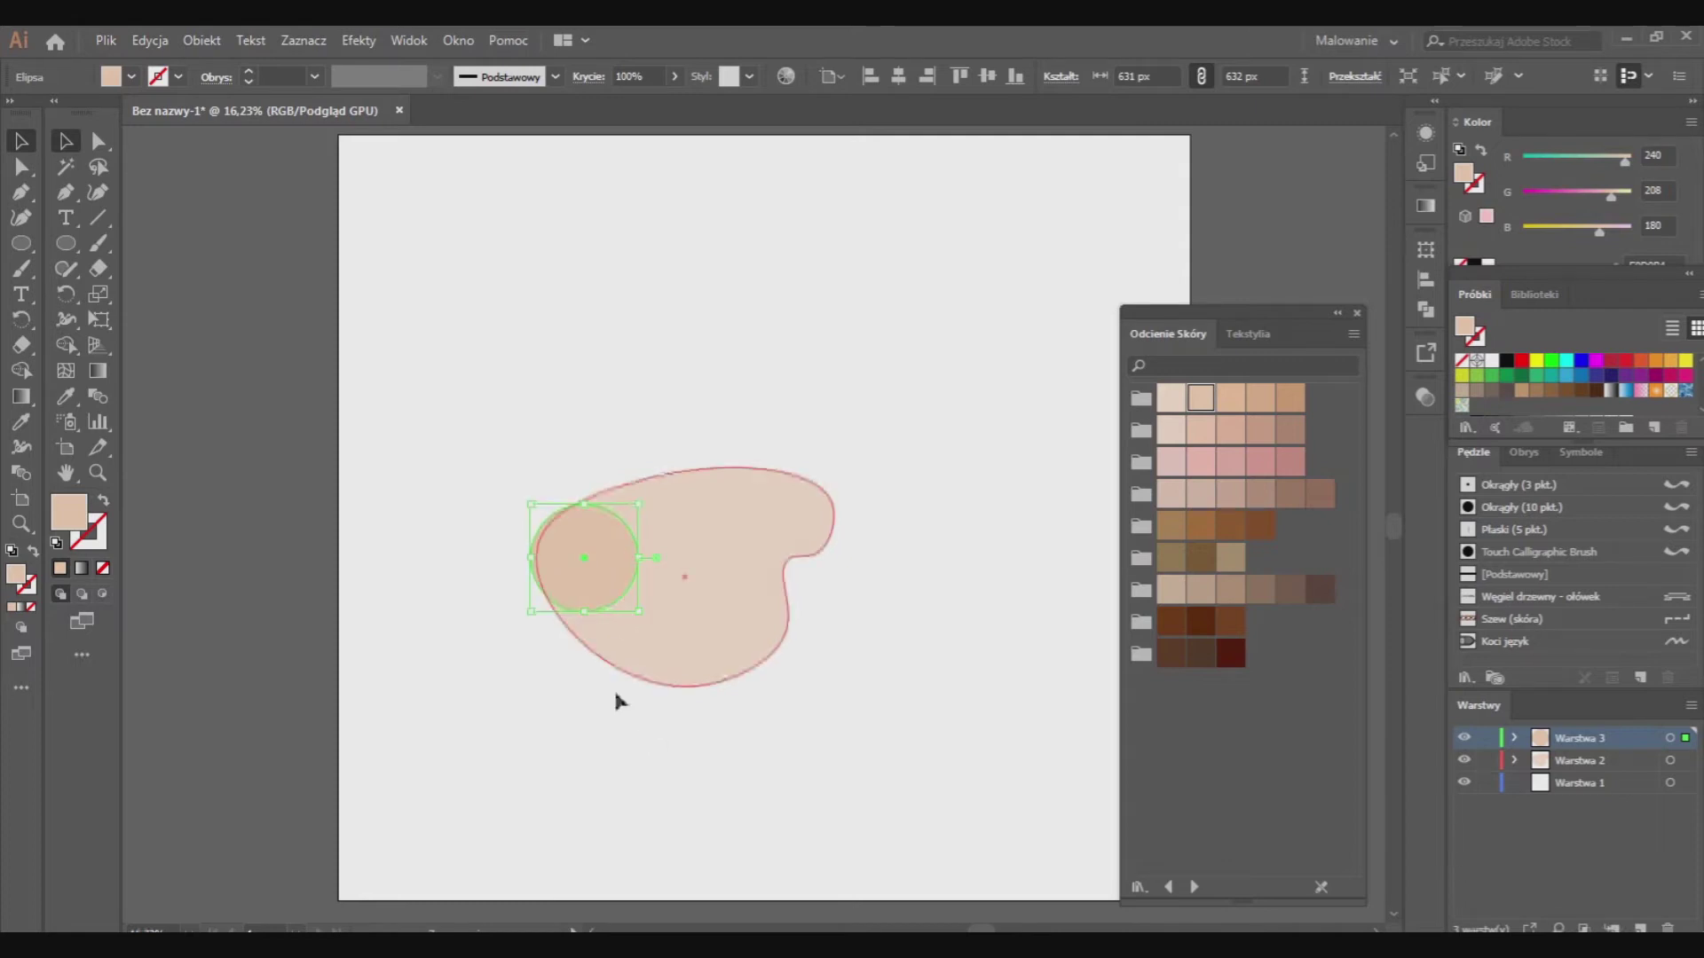
pyautogui.click(626, 407)
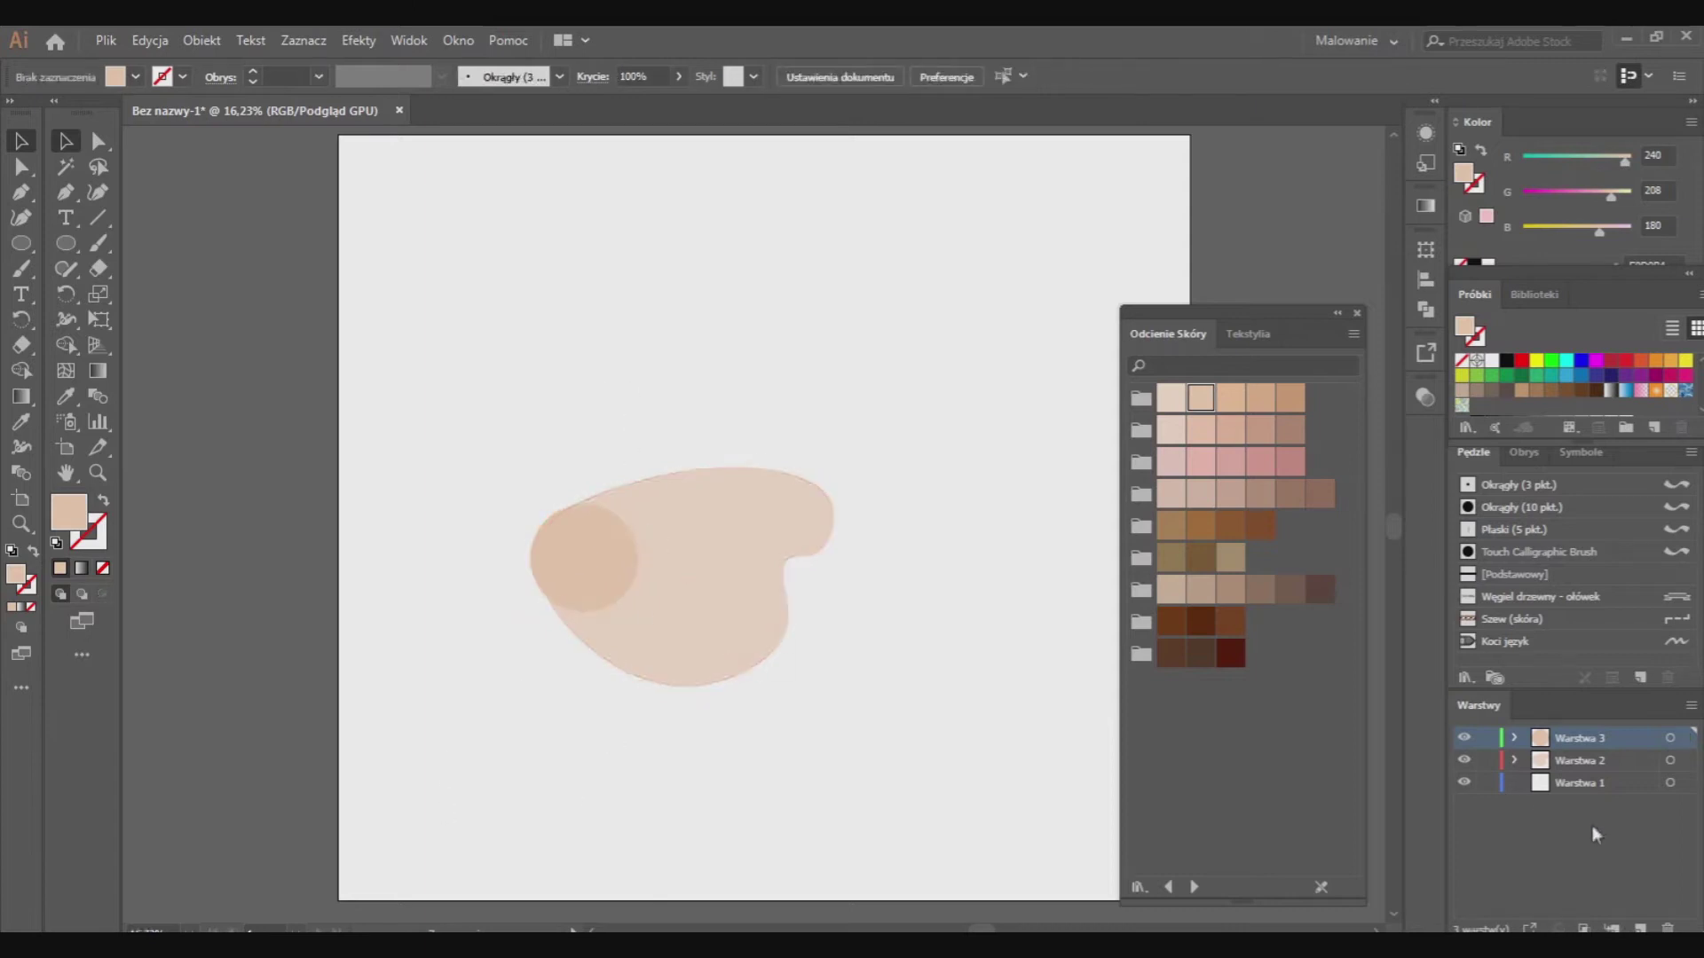
# Draw a circle over the beige circle and fill it bright red
pyautogui.click(21, 244)
pyautogui.moveTo(498, 463); pyautogui.dragTo(626, 590)
pyautogui.click(1248, 334)
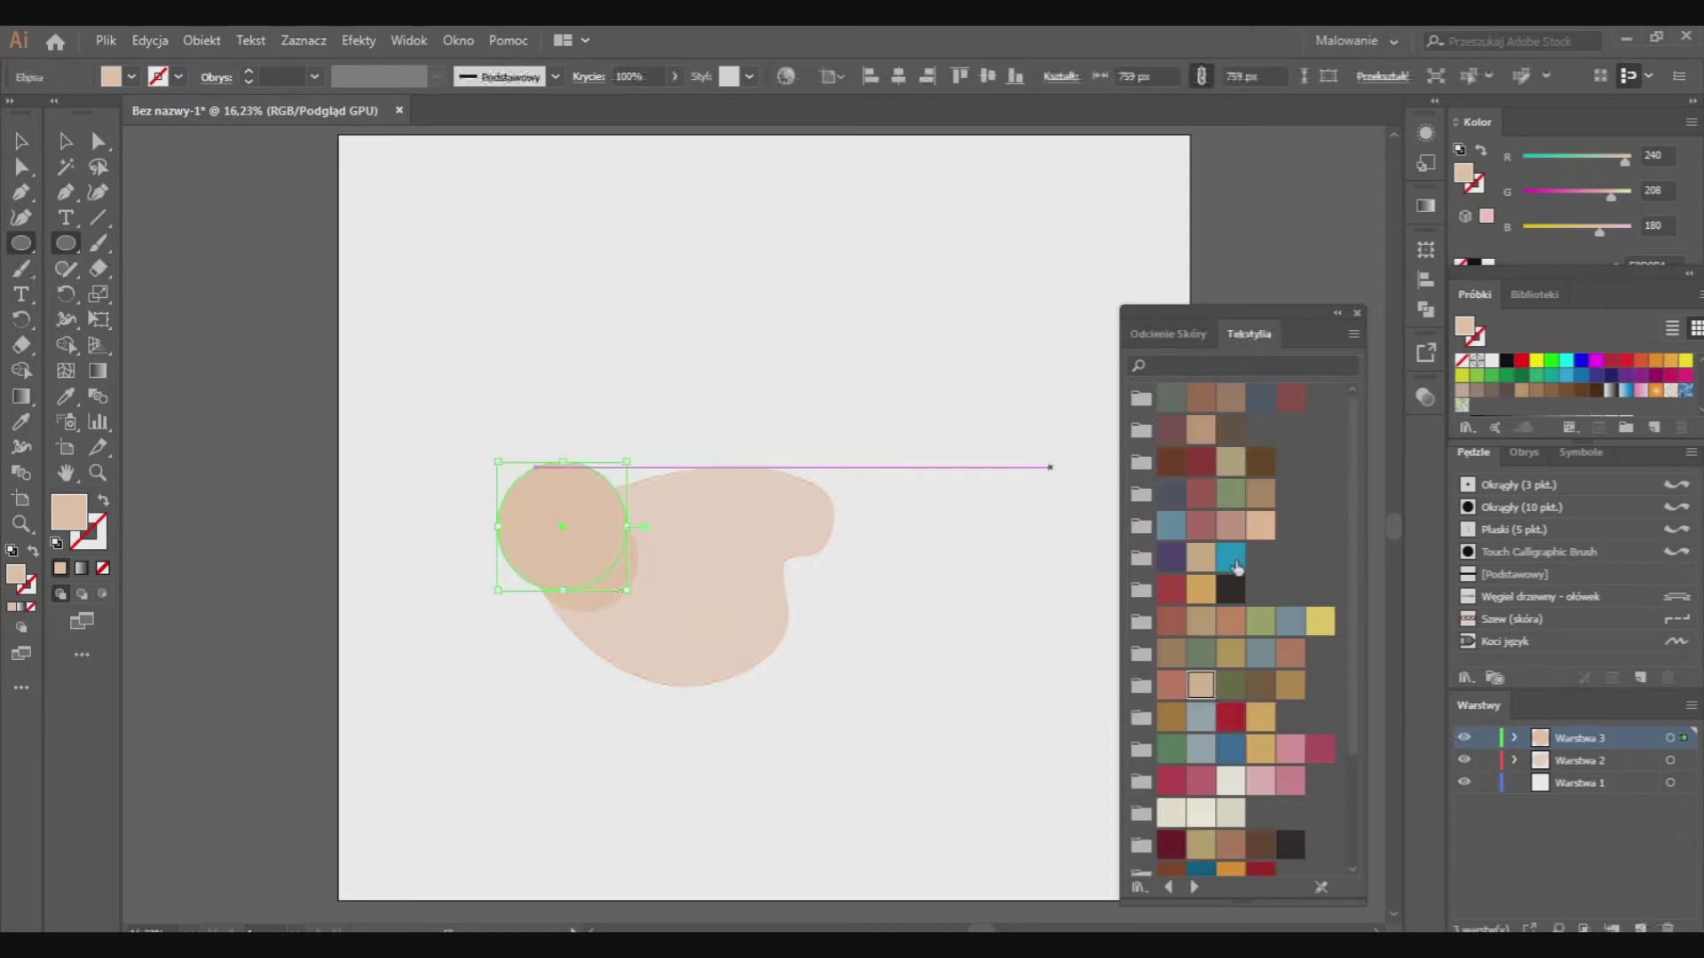
pyautogui.click(1171, 782)
pyautogui.click(1625, 360)
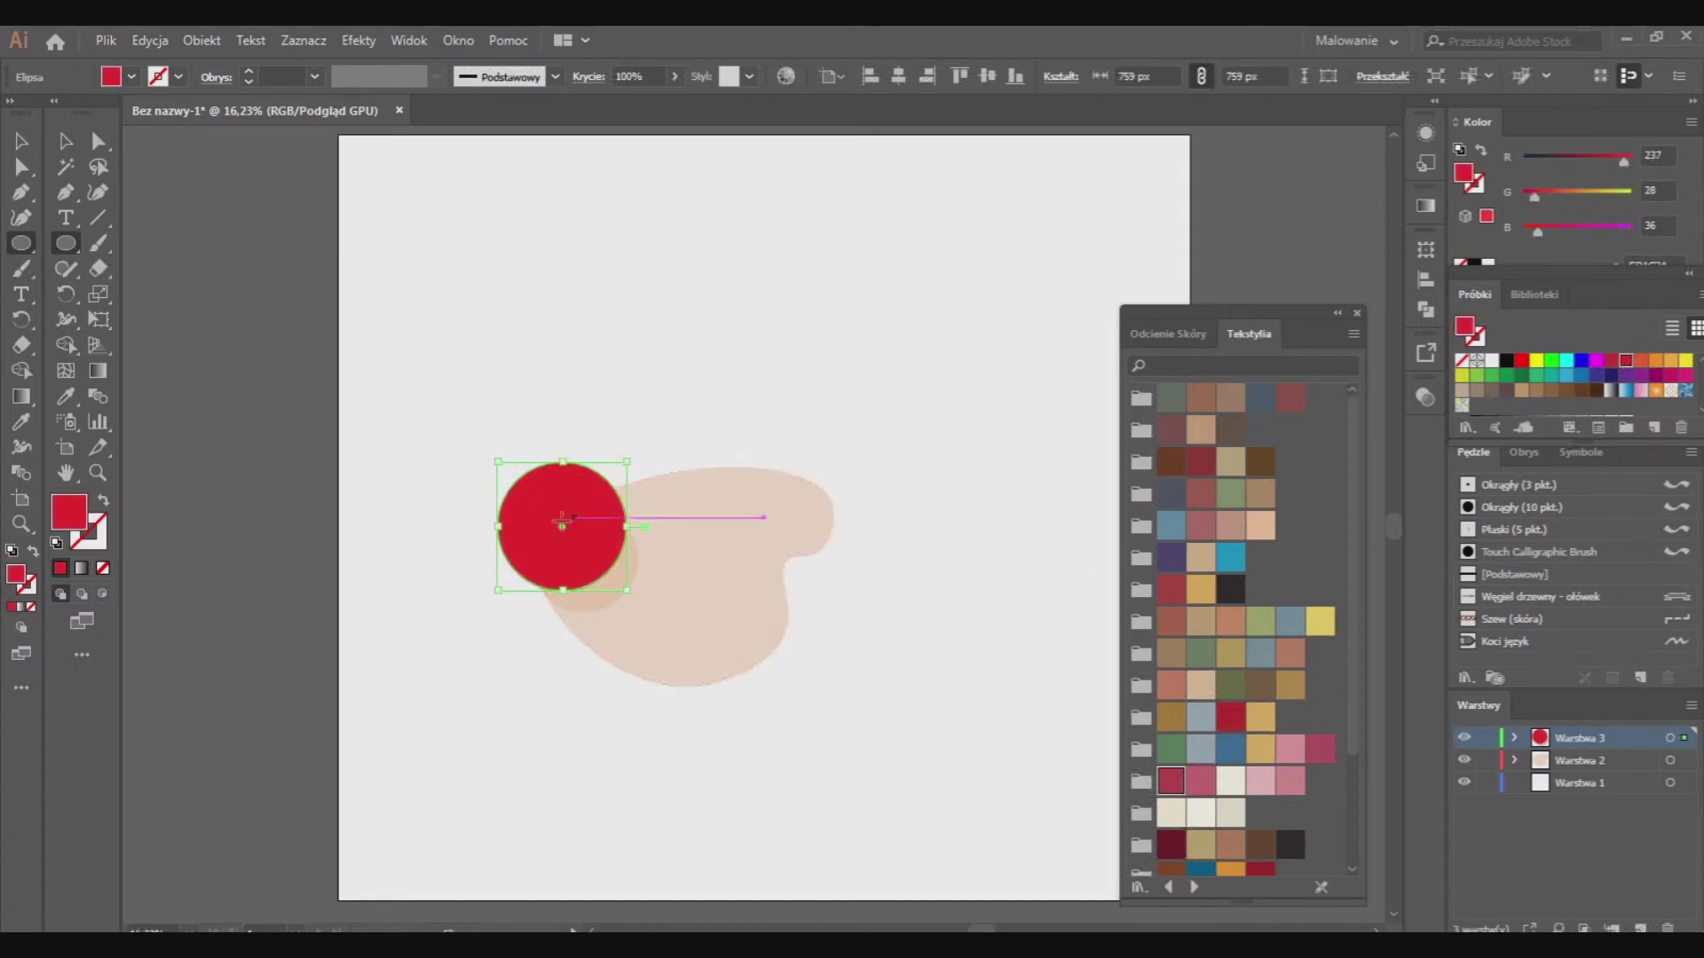
# Move the red circle up-left over the beige circle and enlarge it
pyautogui.press('v')
pyautogui.moveTo(563, 525); pyautogui.dragTo(580, 518)
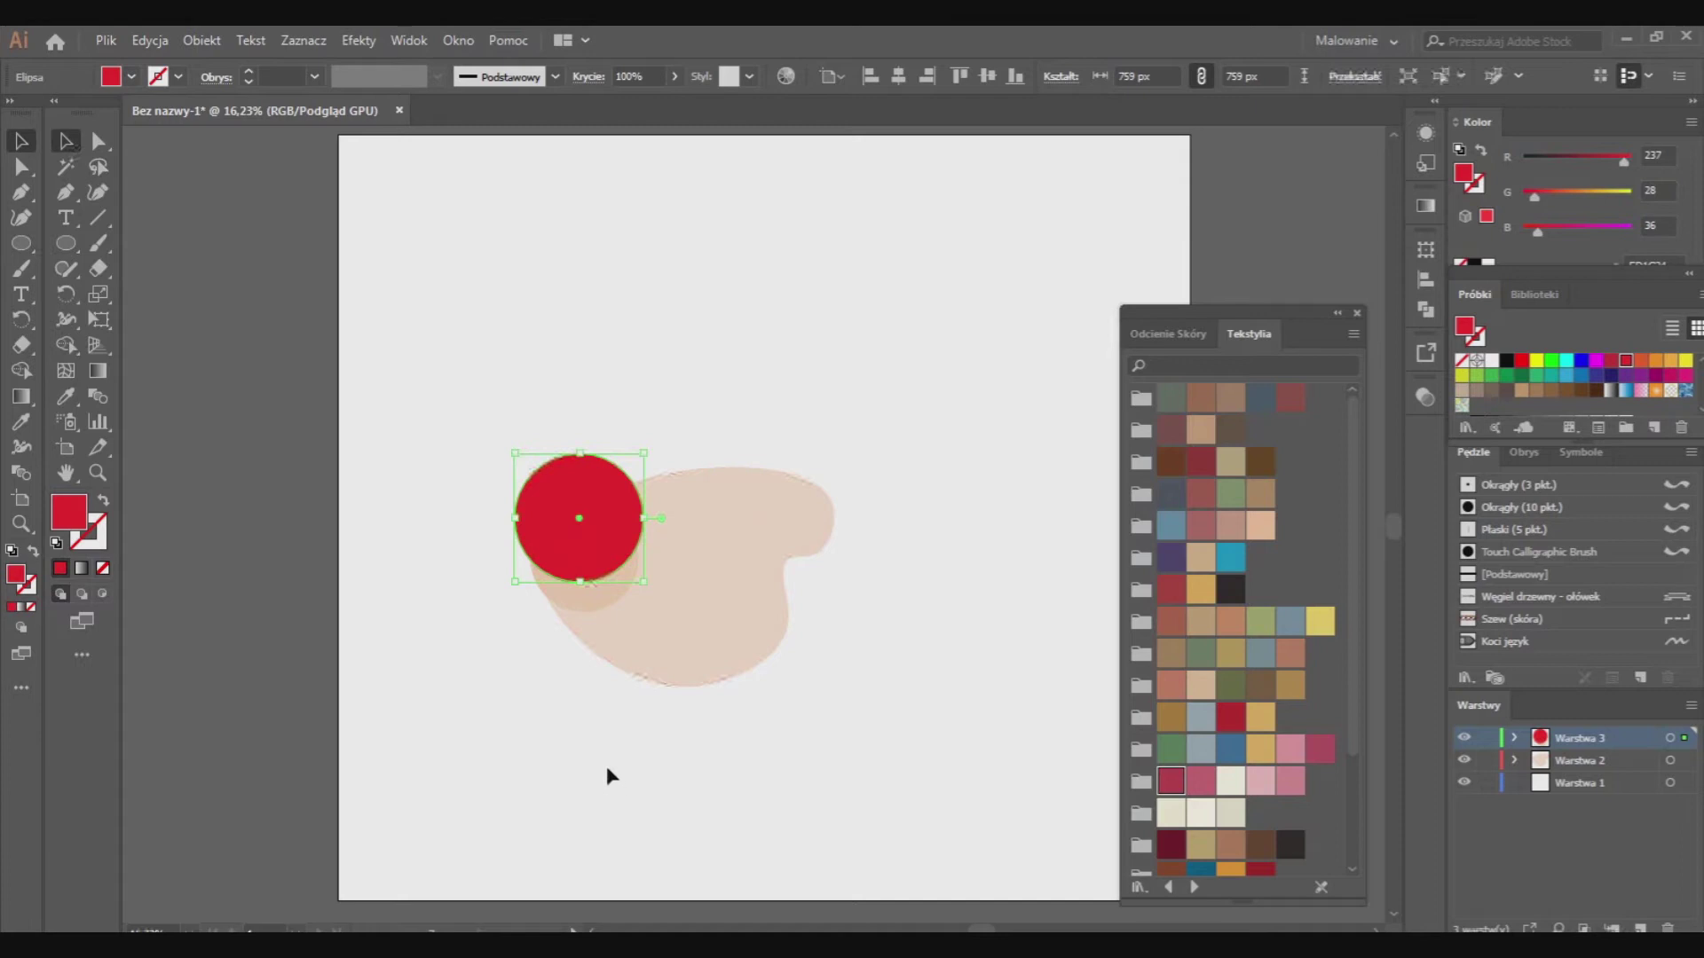
pyautogui.click(593, 597)
pyautogui.moveTo(585, 565); pyautogui.dragTo(587, 565)
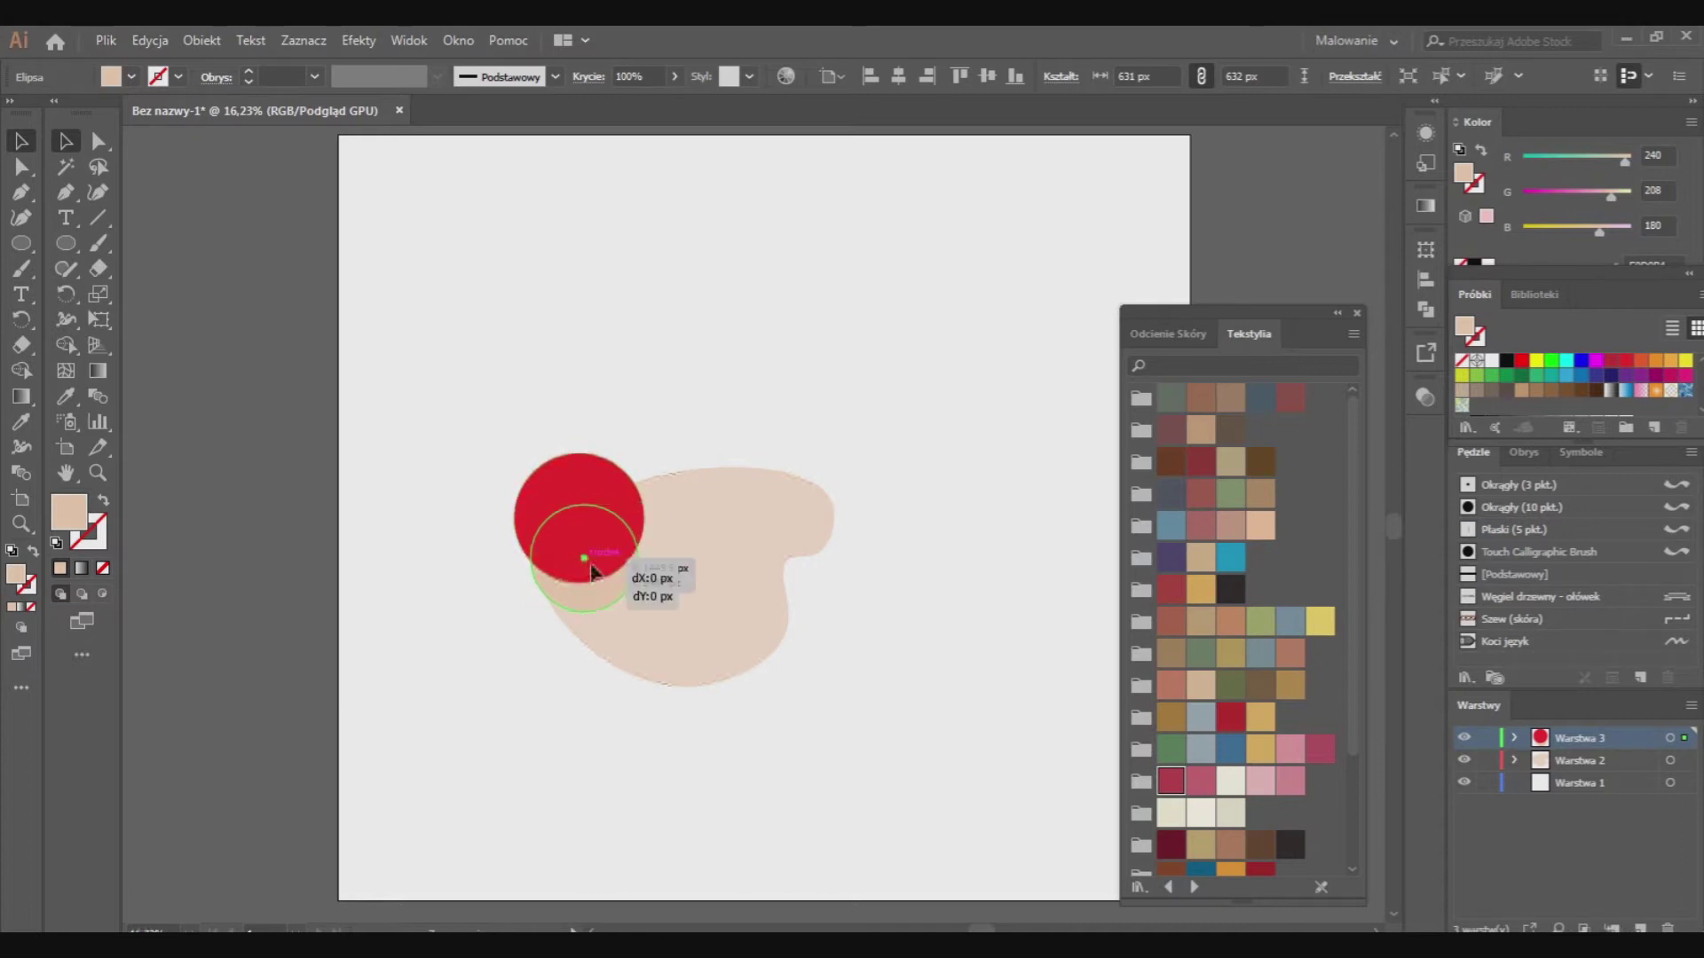
pyautogui.click(581, 516)
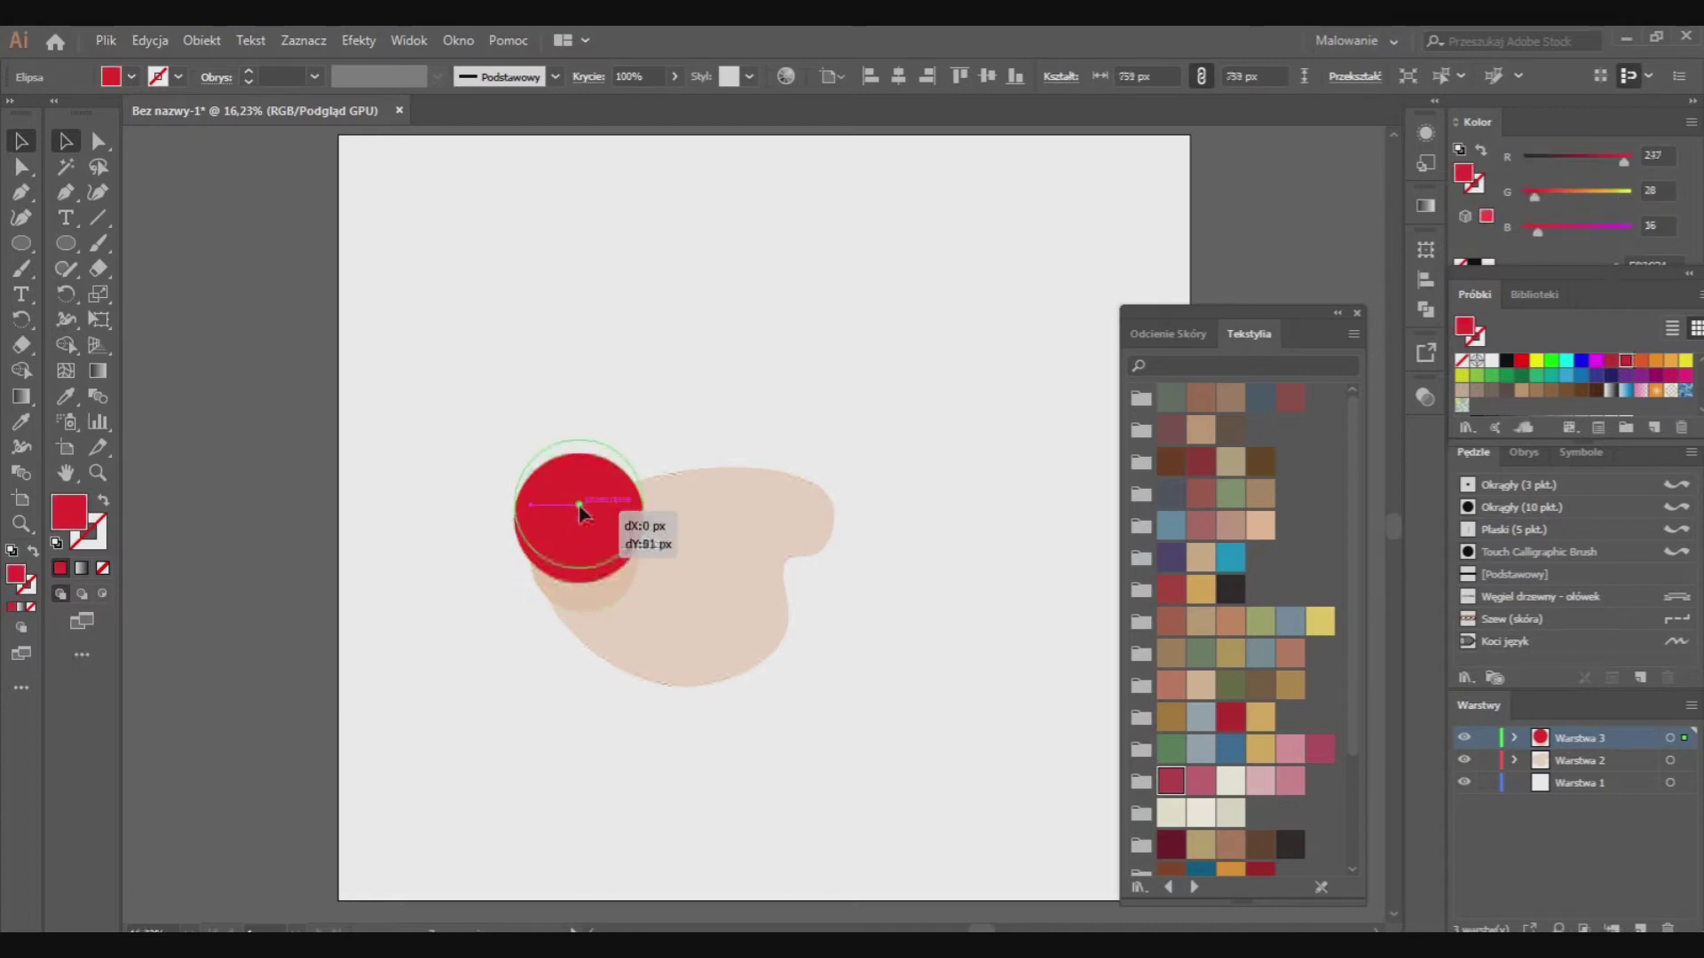
pyautogui.moveTo(581, 517); pyautogui.dragTo(572, 503)
pyautogui.moveTo(634, 439); pyautogui.dragTo(648, 426)
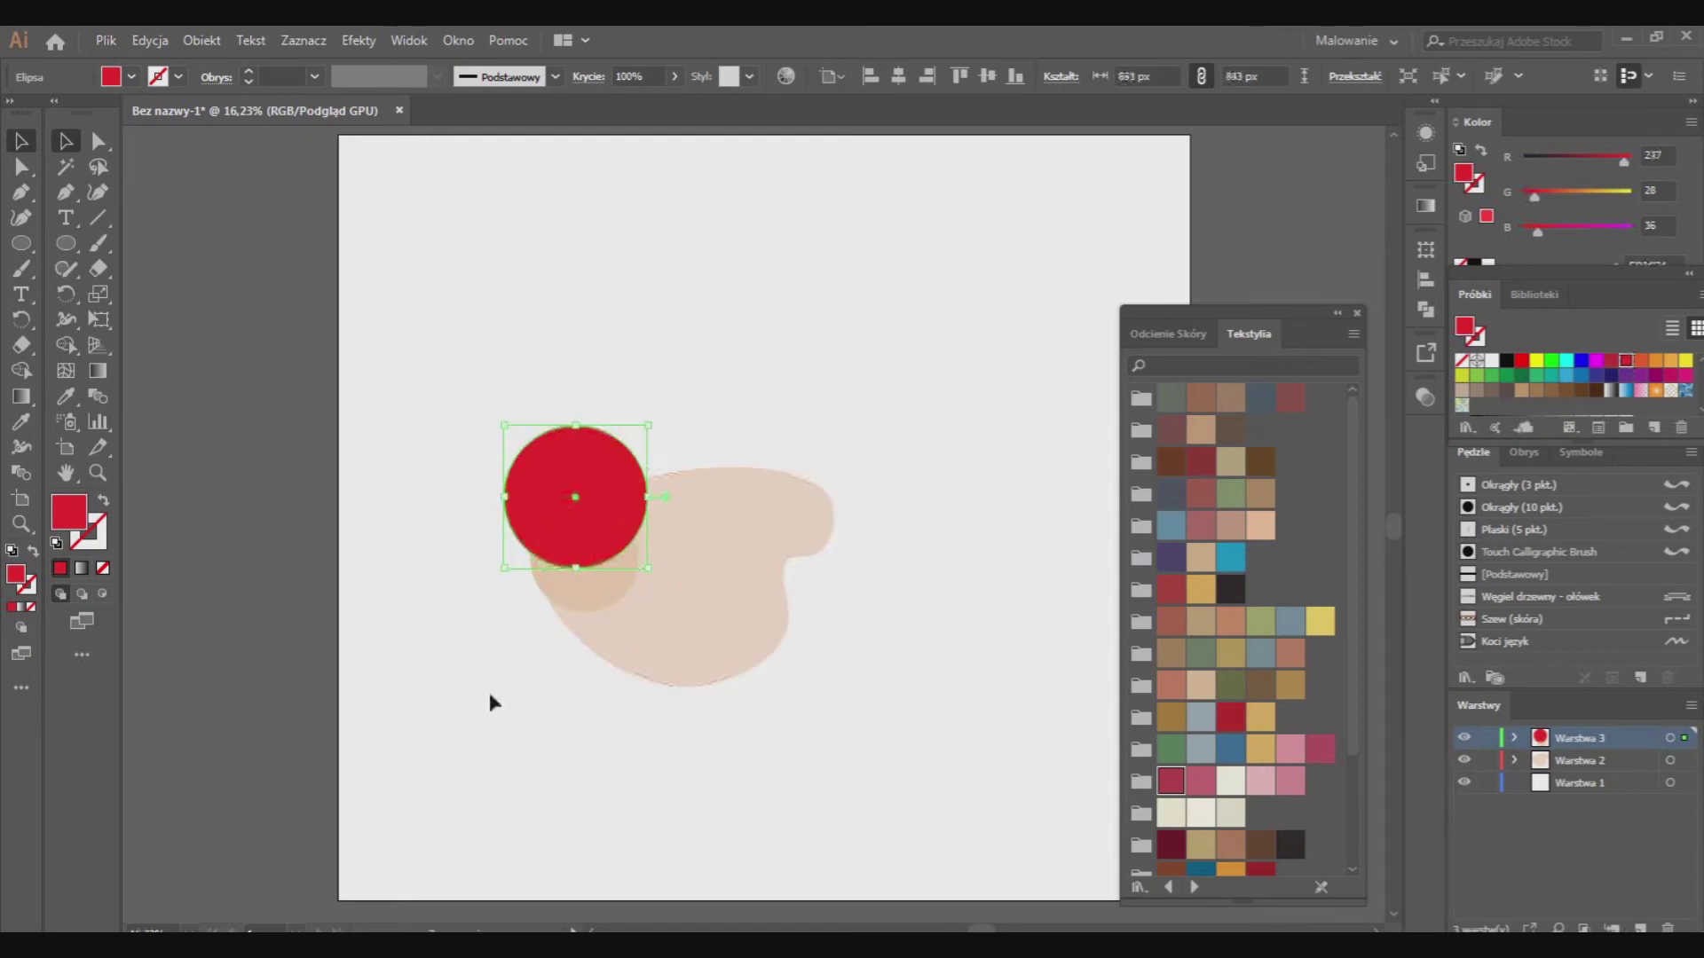
pyautogui.click(675, 679)
# Stretch the body shape taller and wider via its bounding-box handles
pyautogui.moveTo(682, 691); pyautogui.dragTo(691, 721)
pyautogui.moveTo(834, 594); pyautogui.dragTo(859, 593)
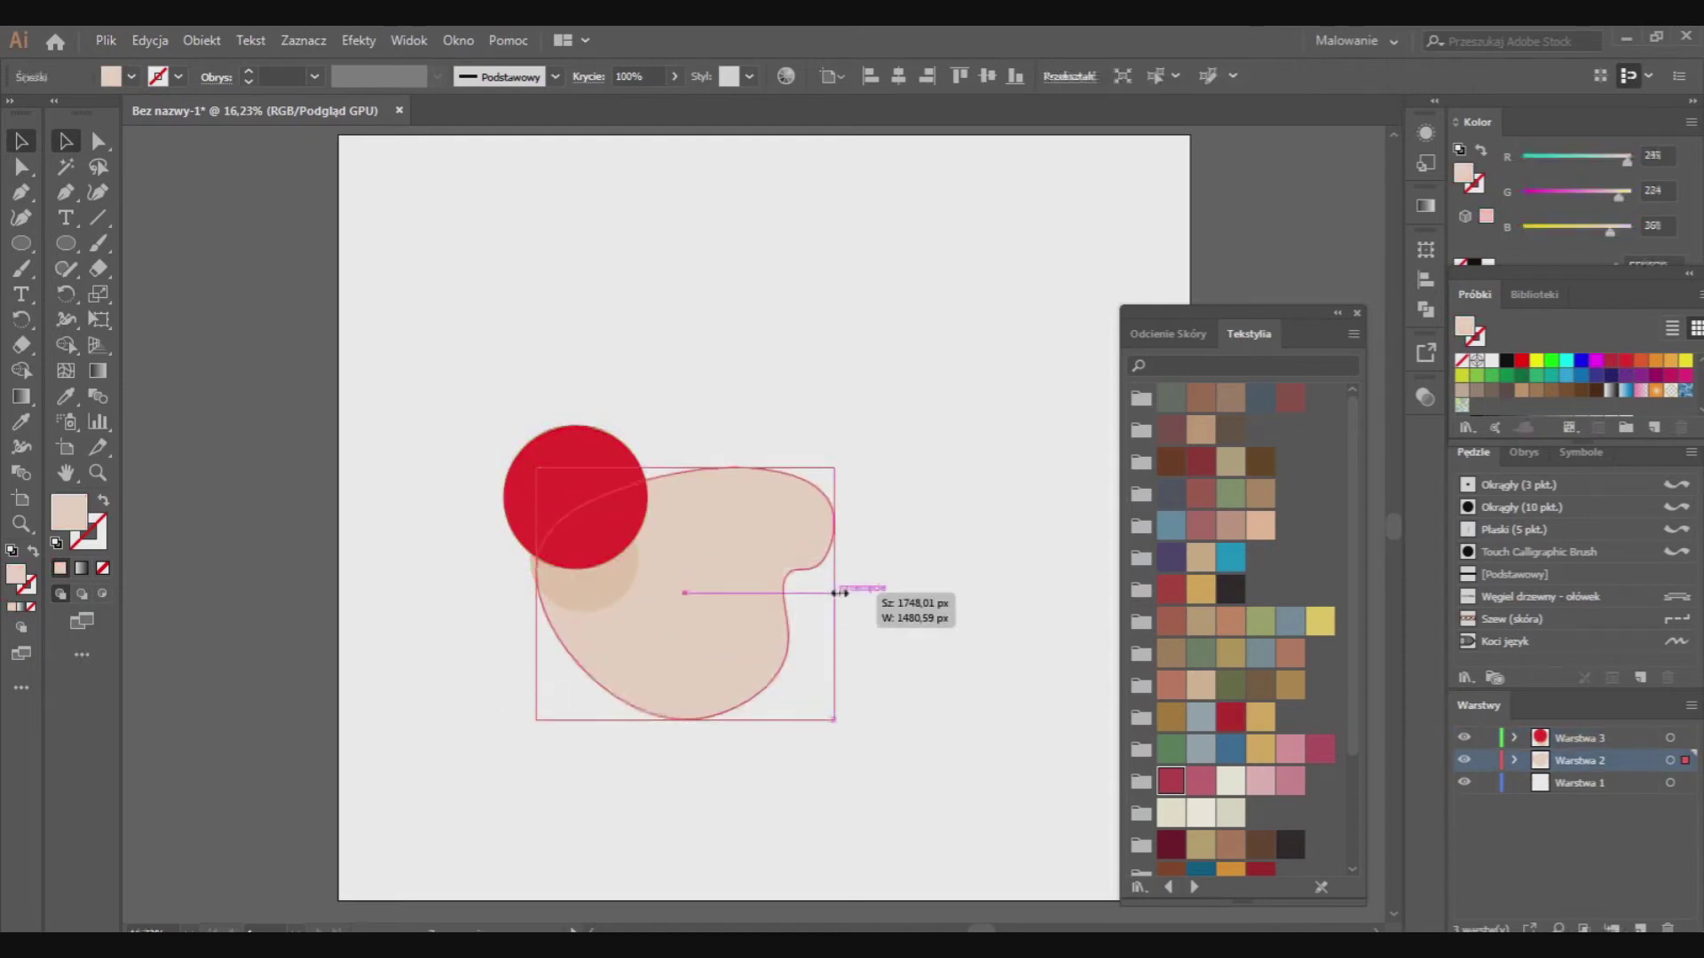
pyautogui.moveTo(697, 721); pyautogui.dragTo(700, 780)
pyautogui.moveTo(859, 623); pyautogui.dragTo(873, 624)
pyautogui.click(379, 152)
# Move all the fish shapes up and left on the page, targeting Warstwa 3
pyautogui.moveTo(985, 927); pyautogui.dragTo(994, 929)
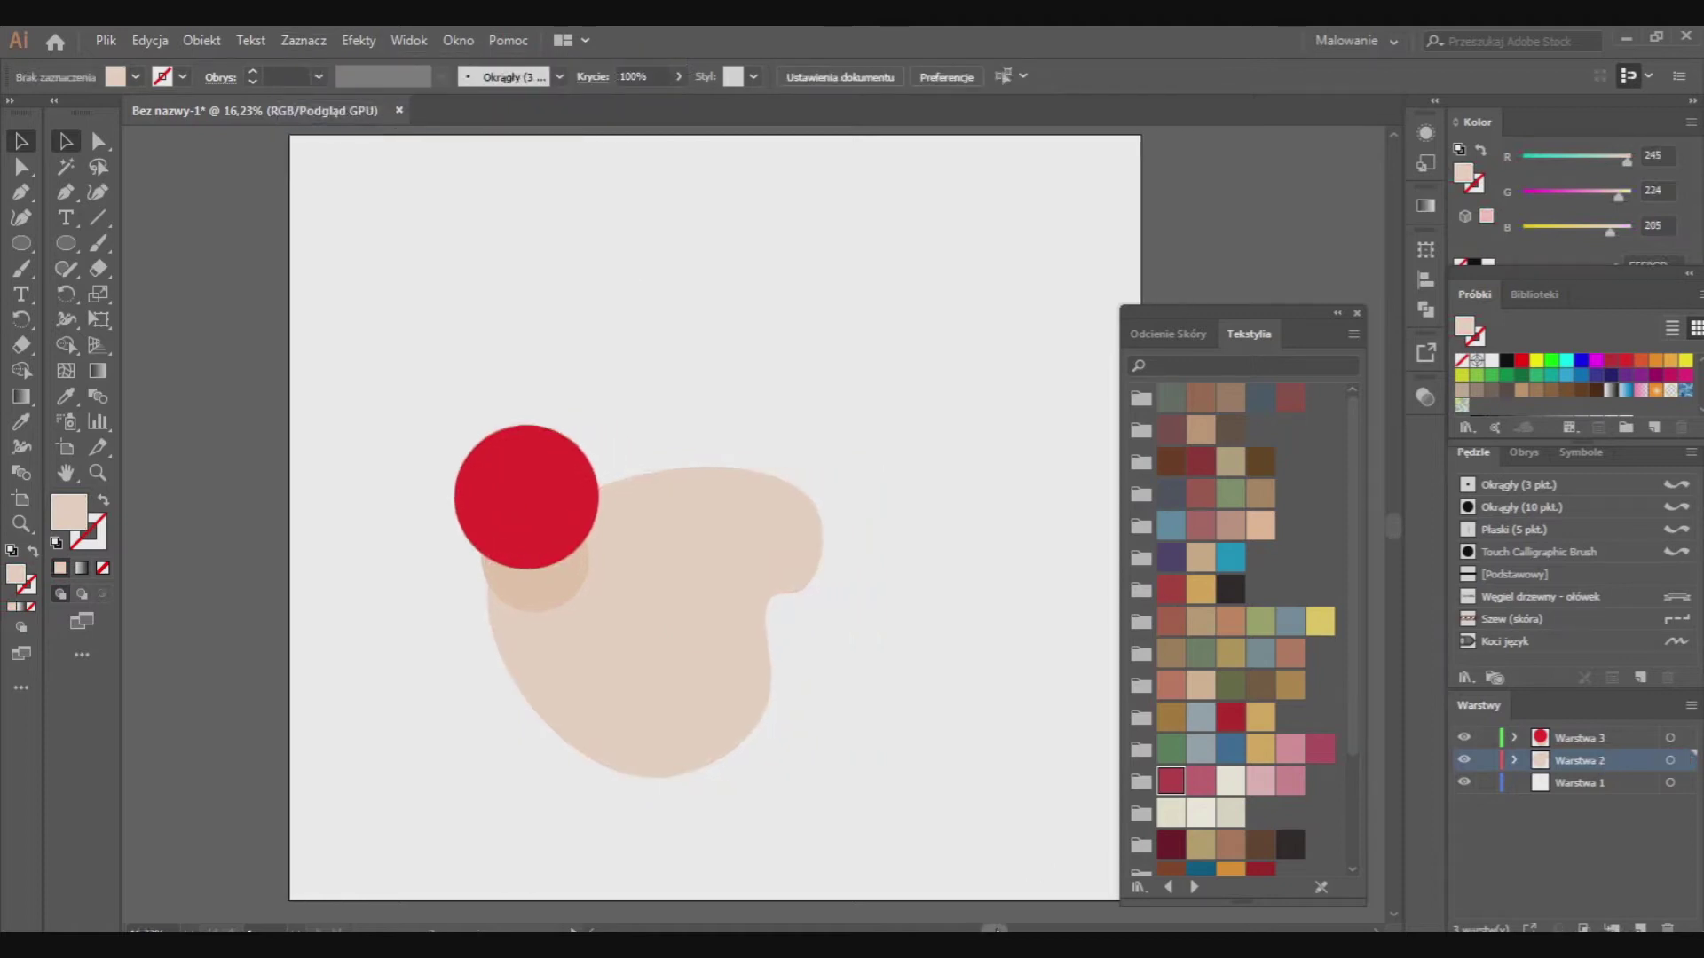
pyautogui.moveTo(344, 343); pyautogui.dragTo(896, 845)
pyautogui.moveTo(763, 655)
pyautogui.mouseDown()
pyautogui.moveTo(735, 656)
pyautogui.moveTo(690, 573)
pyautogui.mouseUp()
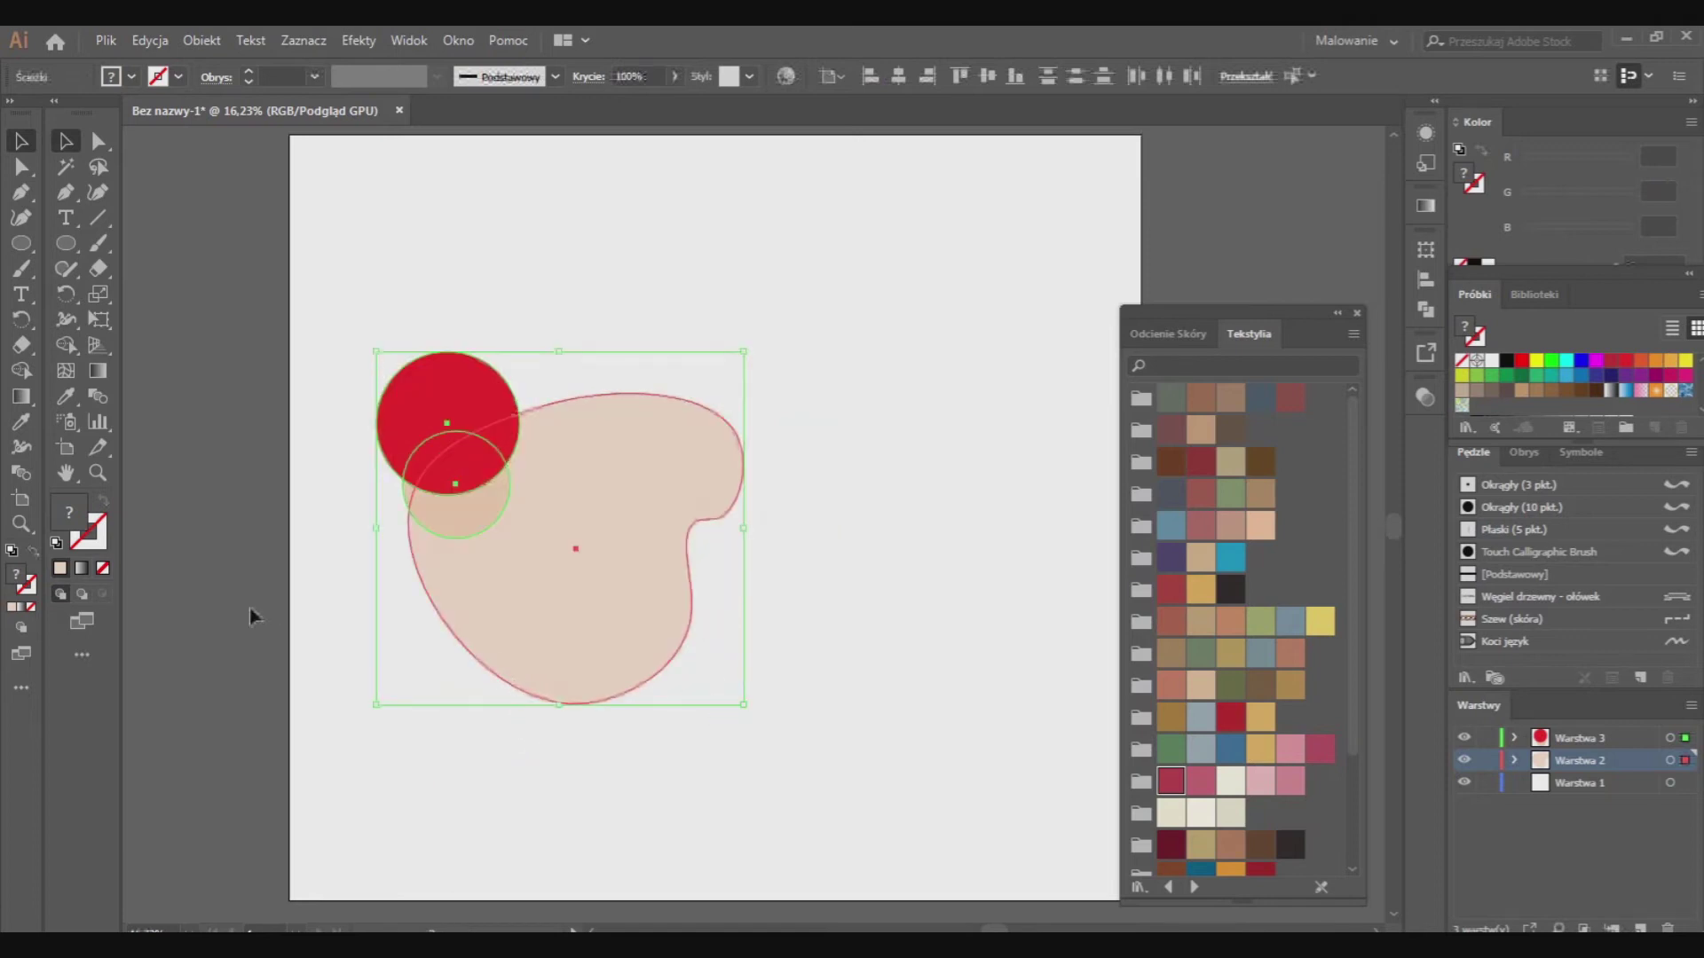
pyautogui.click(980, 706)
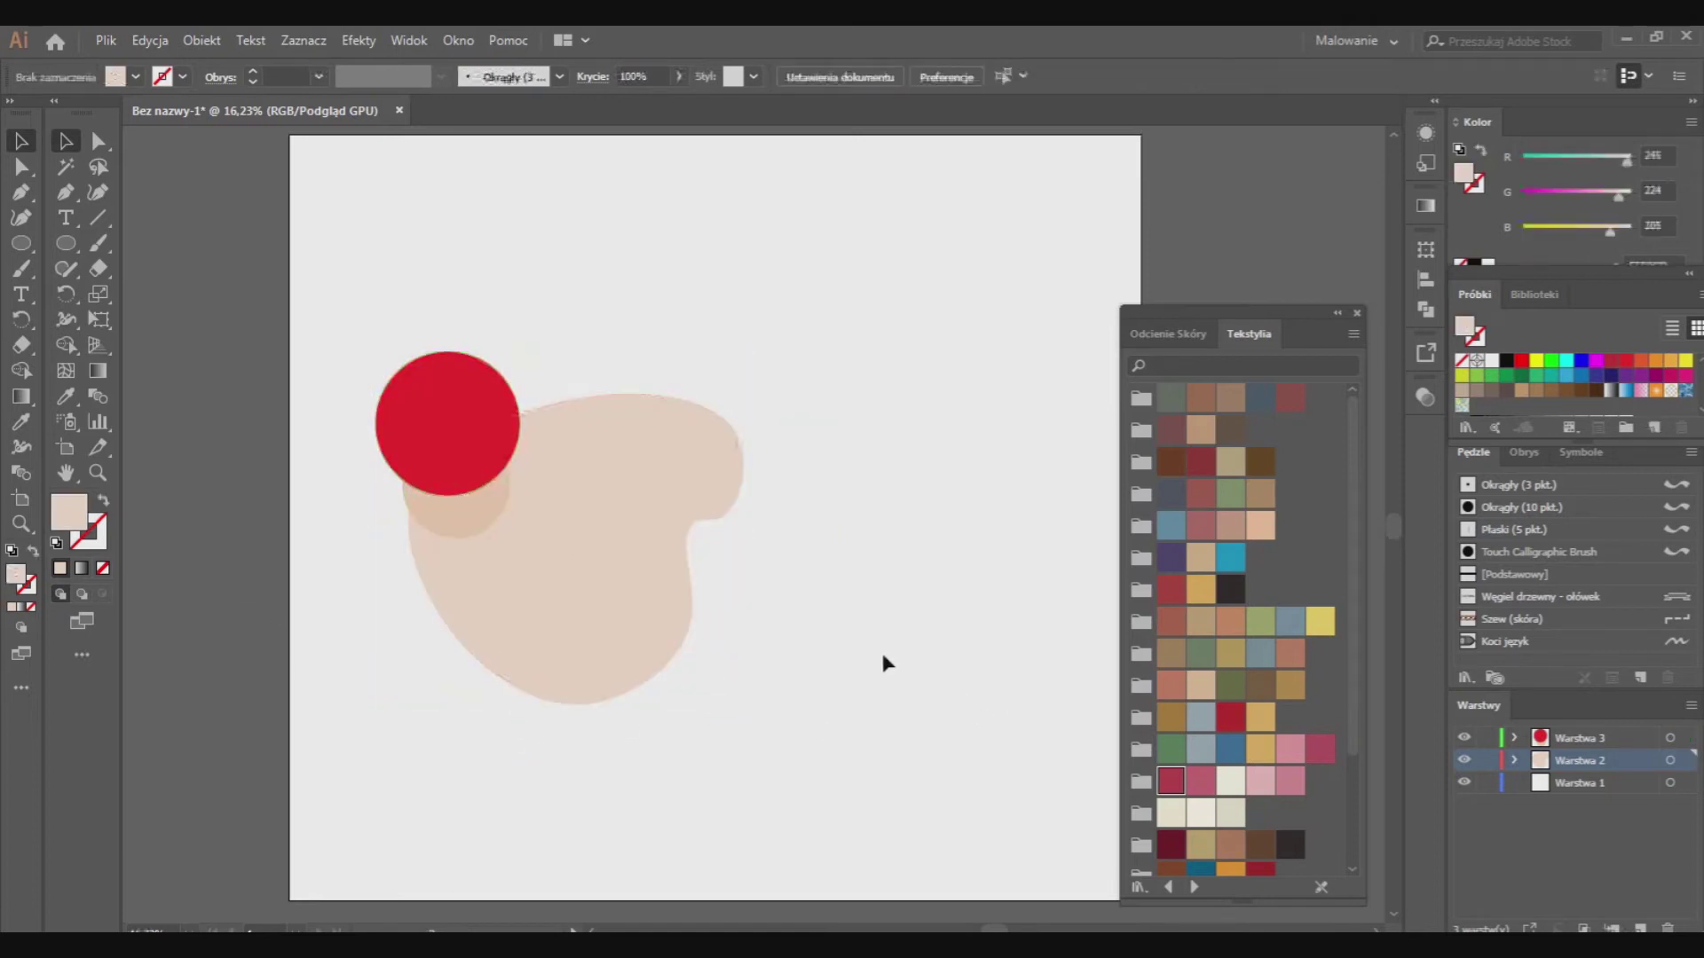
pyautogui.click(1588, 738)
# On a new layer, draw an orange iris circle inside the red eye
pyautogui.click(1637, 924)
pyautogui.click(26, 248)
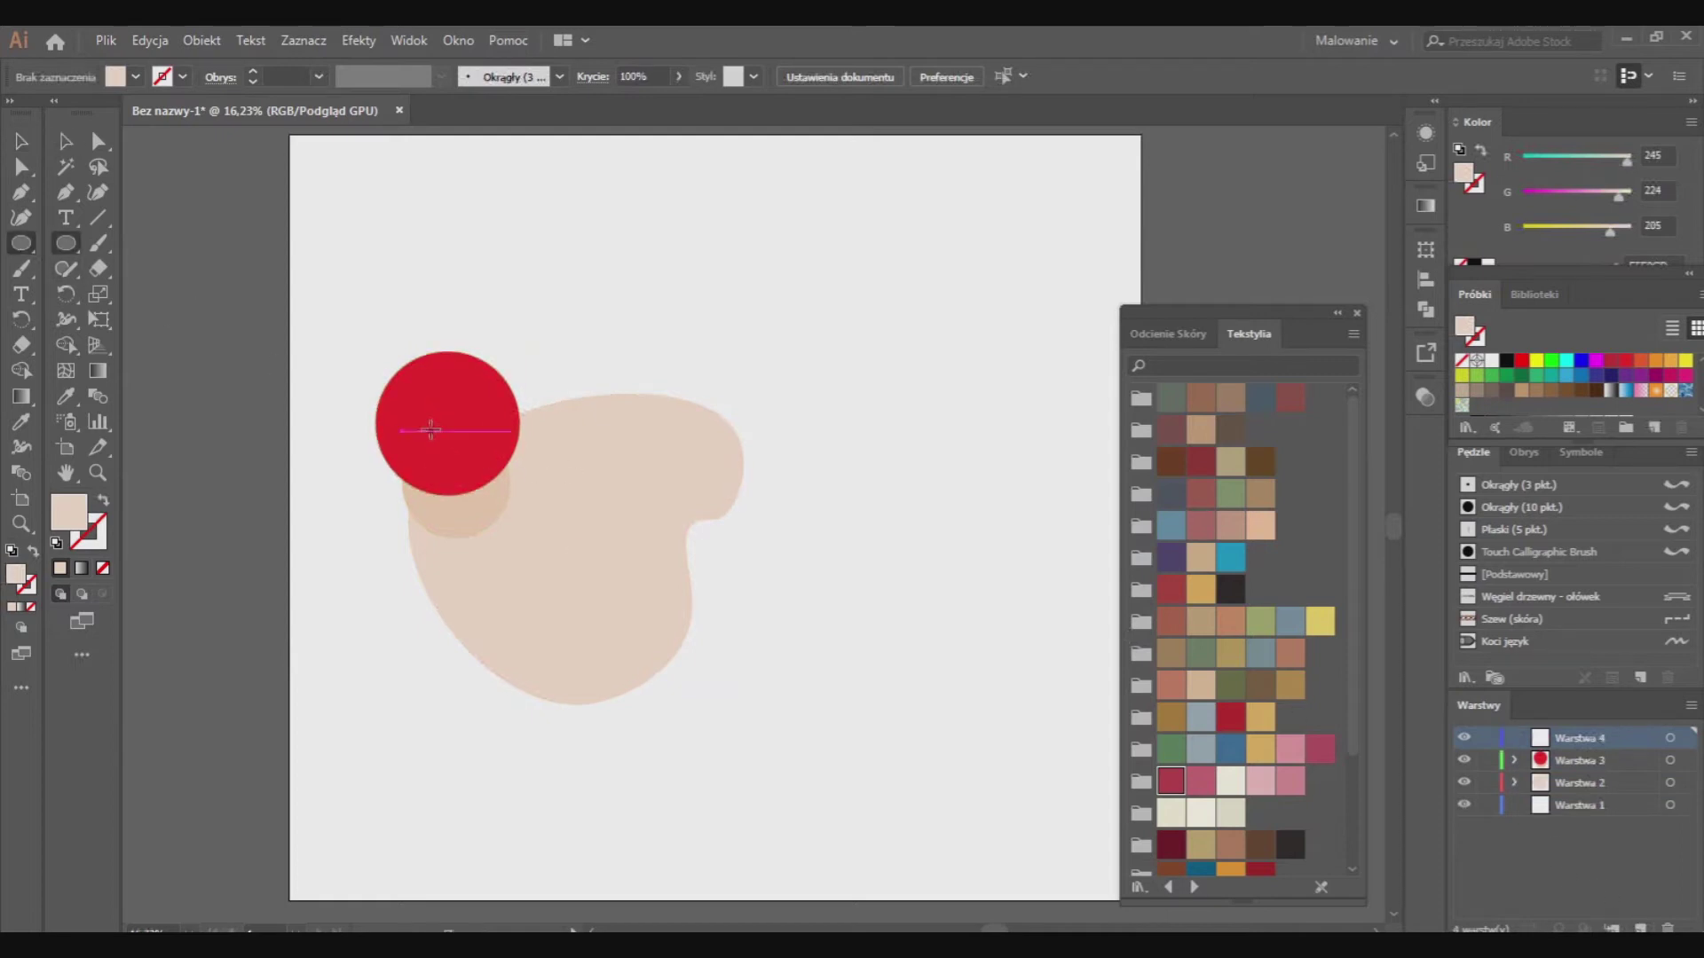
pyautogui.moveTo(428, 425)
pyautogui.mouseDown()
pyautogui.moveTo(487, 485)
pyautogui.moveTo(462, 463)
pyautogui.mouseUp()
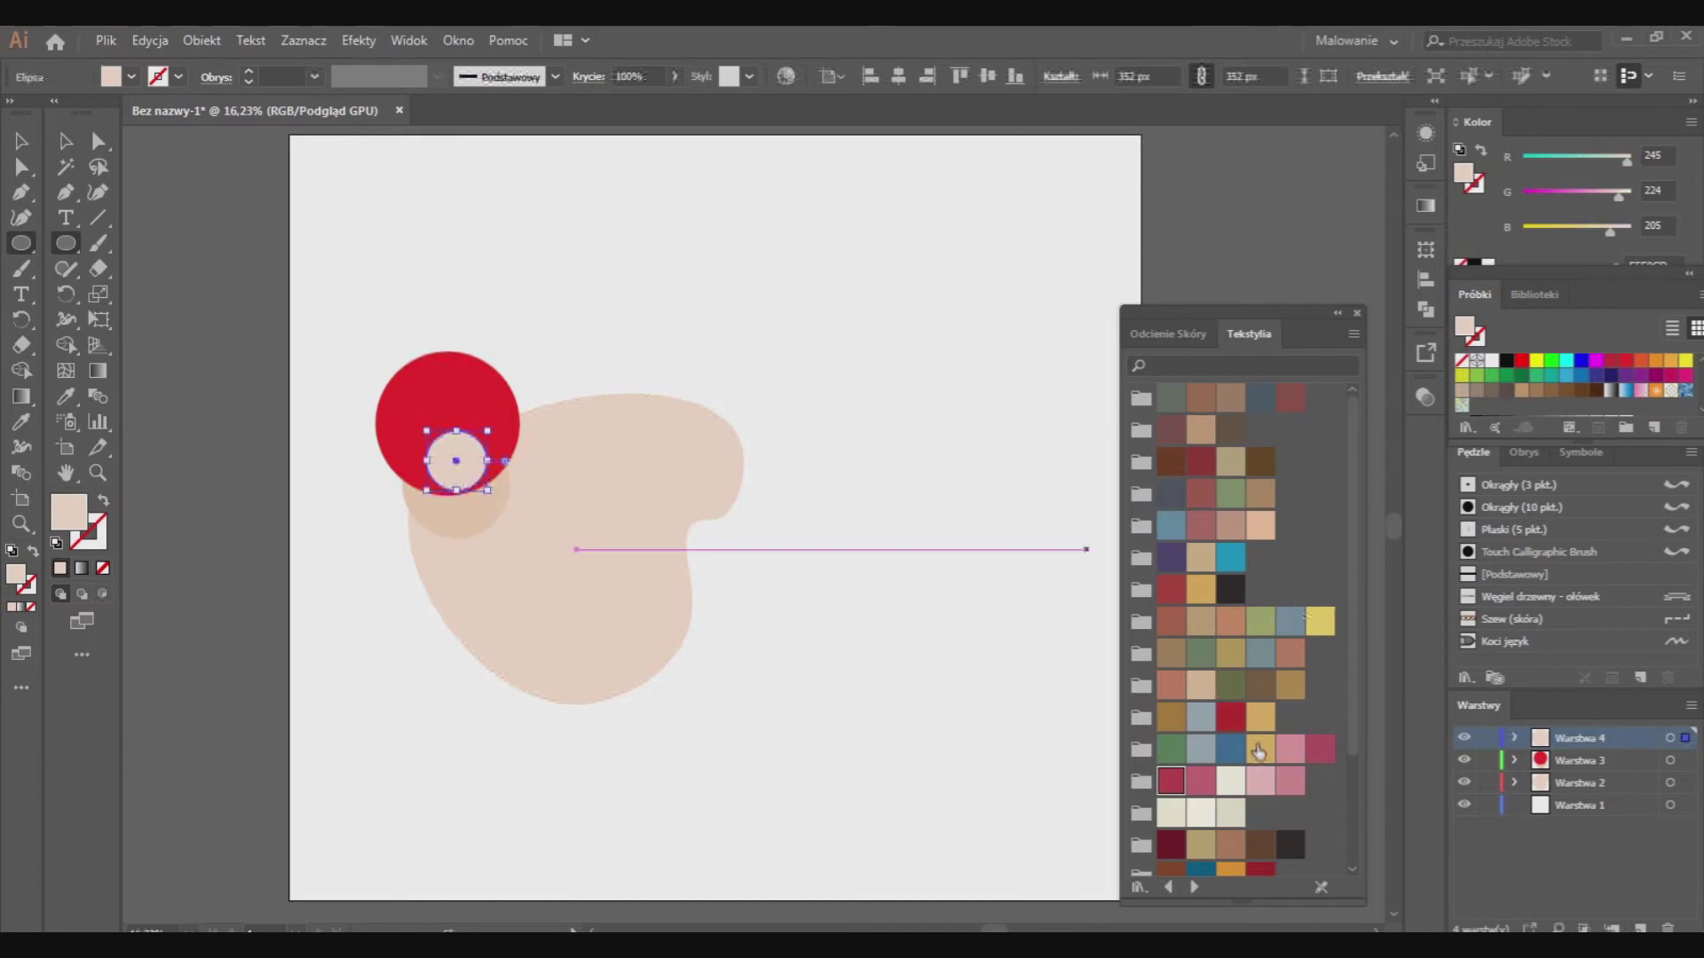
pyautogui.click(1260, 748)
pyautogui.click(1230, 870)
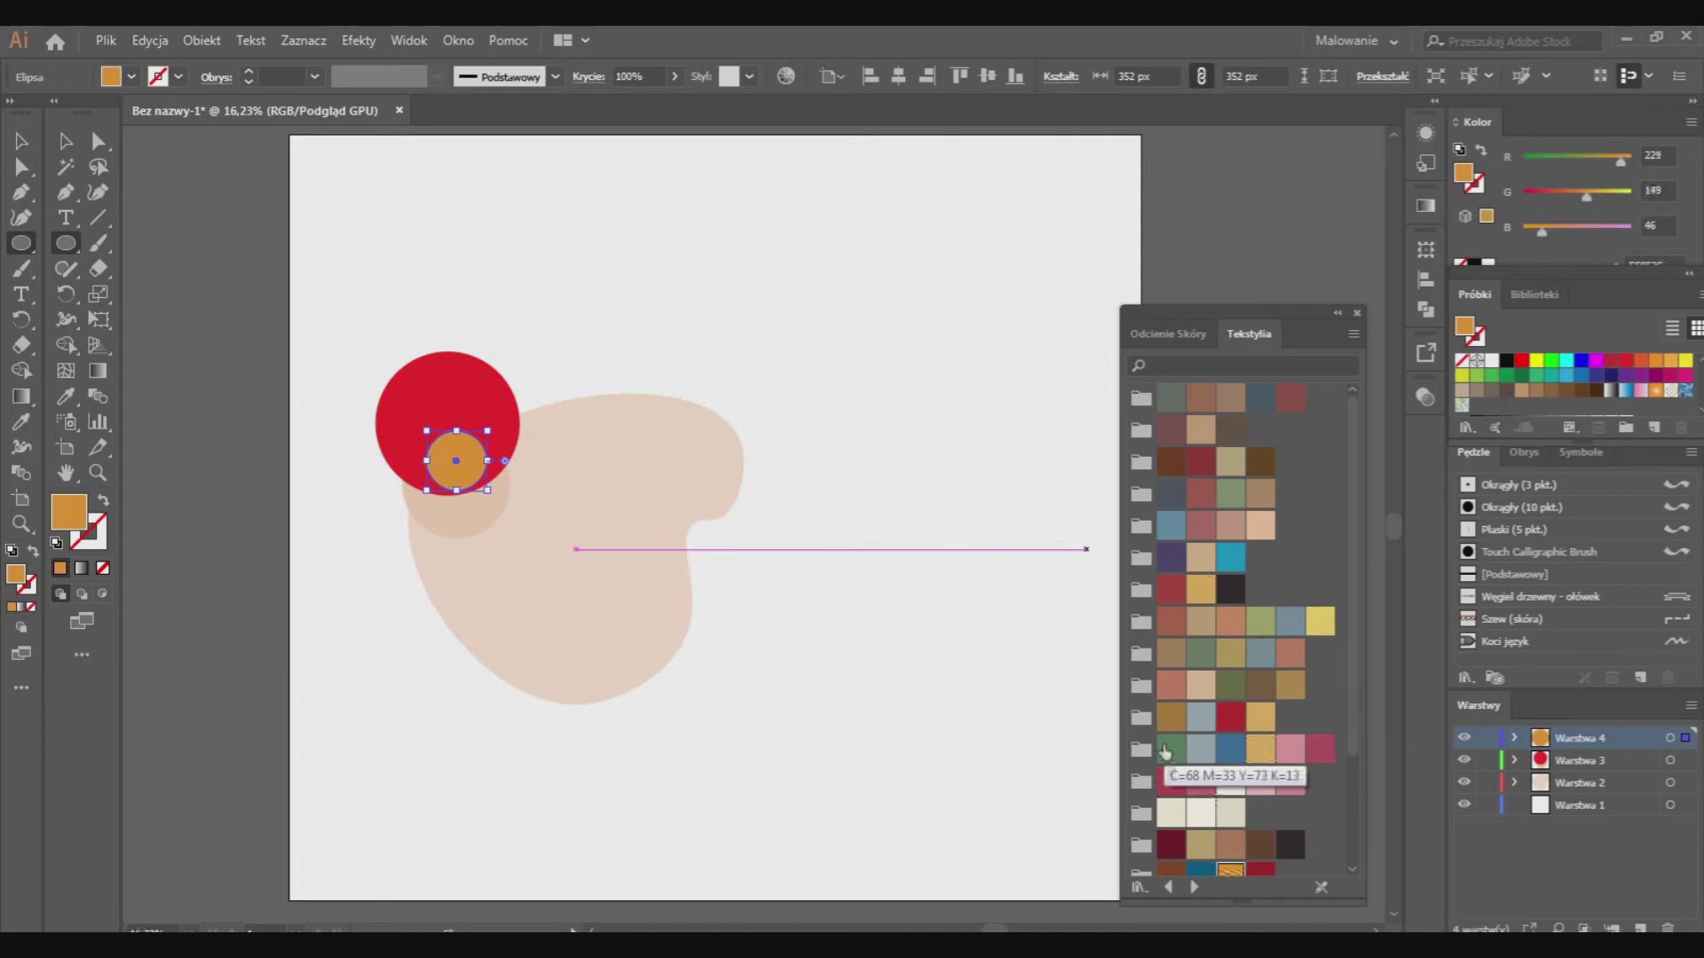
pyautogui.moveTo(427, 431); pyautogui.dragTo(420, 423)
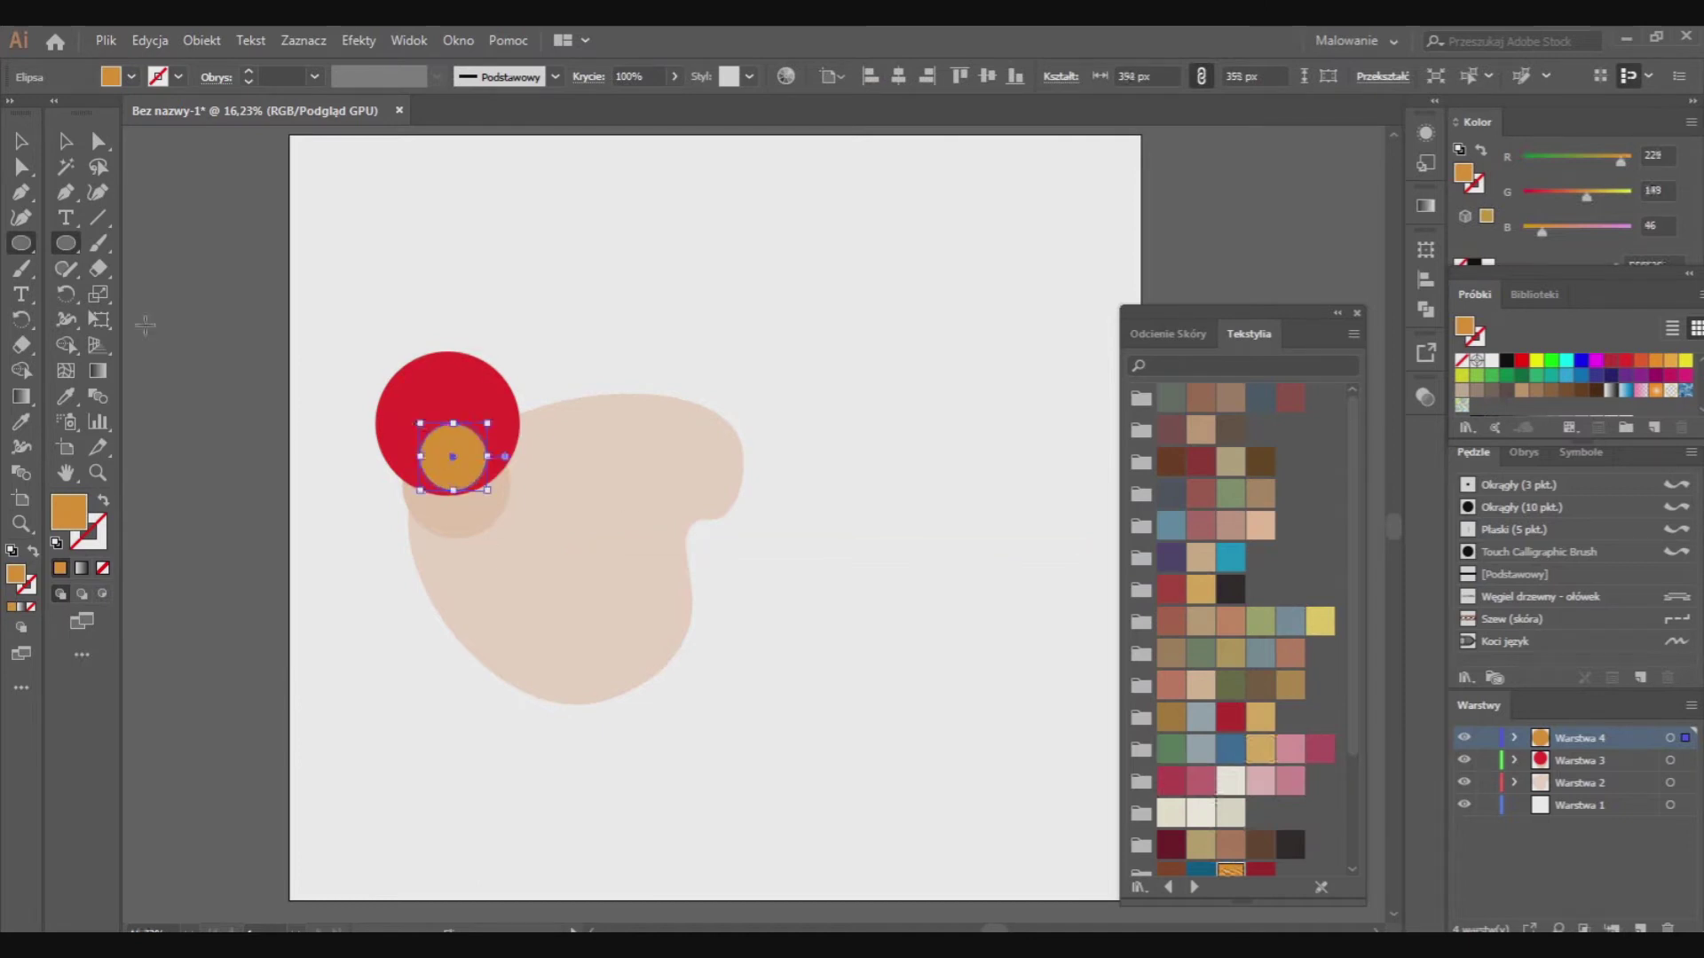
# Add another layer and draw a small black pupil inside the iris
pyautogui.click(1640, 925)
pyautogui.click(303, 40)
pyautogui.click(306, 88)
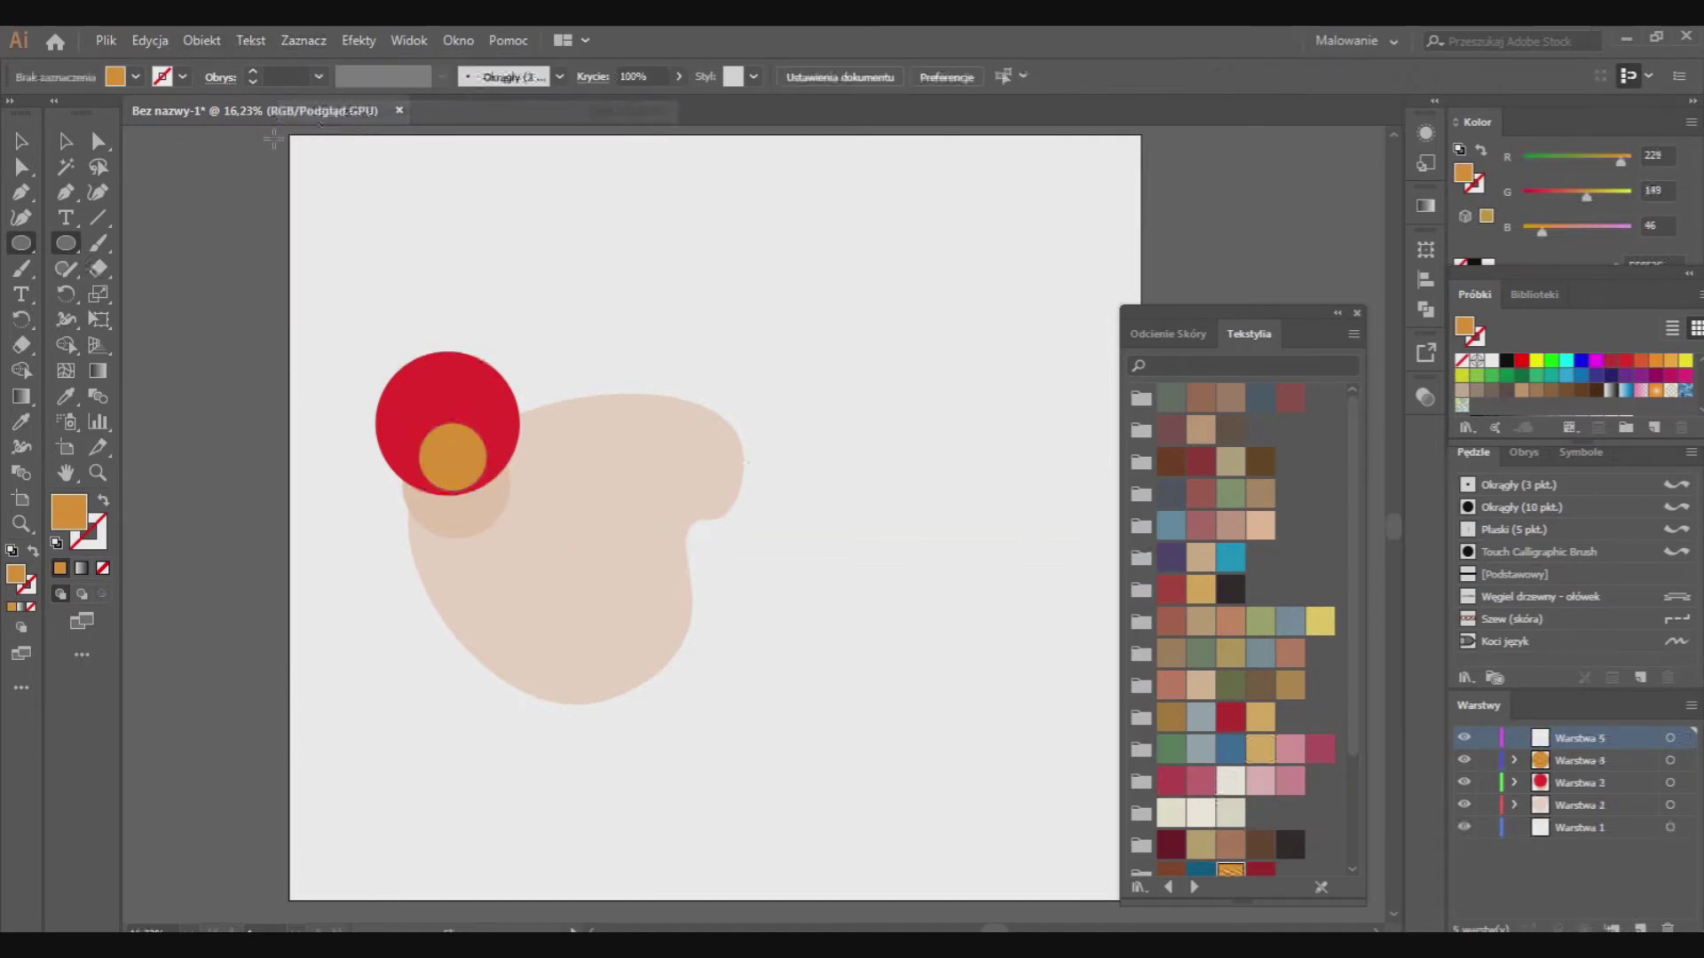
pyautogui.click(135, 77)
pyautogui.click(58, 115)
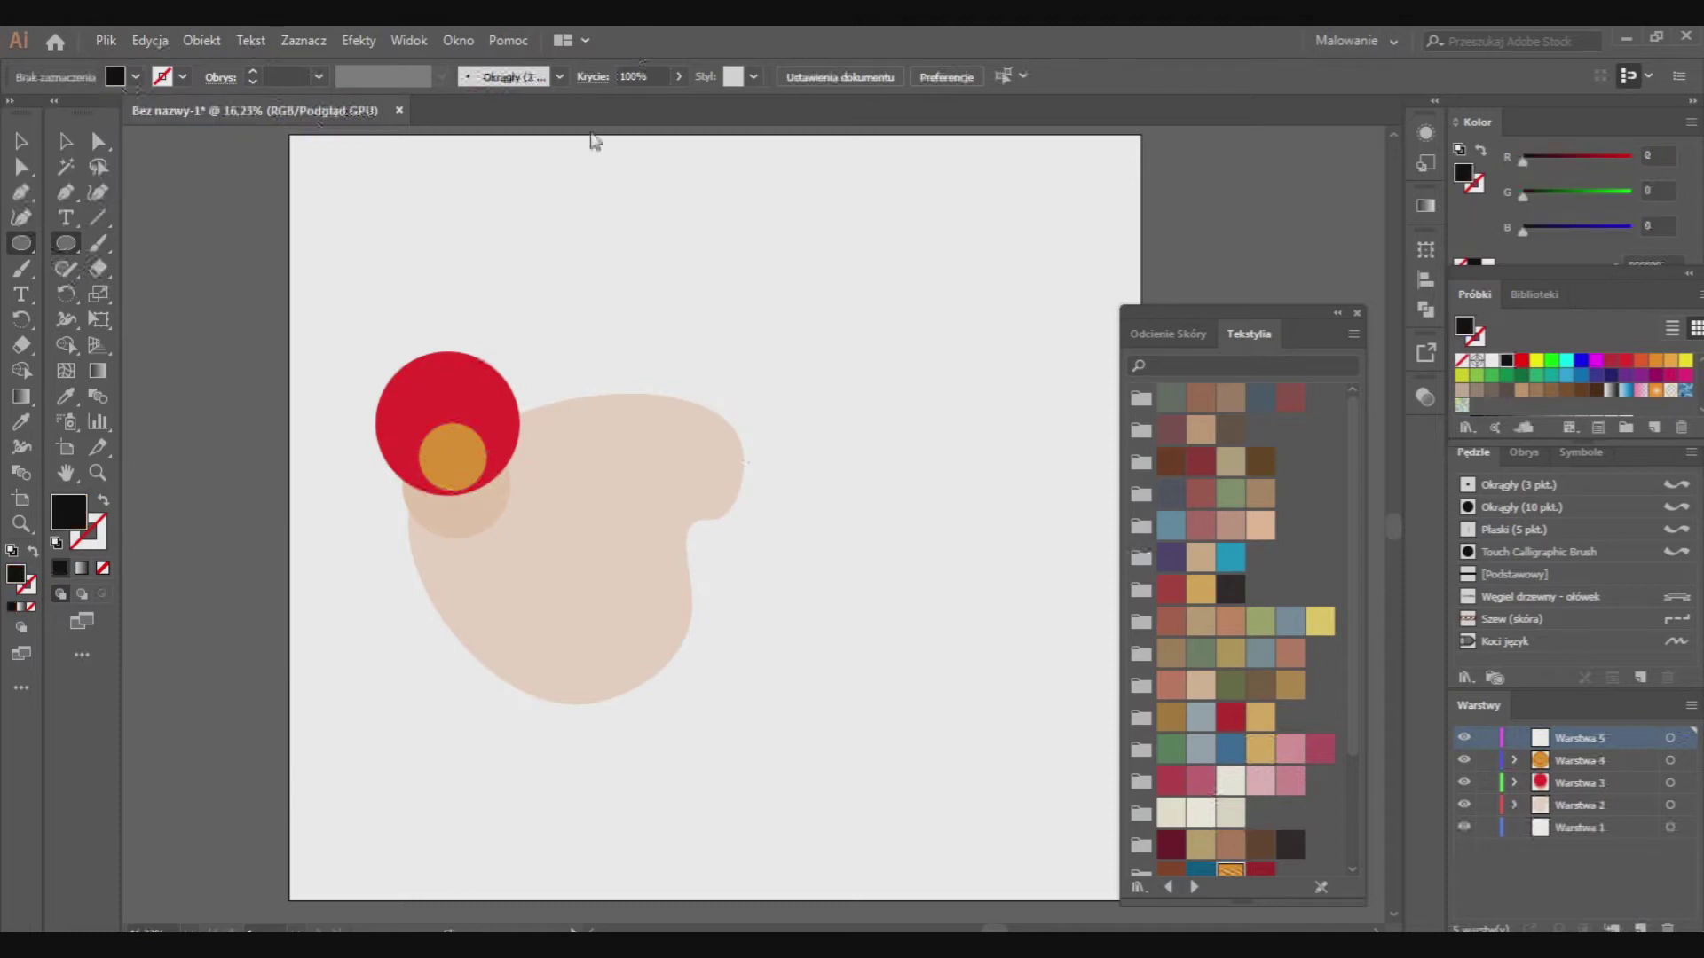
pyautogui.moveTo(437, 440)
pyautogui.mouseDown()
pyautogui.moveTo(477, 481)
pyautogui.moveTo(454, 458)
pyautogui.mouseUp()
pyautogui.click(22, 141)
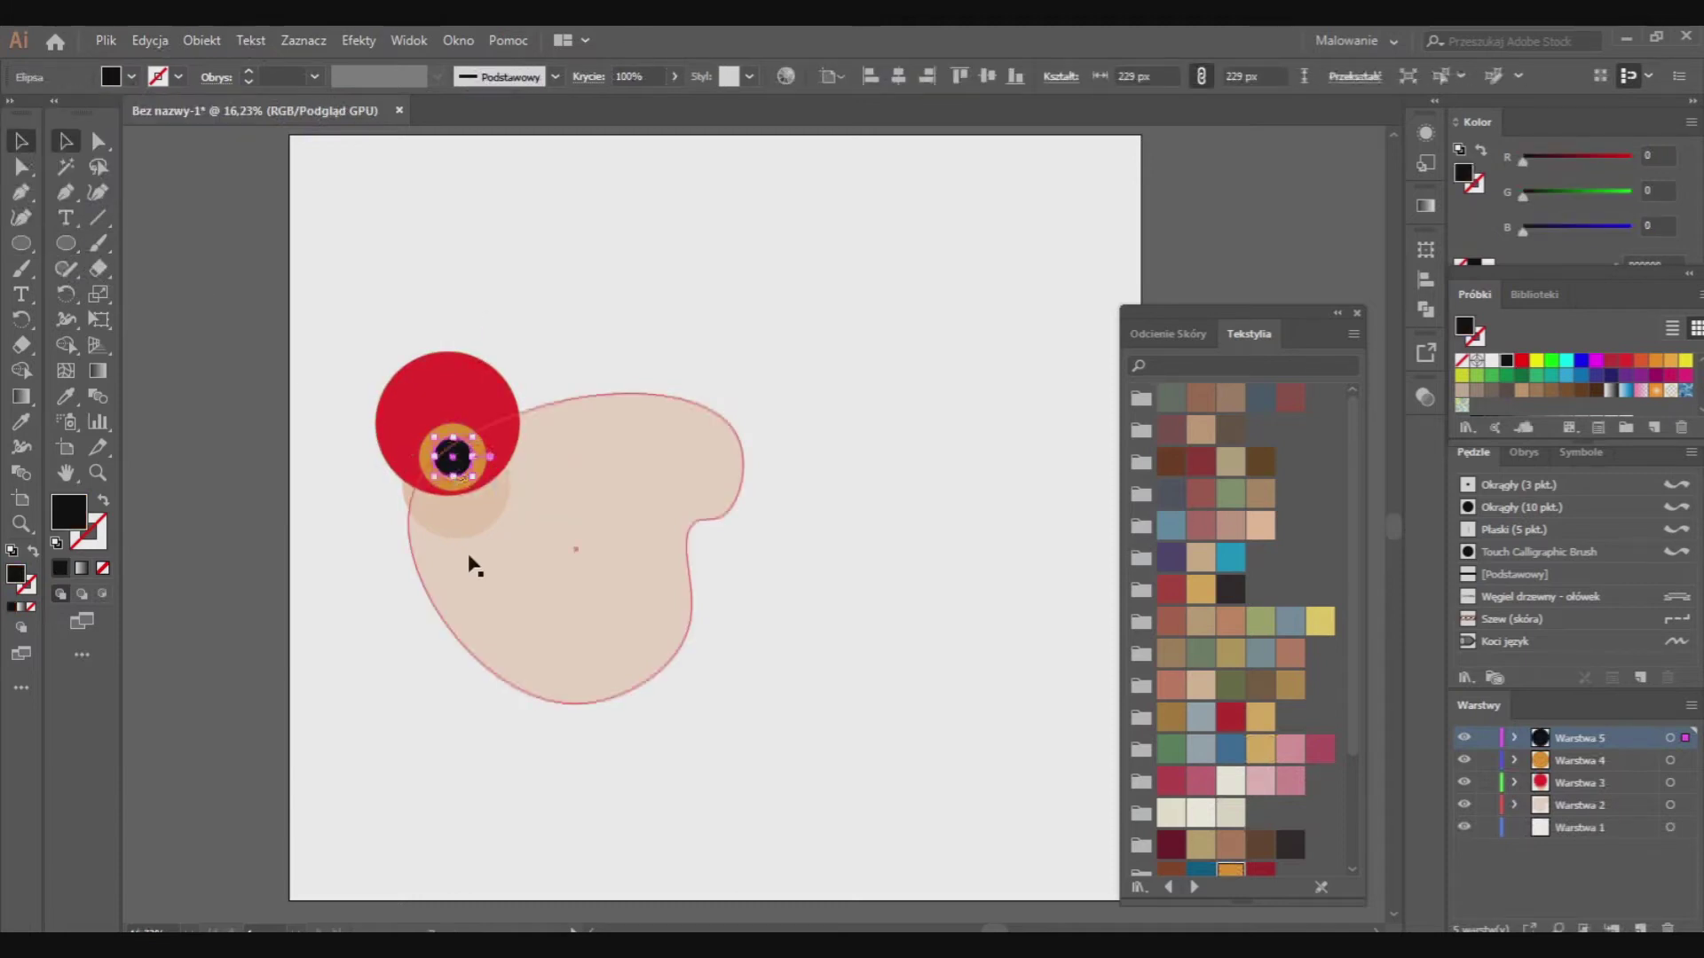
pyautogui.hotkey('ctrl', 'shift', 'a')
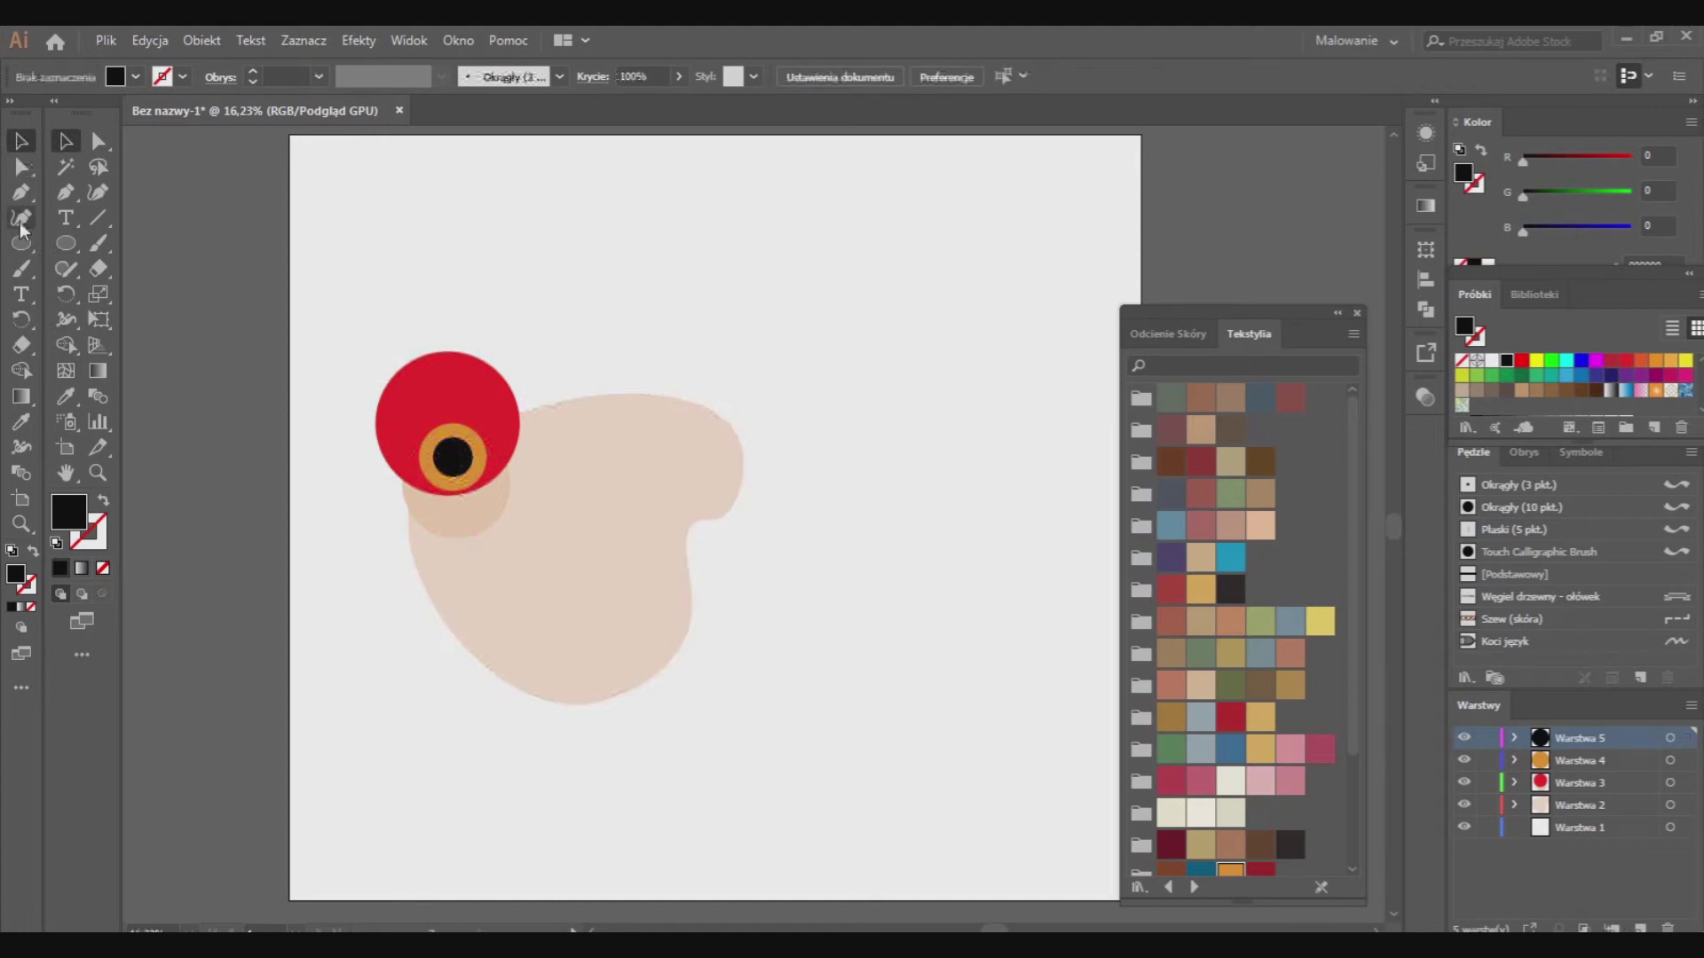
# Make the pale body shape taller and wider to the right
pyautogui.click(620, 438)
pyautogui.moveTo(575, 394); pyautogui.dragTo(575, 369)
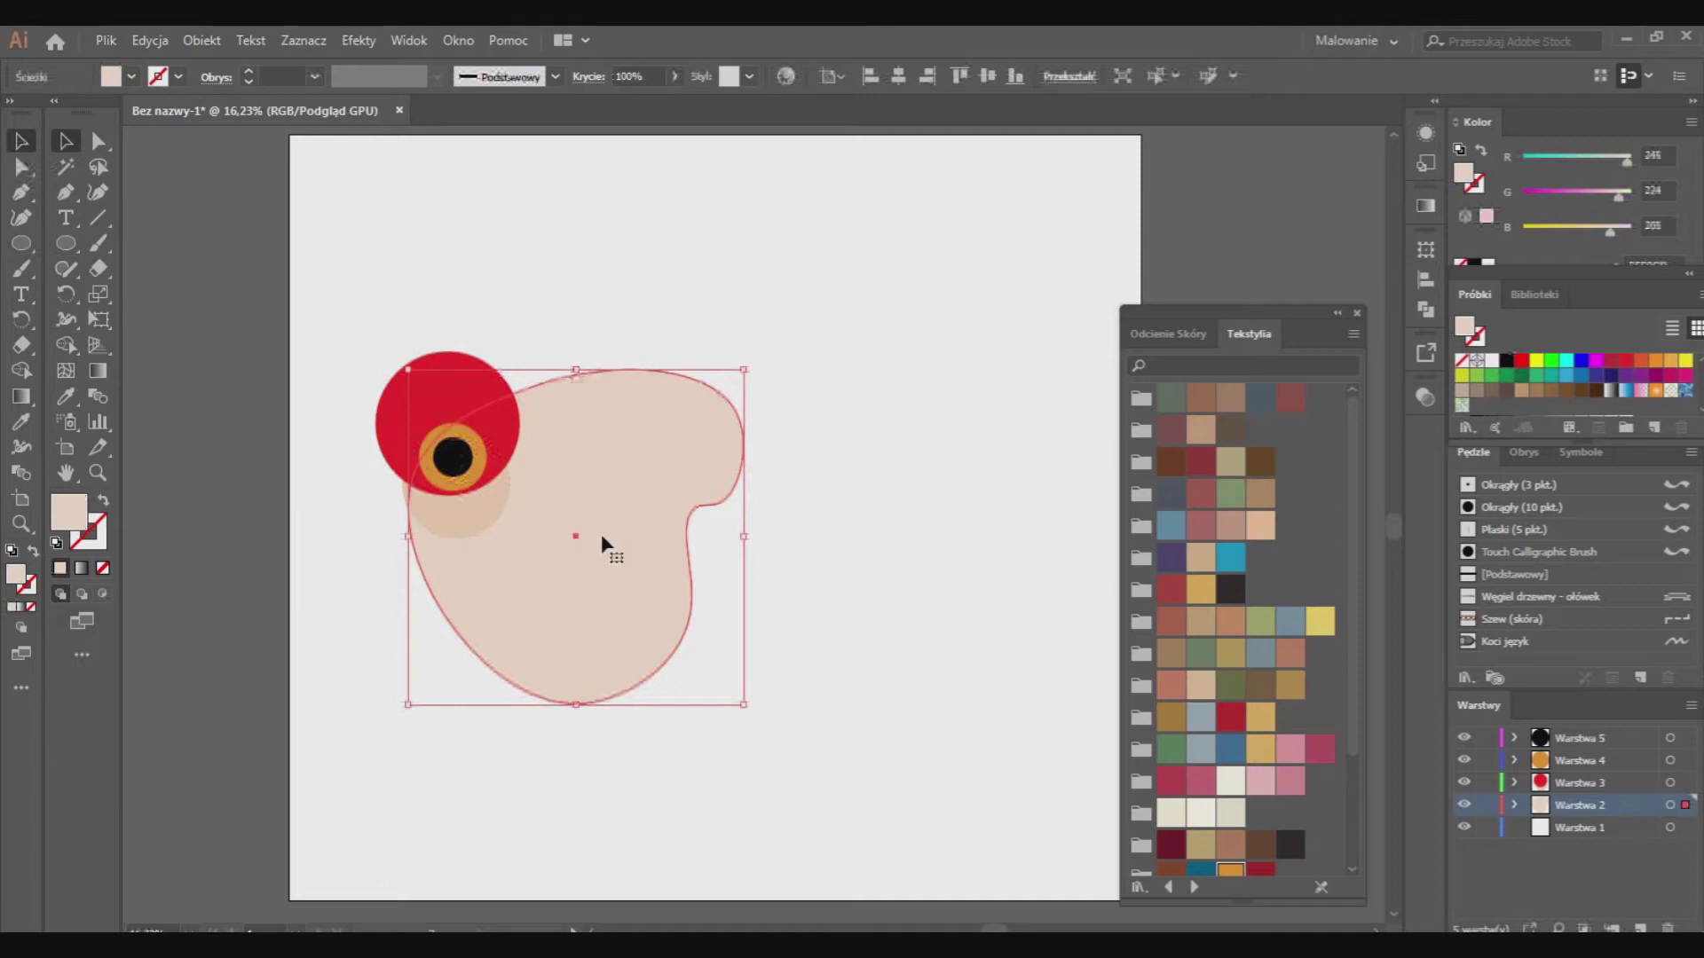
pyautogui.moveTo(744, 536); pyautogui.dragTo(768, 536)
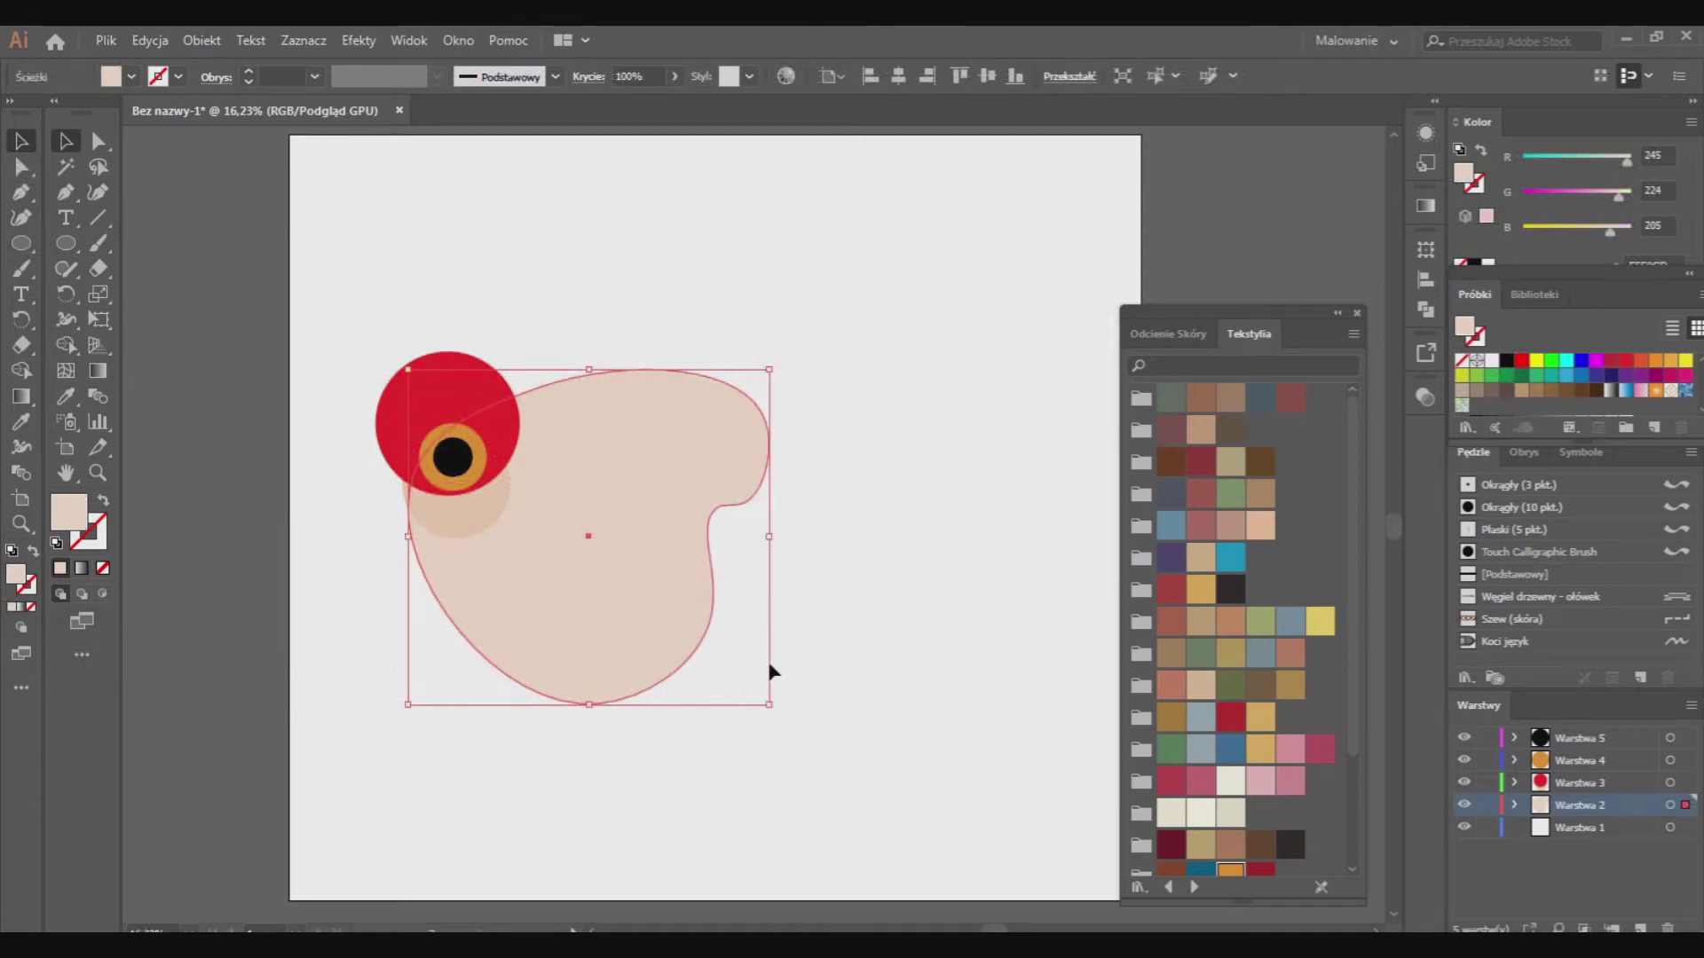
# Enlarge the cheek circle and nudge it slightly up and left
pyautogui.click(475, 521)
pyautogui.moveTo(511, 538); pyautogui.dragTo(561, 574)
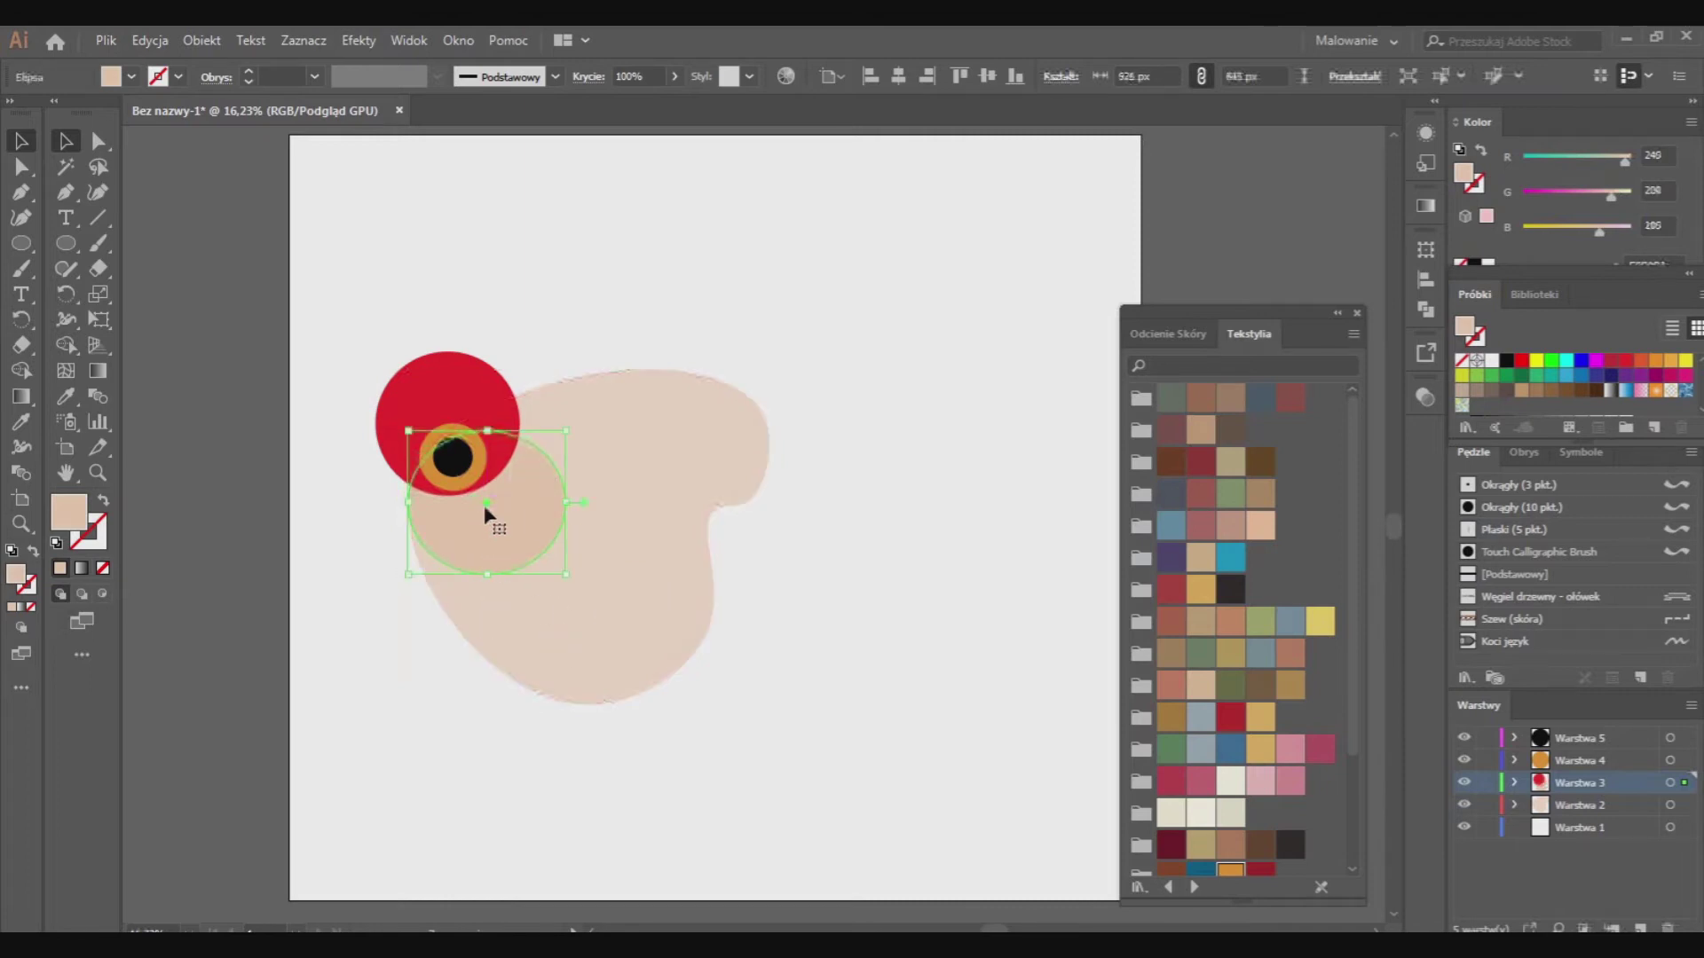
pyautogui.click(435, 710)
pyautogui.moveTo(471, 520); pyautogui.dragTo(477, 493)
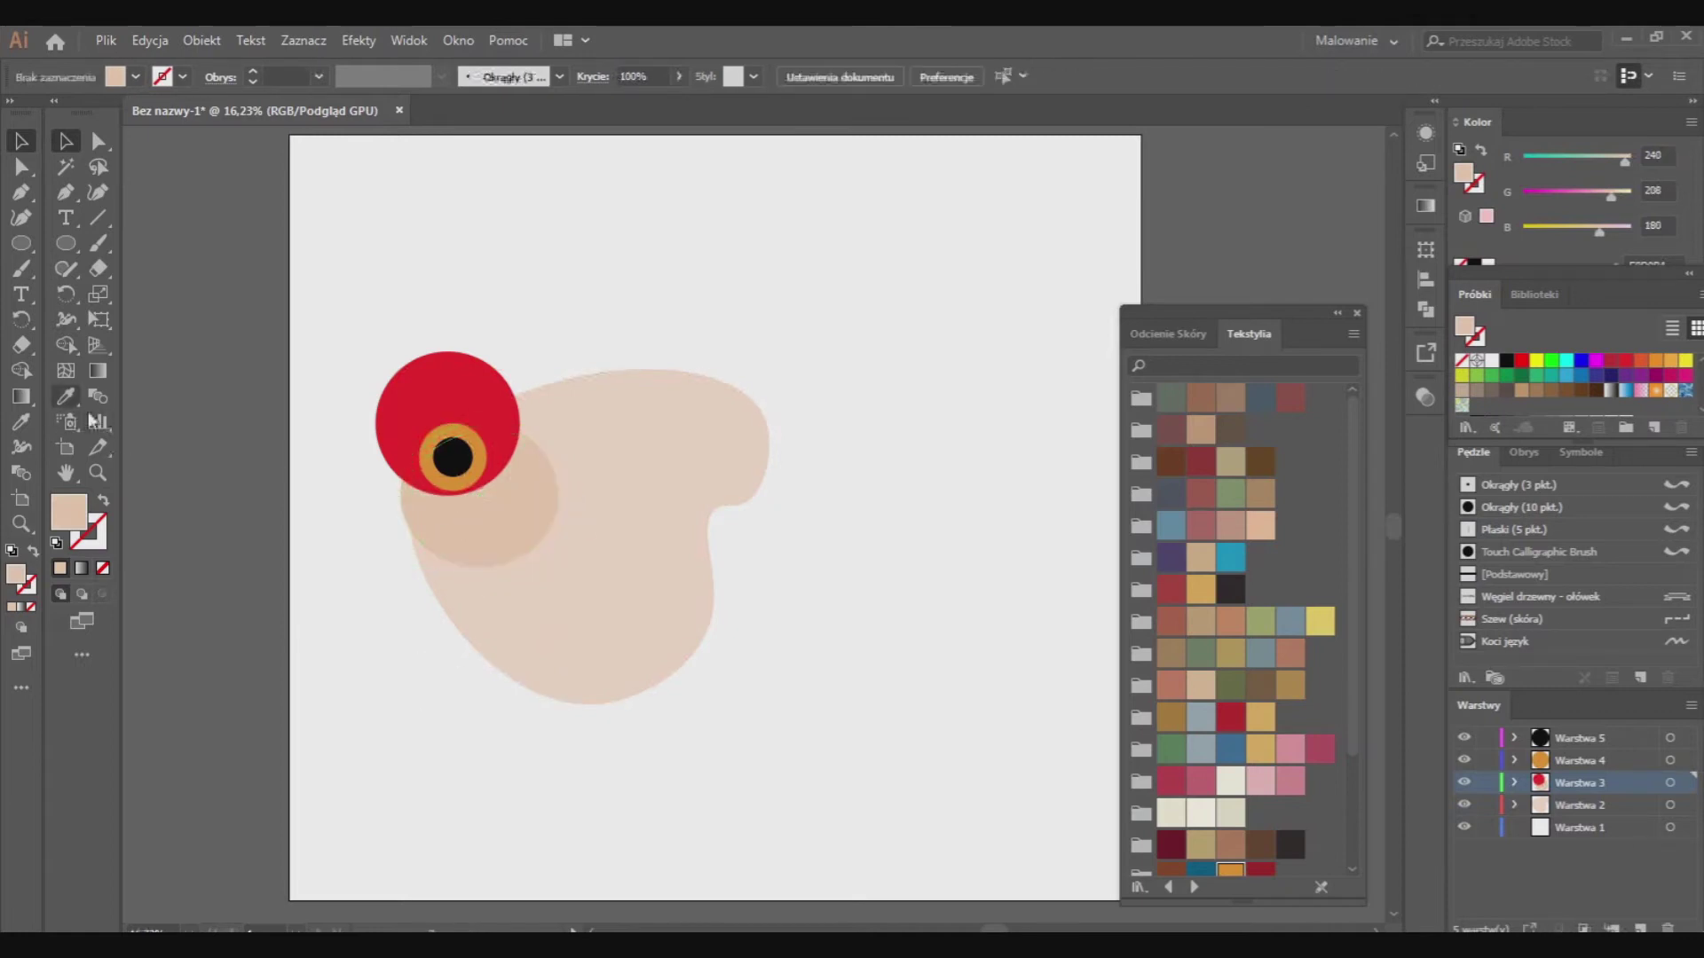
pyautogui.click(22, 218)
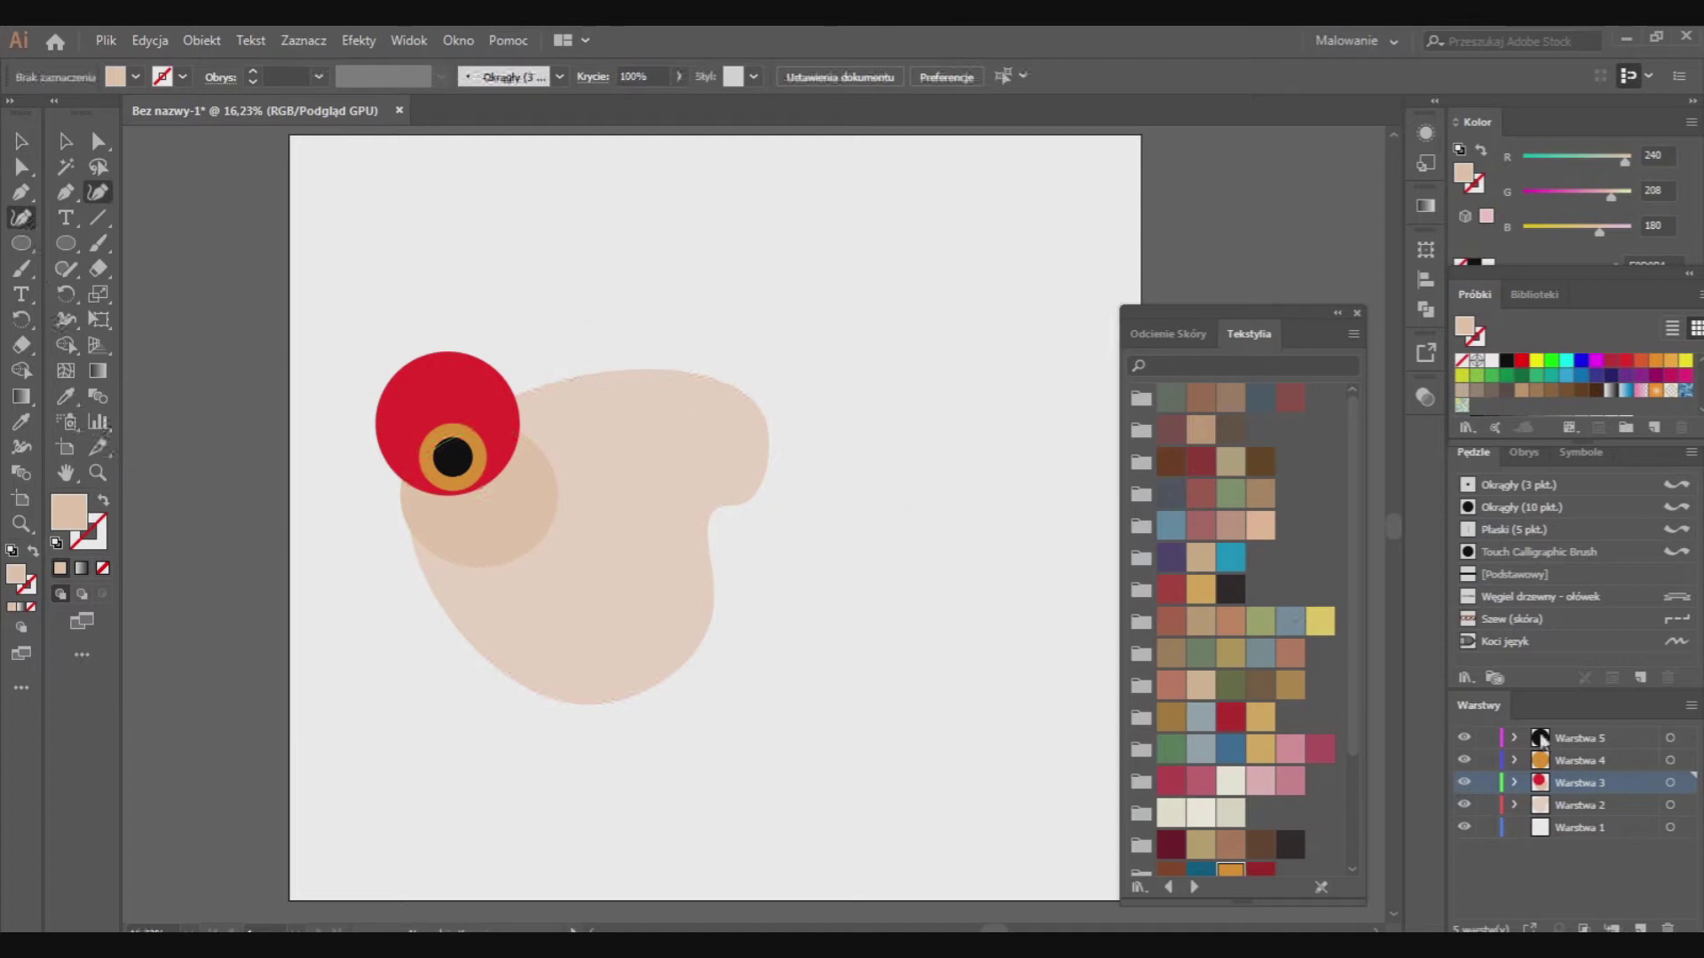
# On a new layer above Warstwa 1, draw a pointed dorsal fin above the body
pyautogui.click(1578, 829)
pyautogui.click(1640, 928)
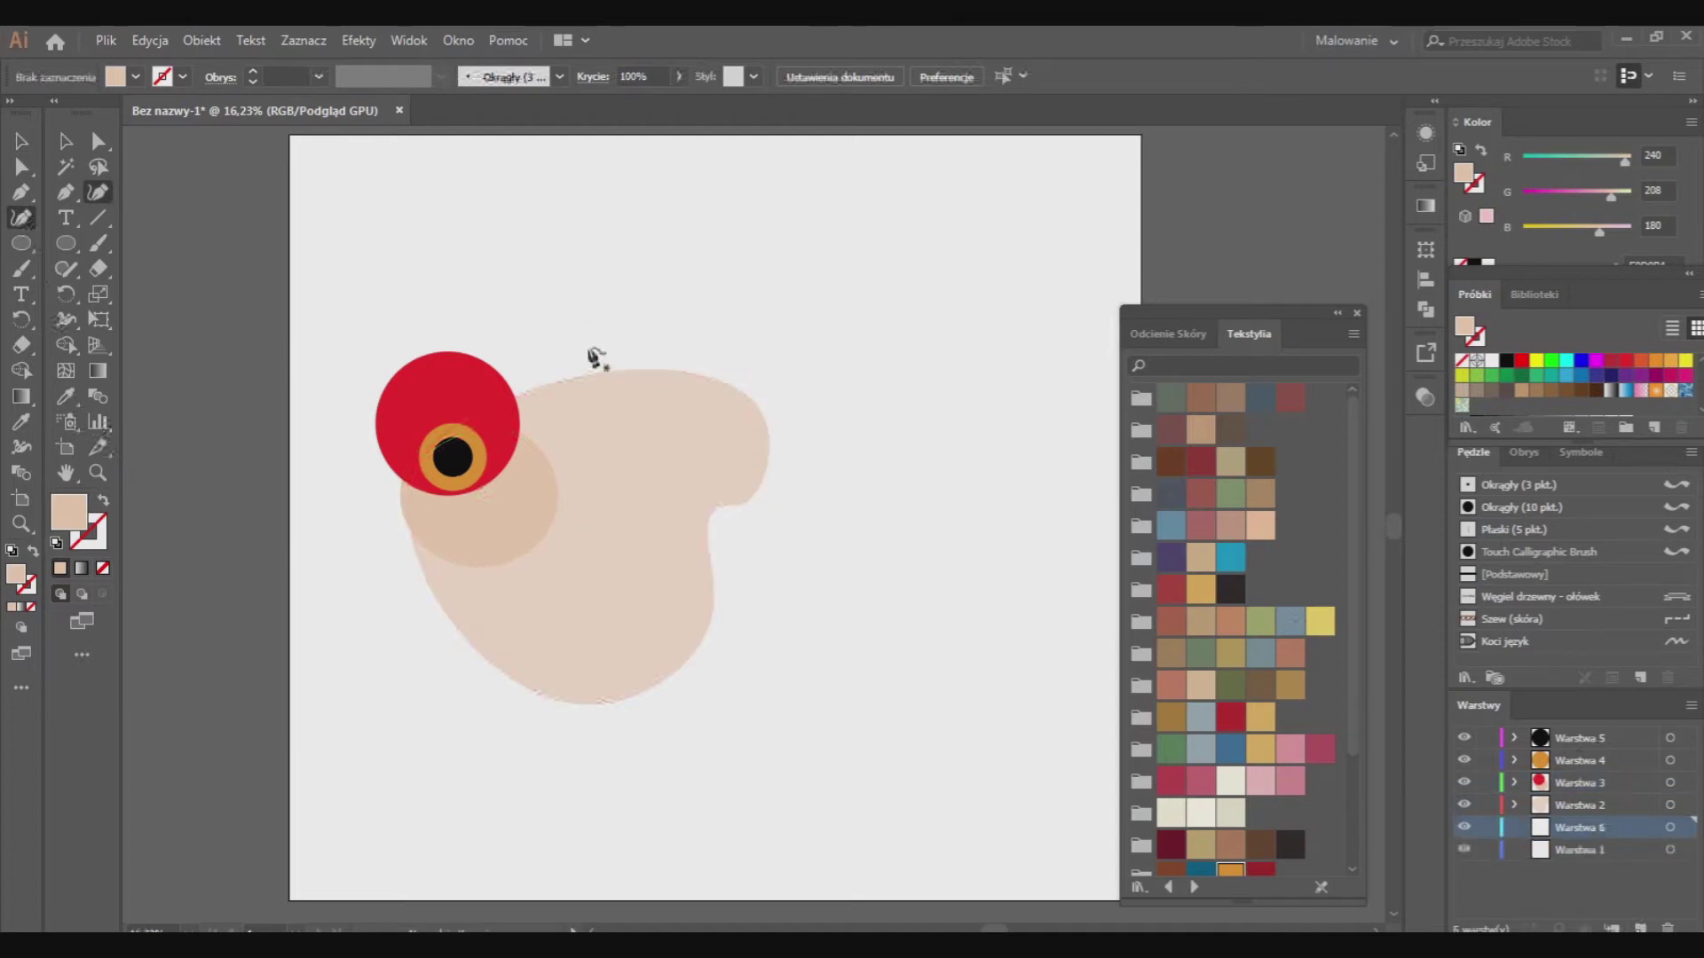
pyautogui.click(546, 376)
pyautogui.moveTo(541, 386); pyautogui.dragTo(559, 337)
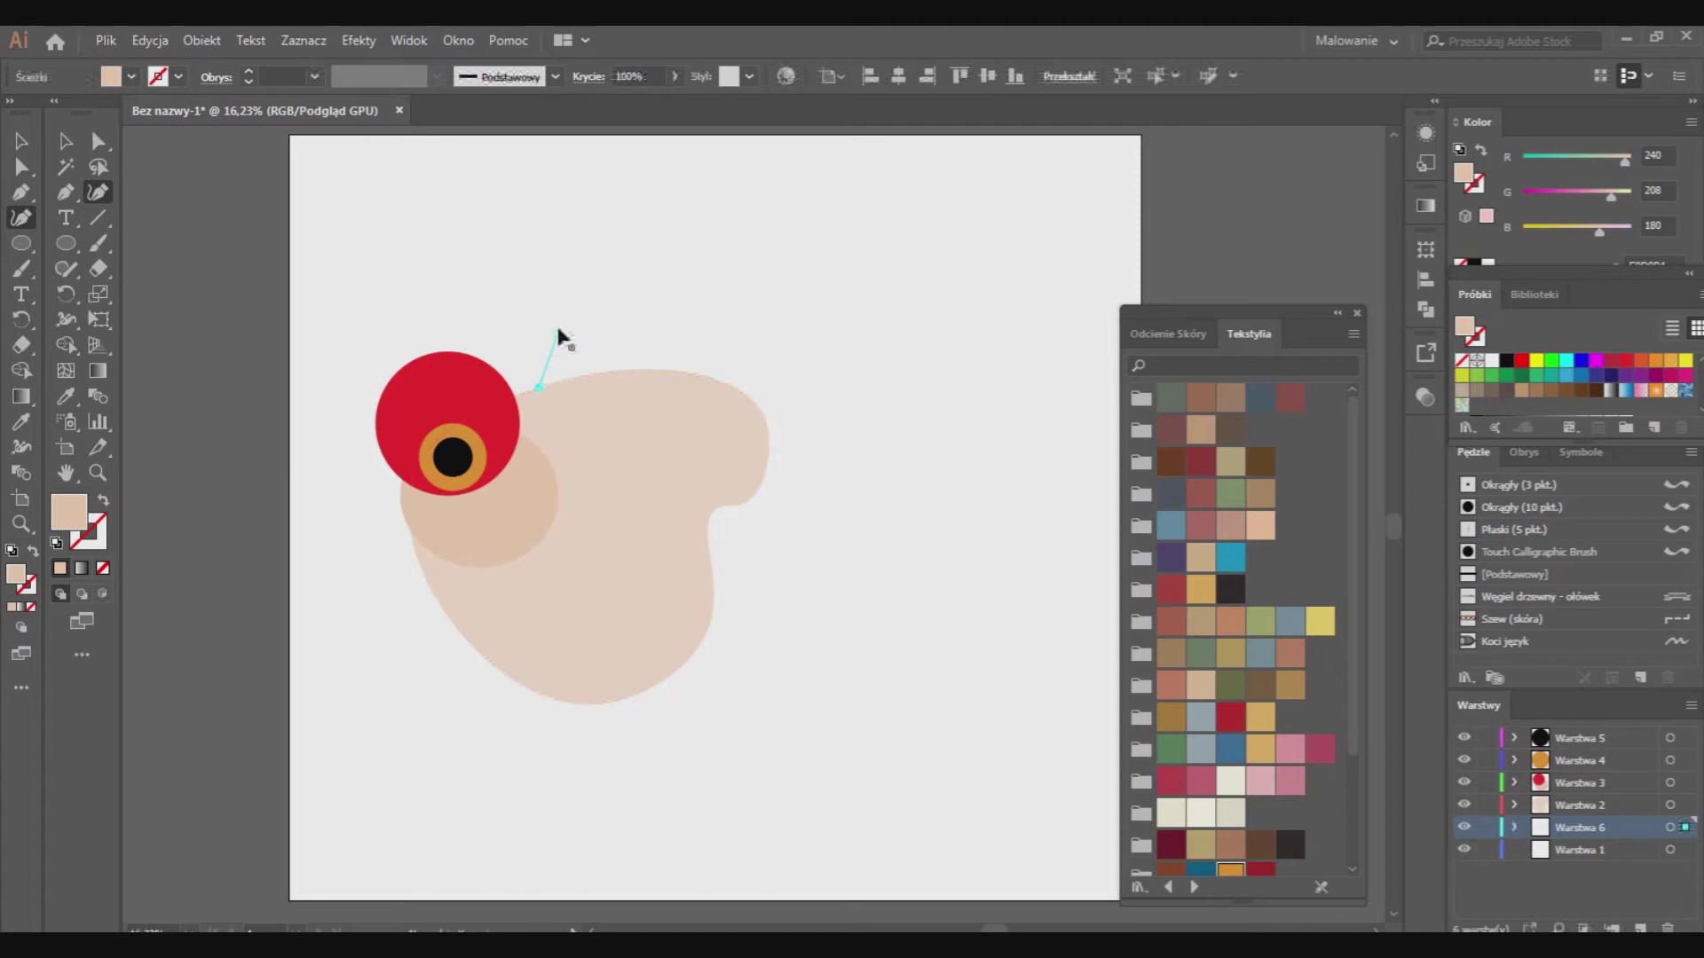
pyautogui.click(658, 247)
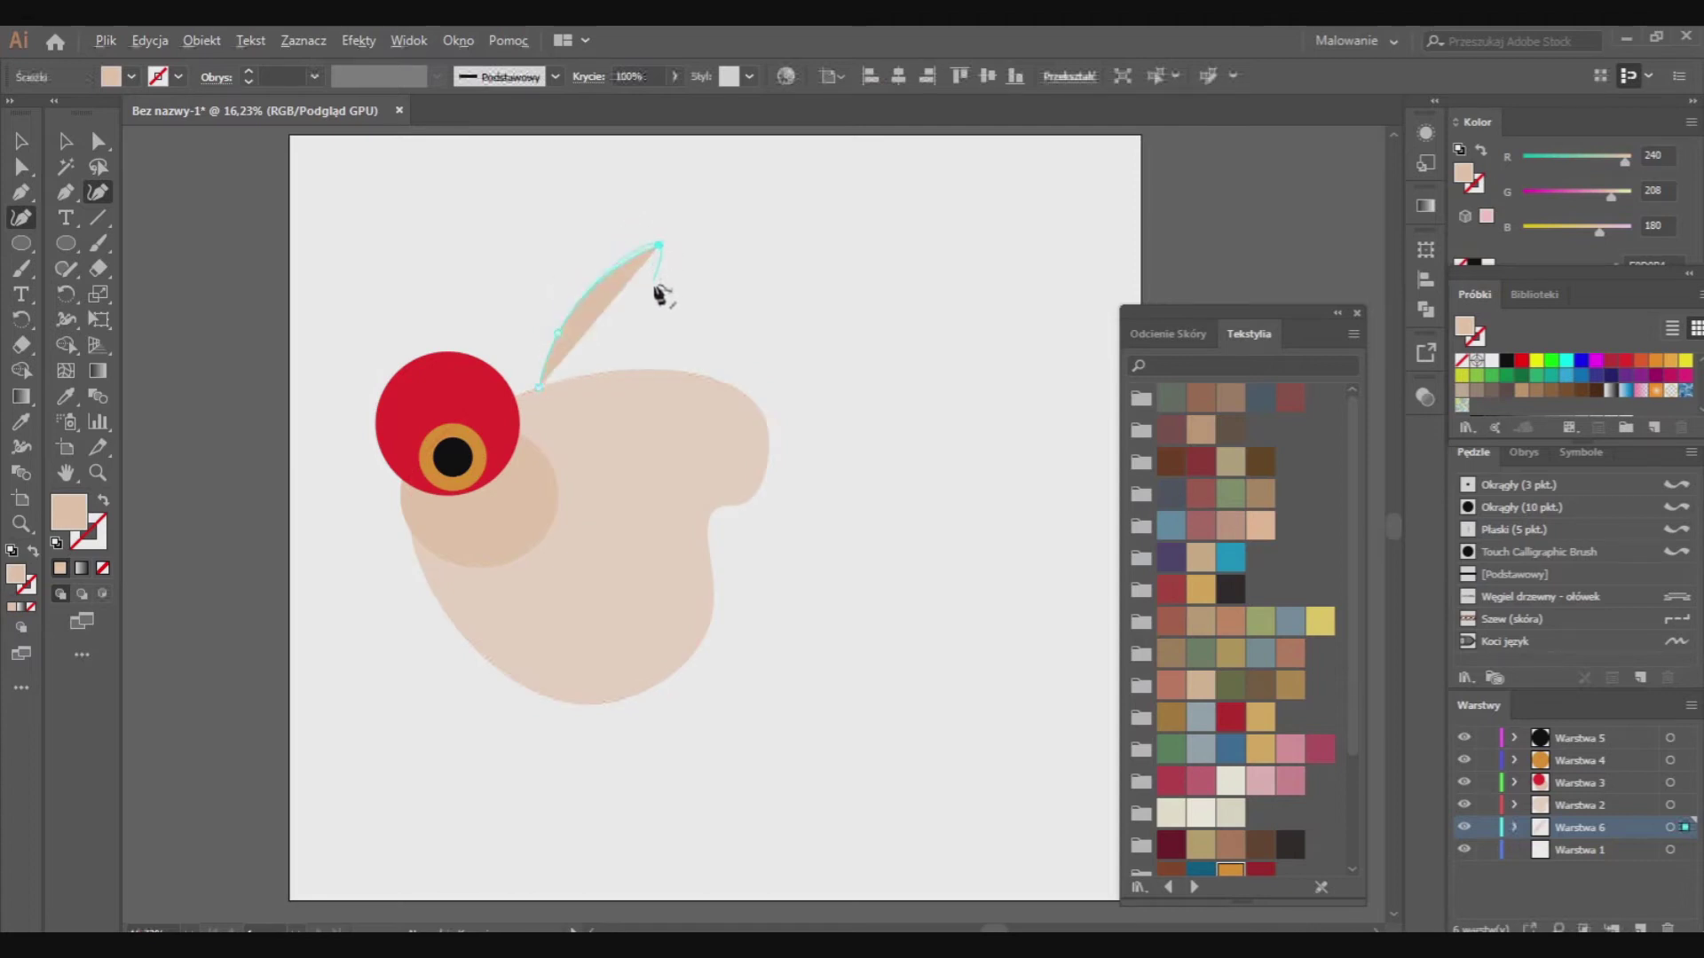
pyautogui.click(661, 318)
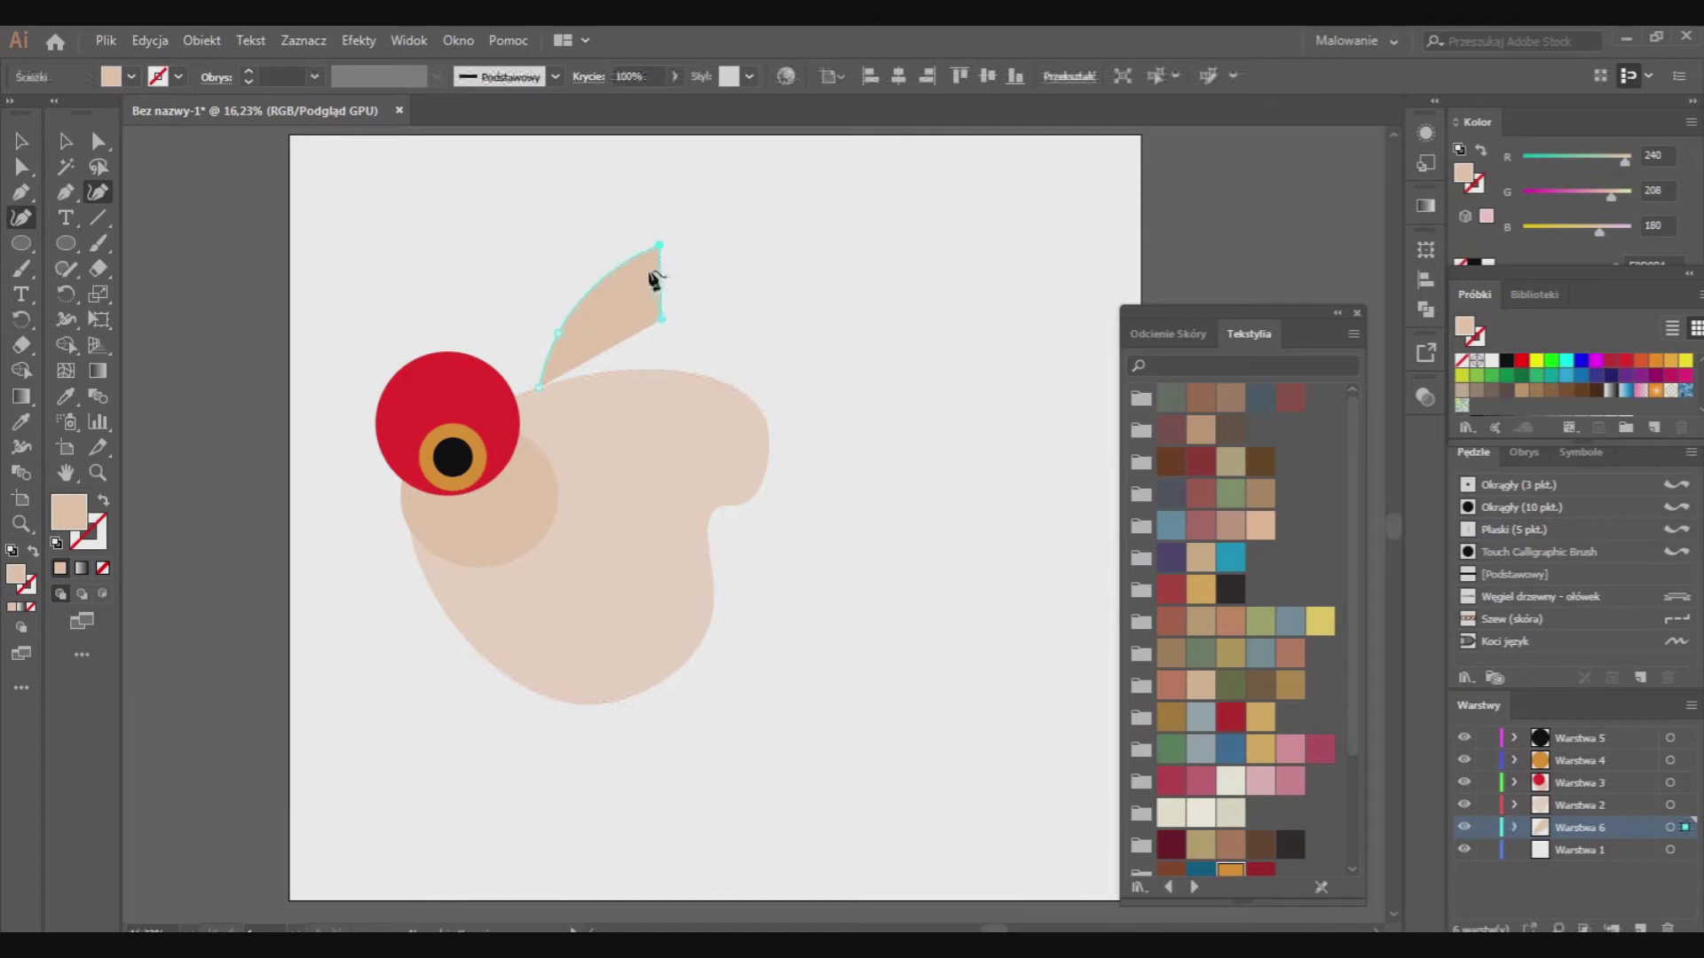
pyautogui.click(728, 334)
pyautogui.click(684, 387)
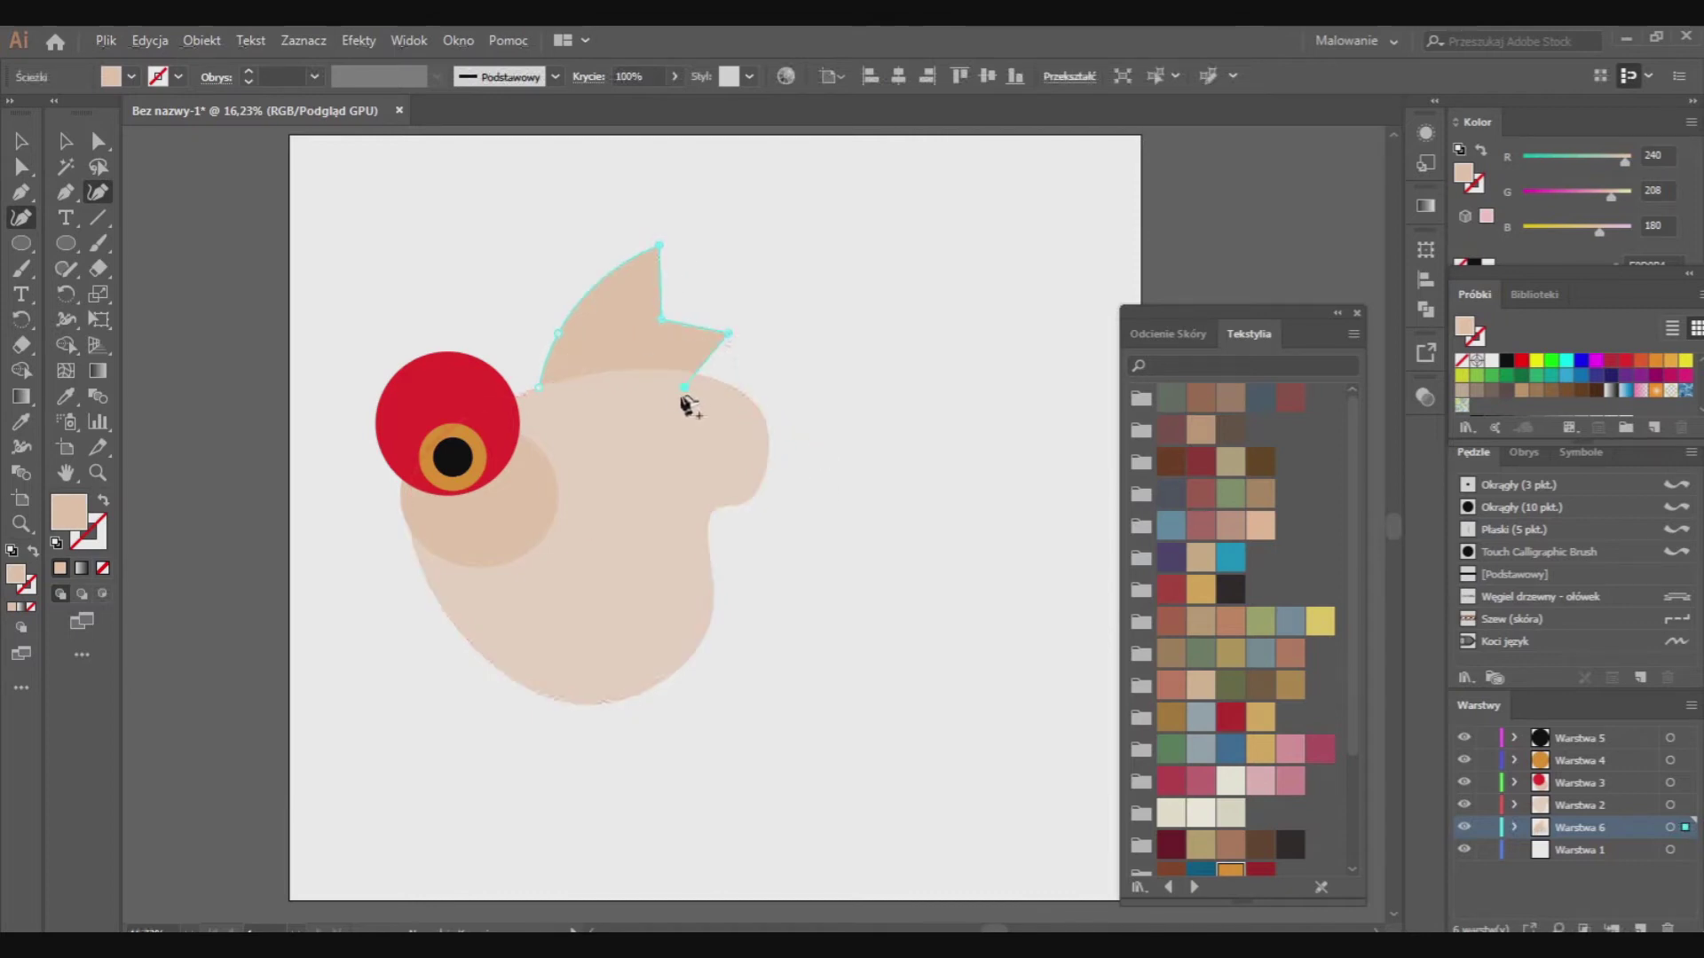
pyautogui.click(540, 398)
# Set the fin's opacity to 44% in Transparency and deselect it
pyautogui.click(1427, 397)
pyautogui.moveTo(1370, 419); pyautogui.dragTo(1344, 446)
pyautogui.moveTo(1344, 448); pyautogui.dragTo(1330, 453)
pyautogui.click(301, 39)
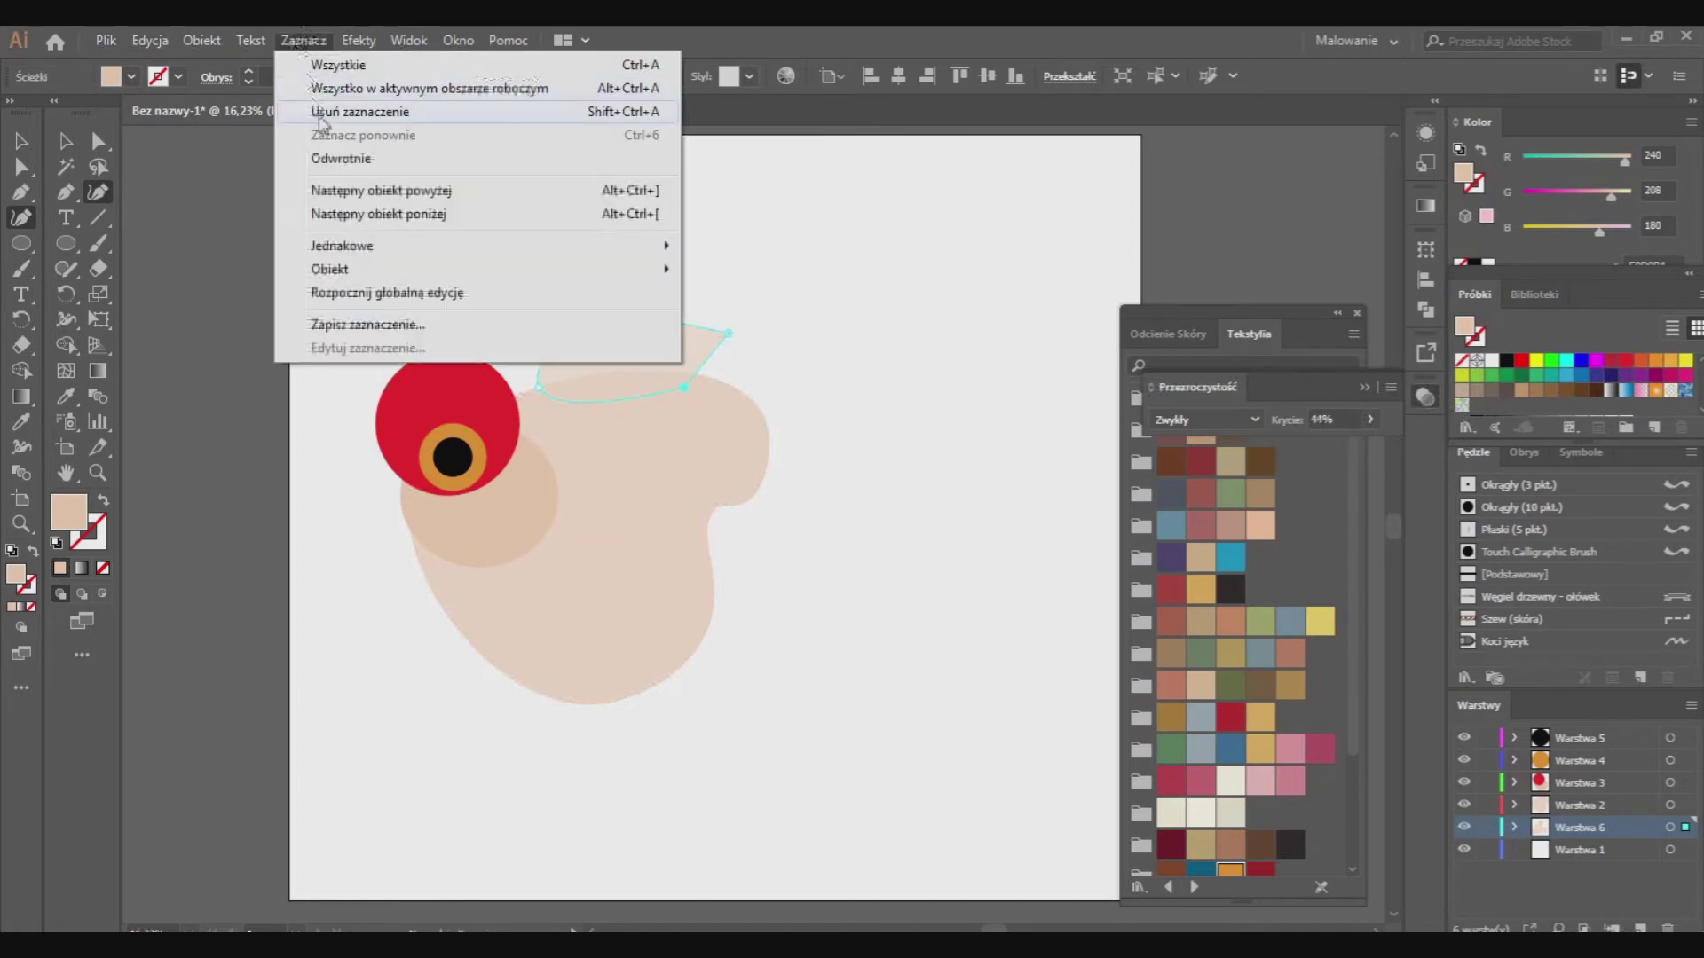
pyautogui.click(355, 109)
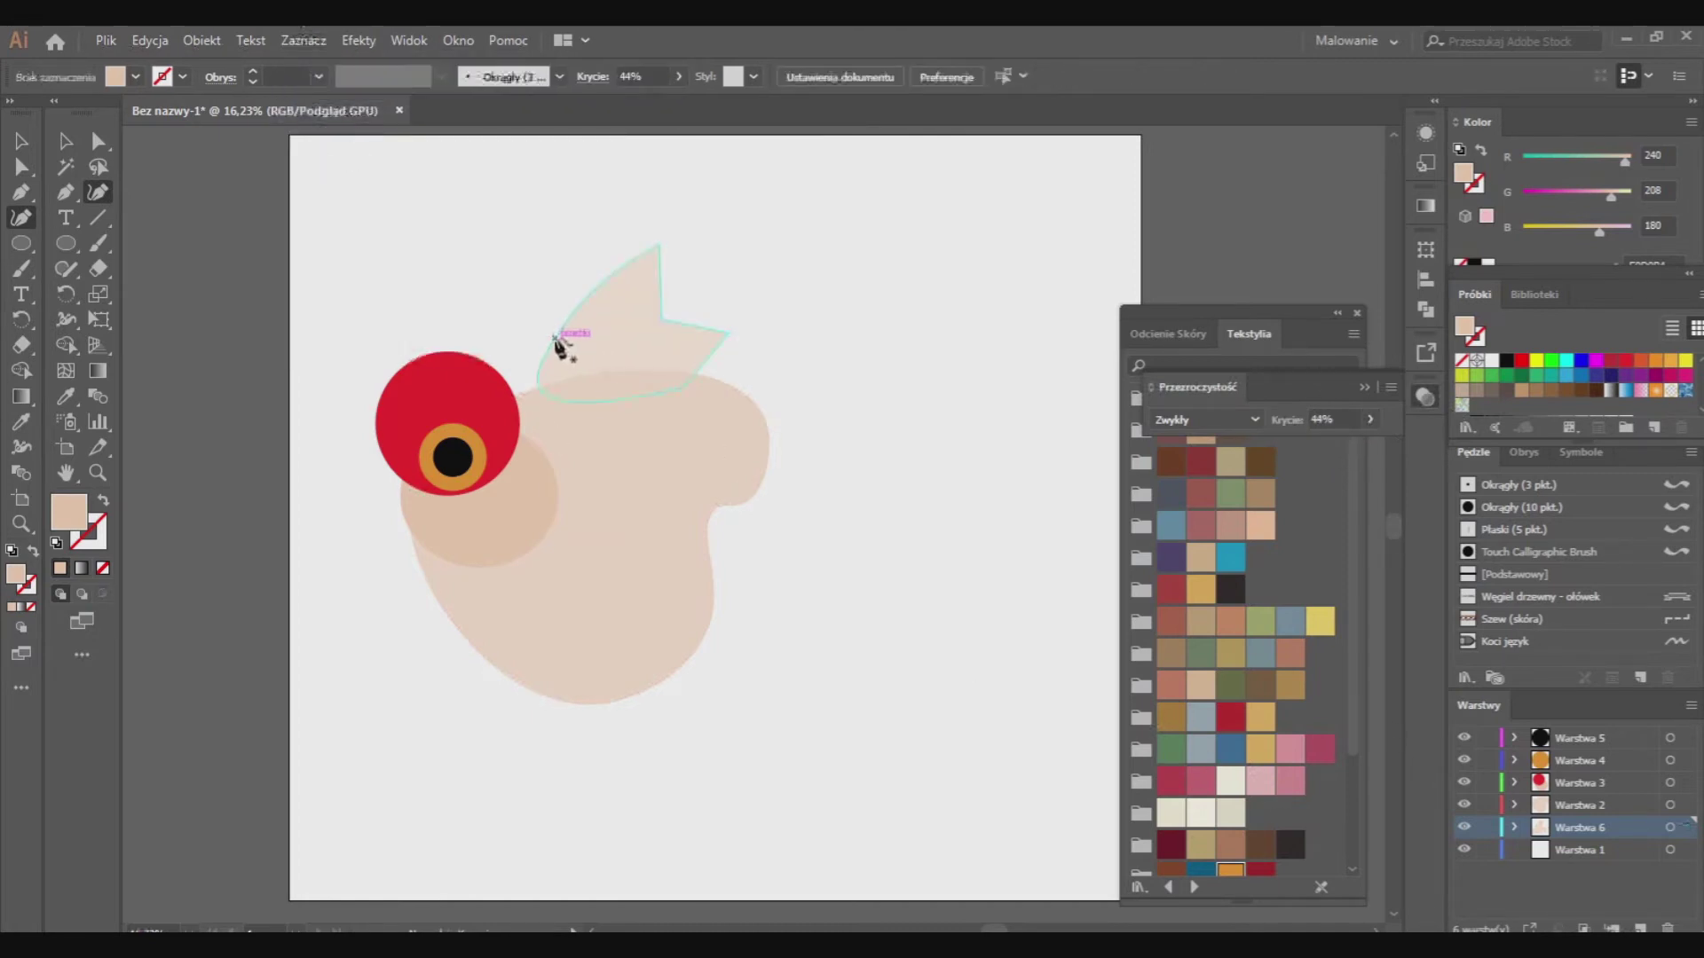
# Make the fin's lower-left anchor a sharp corner, then add a new layer
pyautogui.keyDown('ctrl'); pyautogui.click(552, 395); pyautogui.keyUp('ctrl')
pyautogui.click(539, 388)
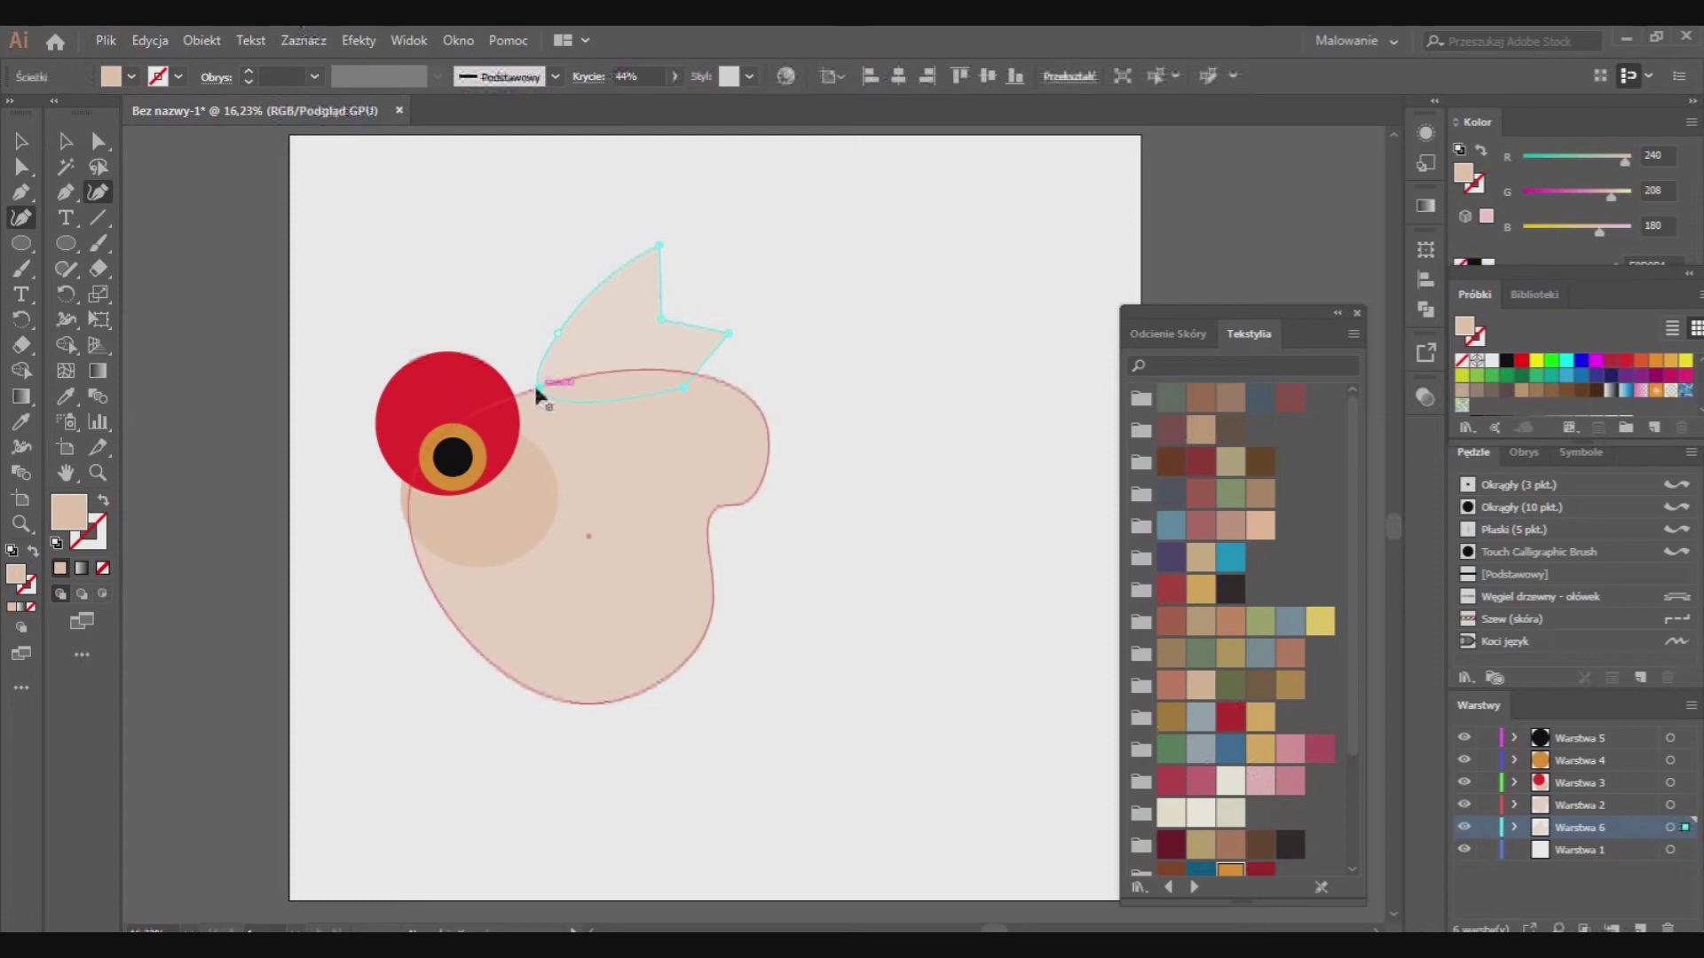
pyautogui.click(303, 40)
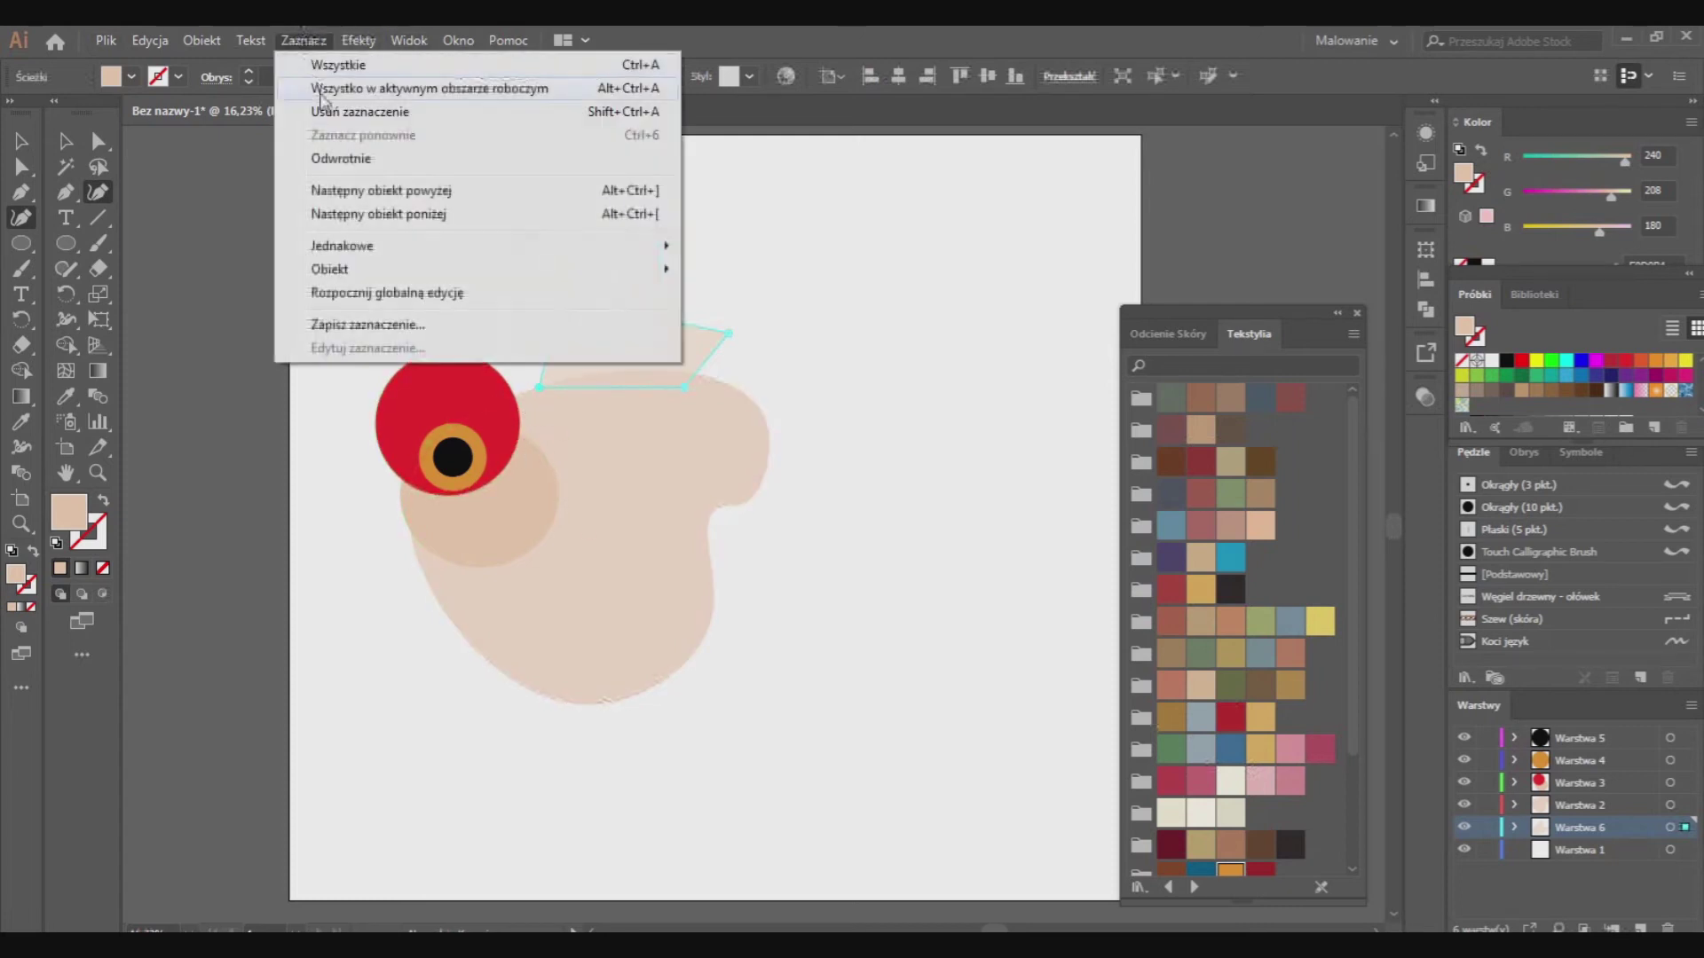
pyautogui.click(351, 108)
pyautogui.click(1572, 850)
pyautogui.click(1640, 927)
# Draw an artboard-sized rectangle and fill it with a teal swatch
pyautogui.press('m')
pyautogui.moveTo(279, 132); pyautogui.dragTo(1158, 910)
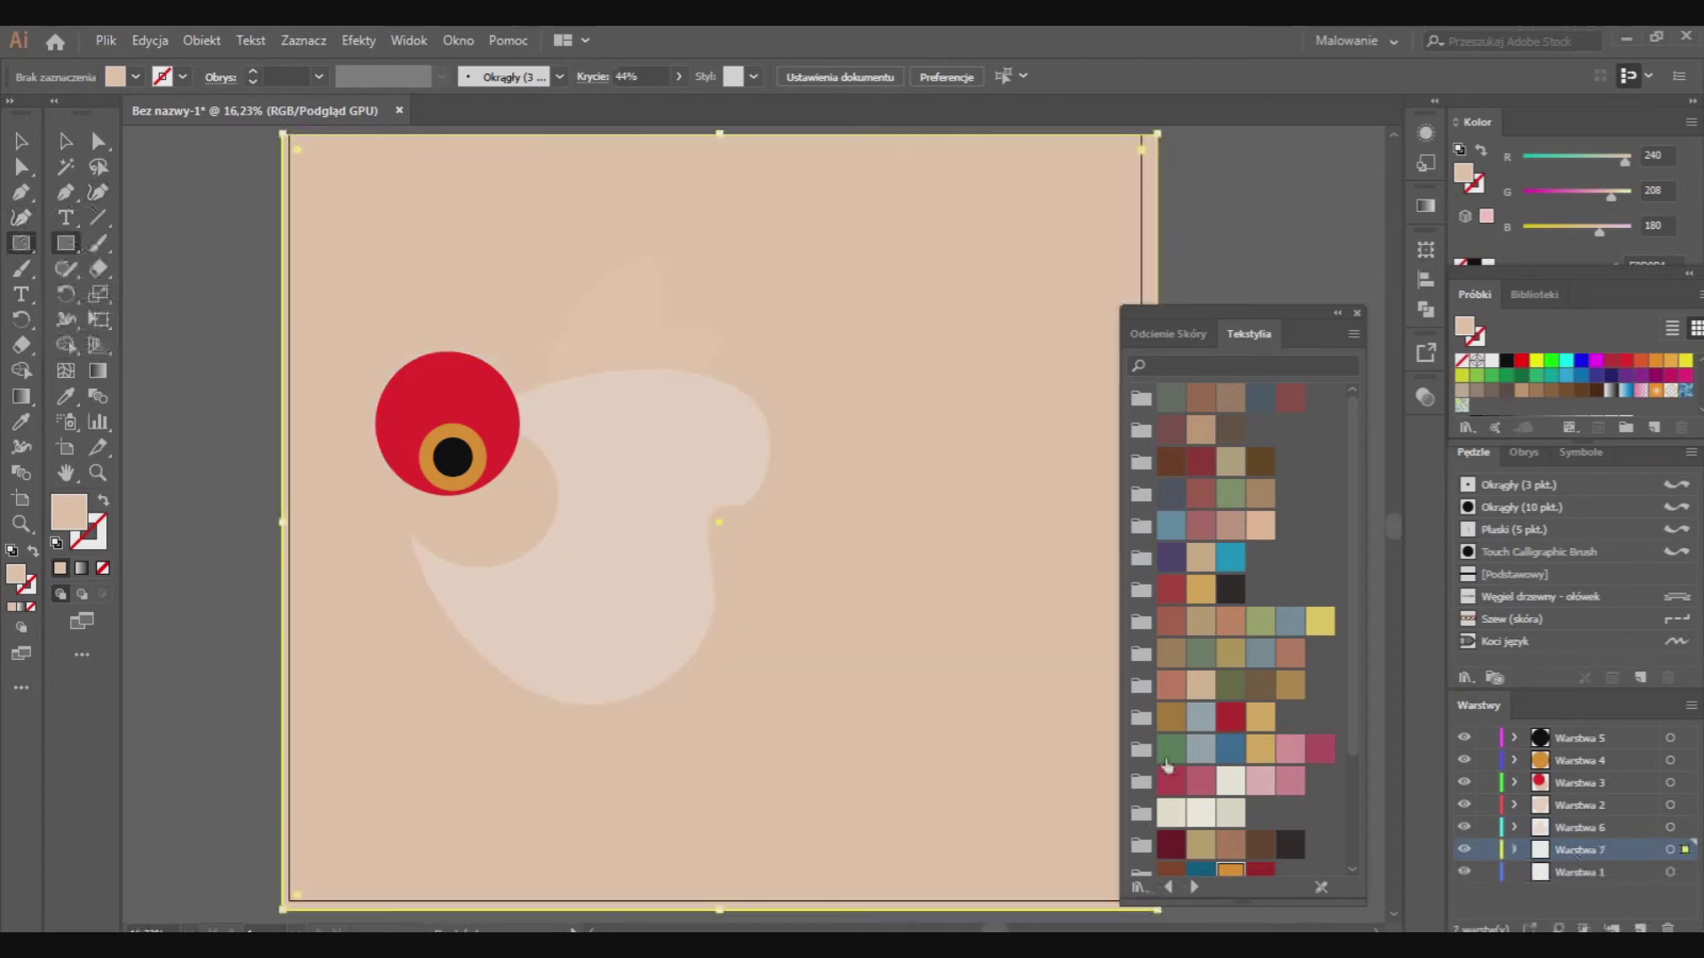
pyautogui.click(1230, 749)
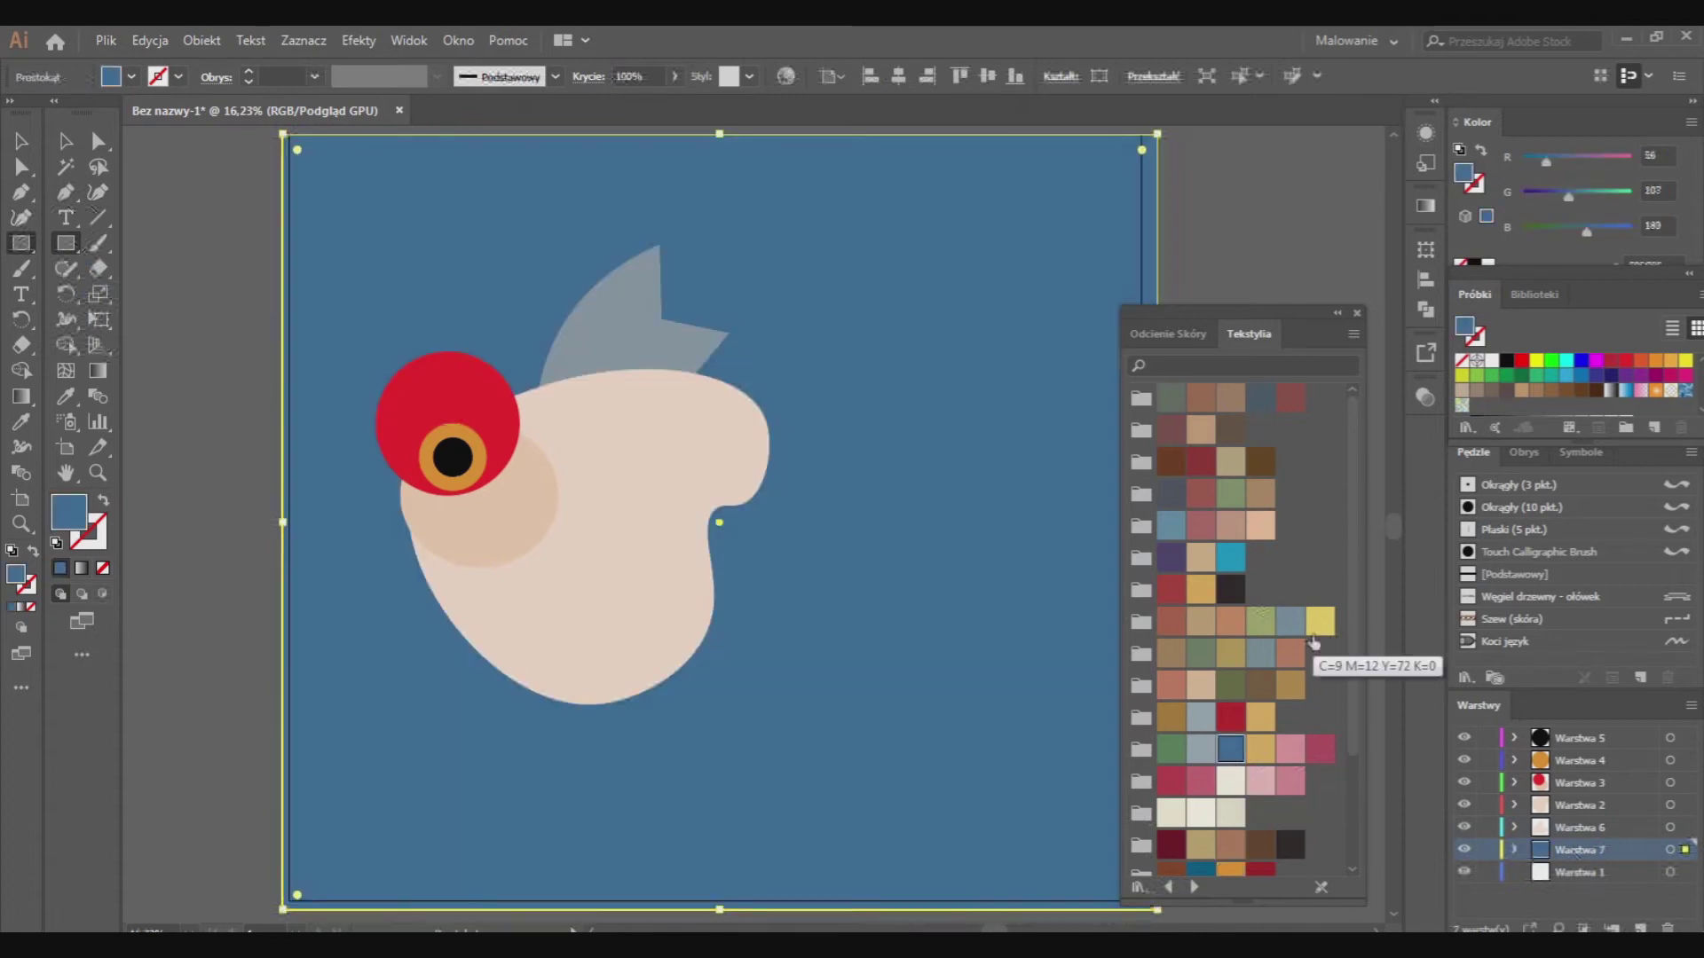
pyautogui.click(1203, 871)
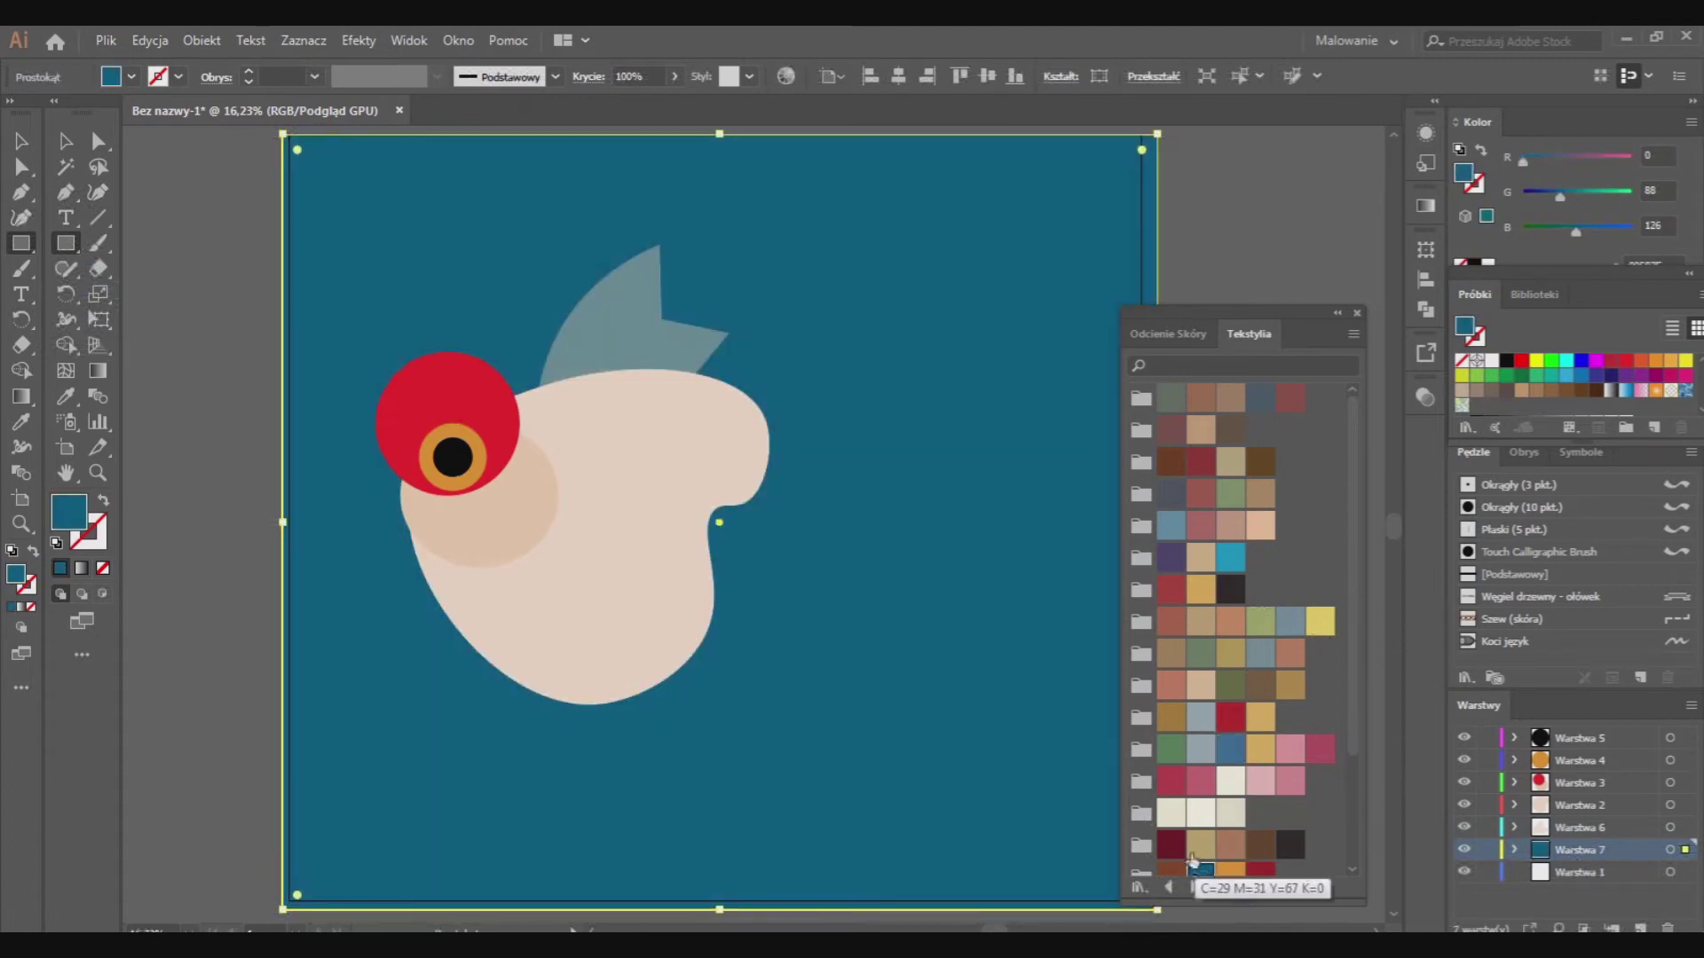
pyautogui.scroll(-3, 1354, 723)
pyautogui.scroll(-2, 1354, 727)
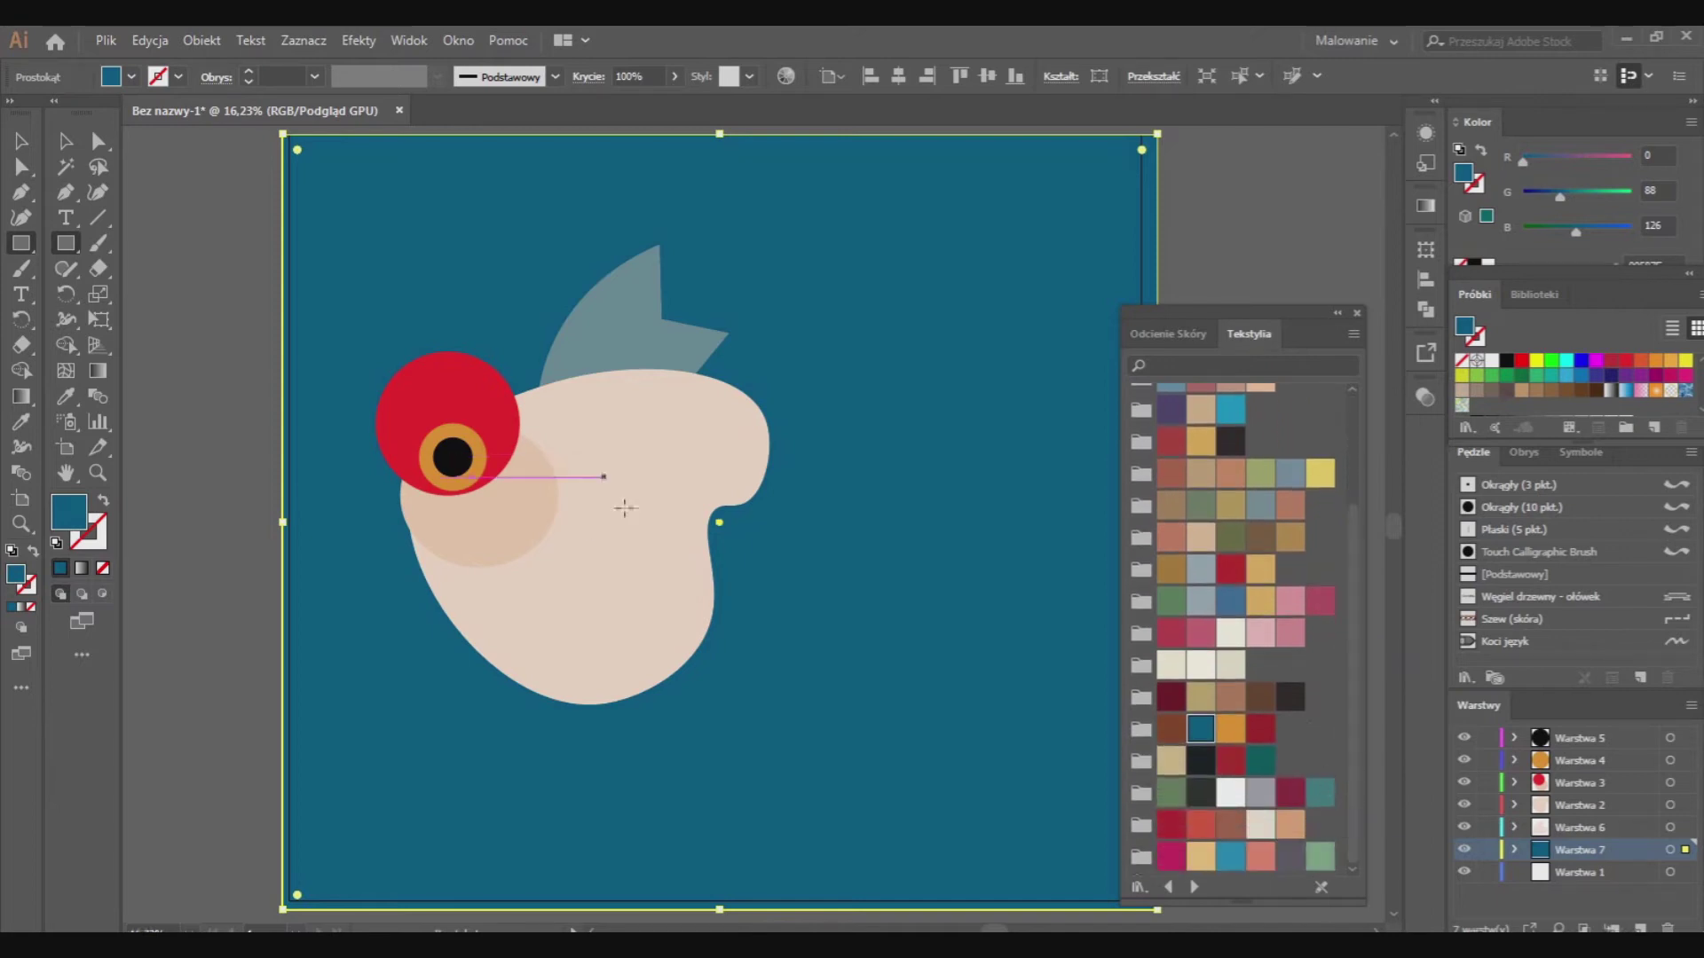
# Set the background fill to #03445B and add layer Warstwa 8
pyautogui.doubleClick(68, 512)
pyautogui.write('03445B')
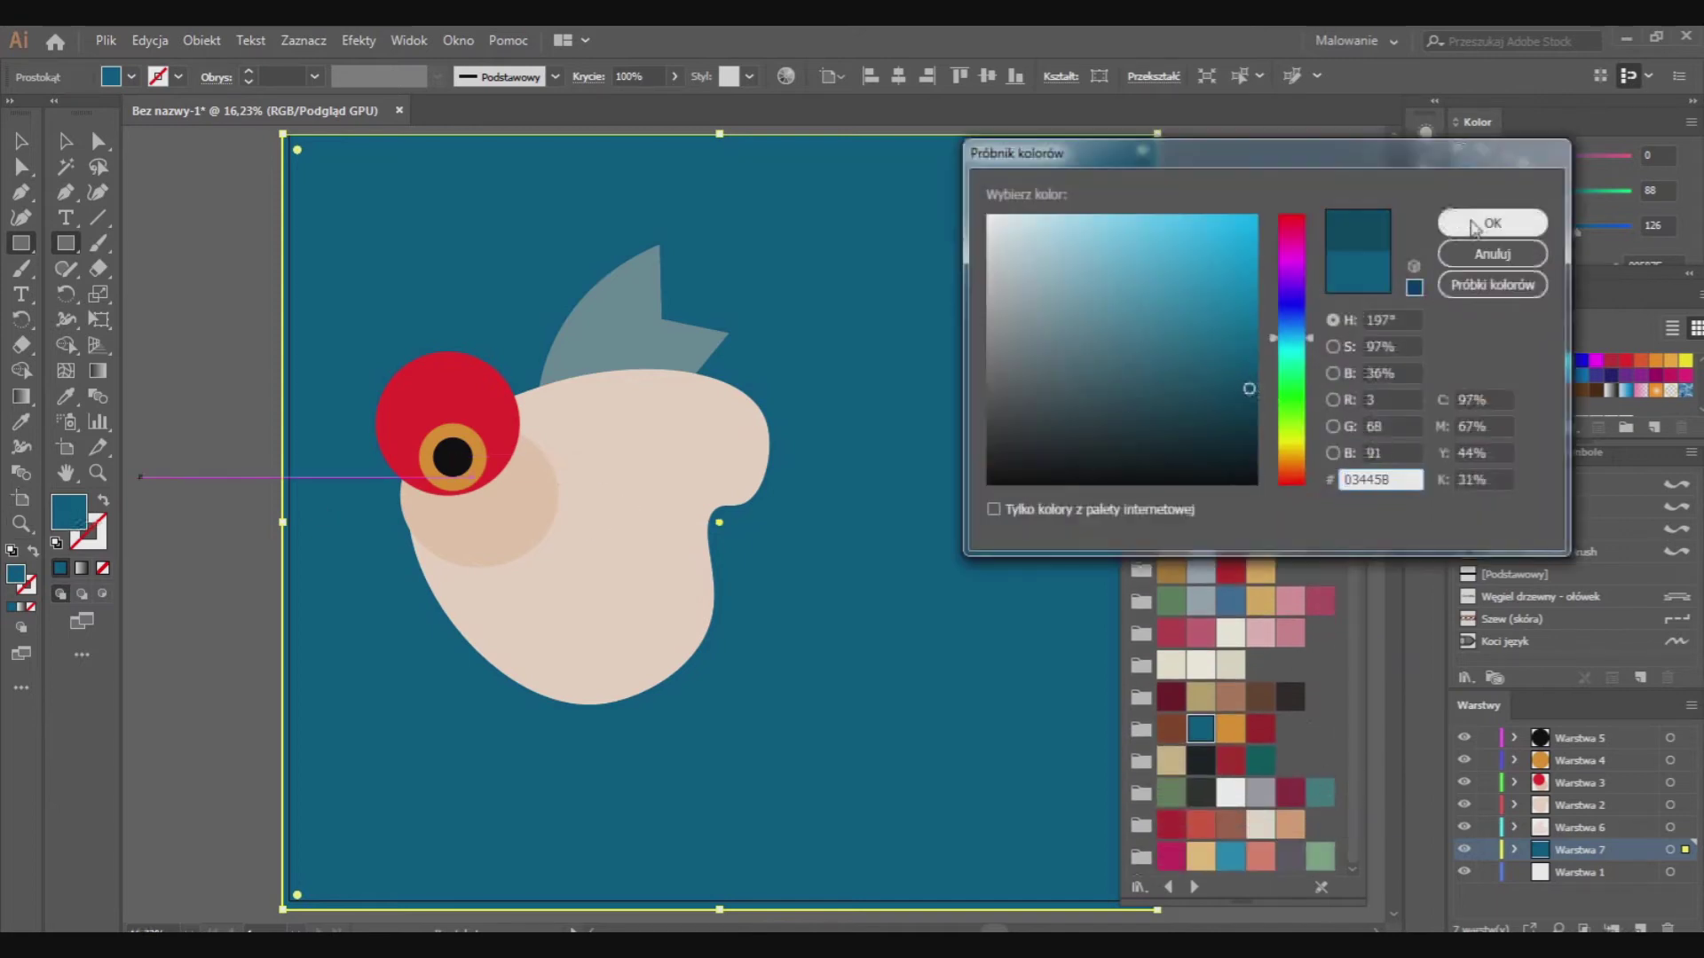
pyautogui.click(1480, 222)
pyautogui.click(1575, 739)
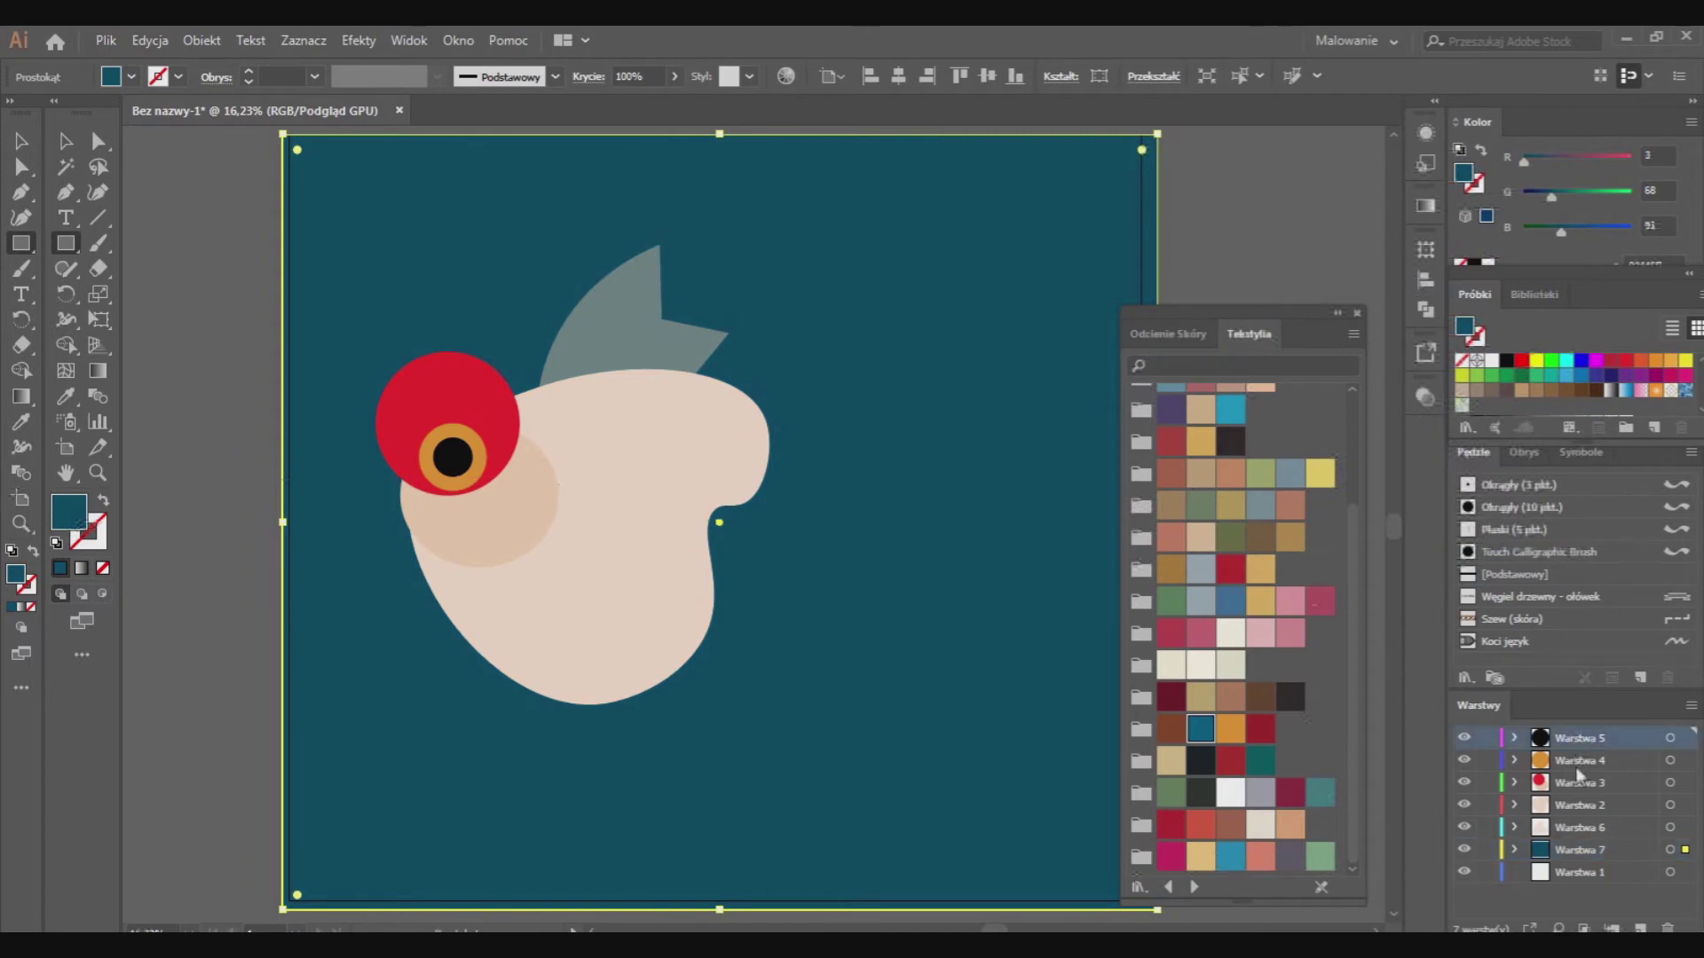
pyautogui.click(1573, 829)
pyautogui.click(1580, 849)
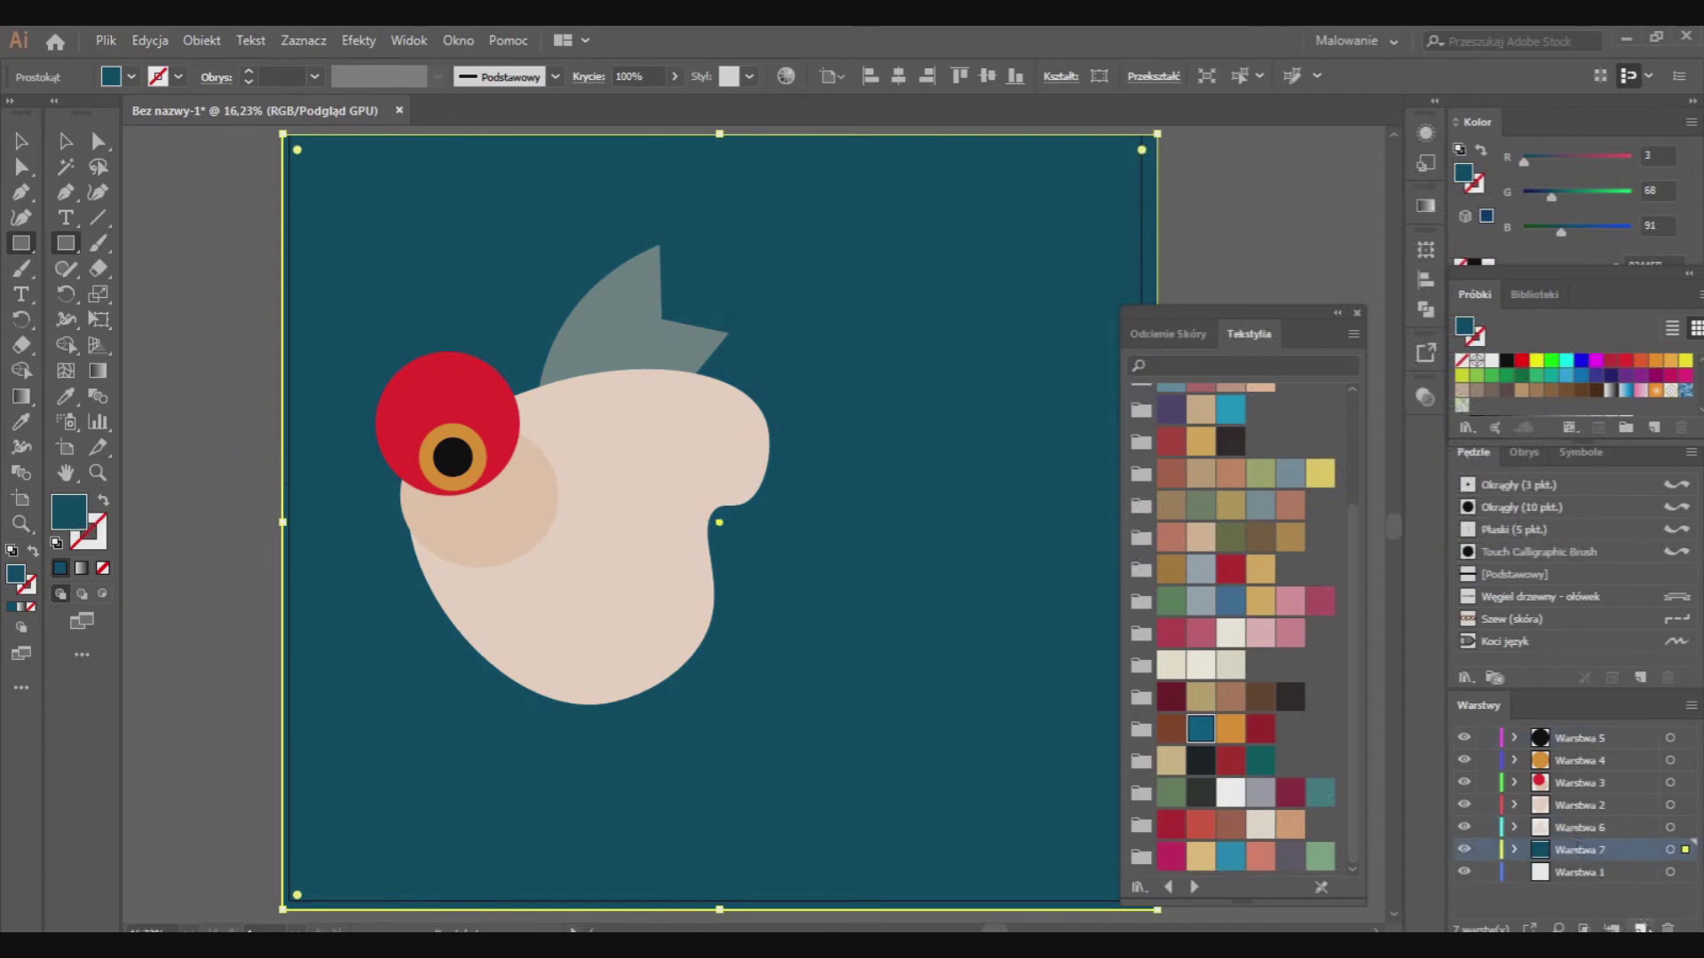
pyautogui.click(1640, 927)
# Undo the accidental beige background fill, deselect it, and sample the pale body colour
pyautogui.press('n')
pyautogui.press('i')
pyautogui.click(551, 494)
pyautogui.click(150, 40)
pyautogui.click(240, 66)
pyautogui.click(304, 40)
pyautogui.click(337, 110)
pyautogui.click(581, 562)
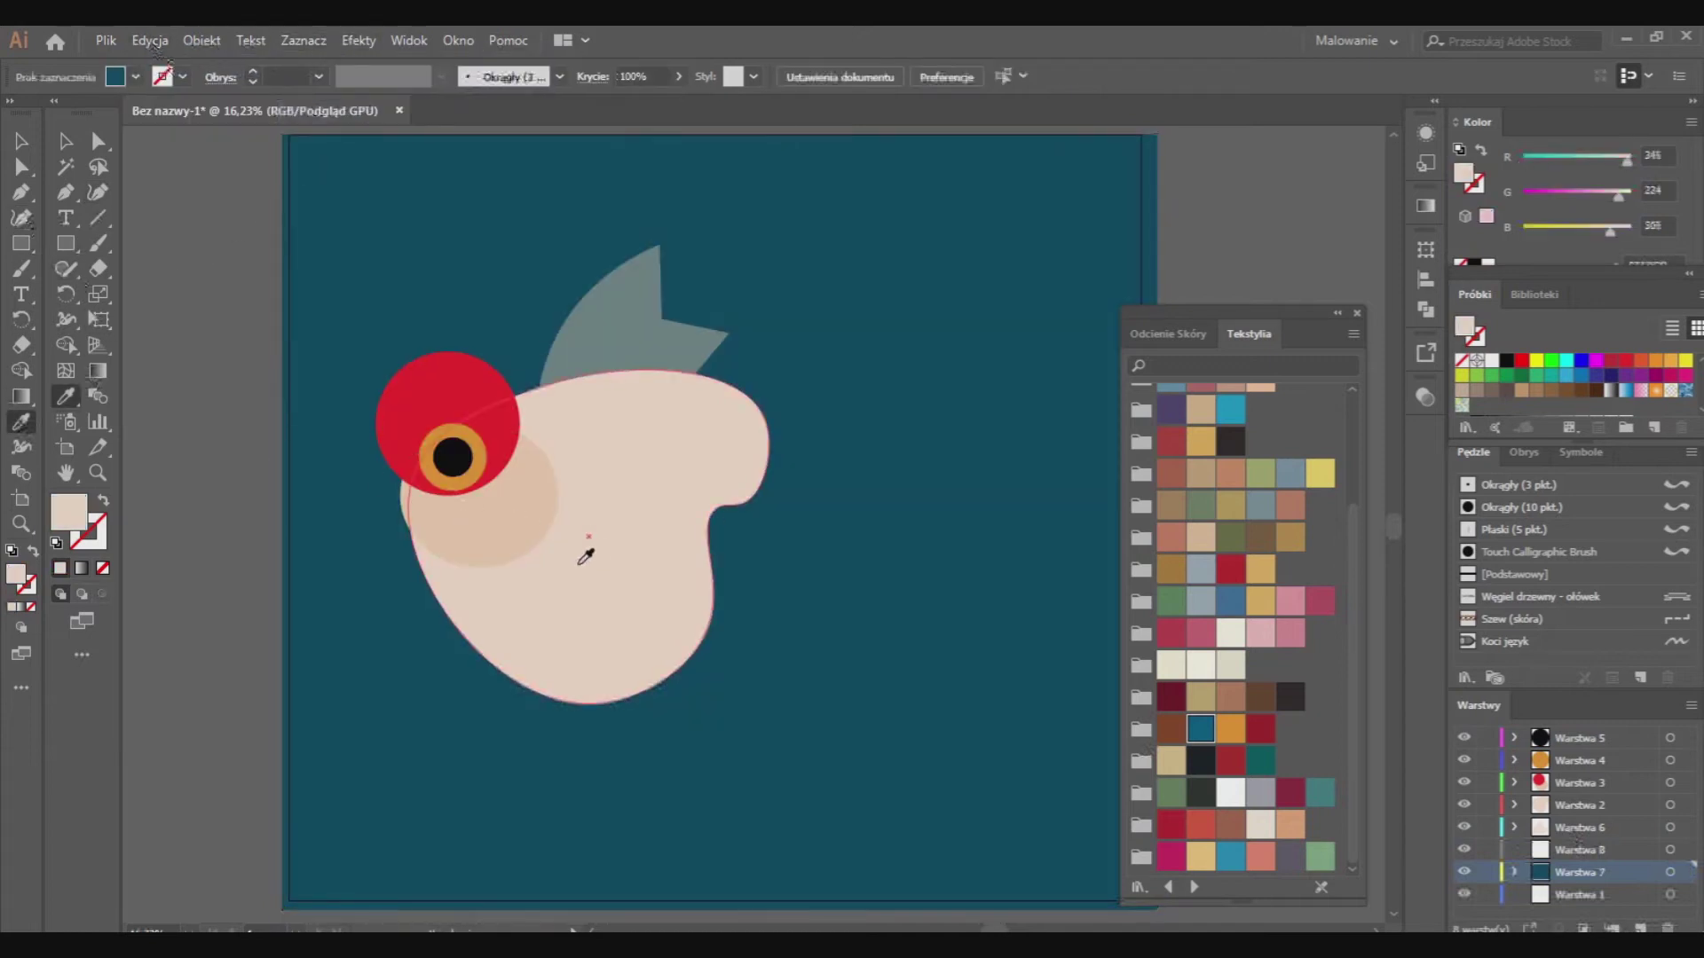
pyautogui.press('n')
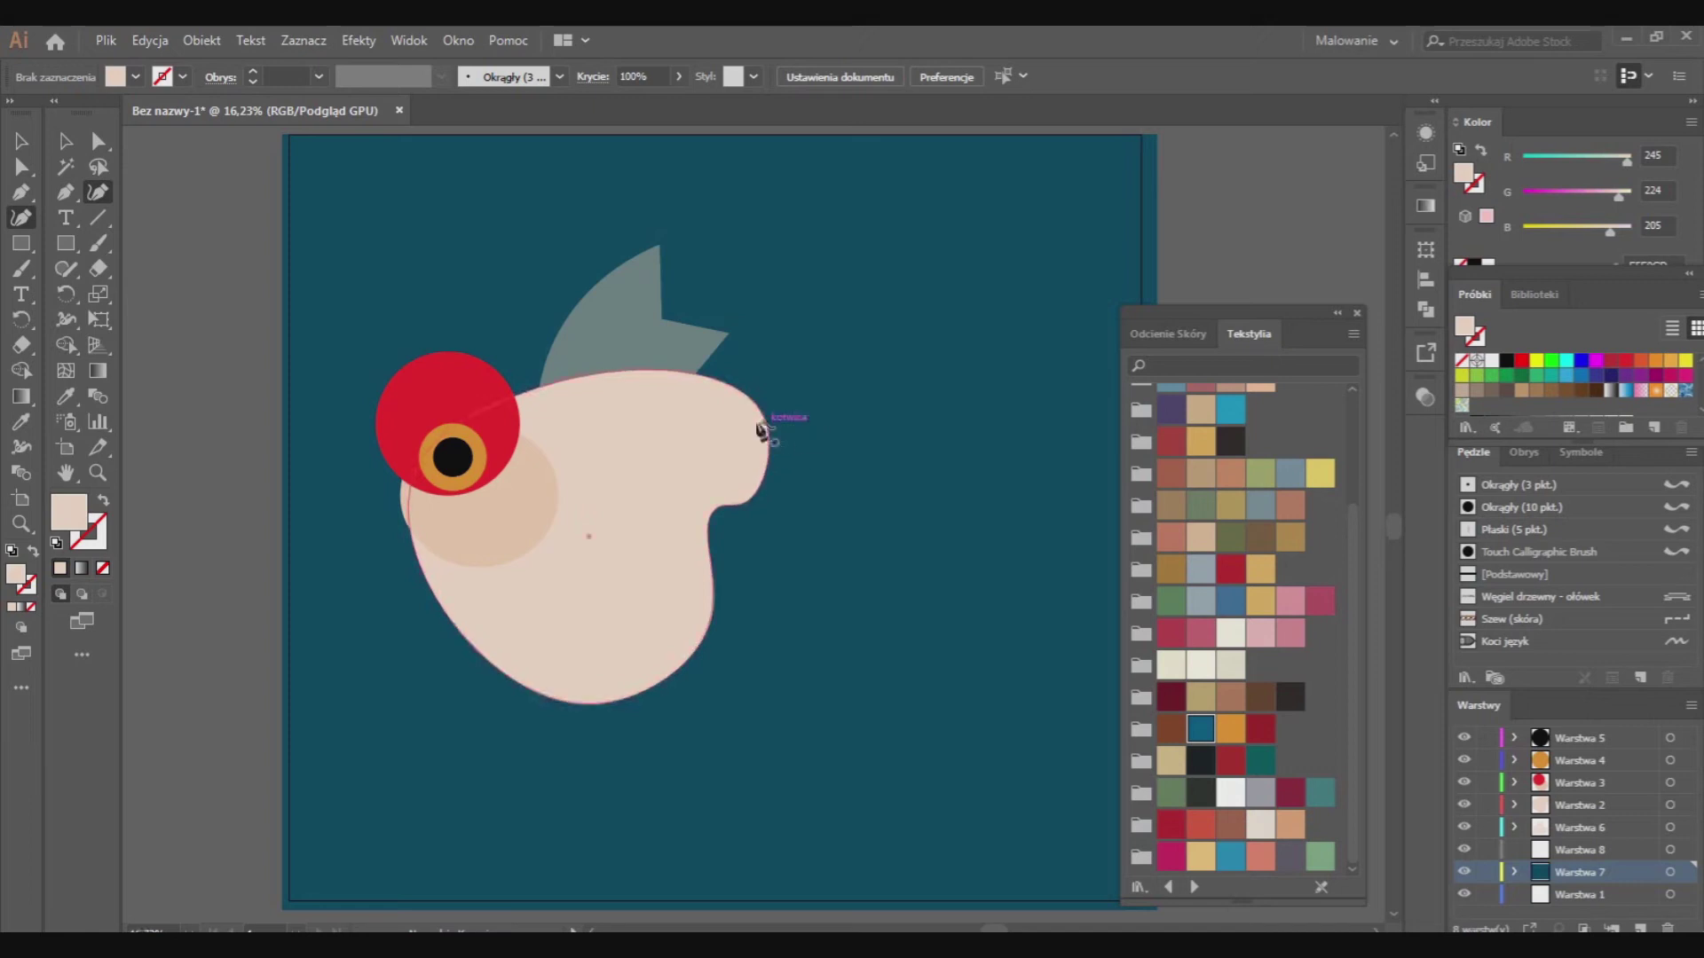
# Draw a closed tail outline fanning out from the body's right edge with upper and lower tips
pyautogui.moveTo(764, 422); pyautogui.dragTo(779, 418)
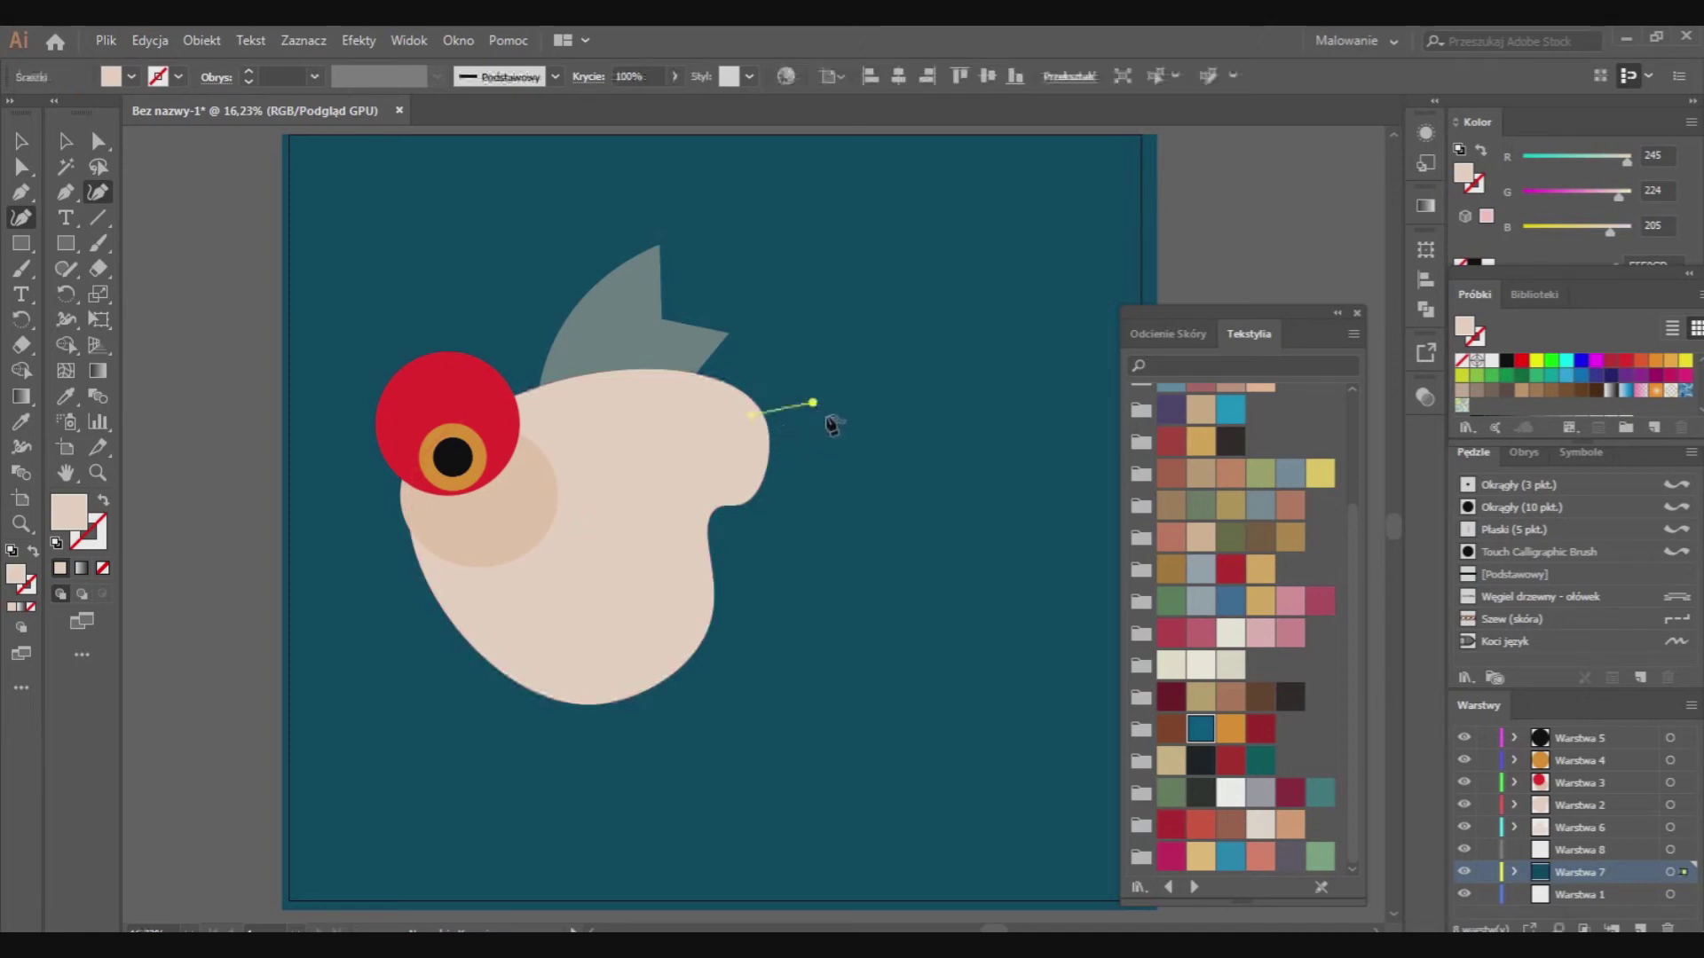
pyautogui.click(923, 390)
pyautogui.click(991, 398)
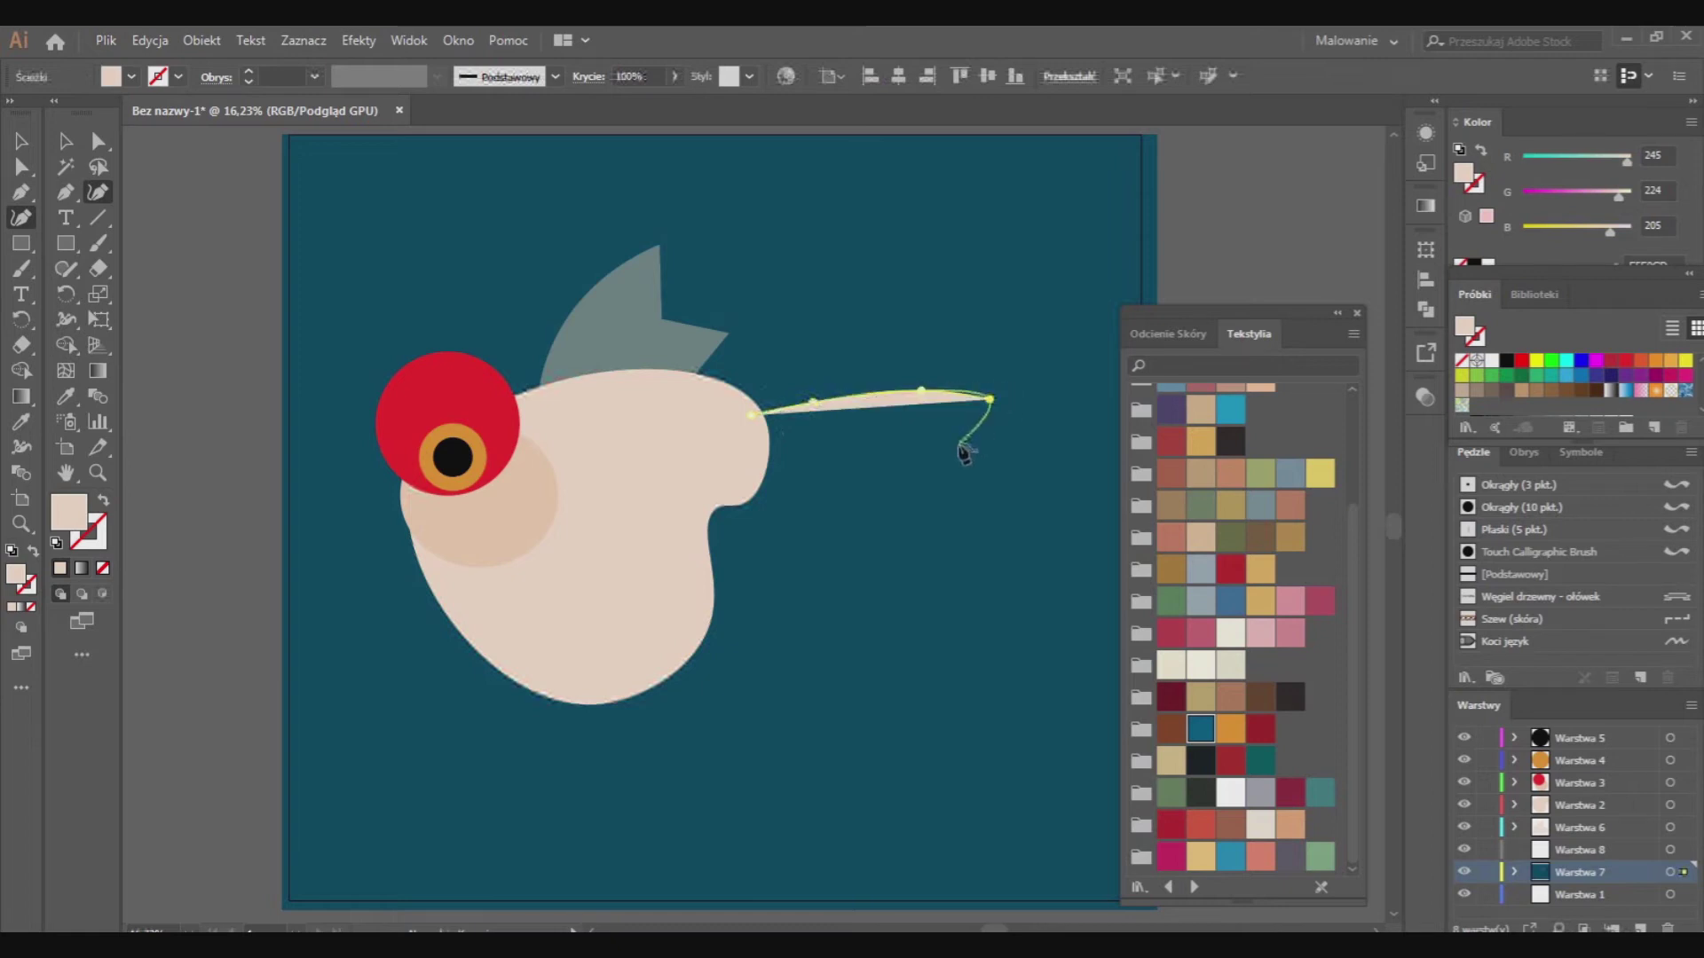
pyautogui.click(947, 451)
pyautogui.click(870, 502)
pyautogui.click(883, 575)
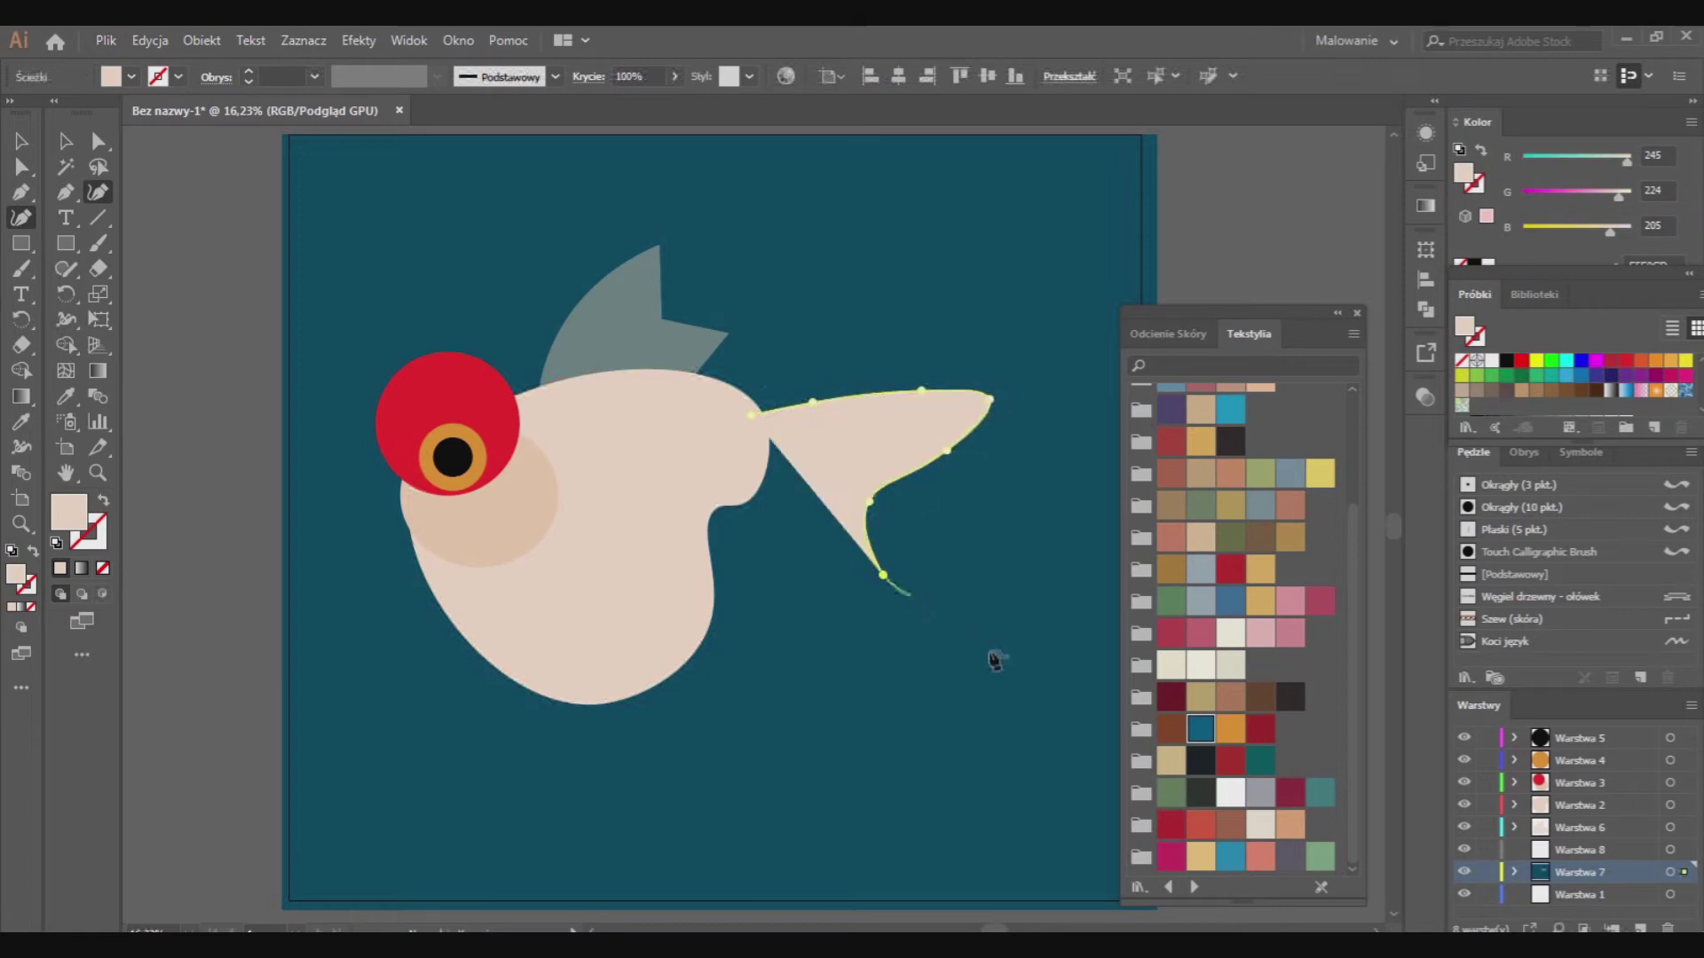
pyautogui.click(1068, 698)
pyautogui.click(1072, 767)
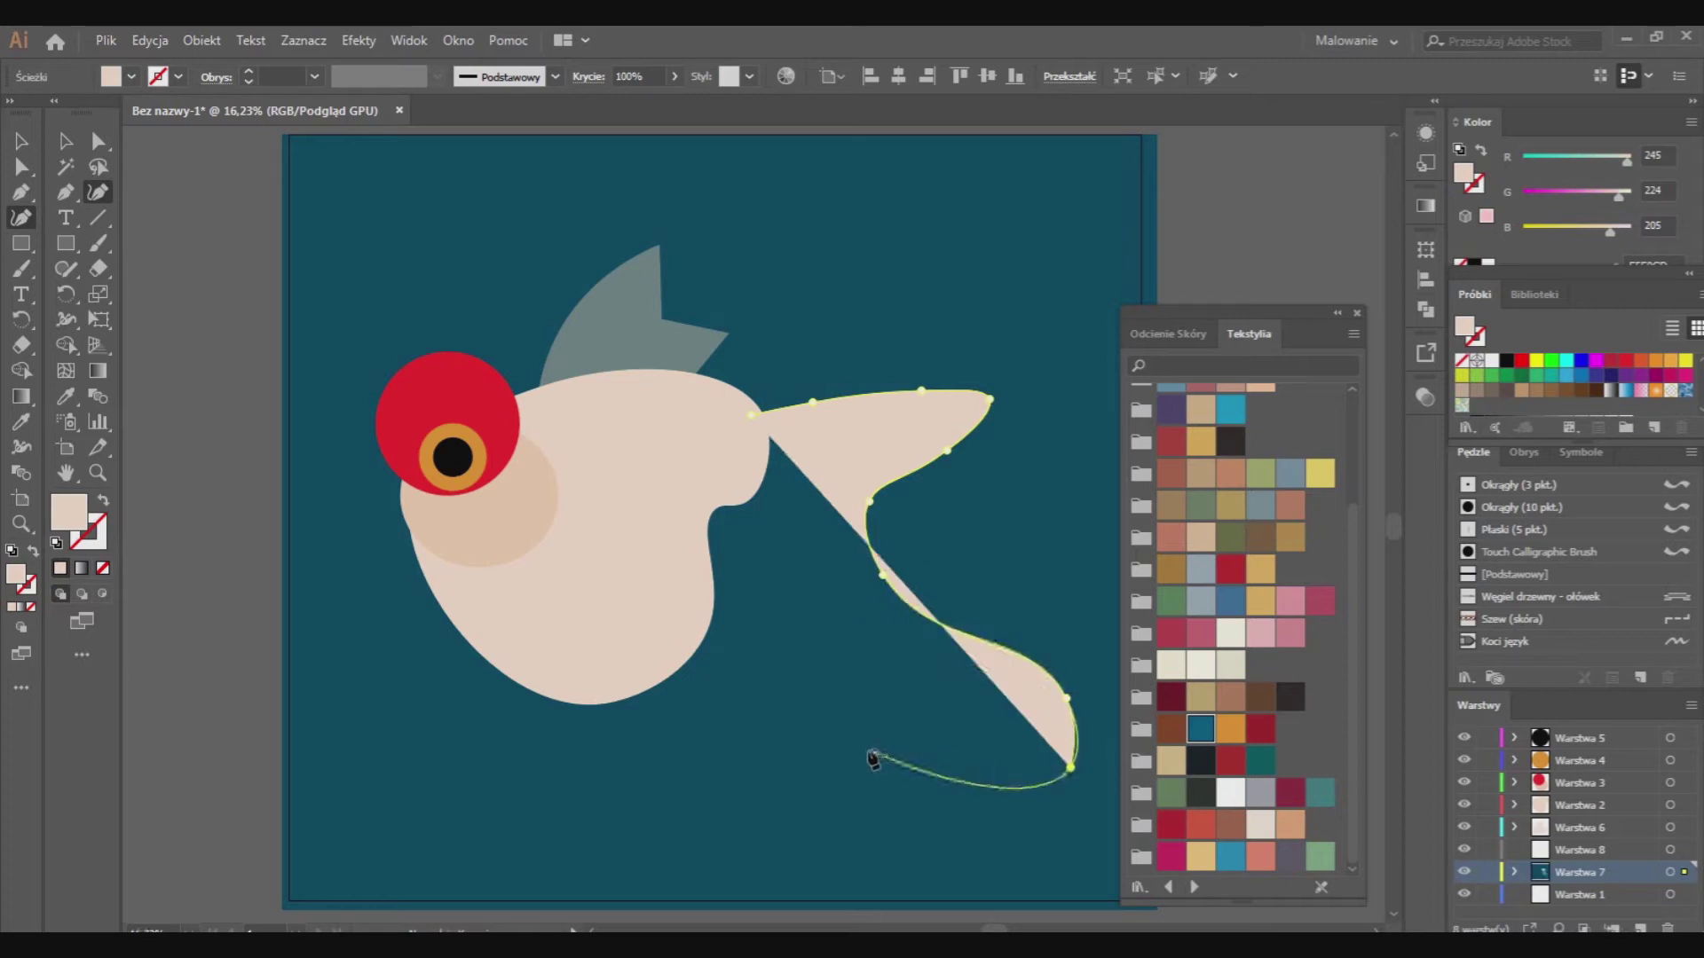
pyautogui.click(848, 725)
pyautogui.click(693, 600)
pyautogui.click(704, 462)
pyautogui.click(751, 415)
# Set the tail's opacity to 56% in Transparency
pyautogui.click(1424, 400)
pyautogui.moveTo(1346, 444); pyautogui.dragTo(1331, 445)
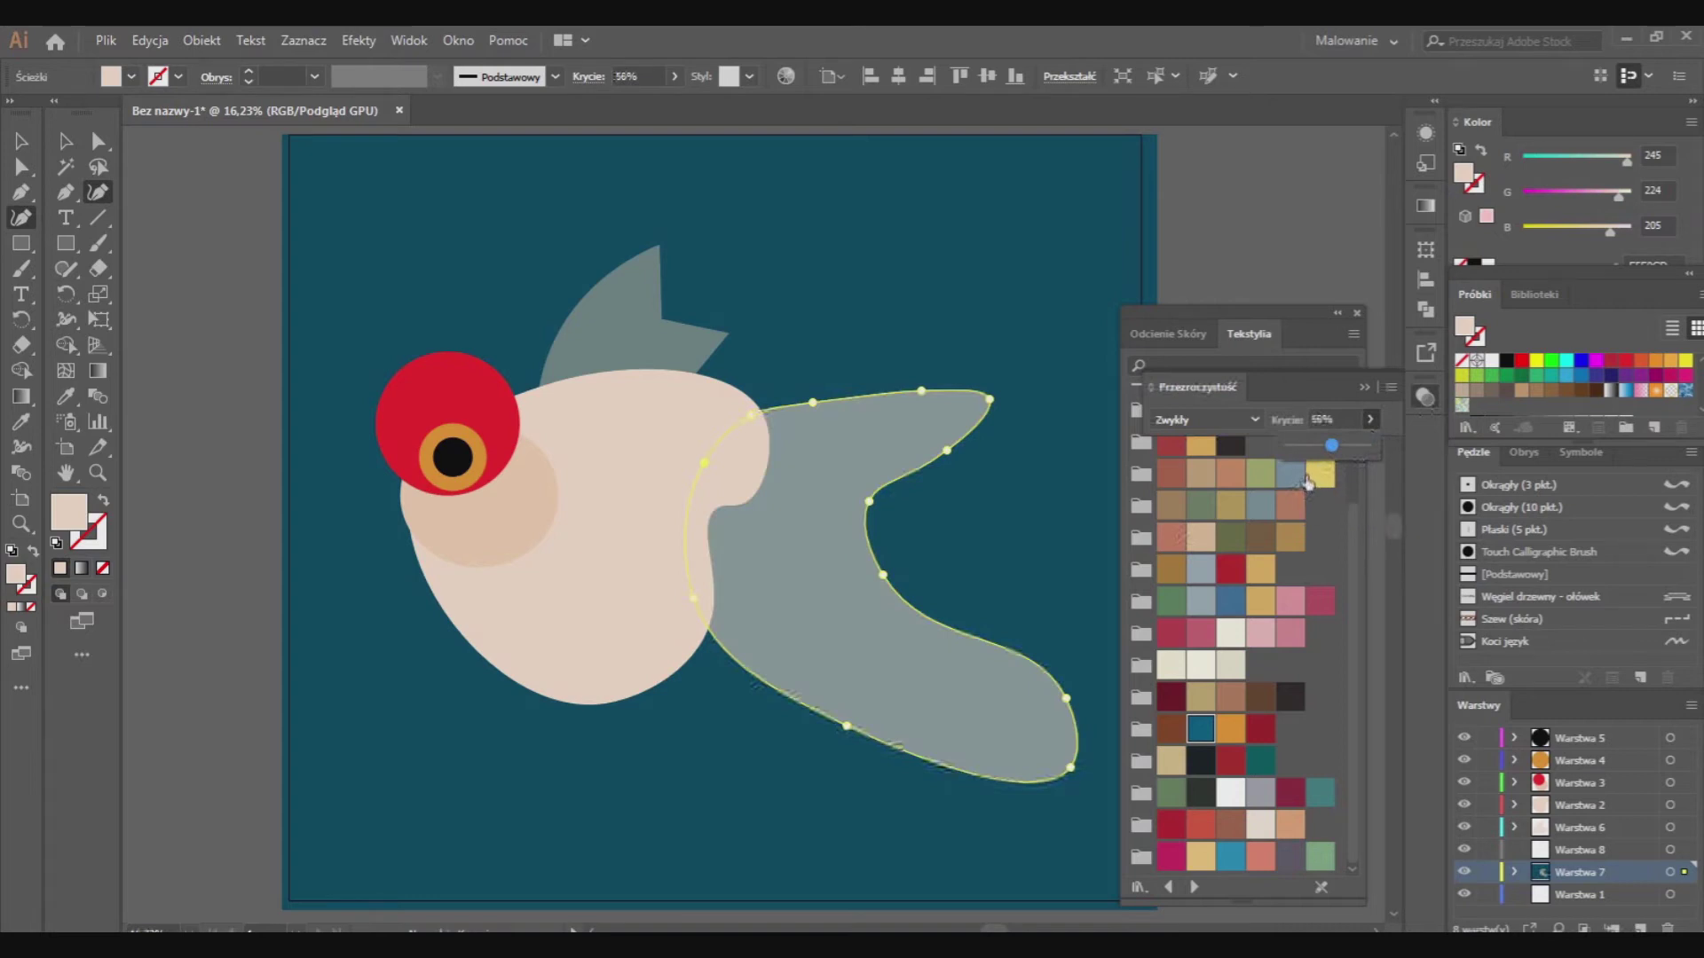
pyautogui.click(988, 406)
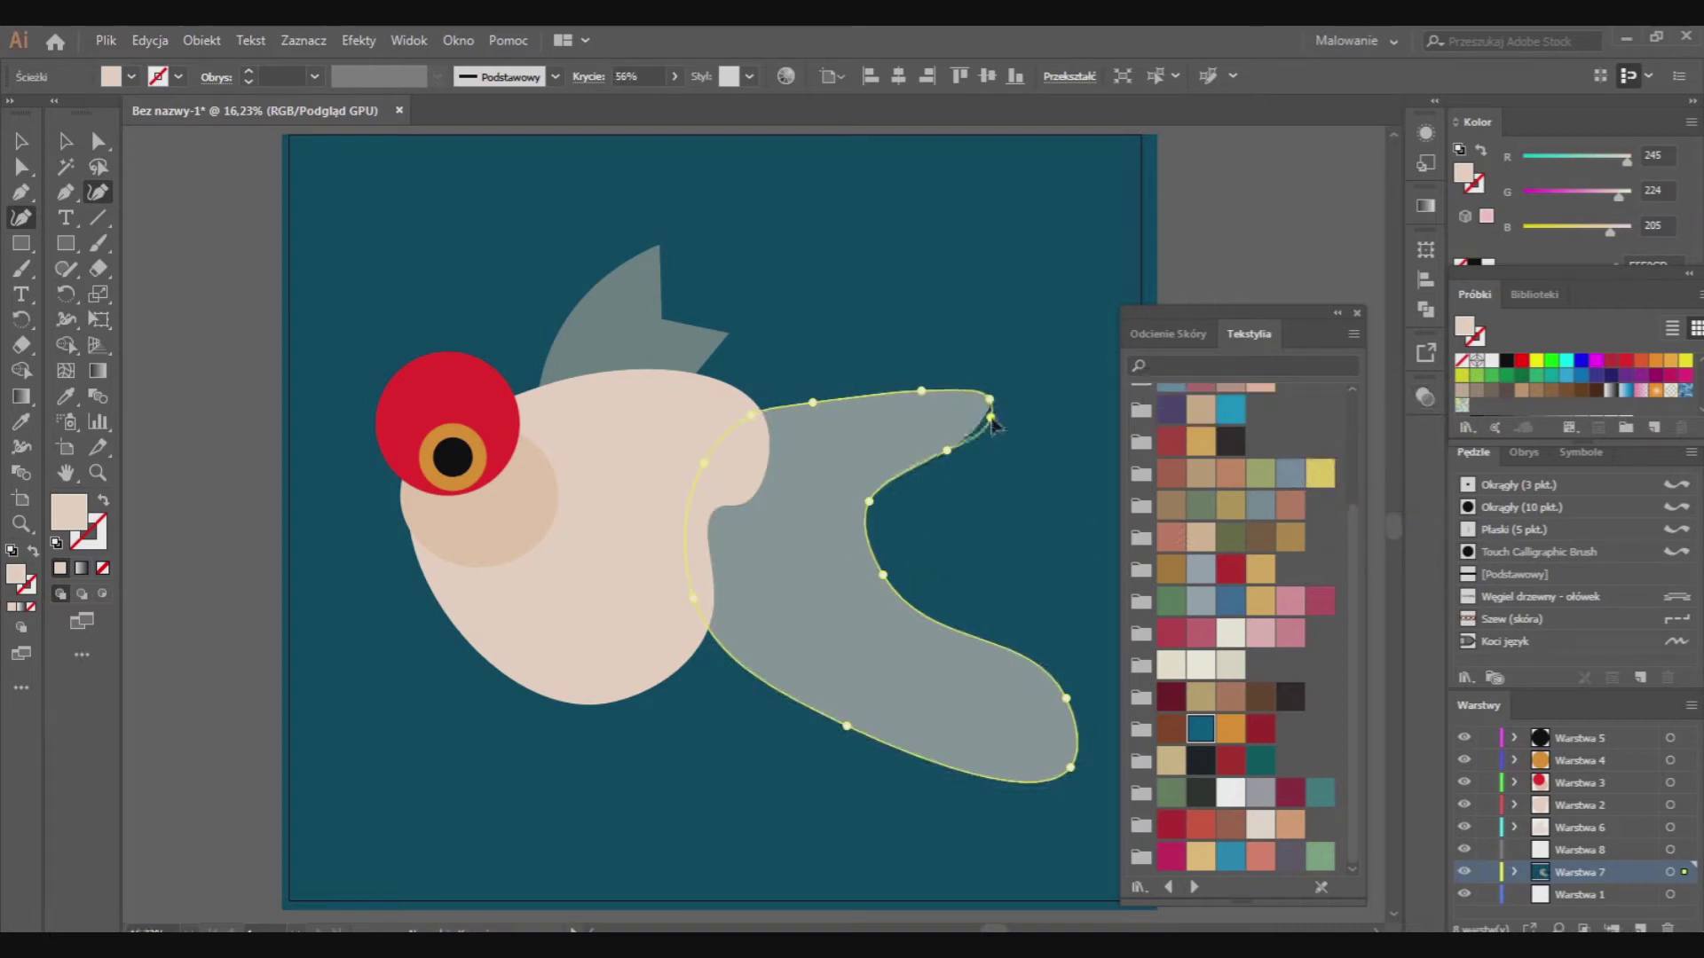
# Reshape the tail's inner curve and lower edge, remove the extra tip anchor, and deselect
pyautogui.moveTo(890, 561); pyautogui.dragTo(912, 621)
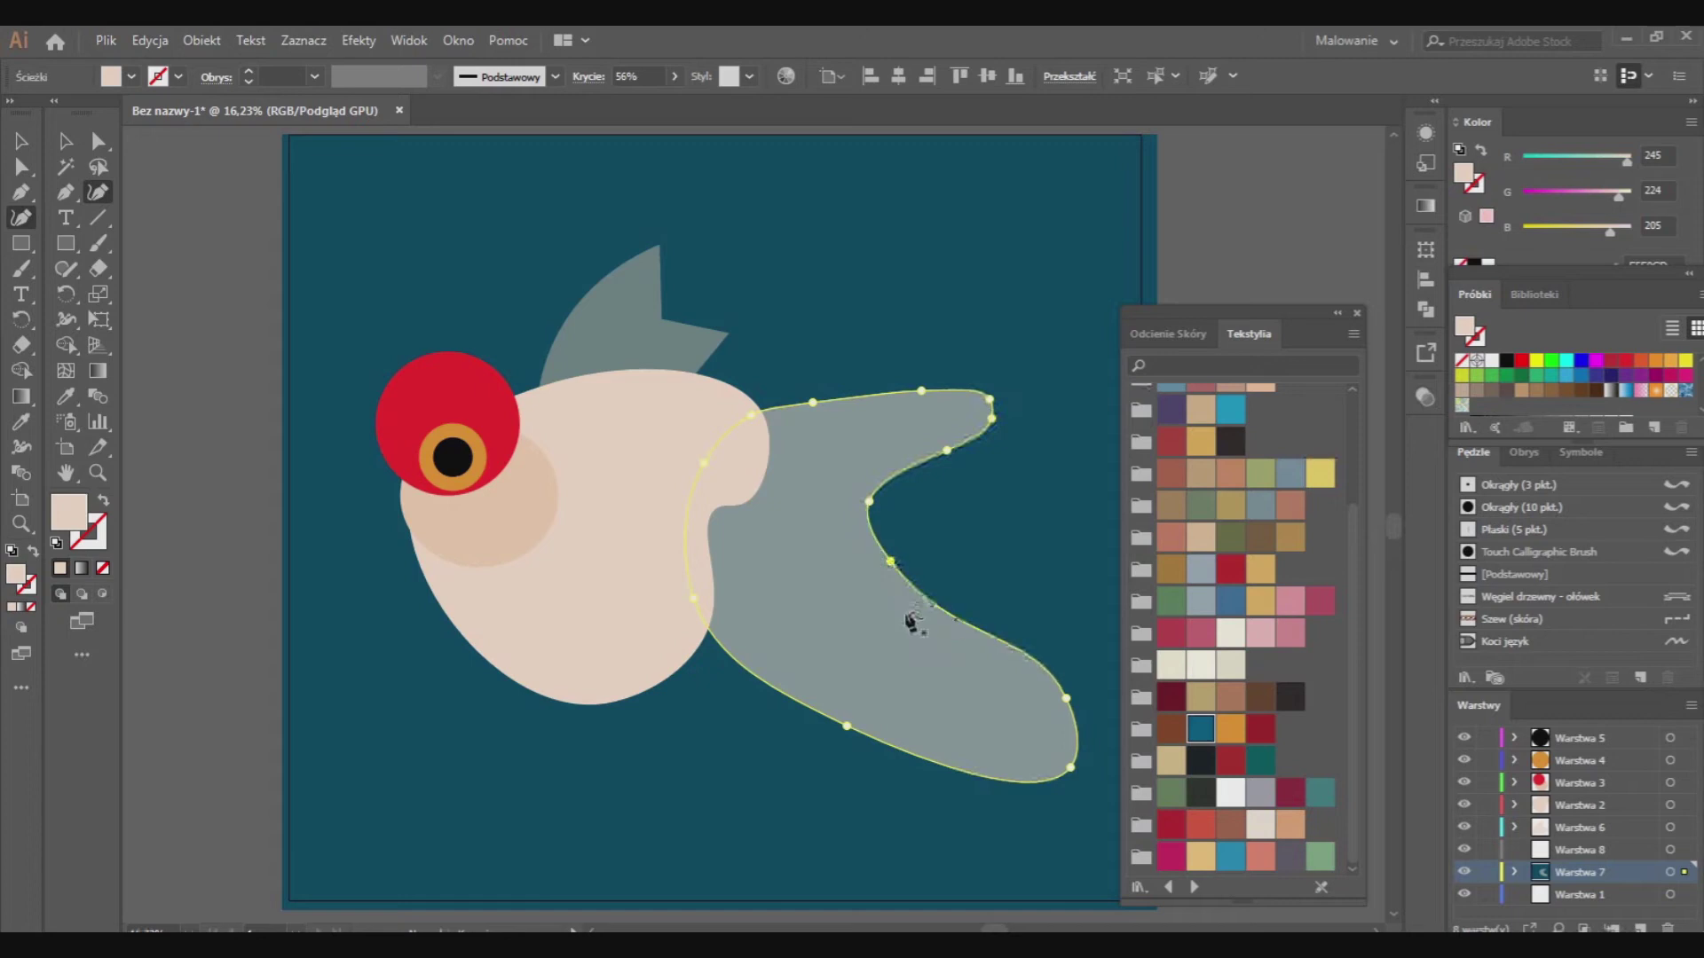
pyautogui.moveTo(843, 733); pyautogui.dragTo(857, 762)
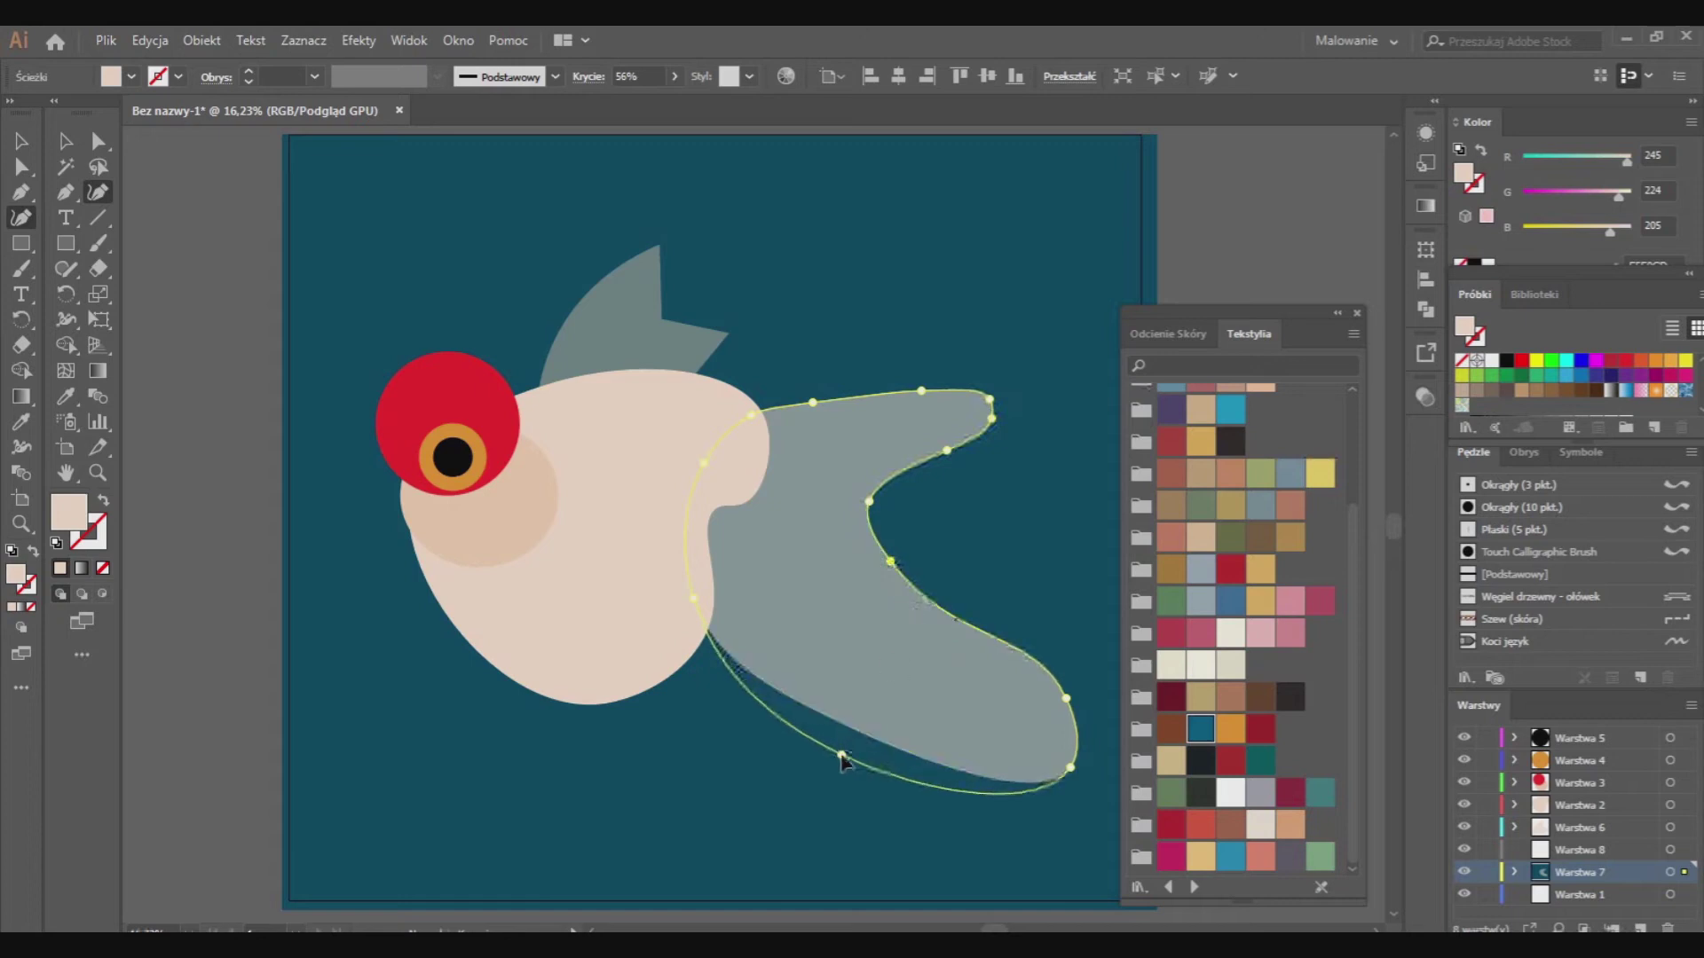
pyautogui.press('p')
pyautogui.click(1065, 699)
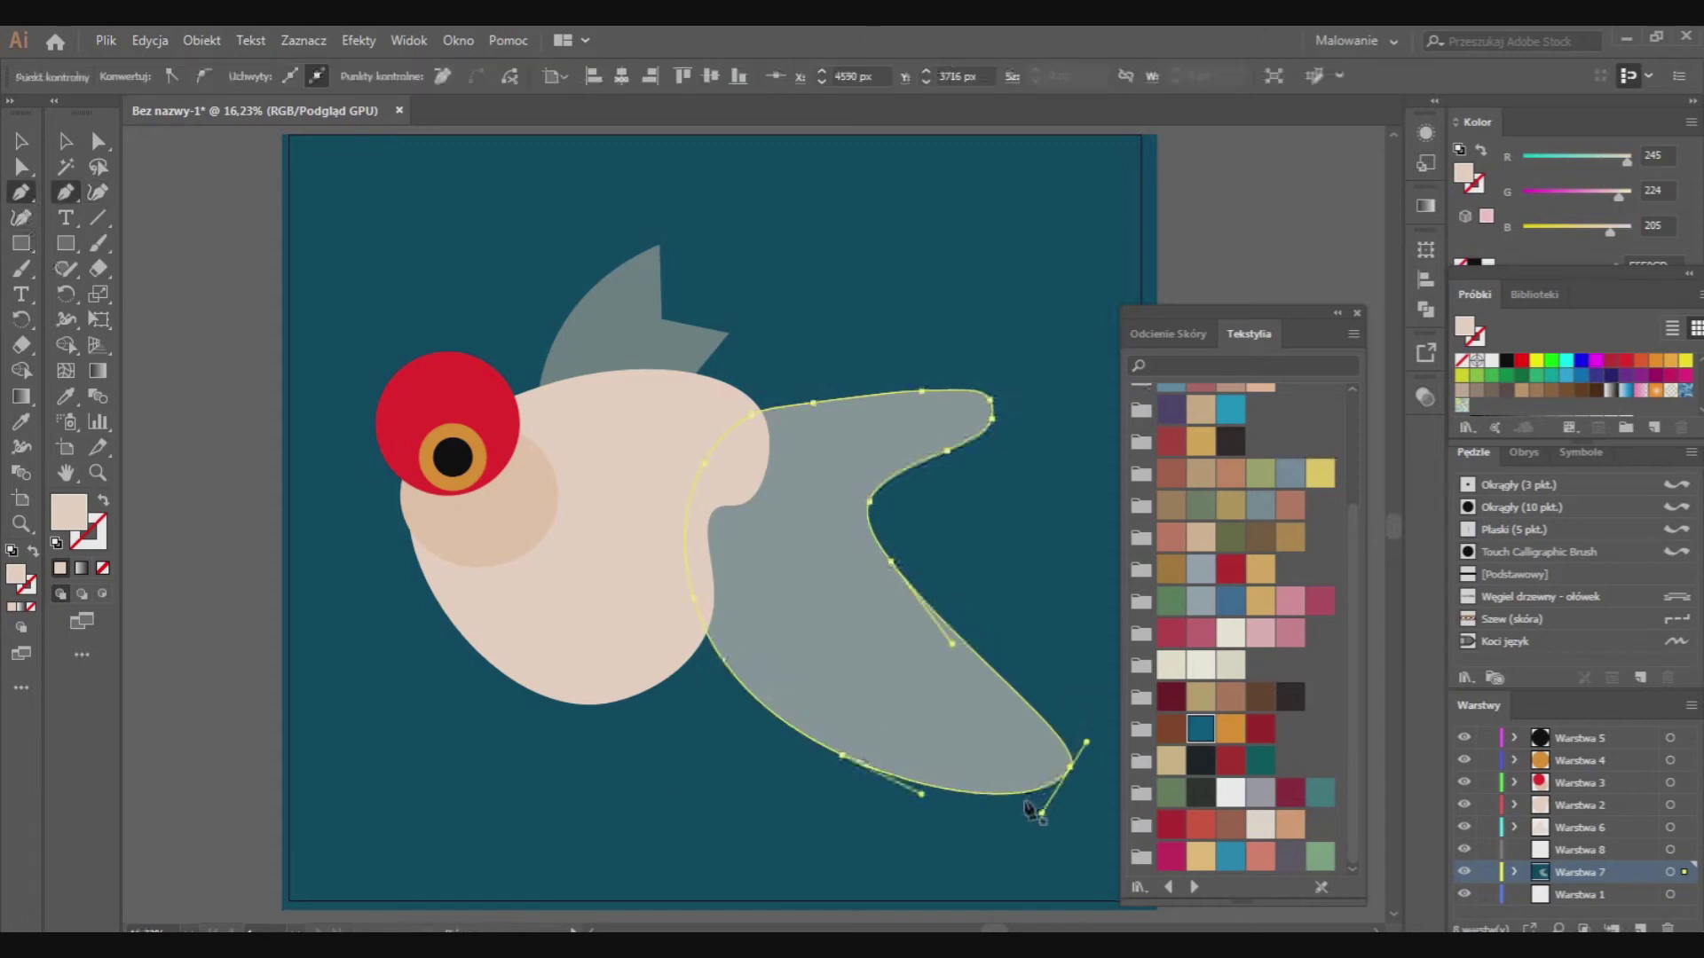
pyautogui.click(303, 40)
pyautogui.click(319, 110)
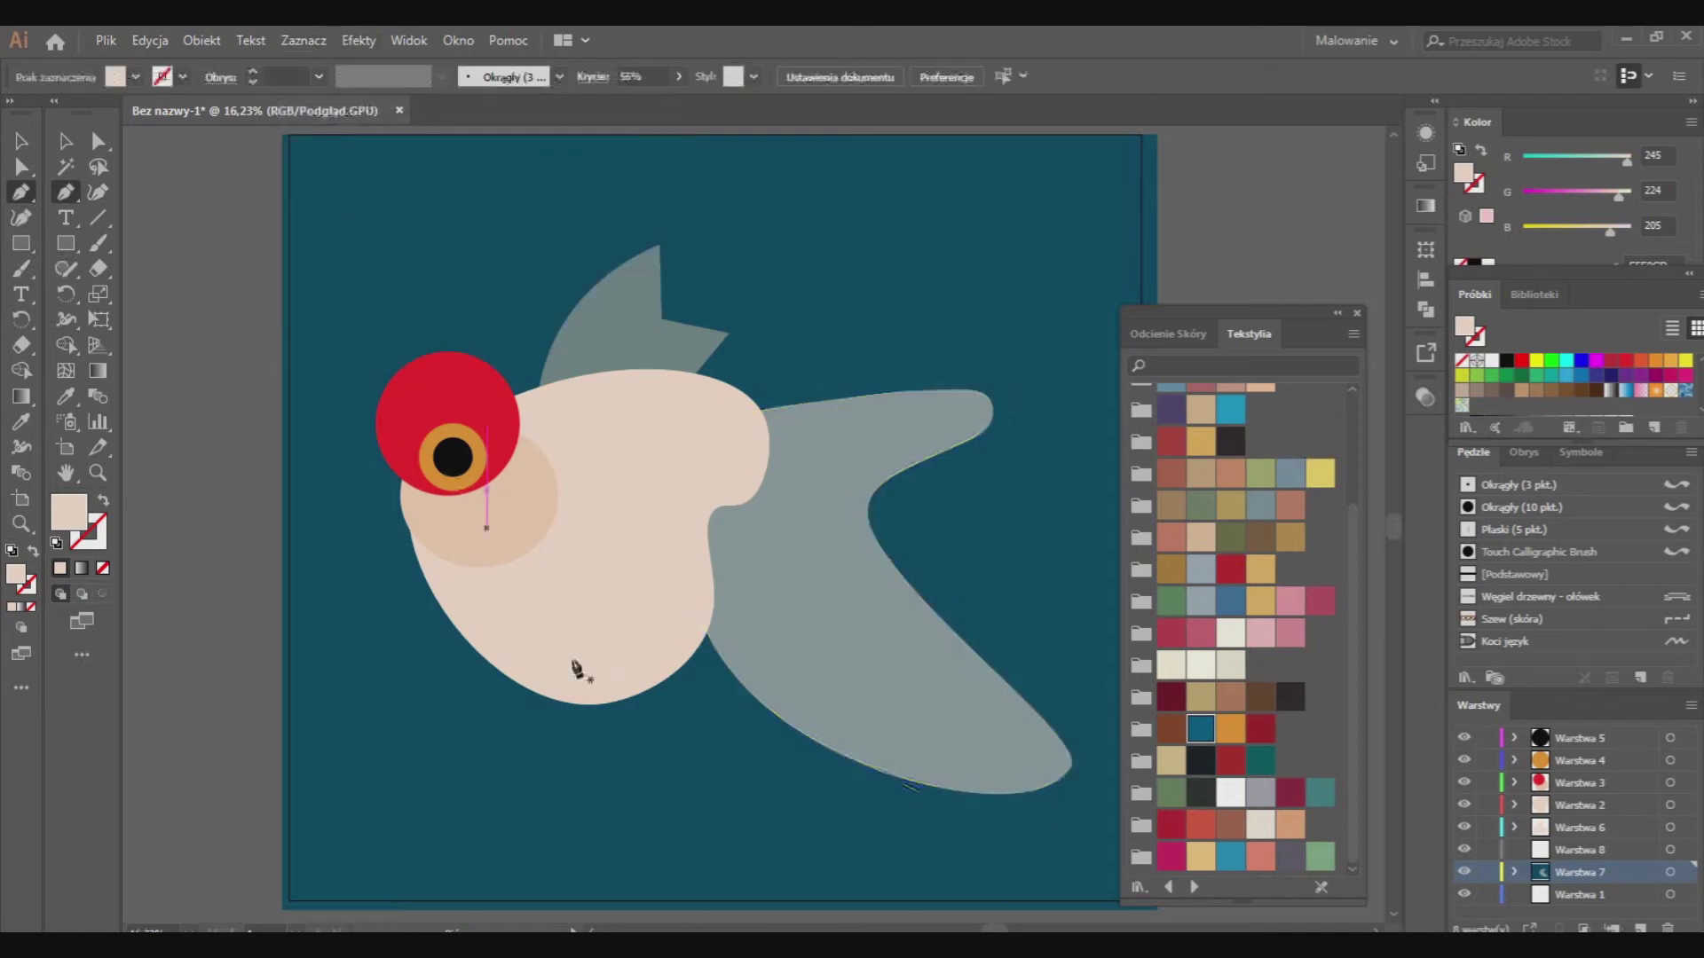
# Straighten the body's right edge and level its top edge by raising the top-right corner
pyautogui.press('n')
pyautogui.keyDown('ctrl'); pyautogui.click(700, 659); pyautogui.keyUp('ctrl')
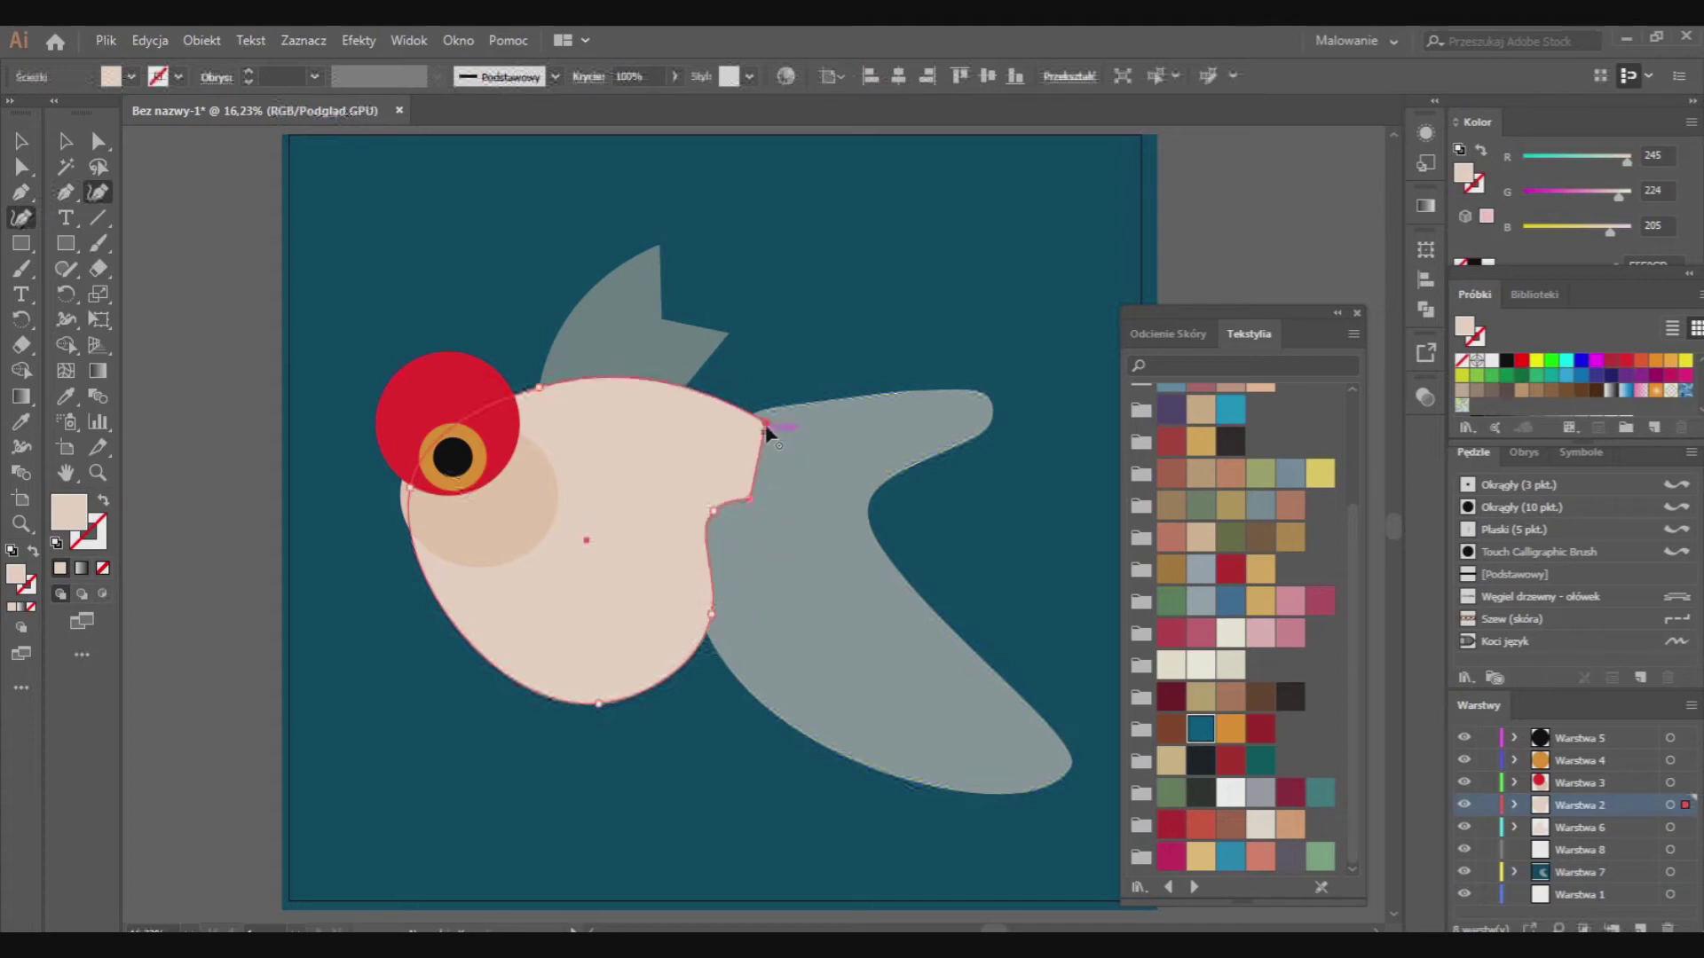
pyautogui.moveTo(765, 505); pyautogui.dragTo(767, 412)
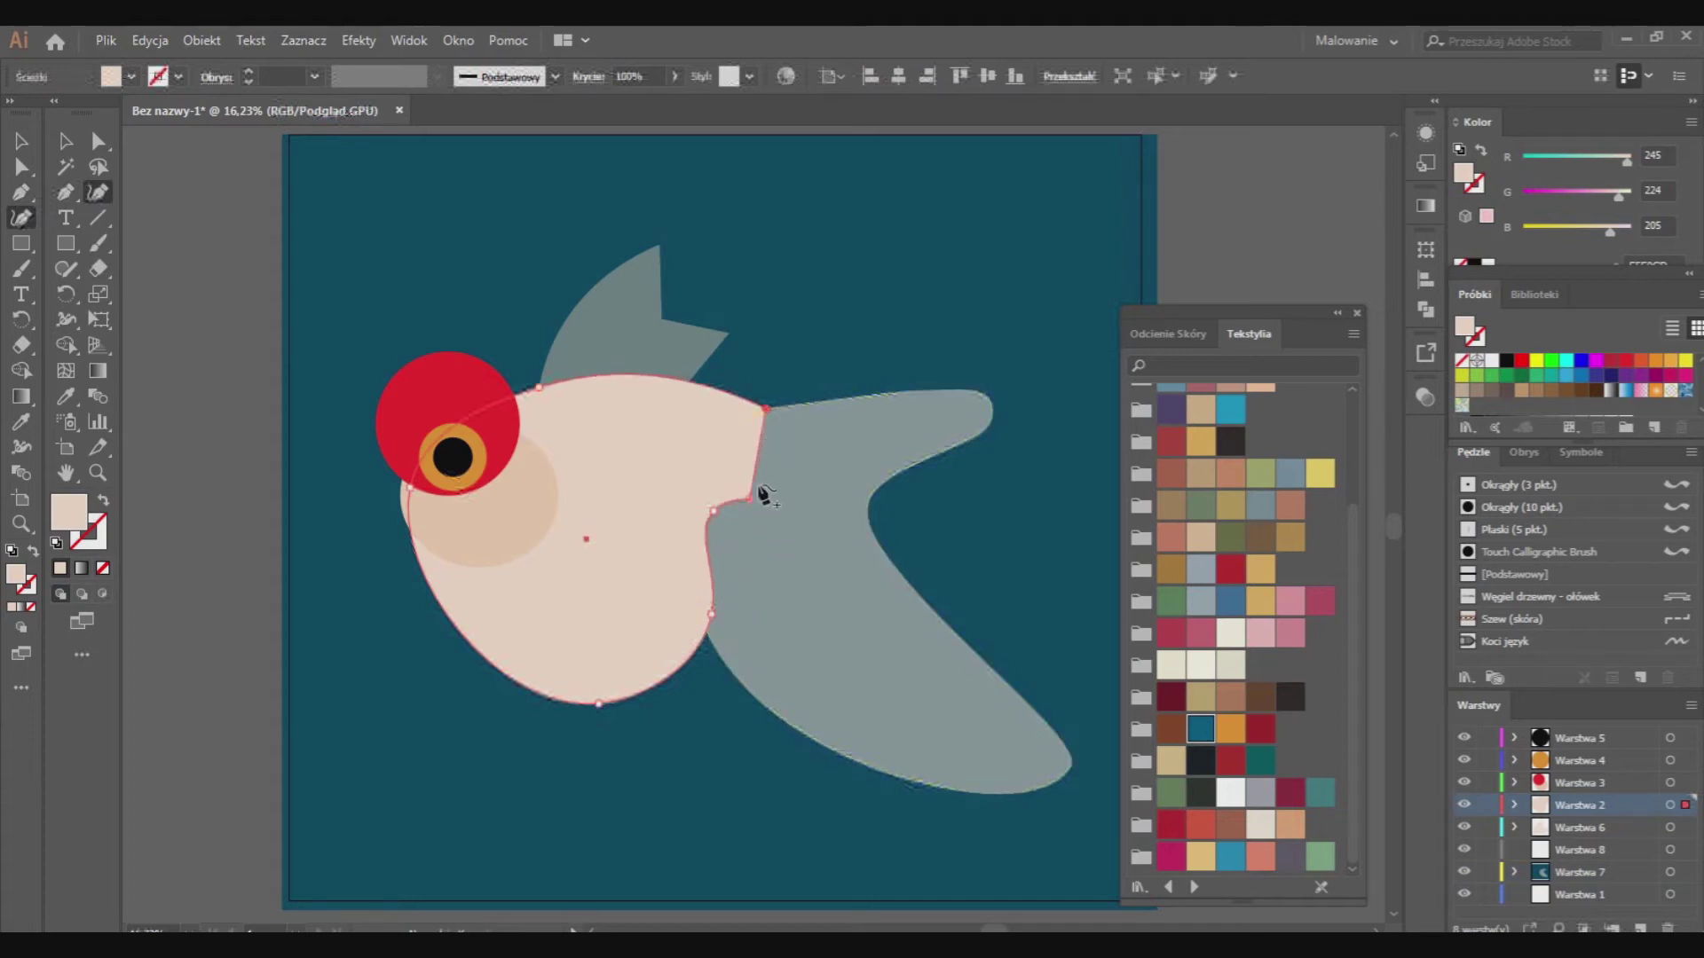
pyautogui.click(540, 389)
pyautogui.moveTo(765, 410); pyautogui.dragTo(772, 384)
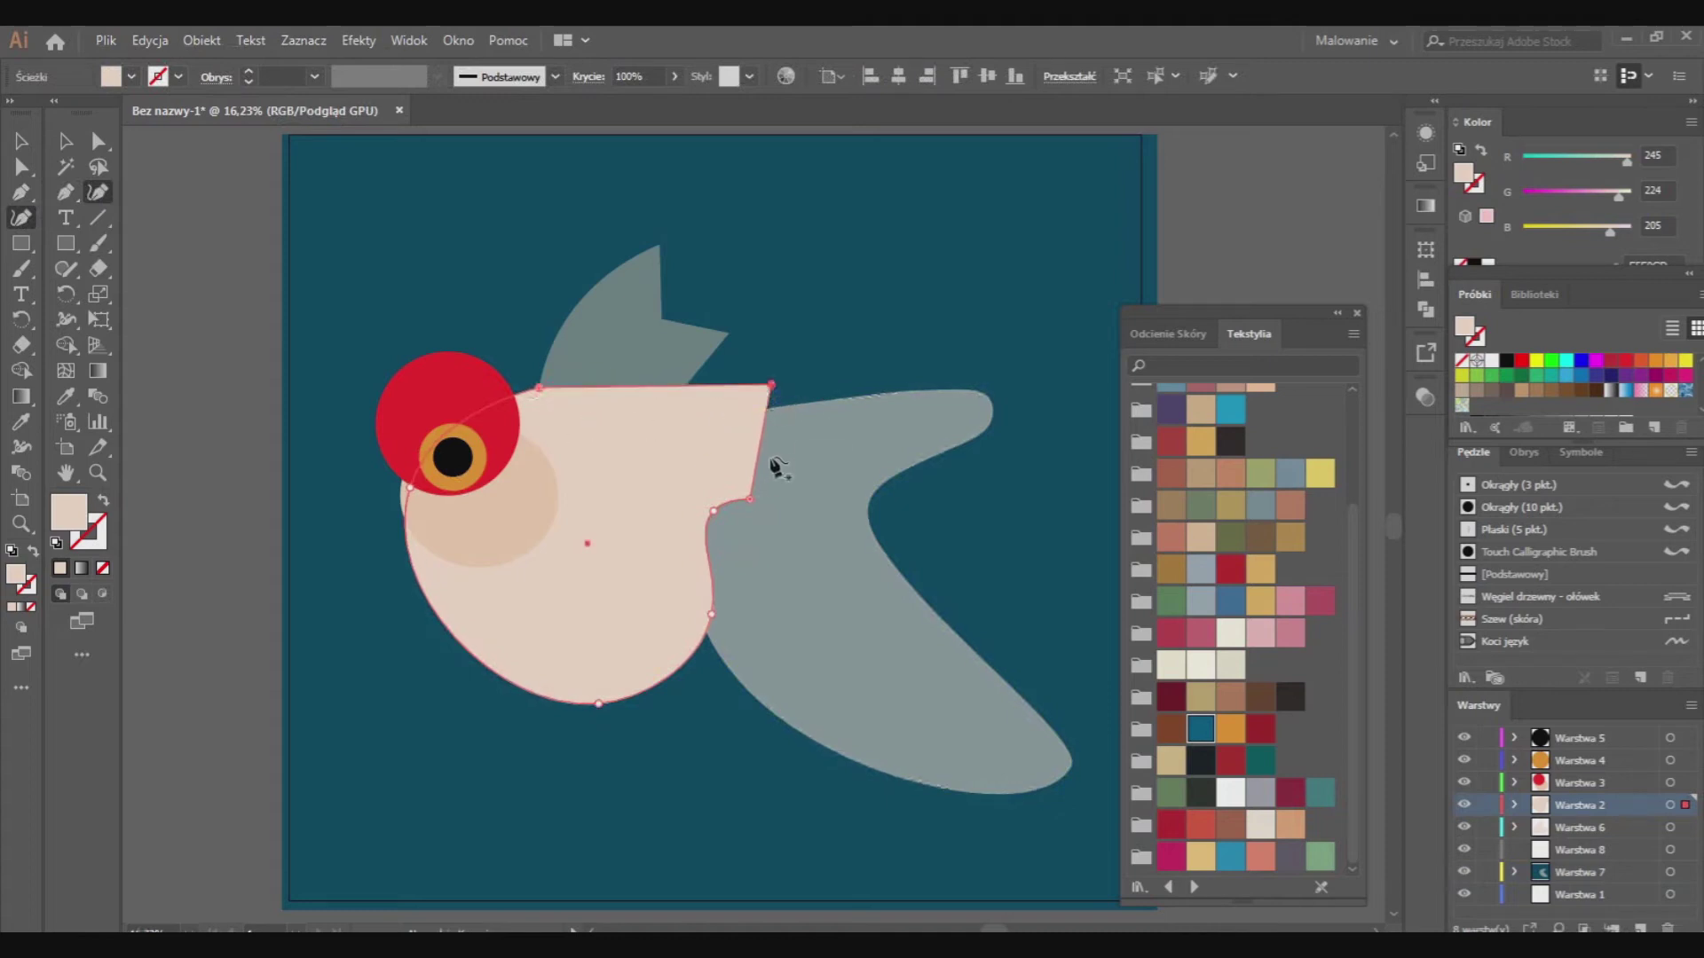
# Flatten the tail's top edge near the body and raise its top-right tip
pyautogui.click(21, 217)
pyautogui.keyDown('ctrl'); pyautogui.click(812, 413); pyautogui.keyUp('ctrl')
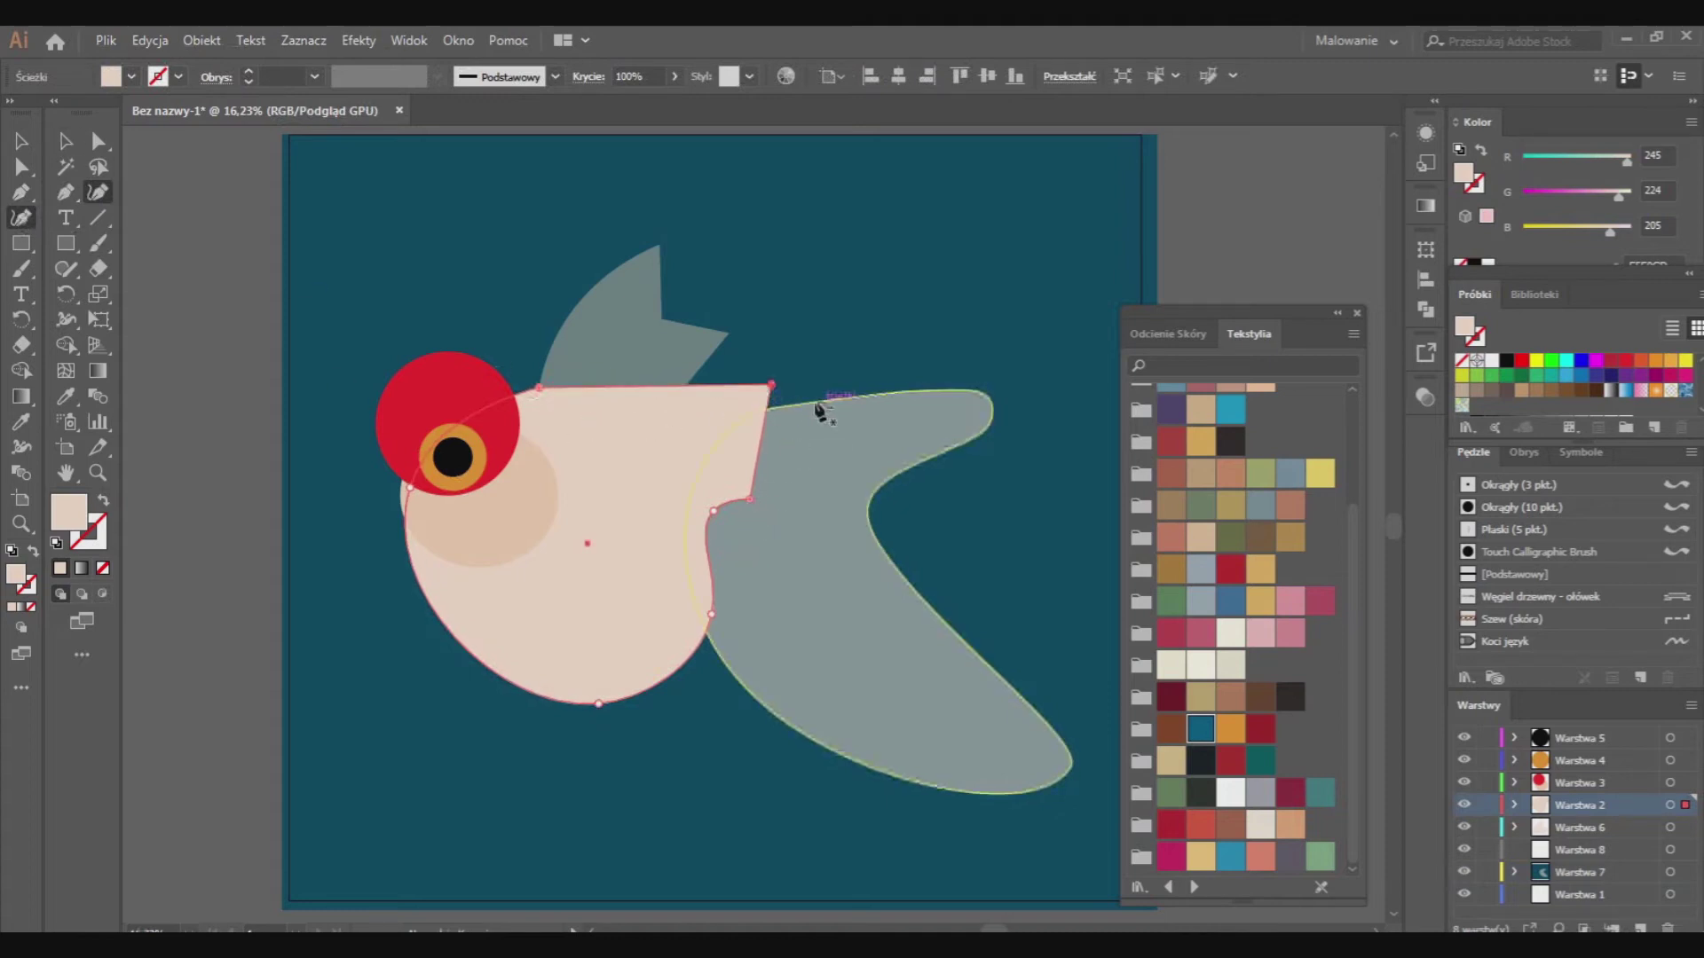
pyautogui.keyDown('ctrl'); pyautogui.keyDown('shift'); pyautogui.click(767, 395); pyautogui.keyUp('shift'); pyautogui.keyUp('ctrl')
pyautogui.moveTo(812, 402); pyautogui.dragTo(811, 388)
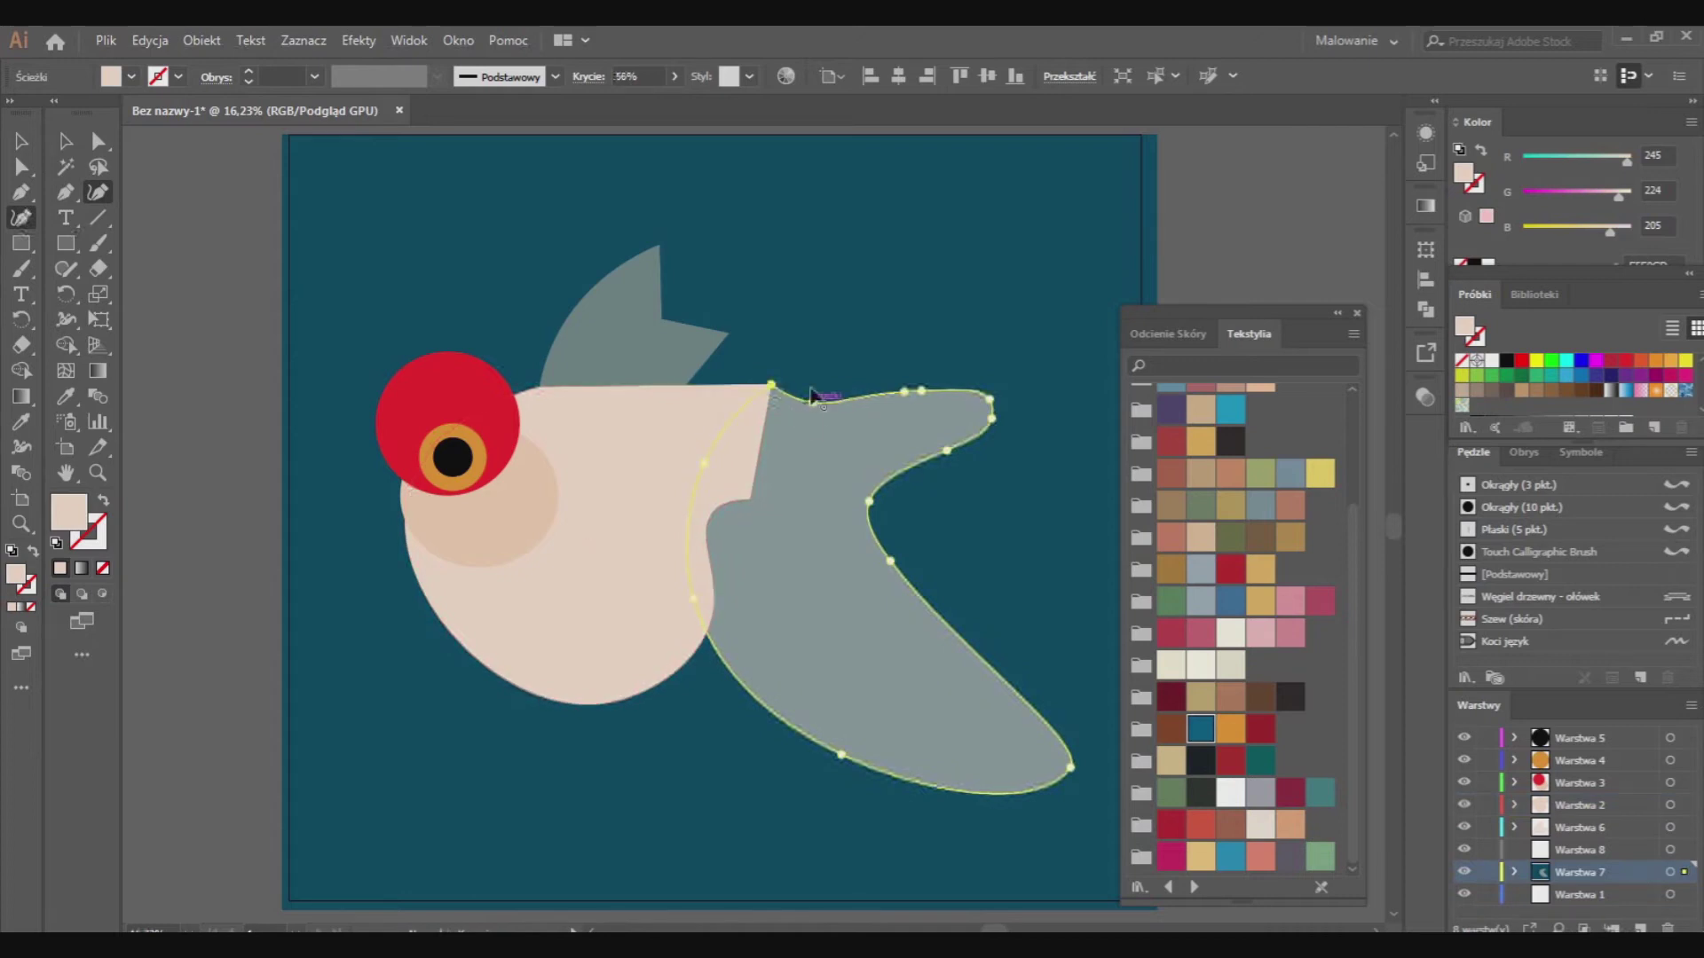
pyautogui.moveTo(991, 400); pyautogui.dragTo(1001, 384)
pyautogui.moveTo(898, 391); pyautogui.dragTo(898, 381)
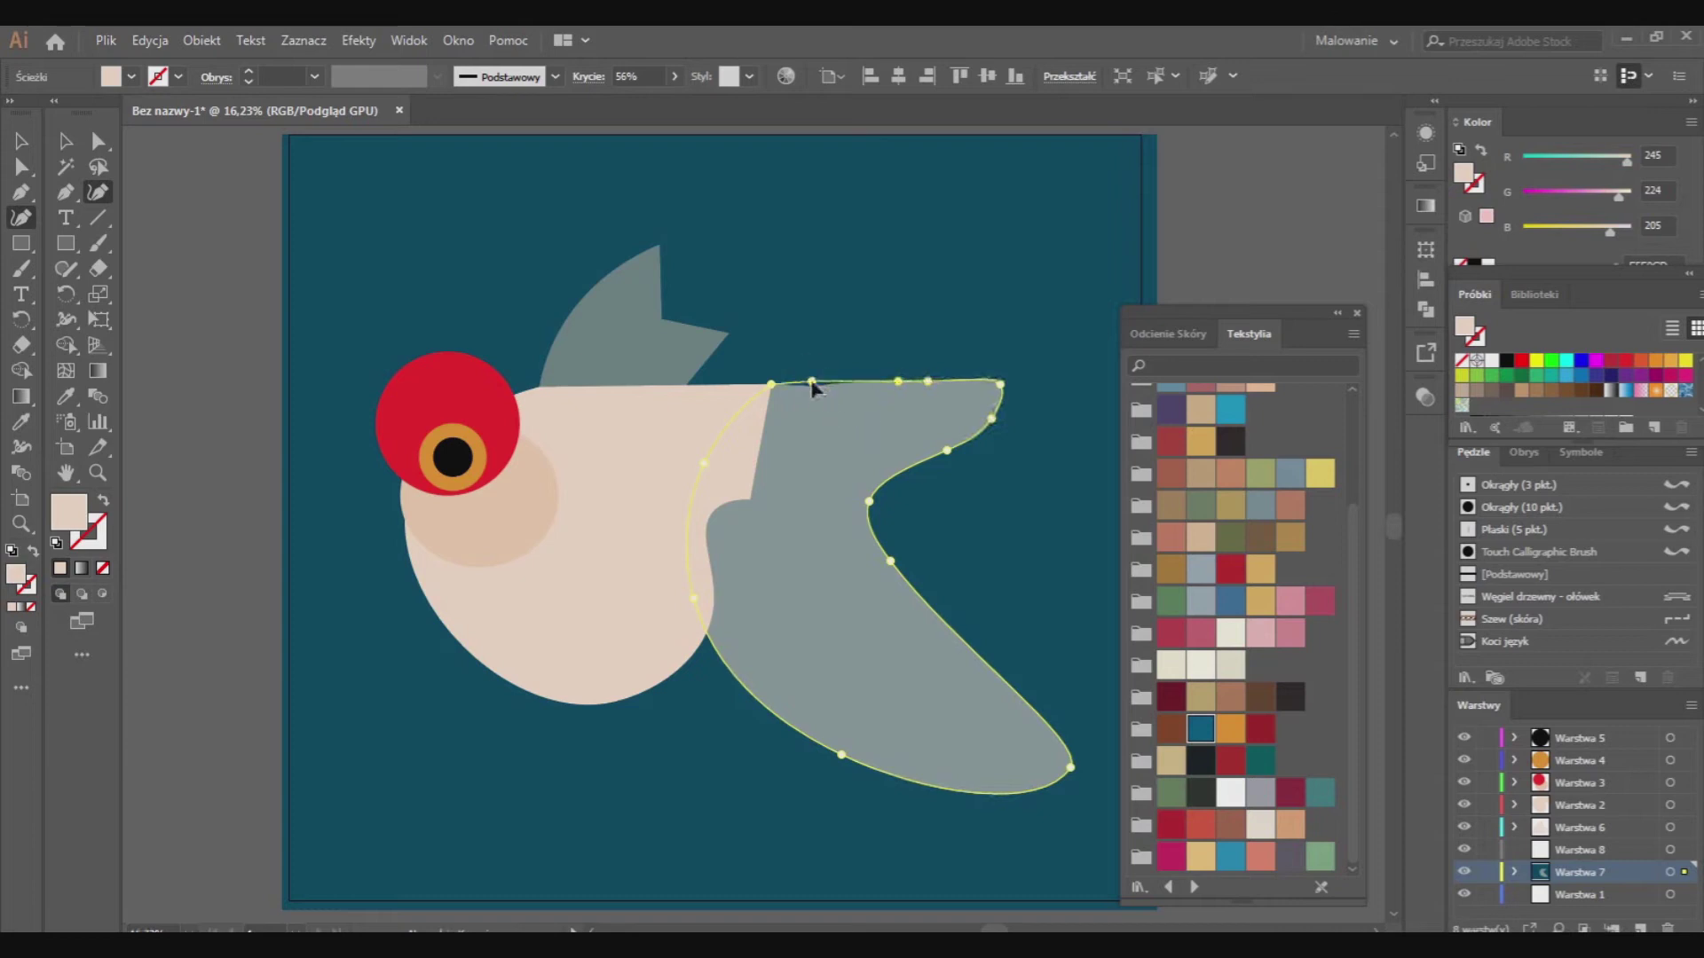
# Delete the extra tail anchor, lift the tip higher, smooth the edge, and add a new layer
pyautogui.press('p')
pyautogui.click(811, 382)
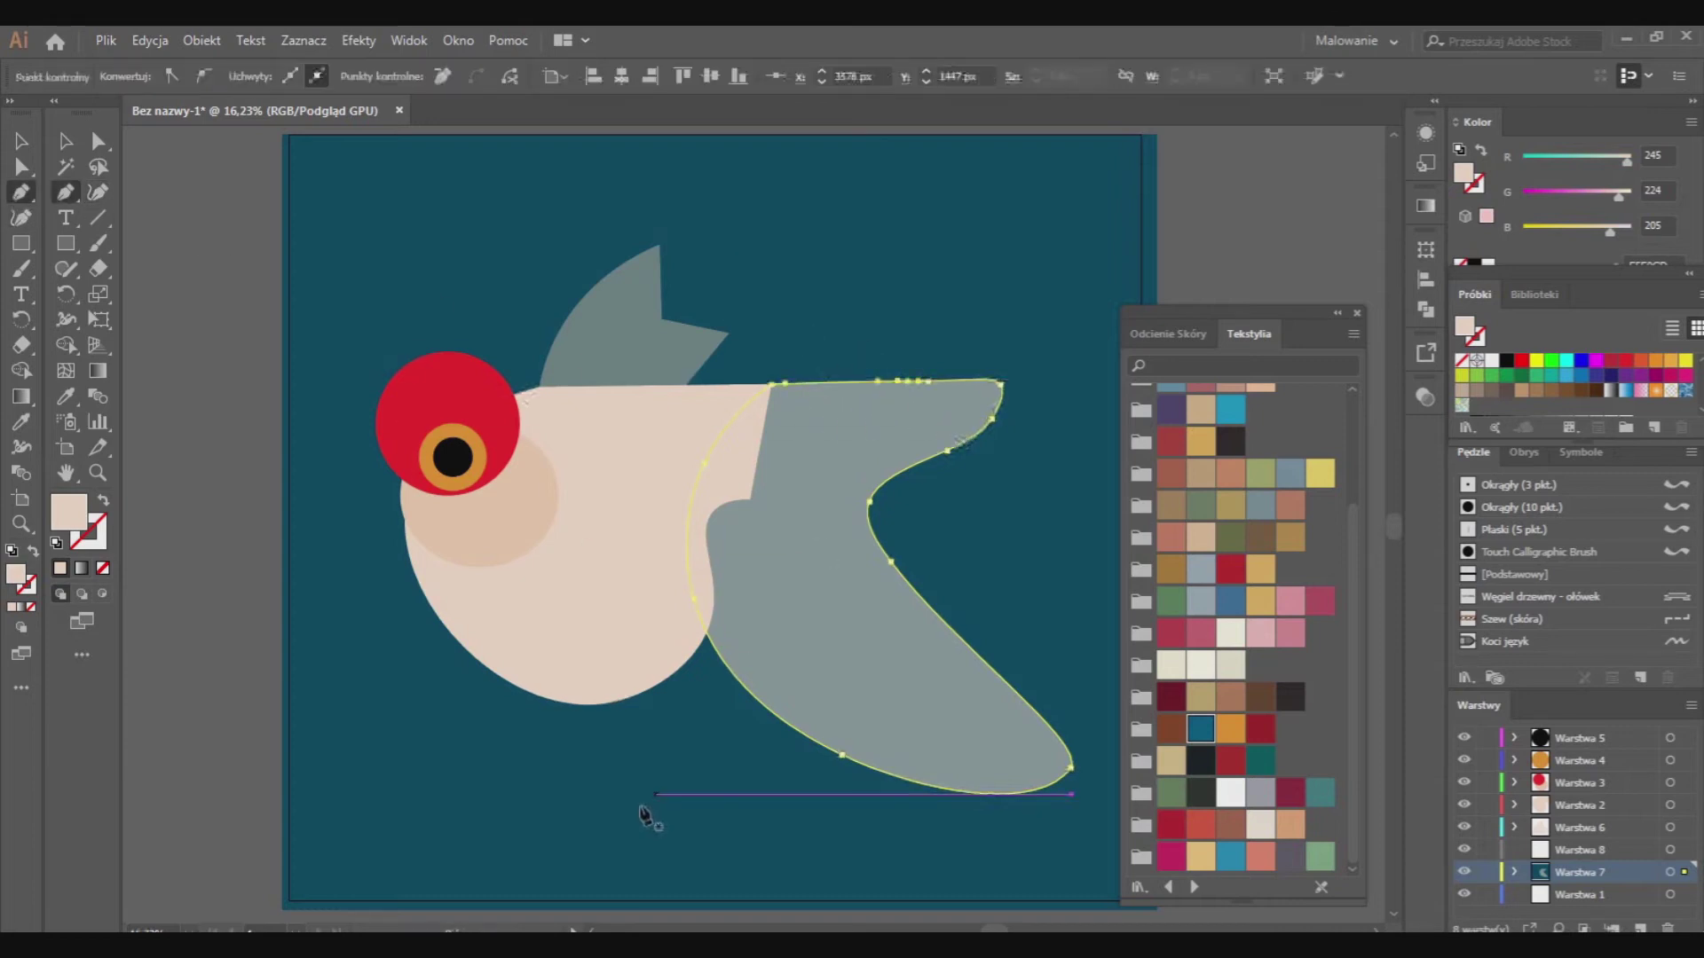
pyautogui.click(21, 218)
pyautogui.moveTo(1001, 383); pyautogui.dragTo(1005, 371)
pyautogui.click(927, 376)
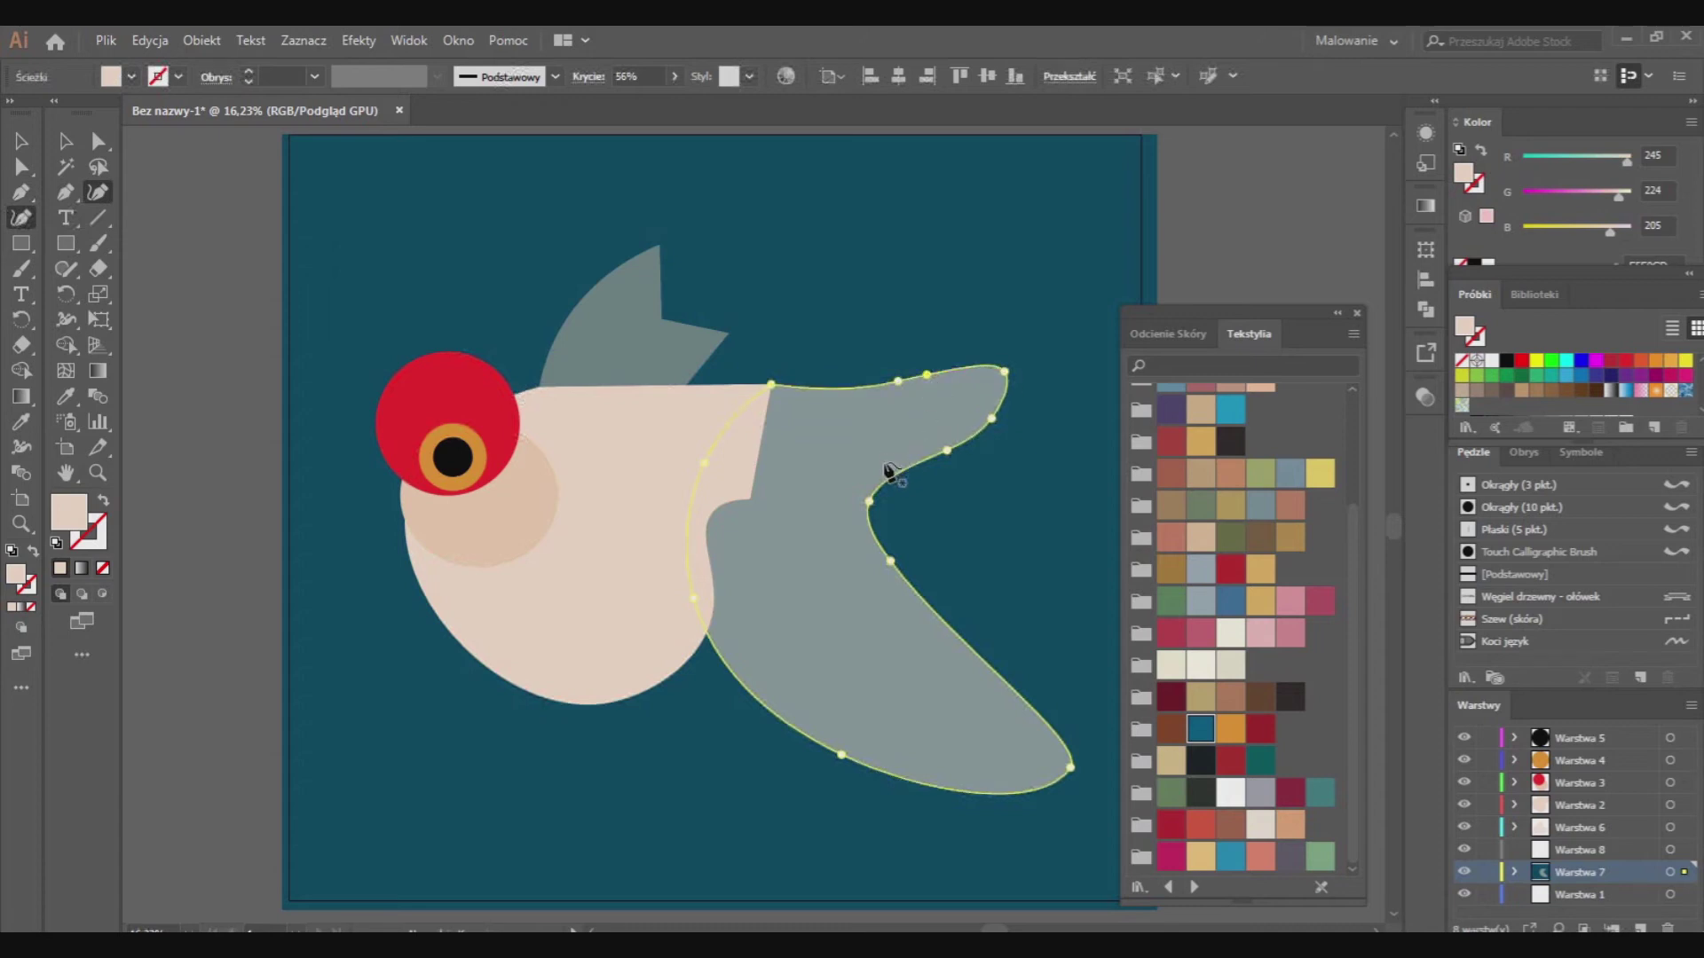
pyautogui.click(22, 244)
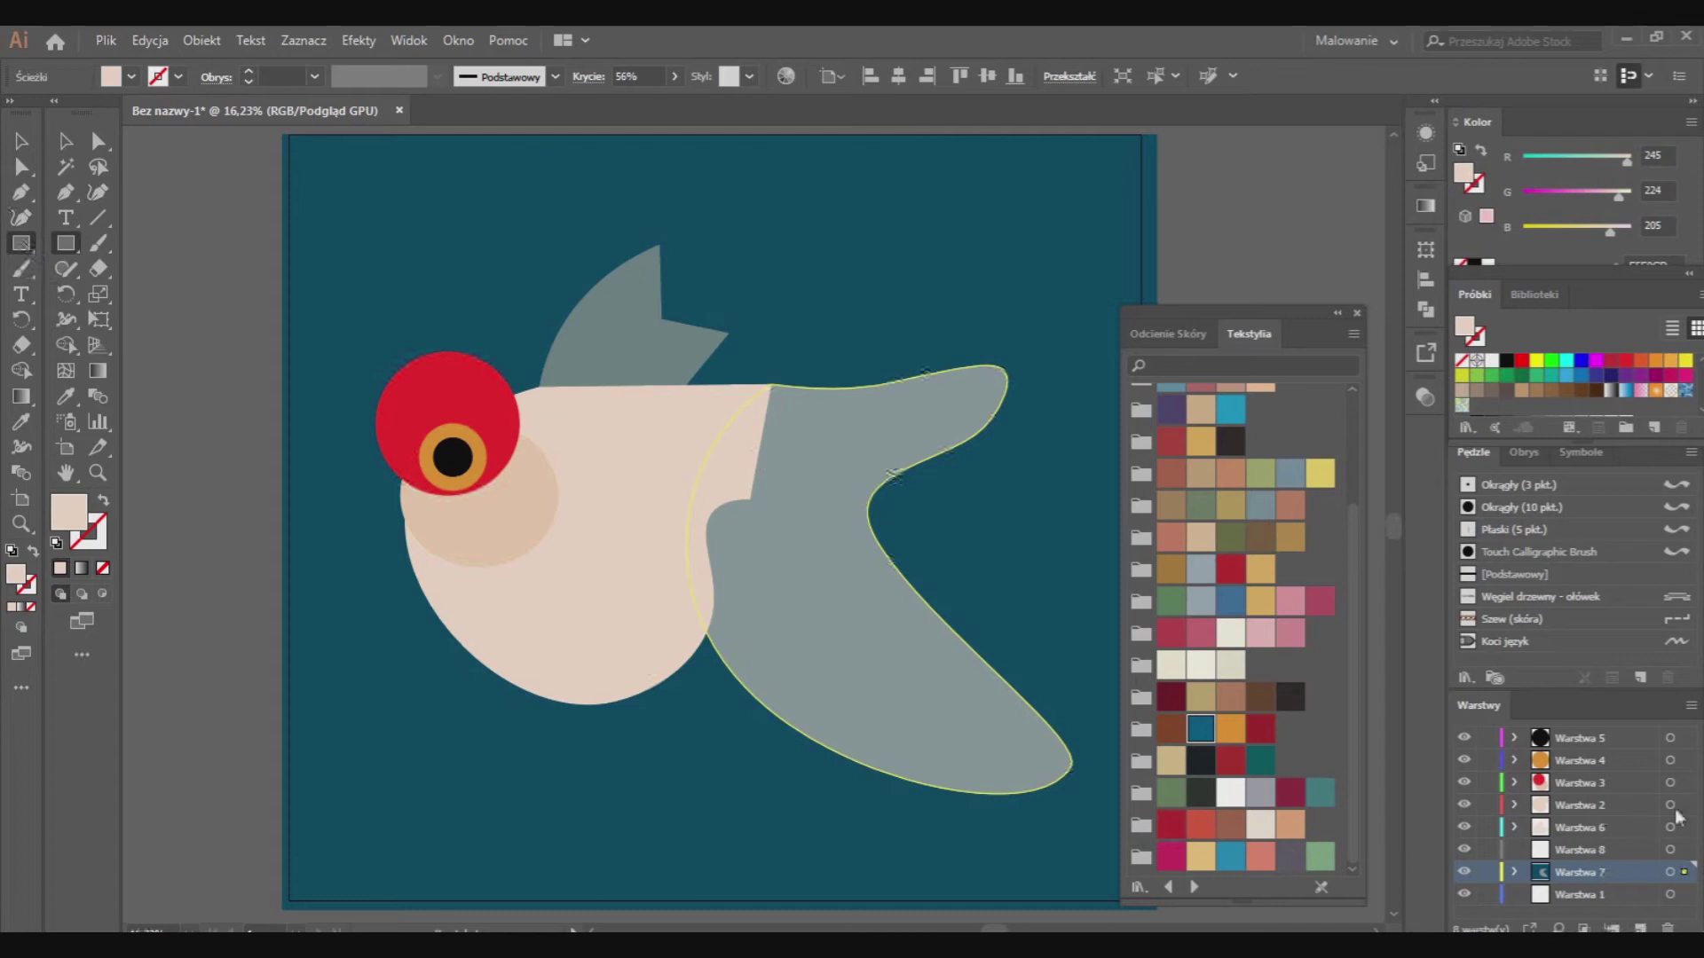
pyautogui.click(1641, 928)
# Make a belly fin from a square at 53% opacity, cutting one corner and curving the diagonal edge
pyautogui.moveTo(595, 662); pyautogui.dragTo(707, 771)
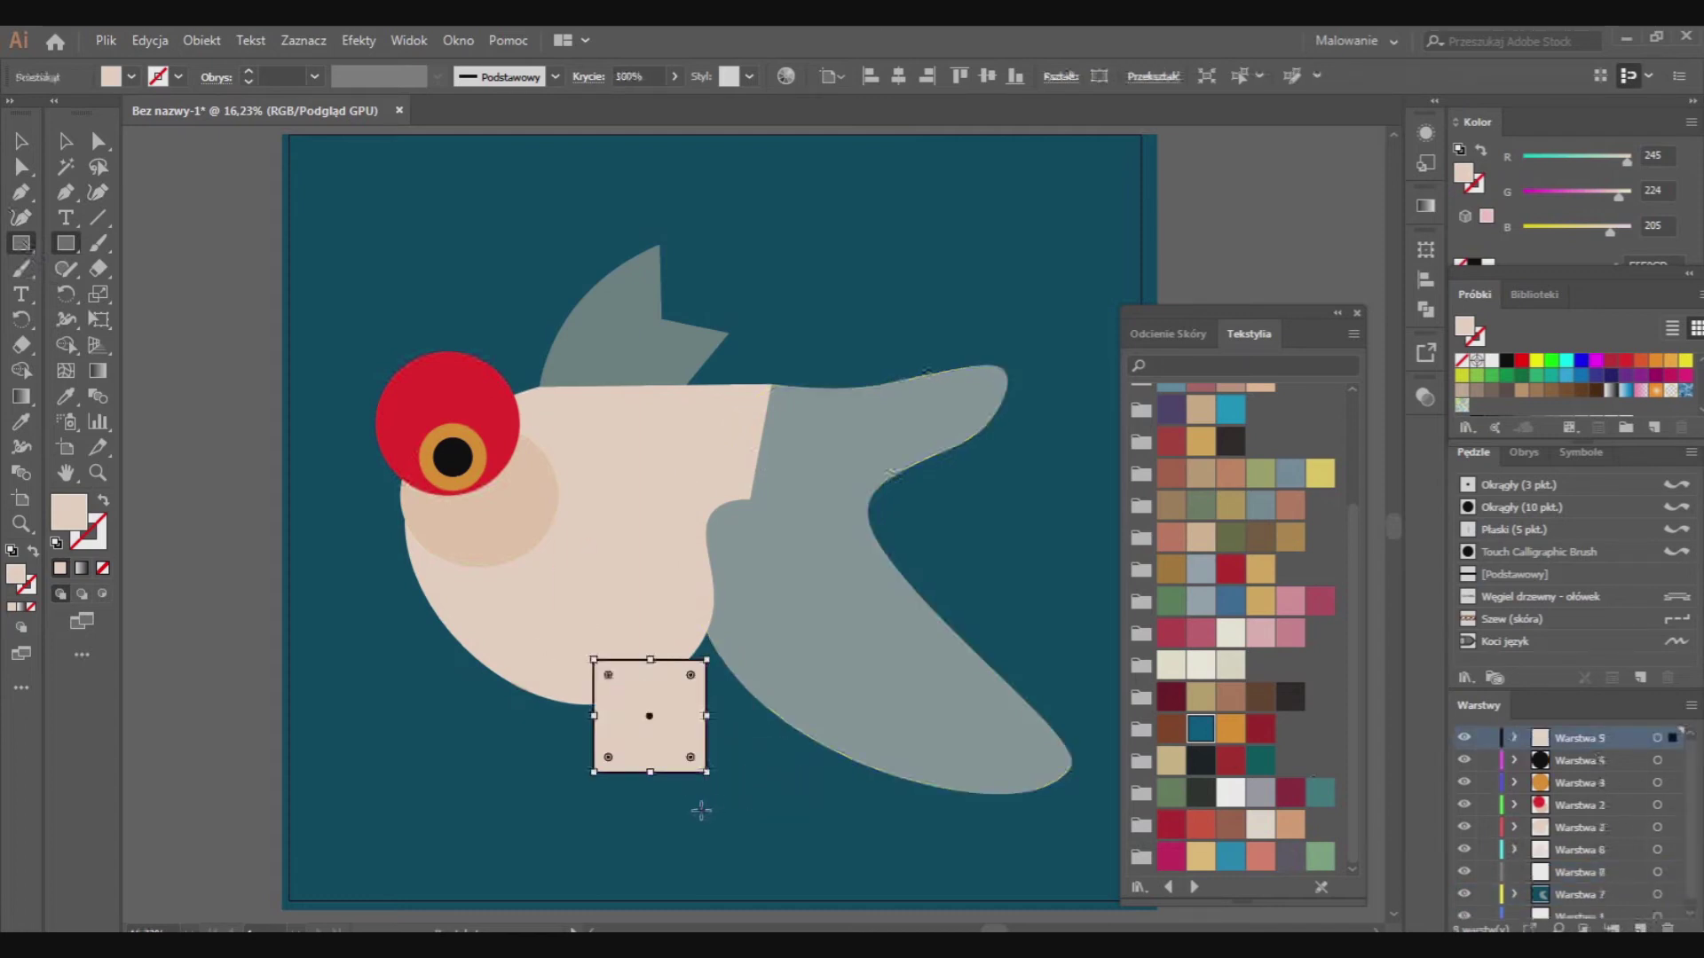
pyautogui.click(1426, 397)
pyautogui.click(1371, 419)
pyautogui.moveTo(1352, 445); pyautogui.dragTo(1329, 445)
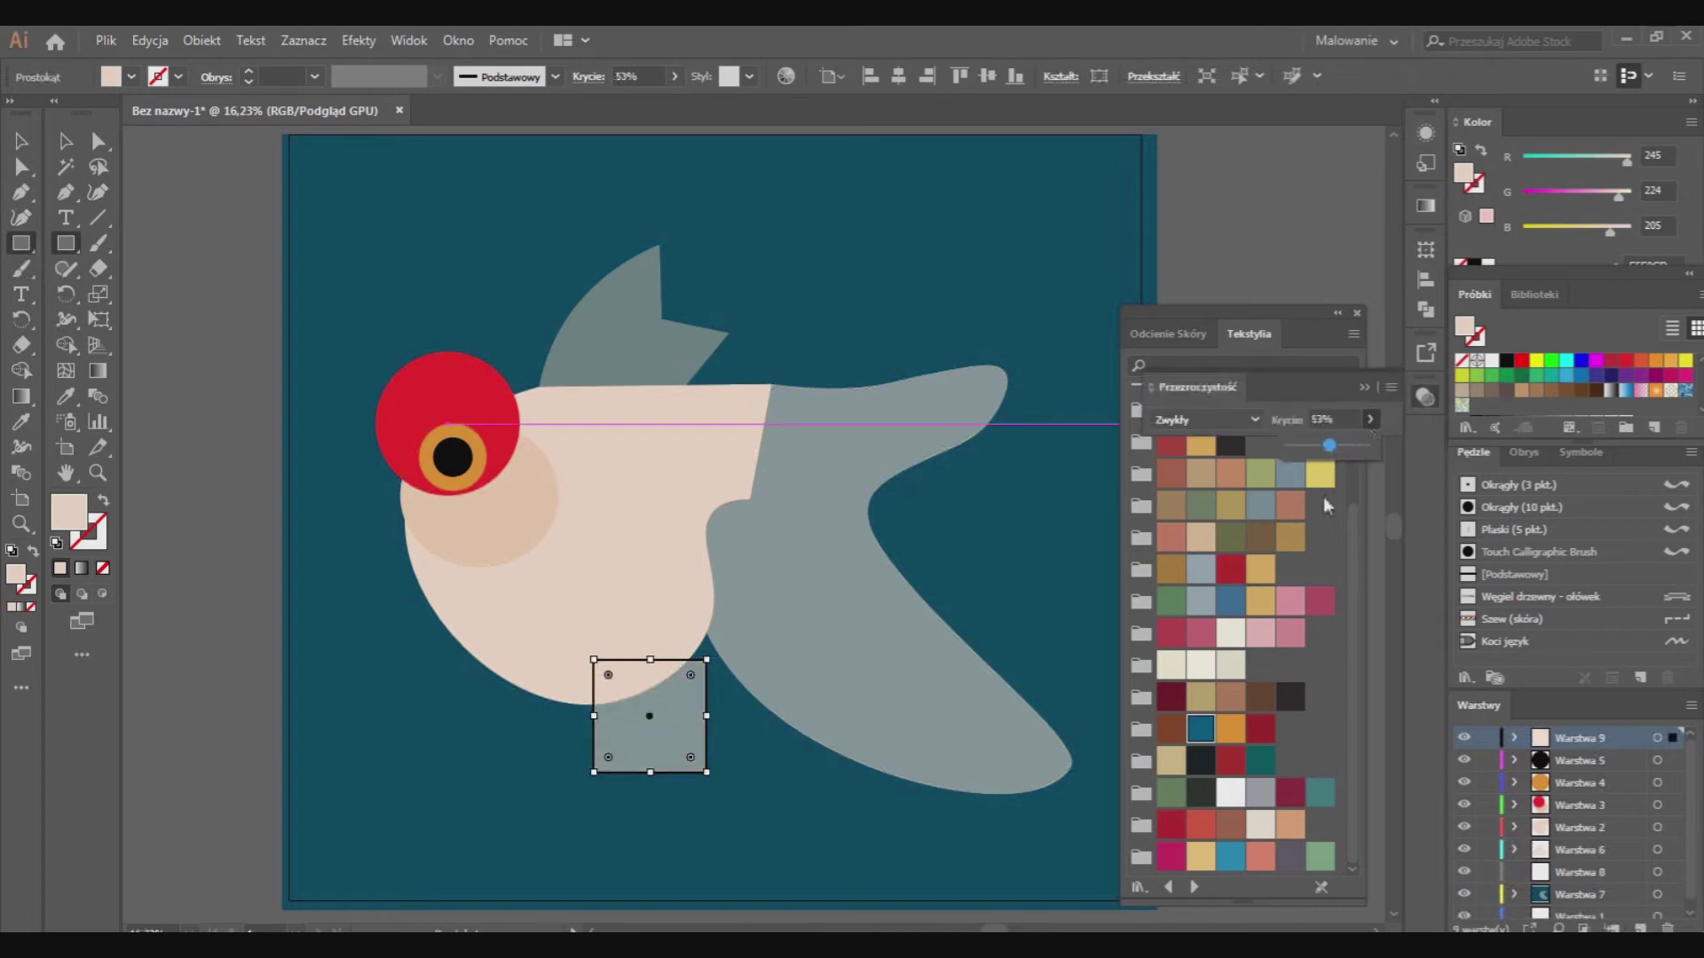
pyautogui.click(50, 237)
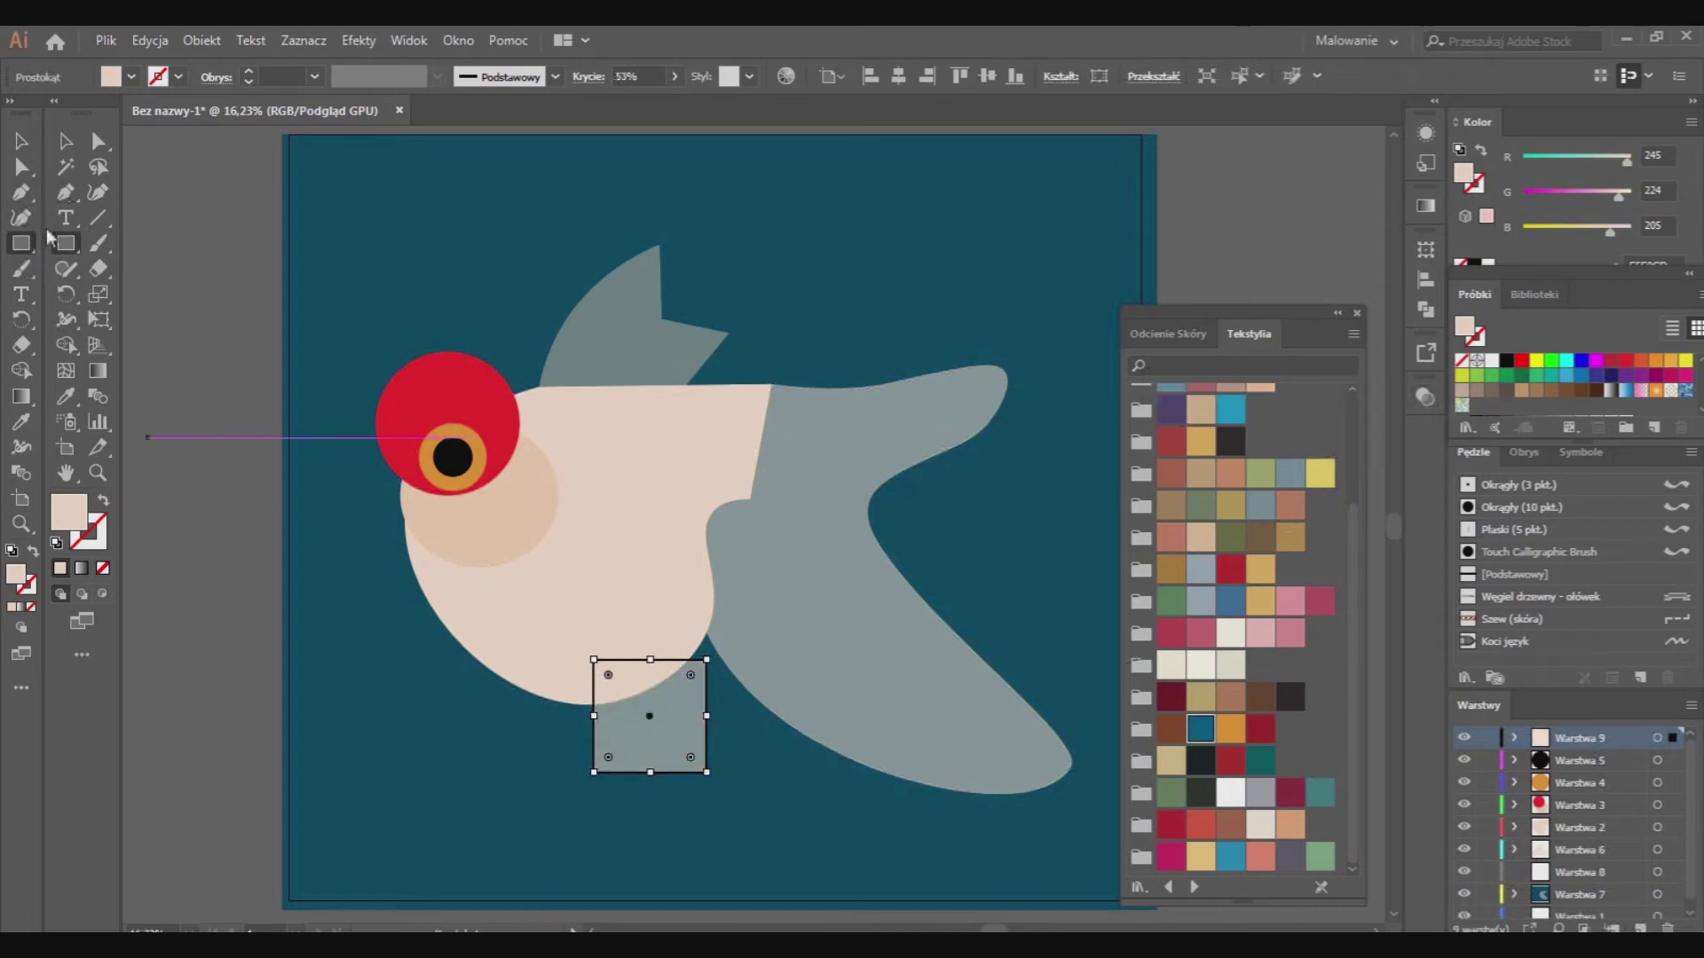
pyautogui.press('p')
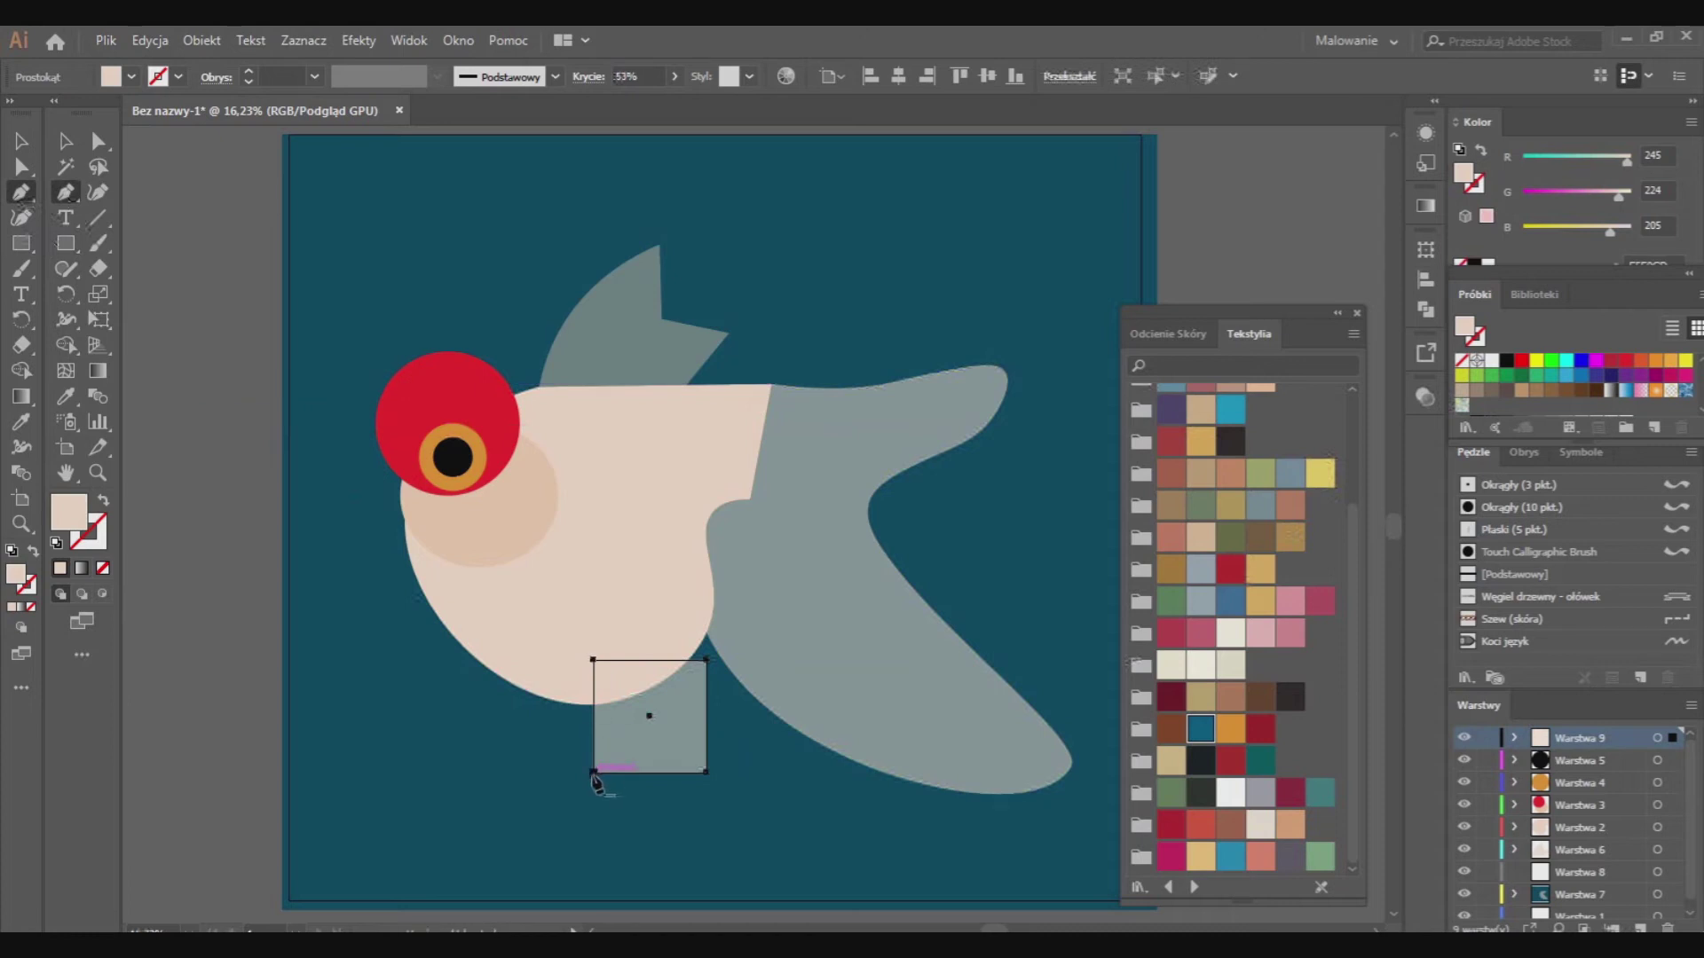
pyautogui.click(594, 772)
pyautogui.click(21, 217)
pyautogui.moveTo(675, 742); pyautogui.dragTo(629, 752)
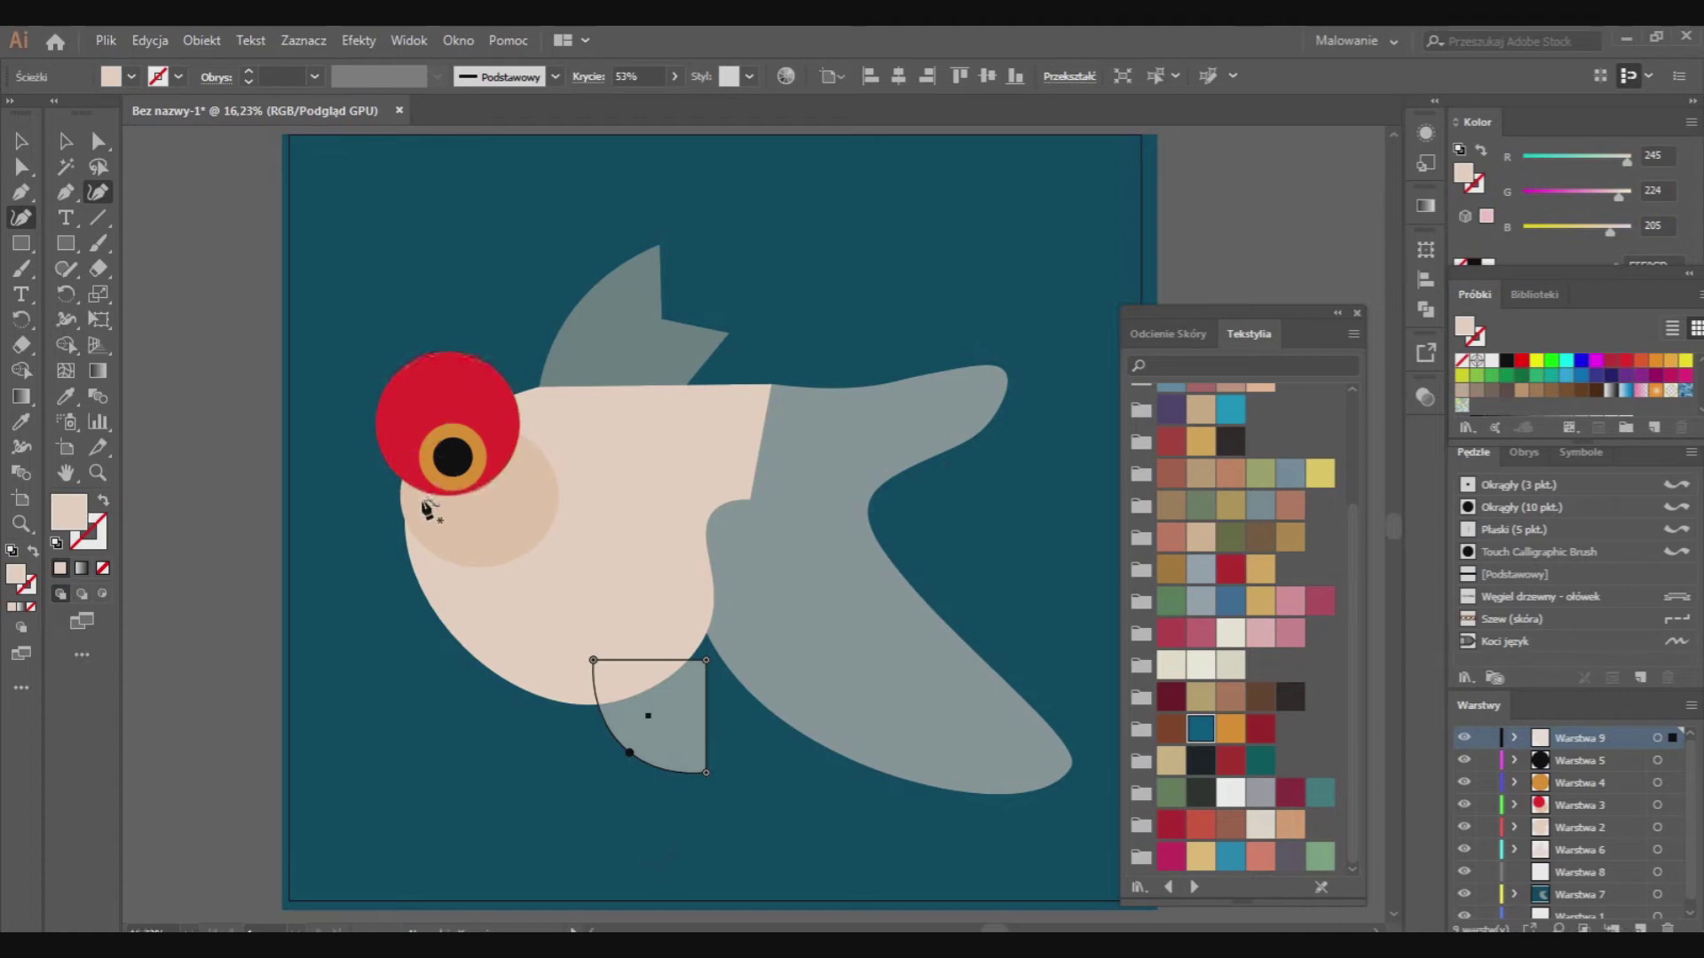
# On new layer Warstwa 10, pen a closed crescent mouth outline on the face
pyautogui.hotkey('ctrl', 'l')
pyautogui.click(515, 538)
pyautogui.moveTo(585, 552)
pyautogui.mouseDown()
pyautogui.moveTo(564, 575)
pyautogui.moveTo(640, 551)
pyautogui.mouseUp()
pyautogui.click(515, 539)
pyautogui.click(578, 546)
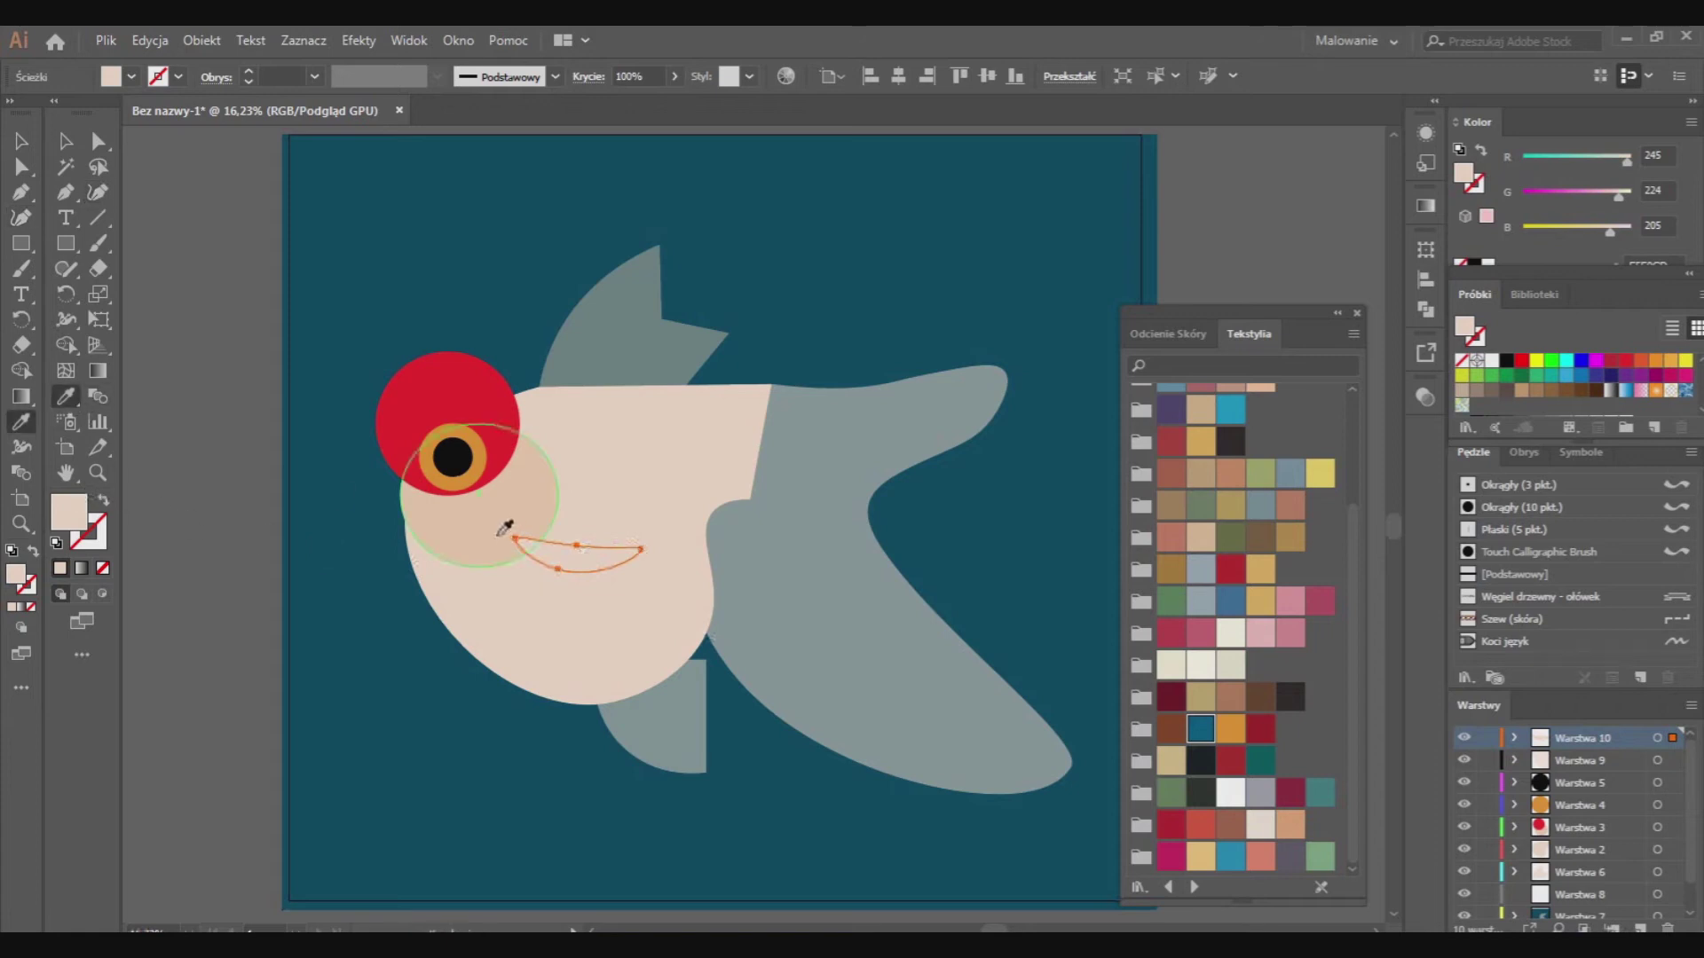
# Move the crescent mouth into place and undo a stray face distortion
pyautogui.press('v')
pyautogui.moveTo(593, 567); pyautogui.dragTo(600, 576)
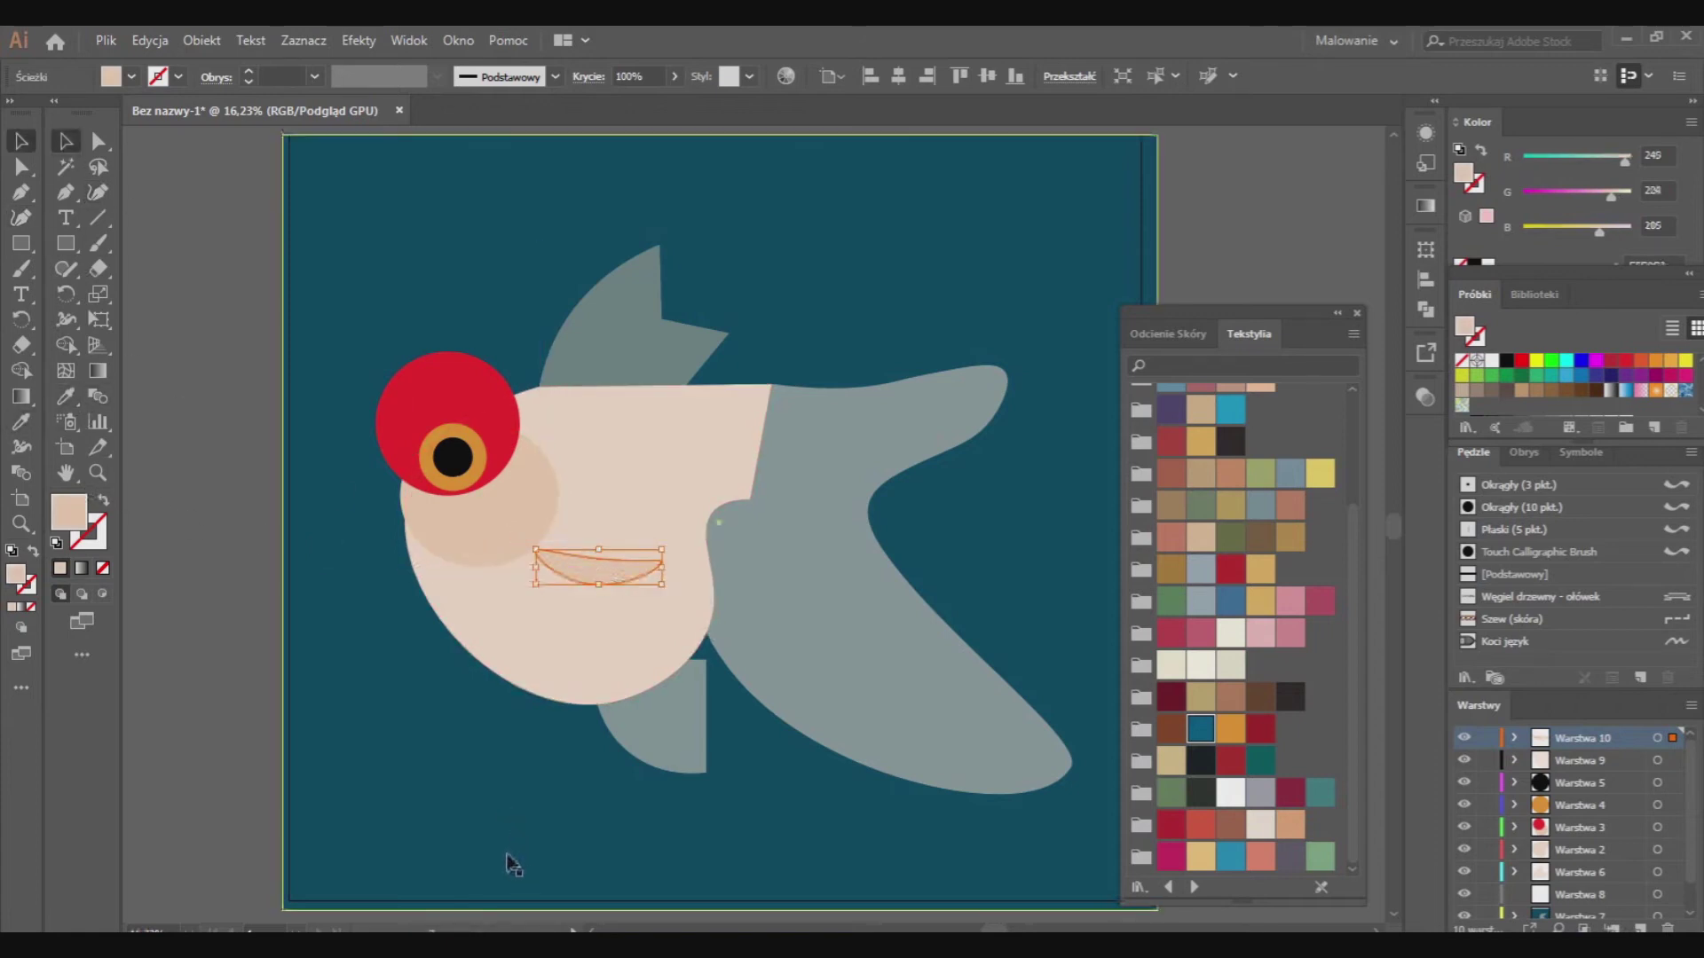
pyautogui.hotkey('shift', '`')
pyautogui.click(545, 397)
pyautogui.click(150, 40)
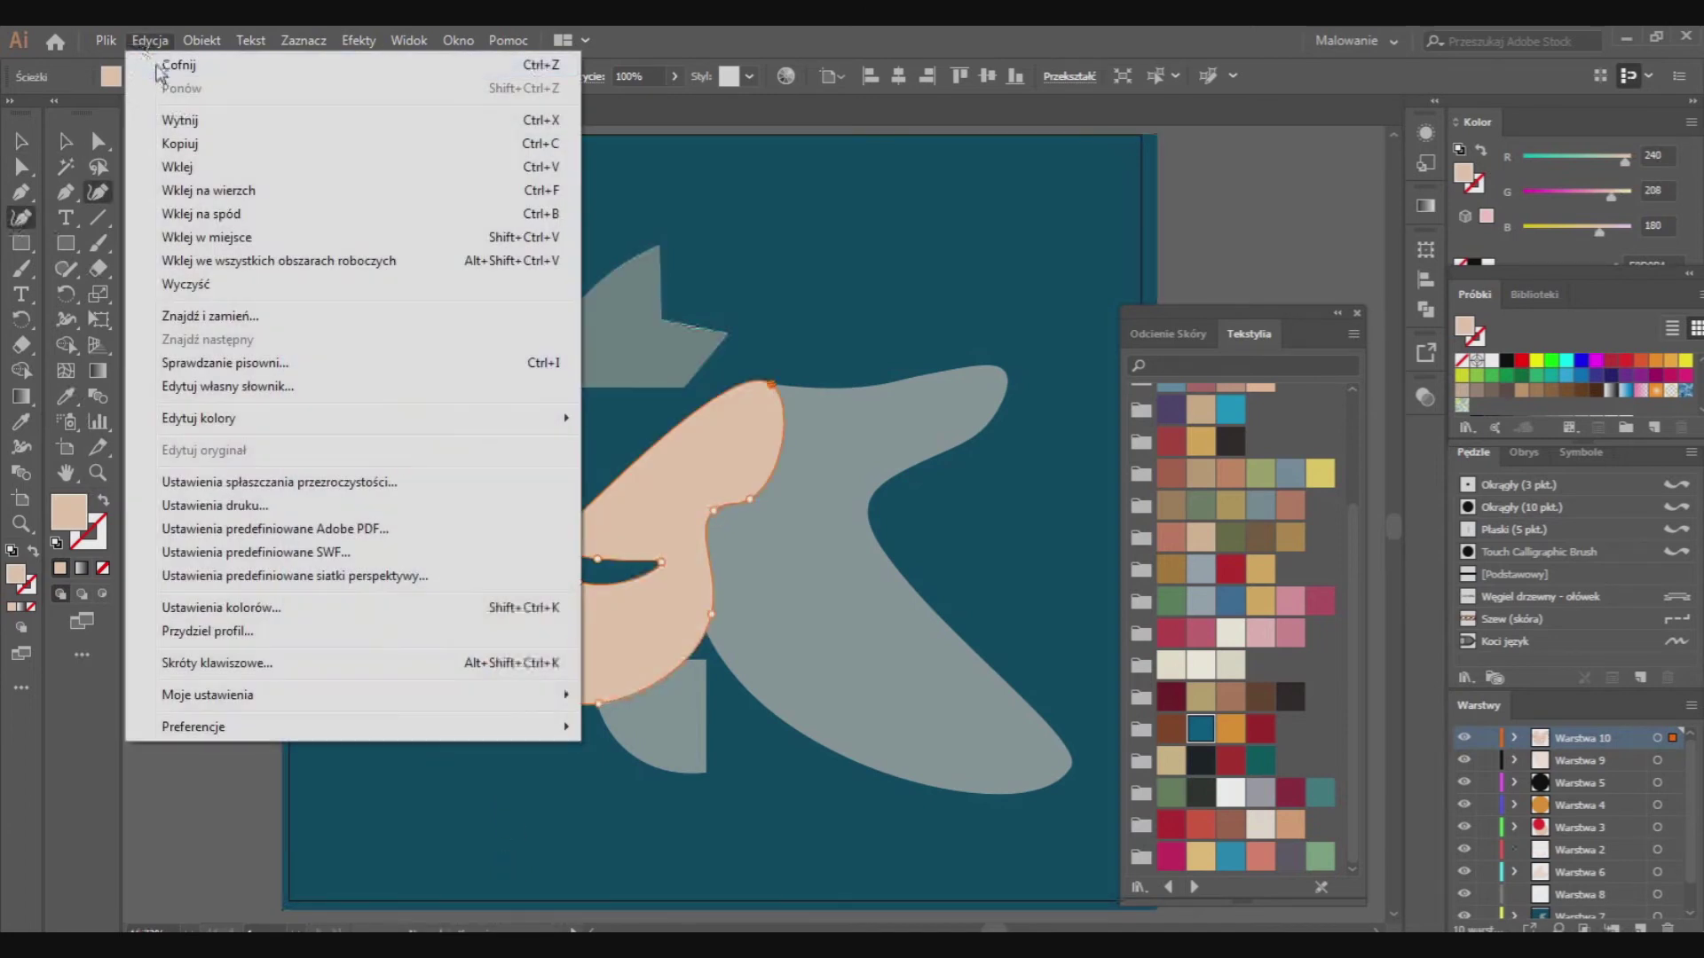
# Raise the body's top-left corner slightly and add a curve point on the tail's top edge
pyautogui.click(451, 630)
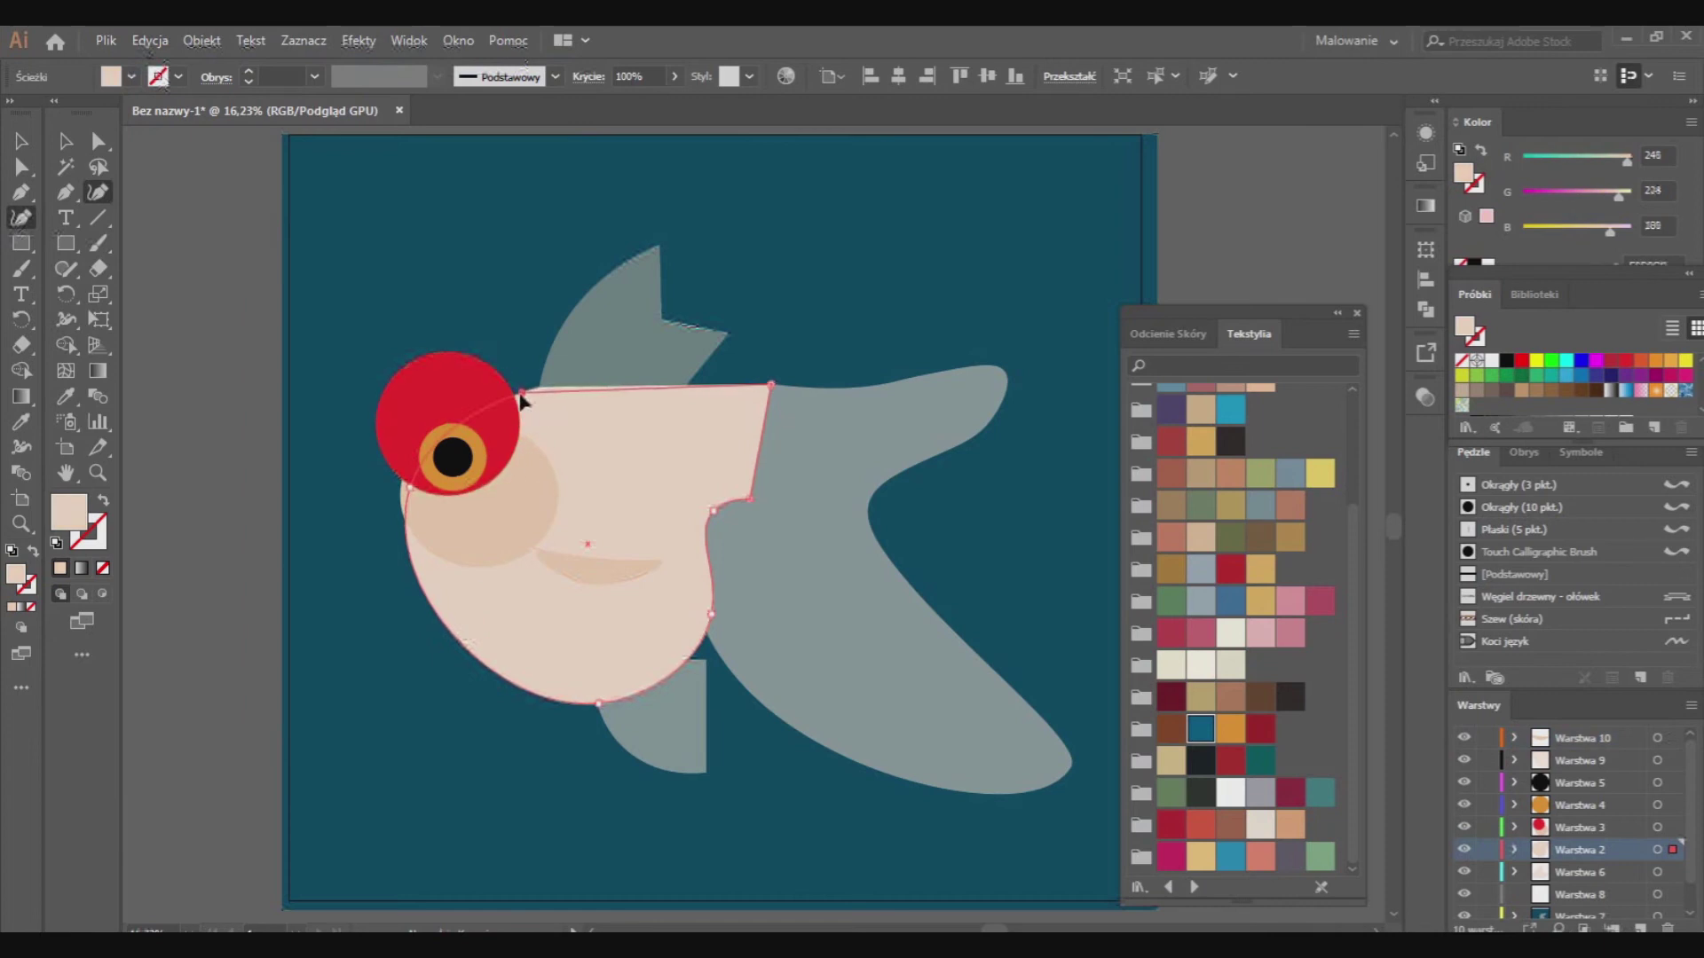
pyautogui.moveTo(551, 388); pyautogui.dragTo(541, 382)
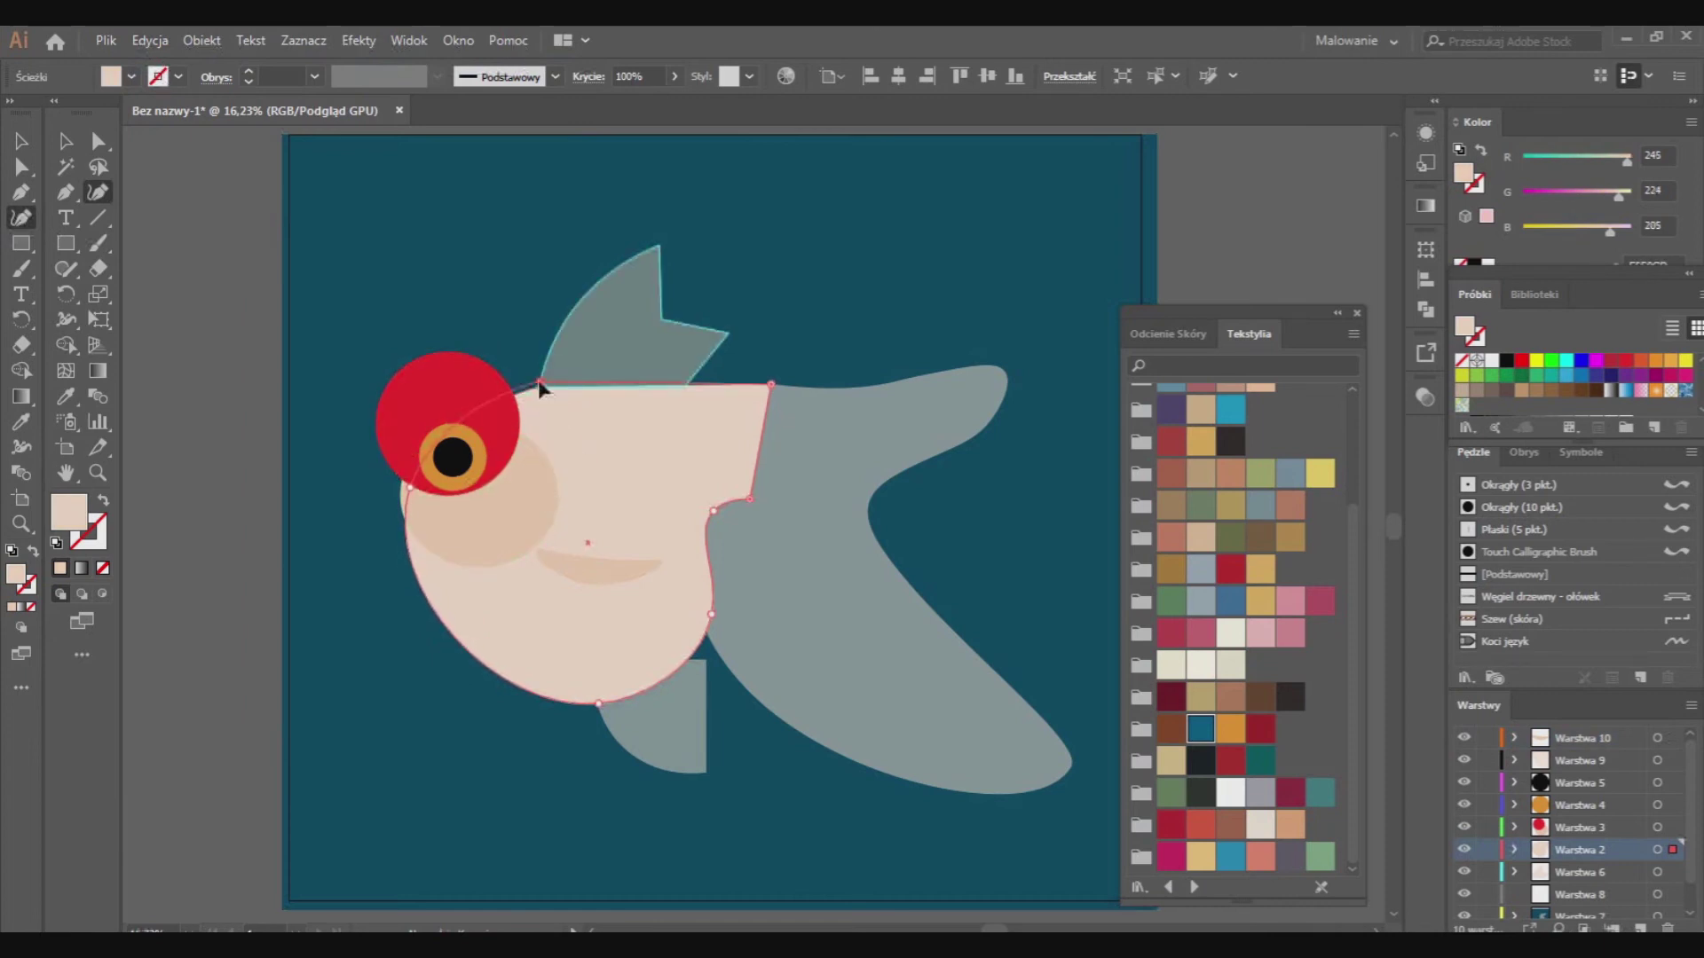
pyautogui.click(815, 388)
# Undo the added curve point, remove extra anchors along the tail's top edge, and deselect
pyautogui.click(151, 41)
pyautogui.click(230, 65)
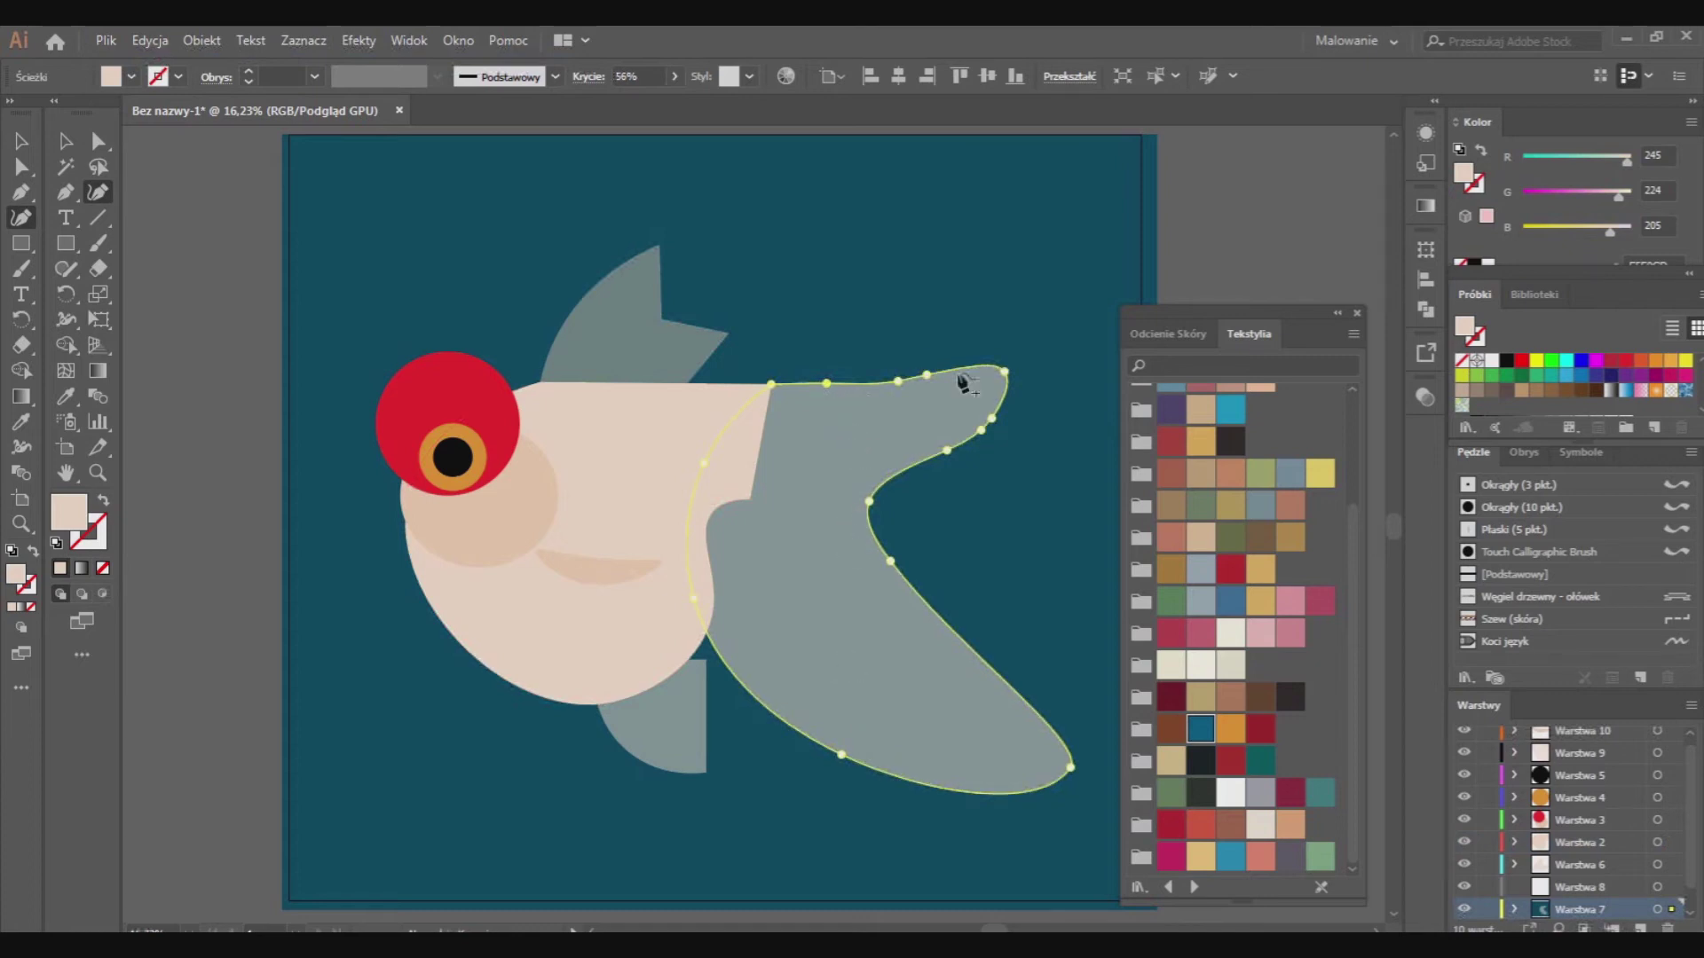
pyautogui.click(887, 378)
pyautogui.press('p')
pyautogui.click(994, 384)
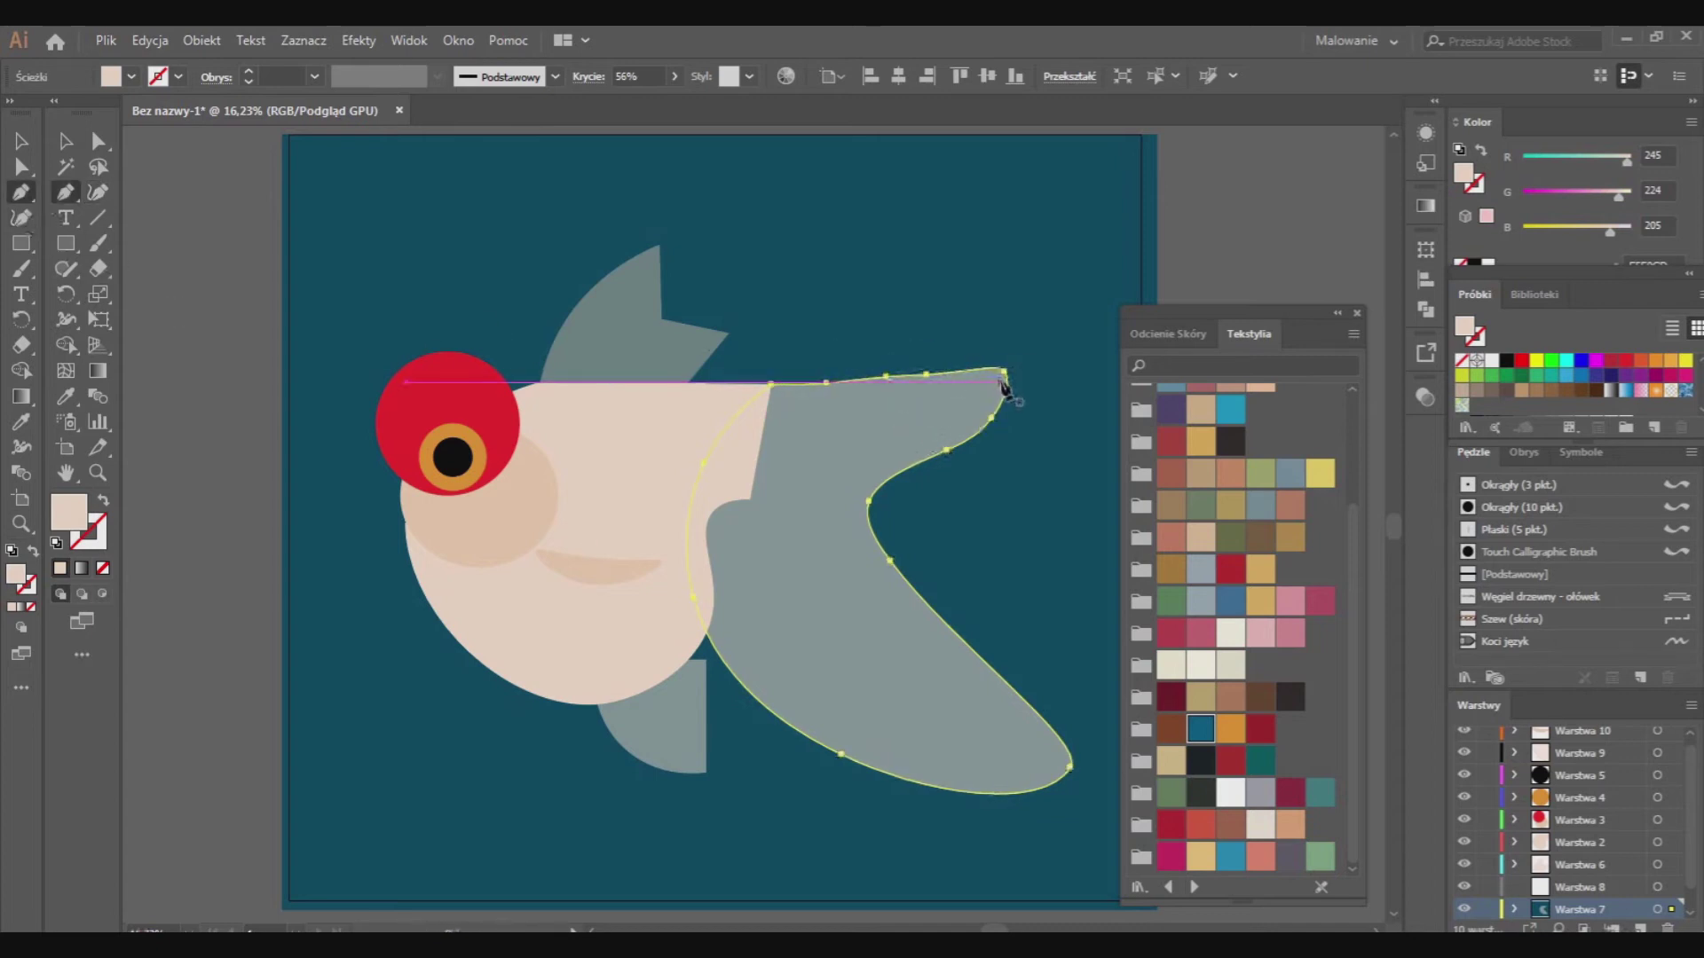
pyautogui.click(888, 377)
pyautogui.click(827, 383)
pyautogui.click(303, 40)
pyautogui.click(319, 96)
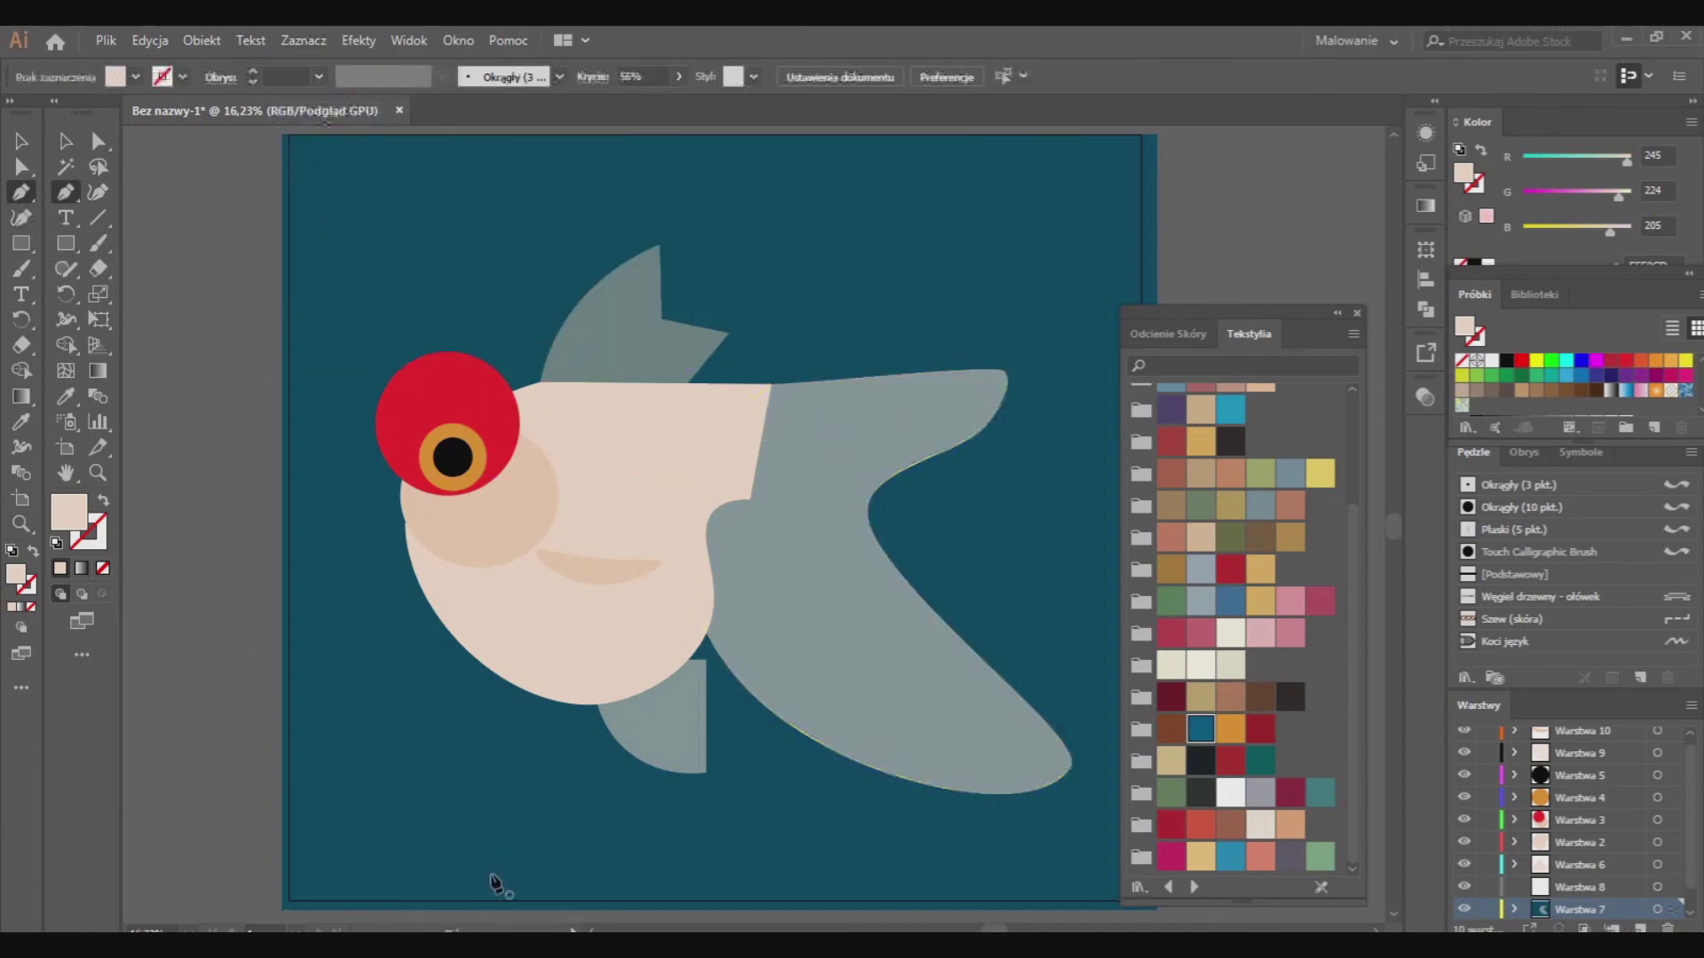
# Fill the lower belly fin with a skin tone and add new top layer Warstwa 11
pyautogui.press('v')
pyautogui.click(664, 729)
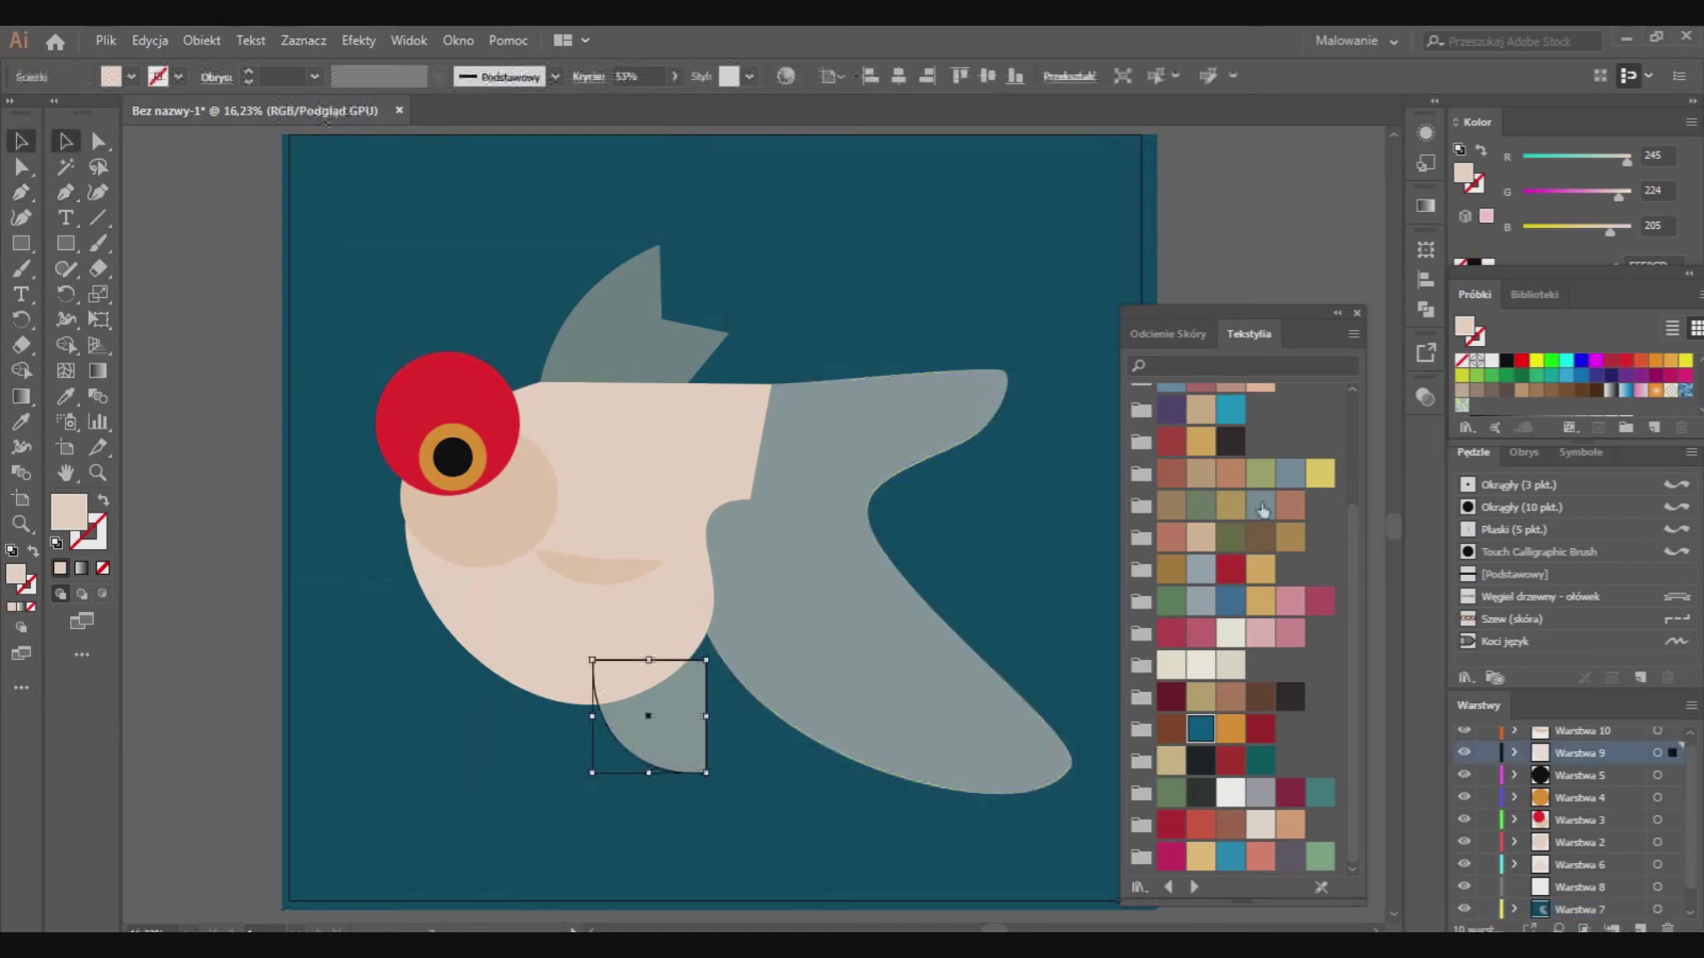
pyautogui.click(1168, 333)
pyautogui.click(1231, 430)
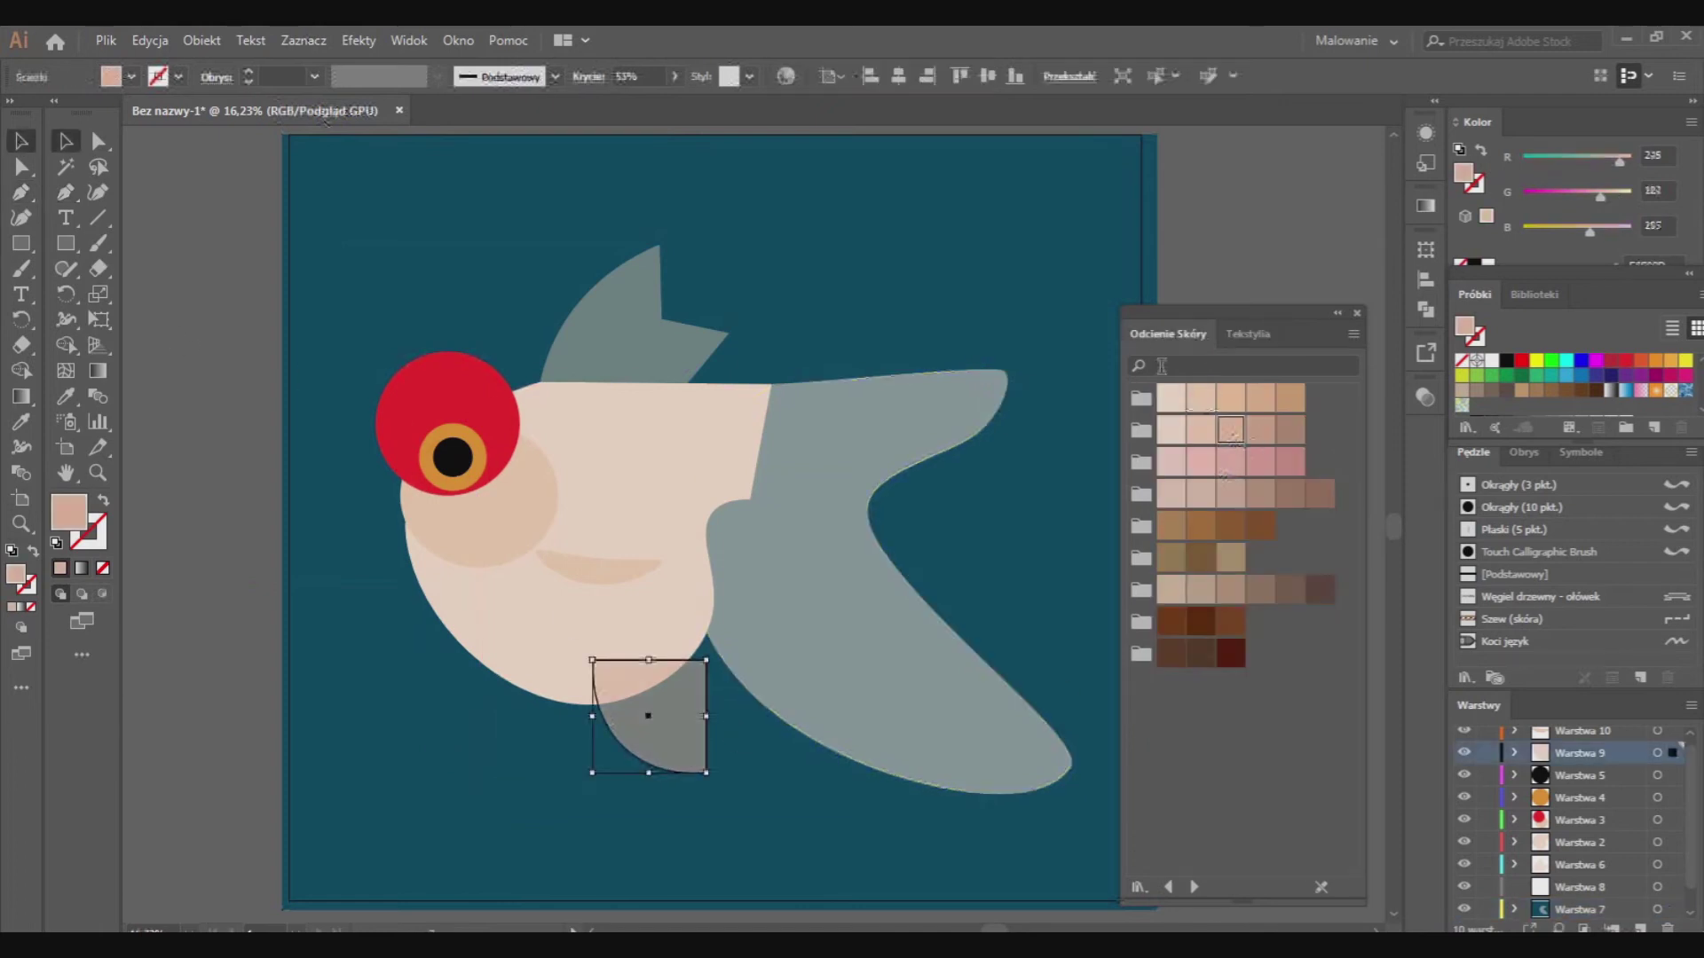
pyautogui.click(936, 683)
pyautogui.click(639, 328)
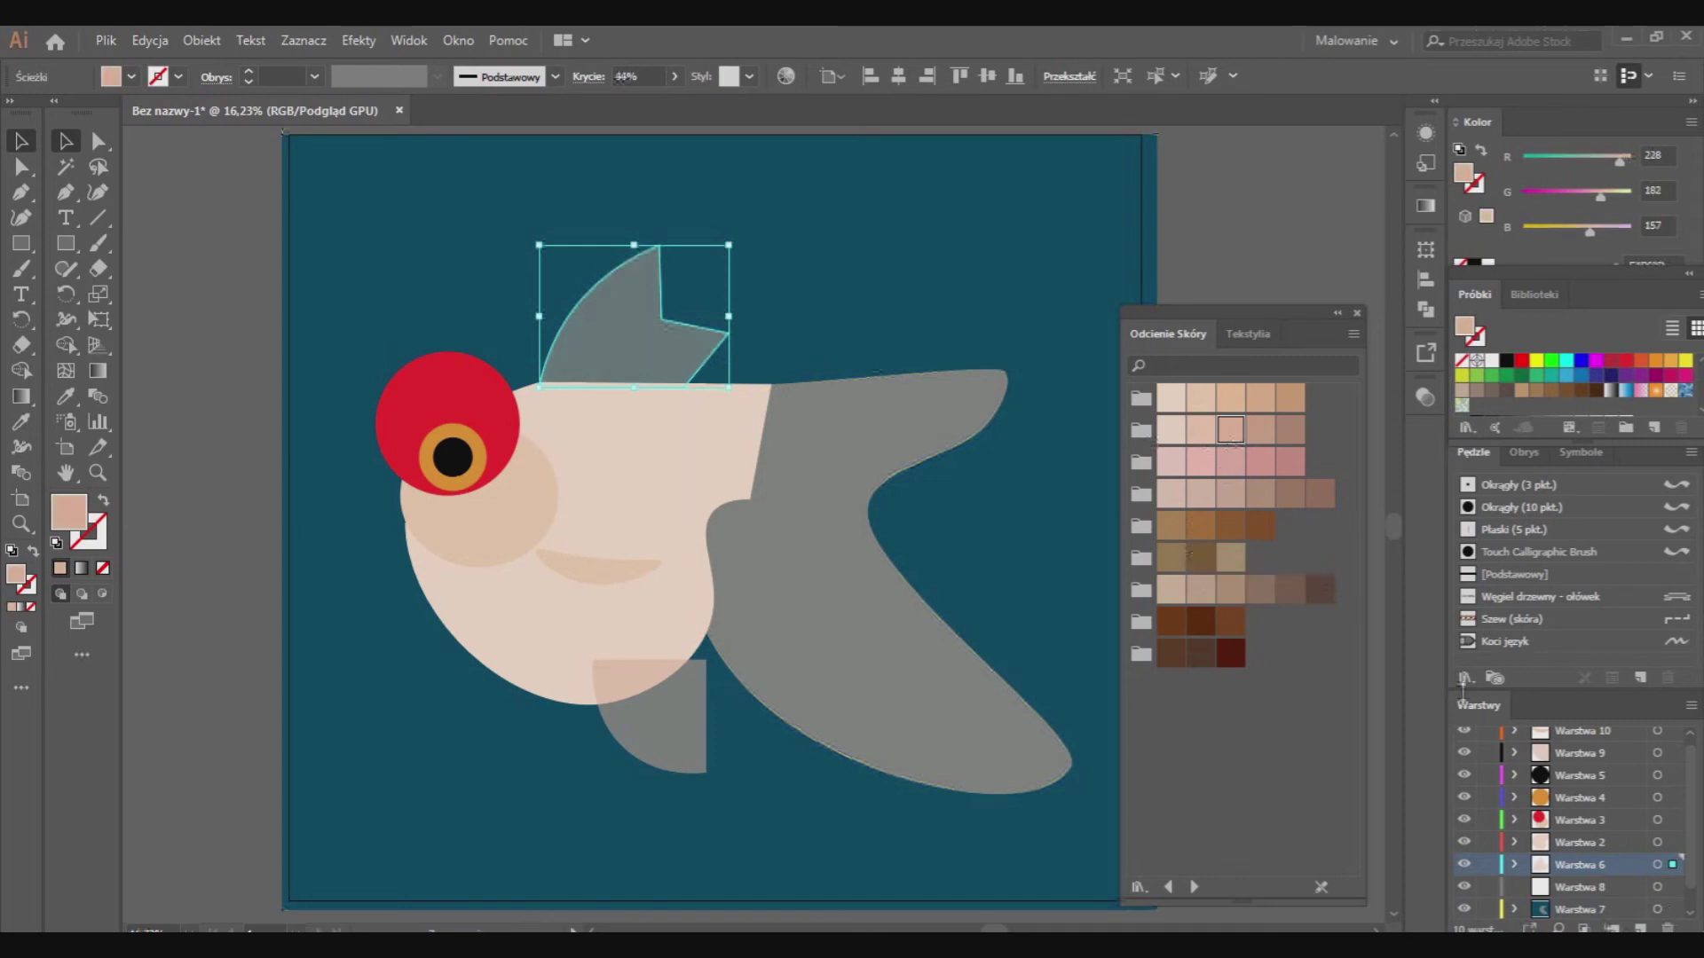
pyautogui.click(1641, 928)
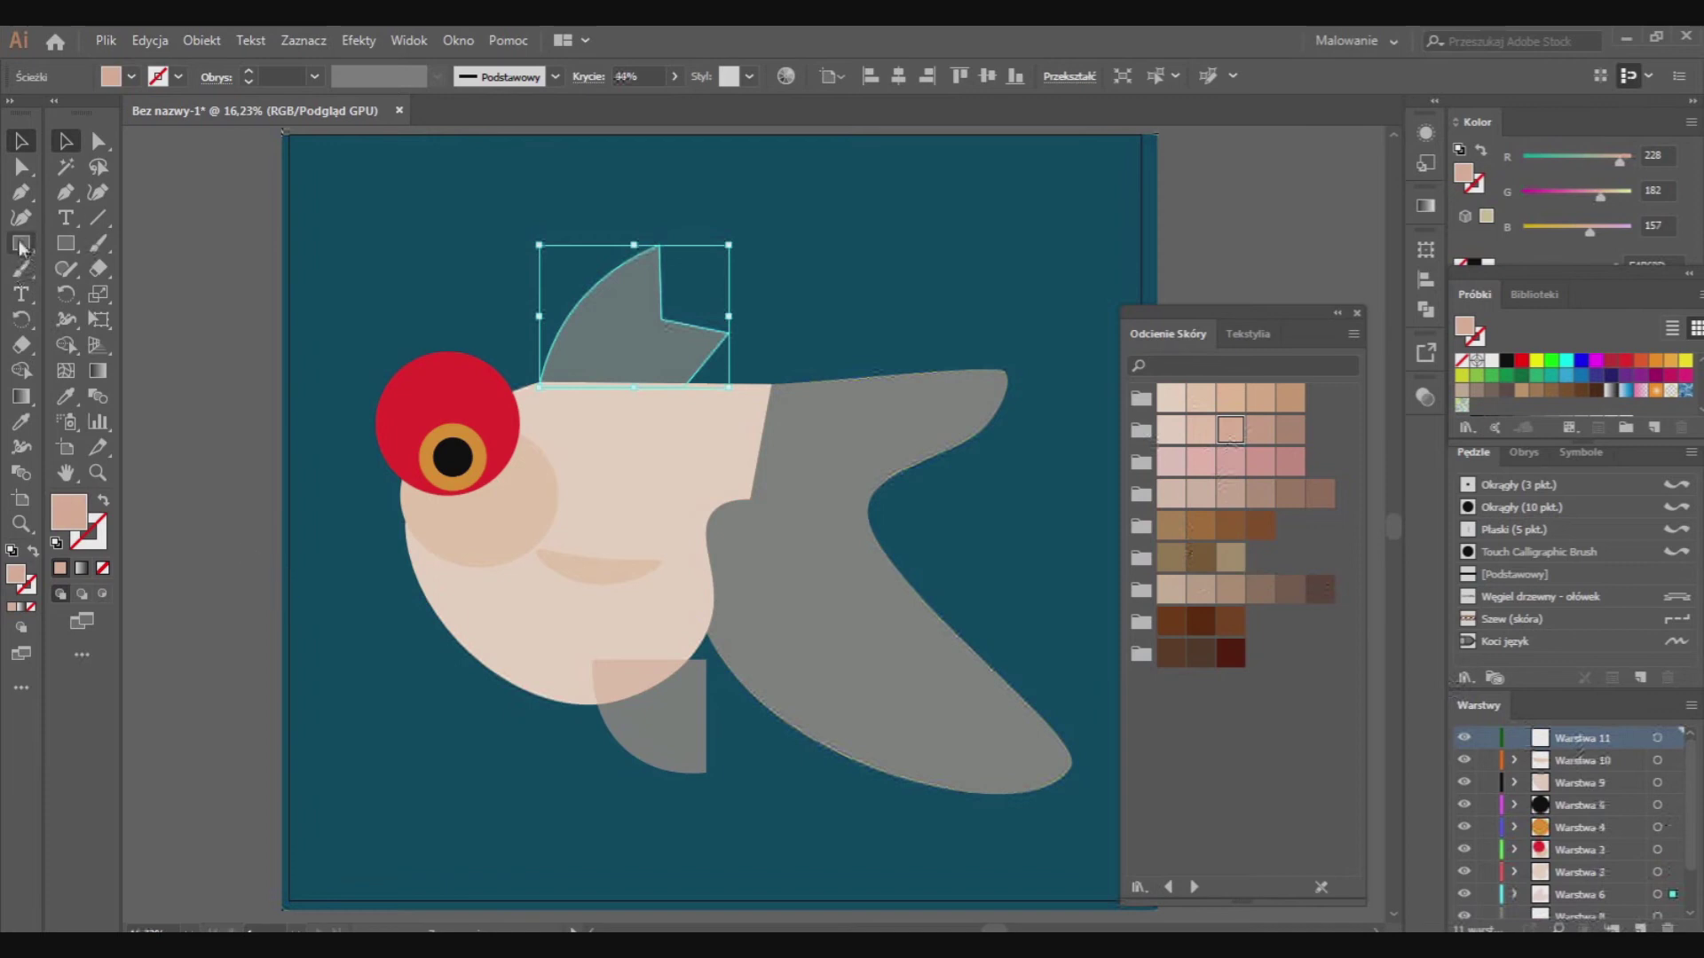
# Draw a long flat black ellipse below the fish and squash it into a thin sliver
pyautogui.moveTo(21, 247); pyautogui.dragTo(89, 283)
pyautogui.moveTo(336, 761); pyautogui.dragTo(593, 788)
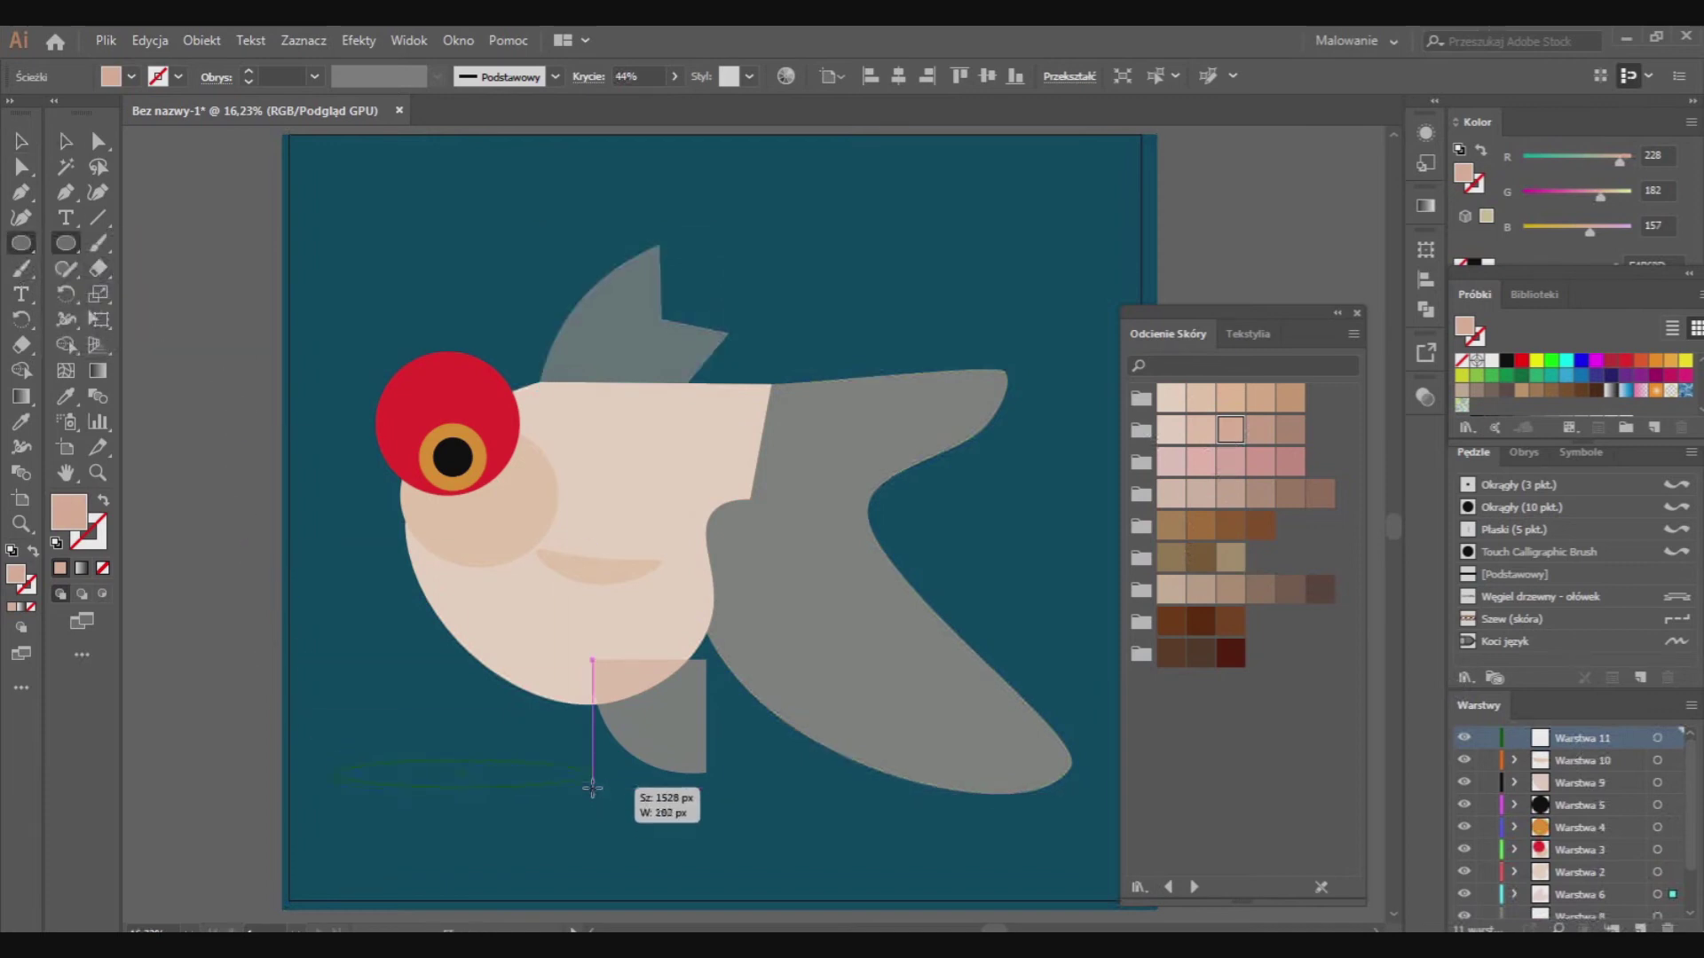
pyautogui.click(130, 76)
pyautogui.click(13, 112)
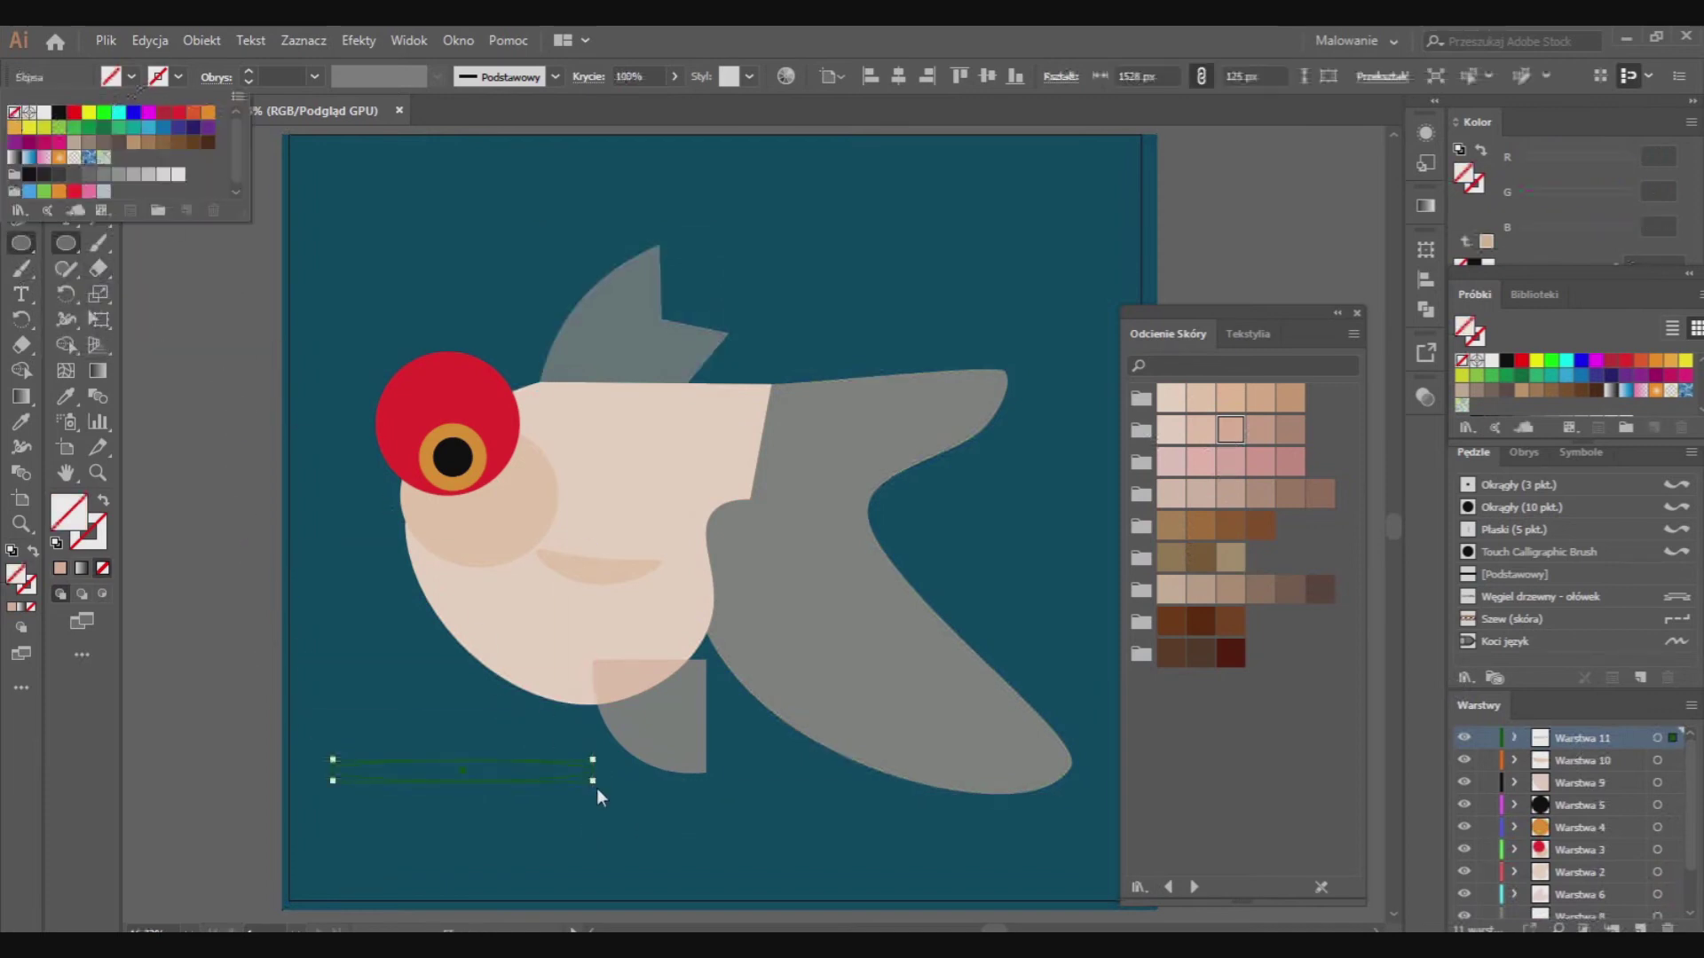
pyautogui.click(58, 113)
pyautogui.press('z')
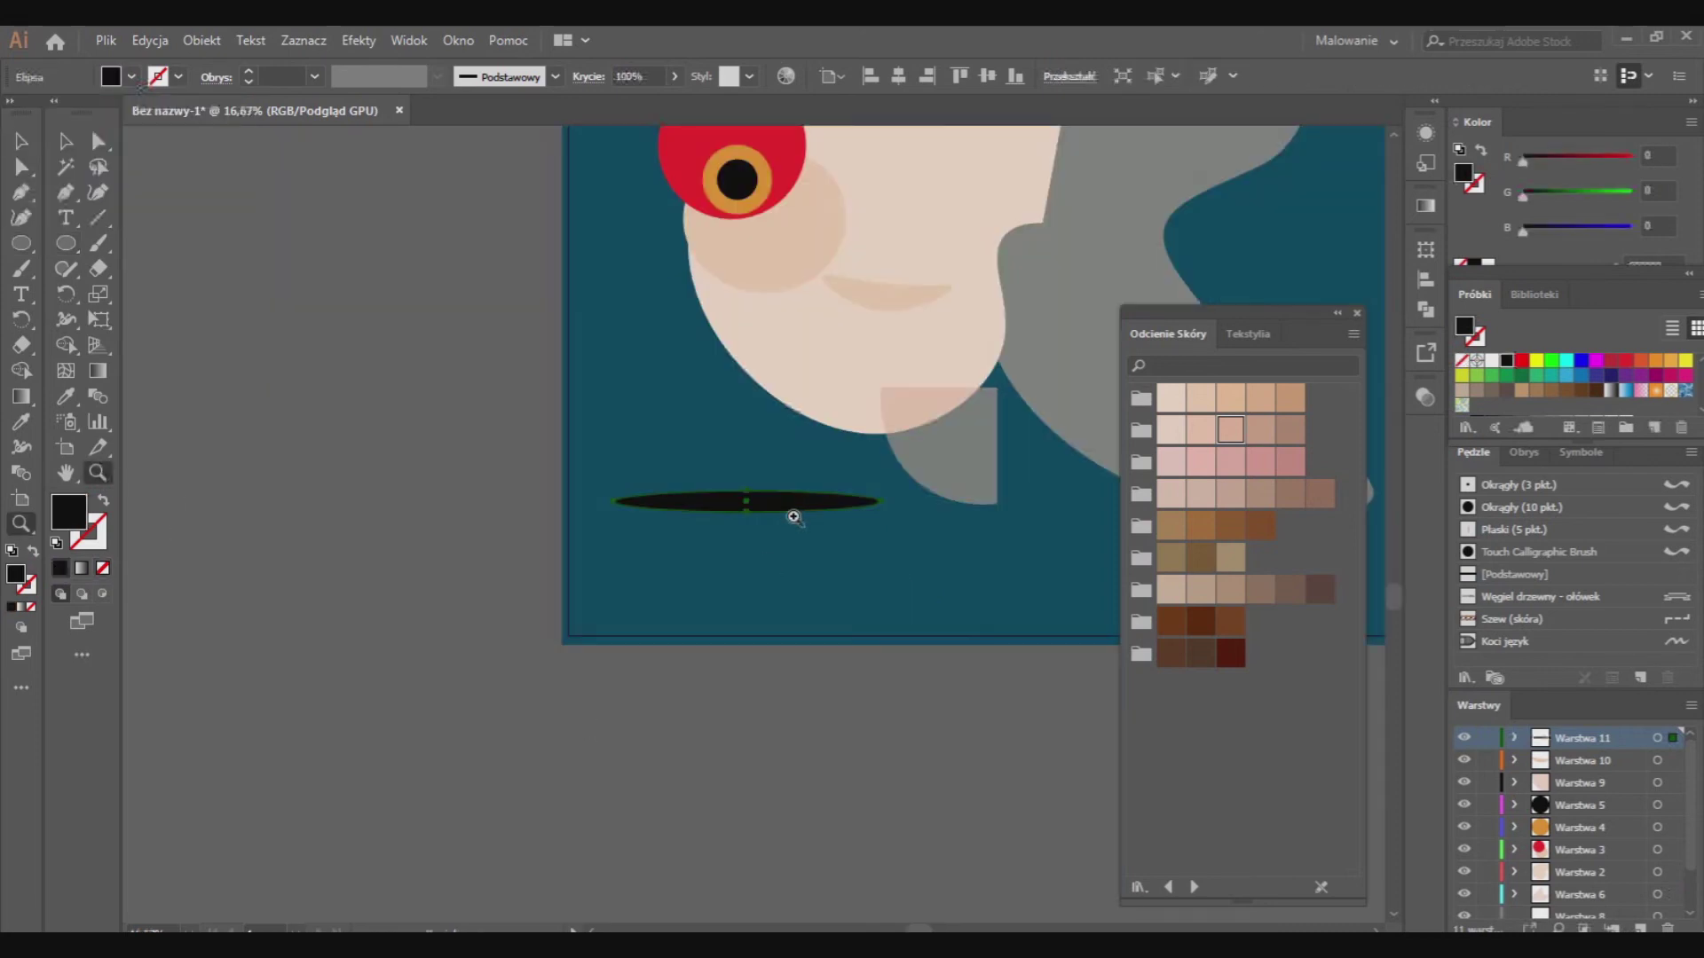
pyautogui.click(790, 513)
pyautogui.press('v')
pyautogui.click(609, 493)
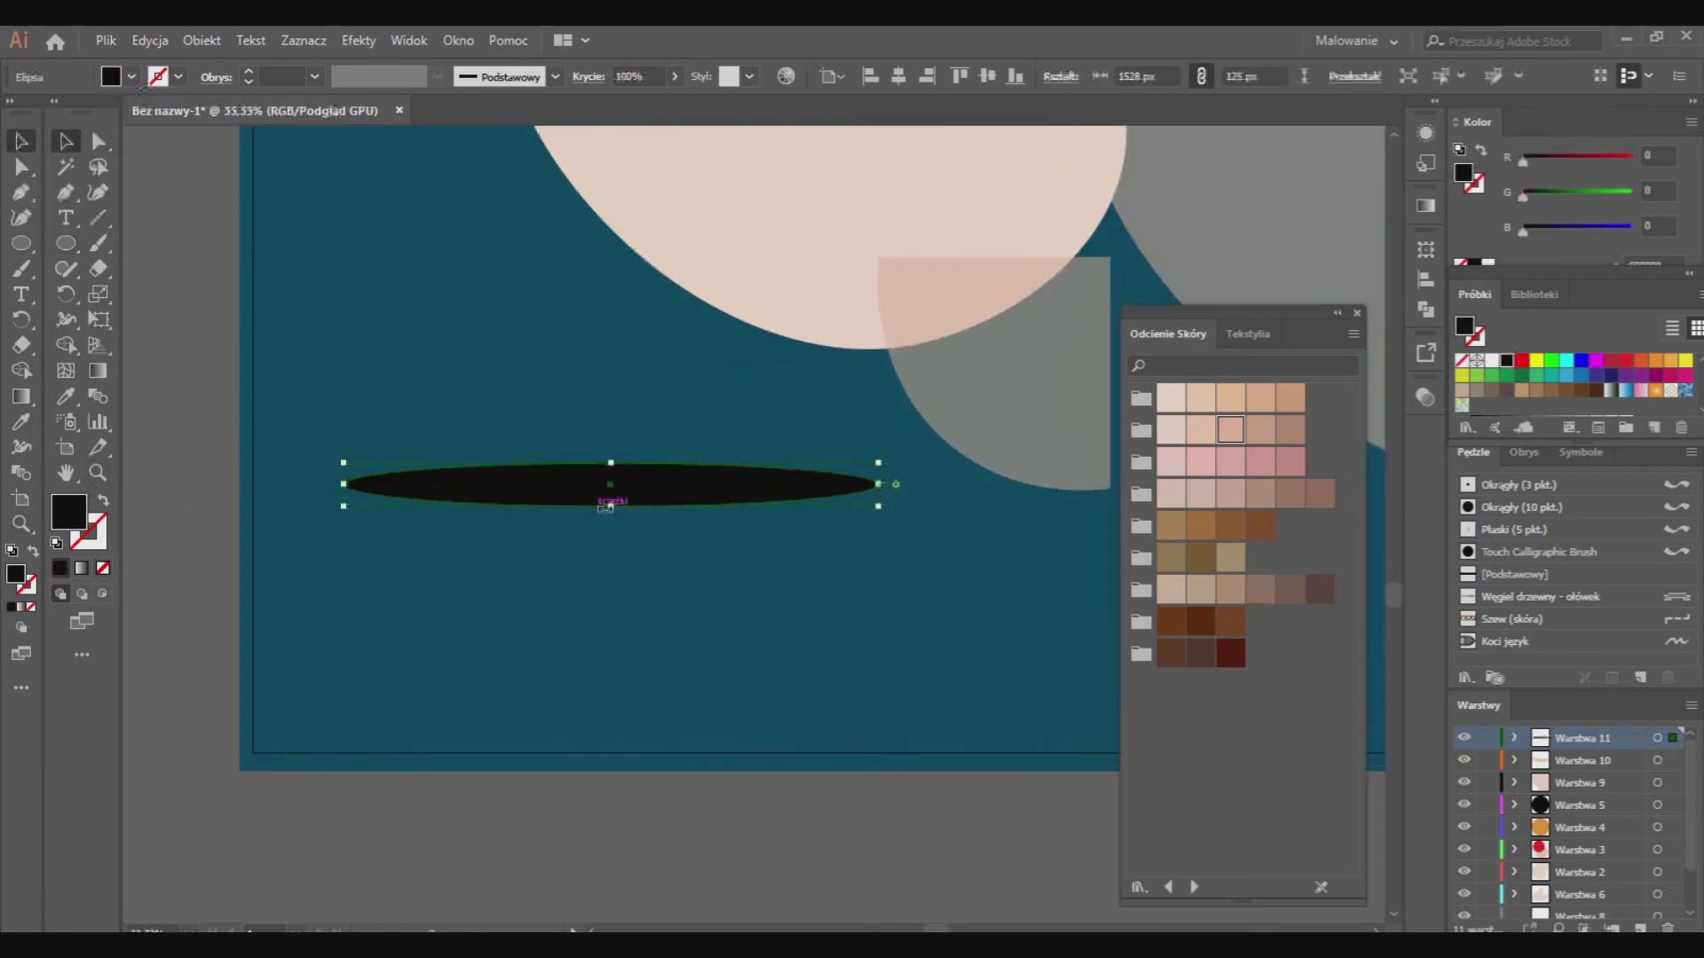
pyautogui.moveTo(611, 492); pyautogui.dragTo(611, 484)
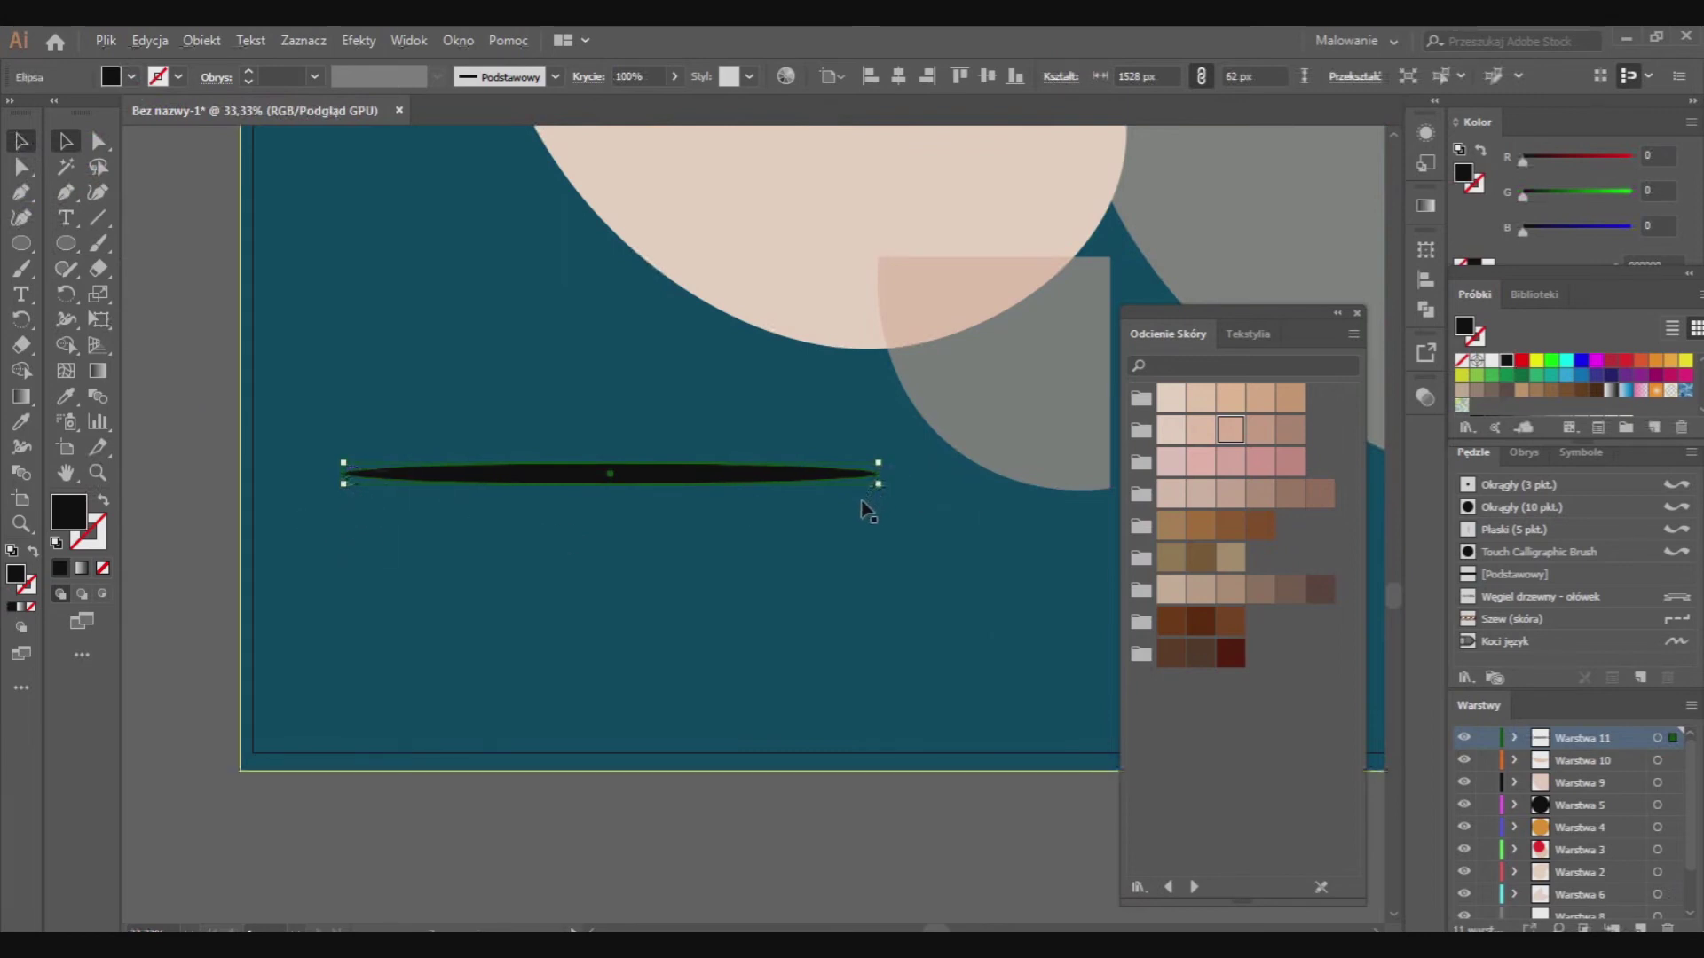
pyautogui.press('z')
pyautogui.keyDown('alt'); pyautogui.click(795, 509); pyautogui.keyUp('alt')
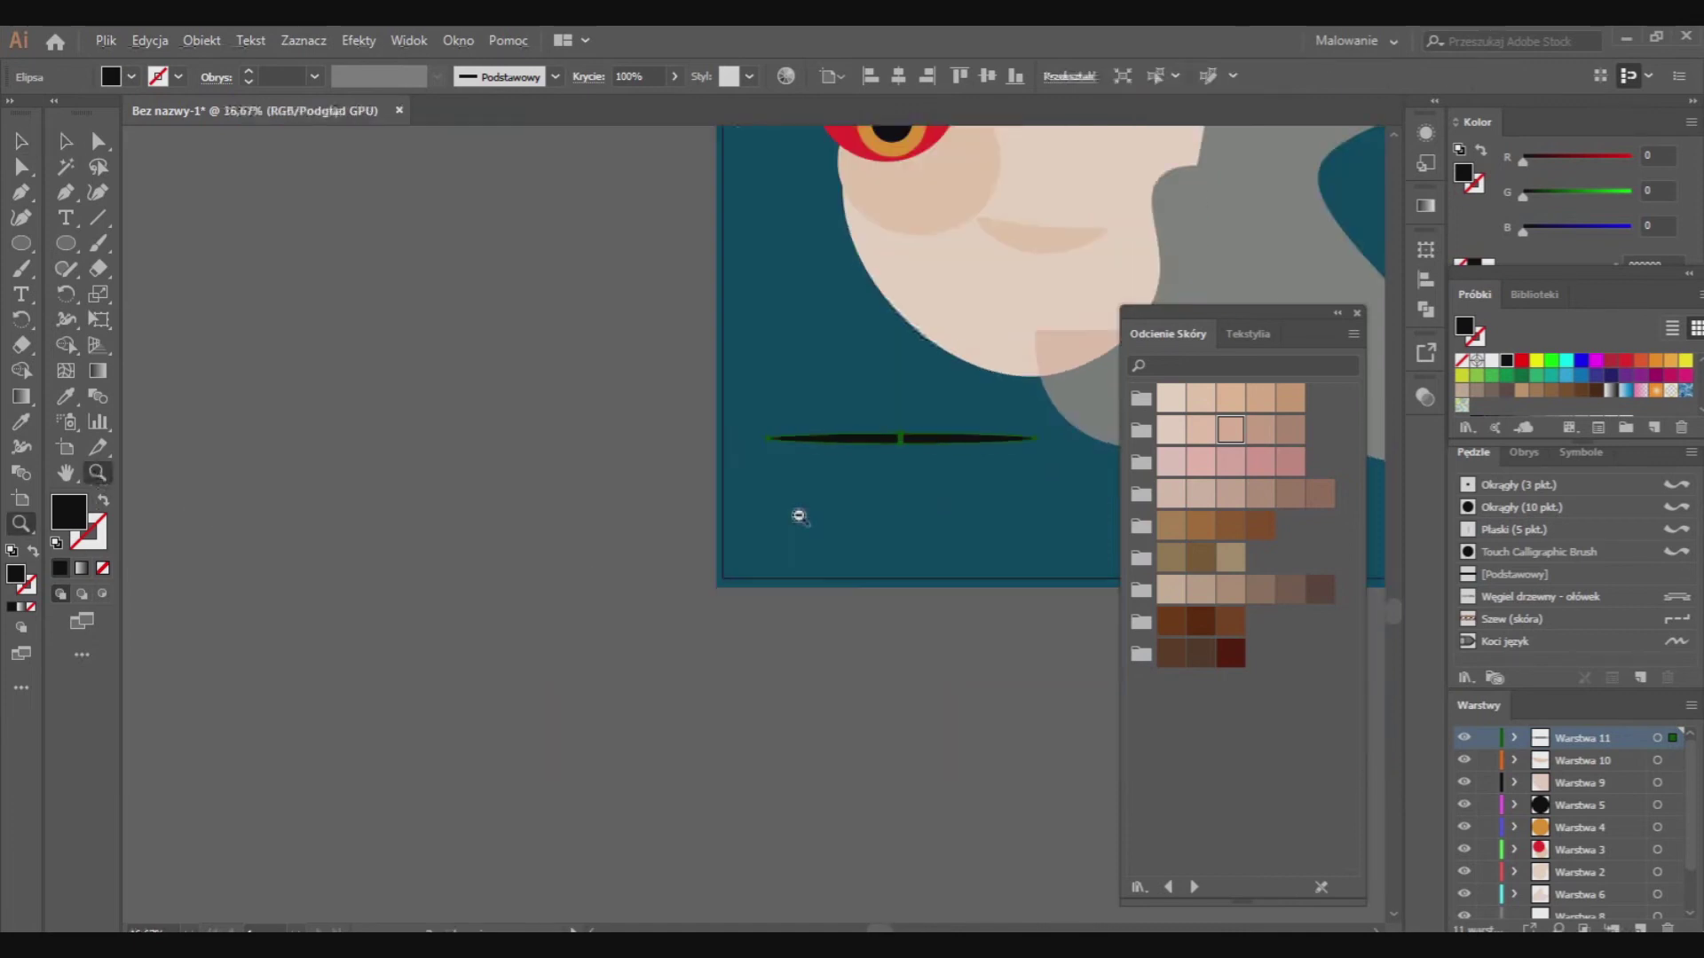
# Add anchors to shape the sliver into a tapered teardrop with a fatter, rounded right end
pyautogui.click(22, 192)
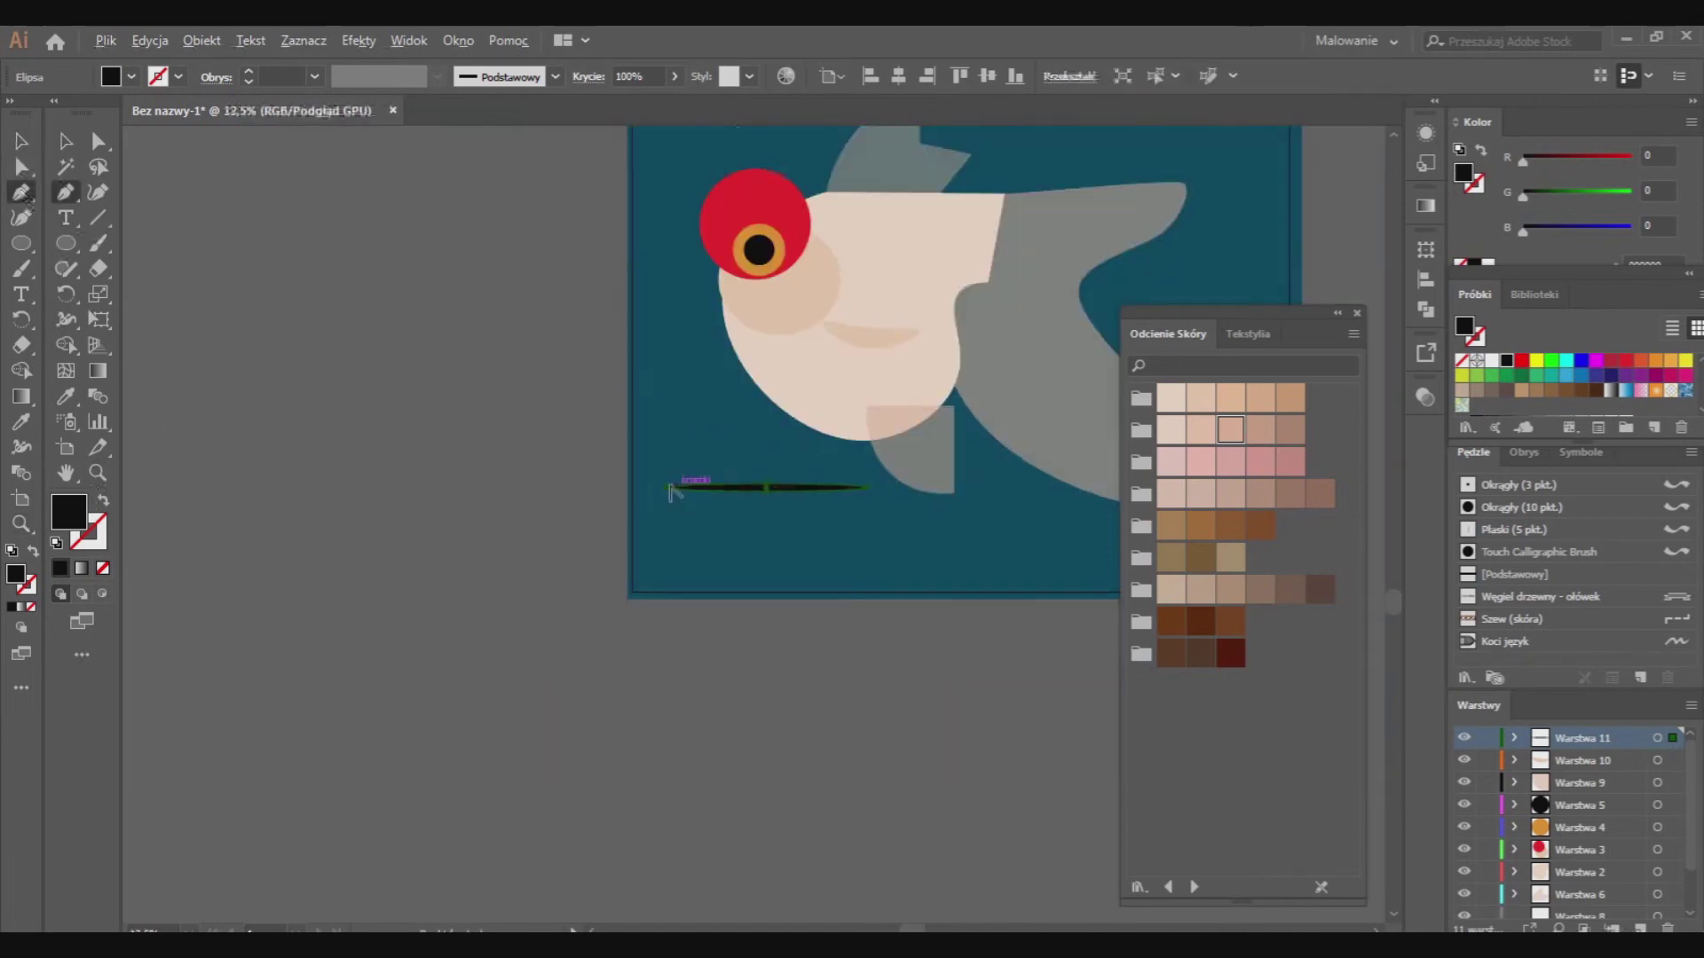
pyautogui.press('z')
pyautogui.click(857, 506)
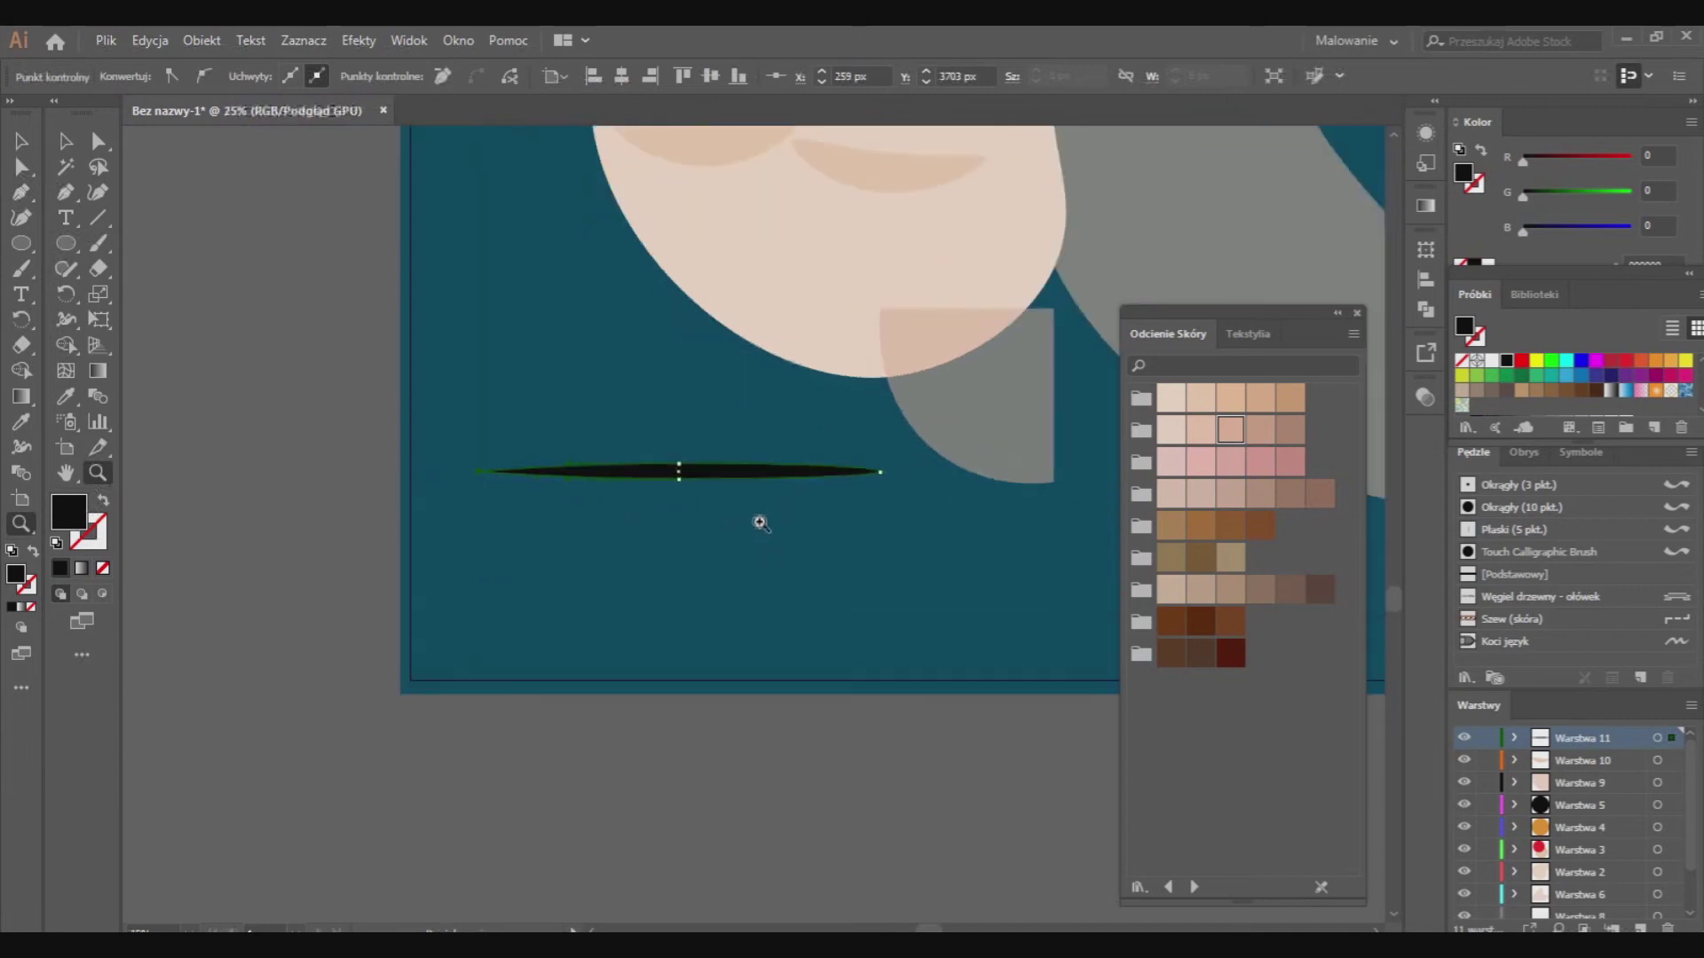
pyautogui.click(761, 524)
pyautogui.press('n')
pyautogui.click(817, 413)
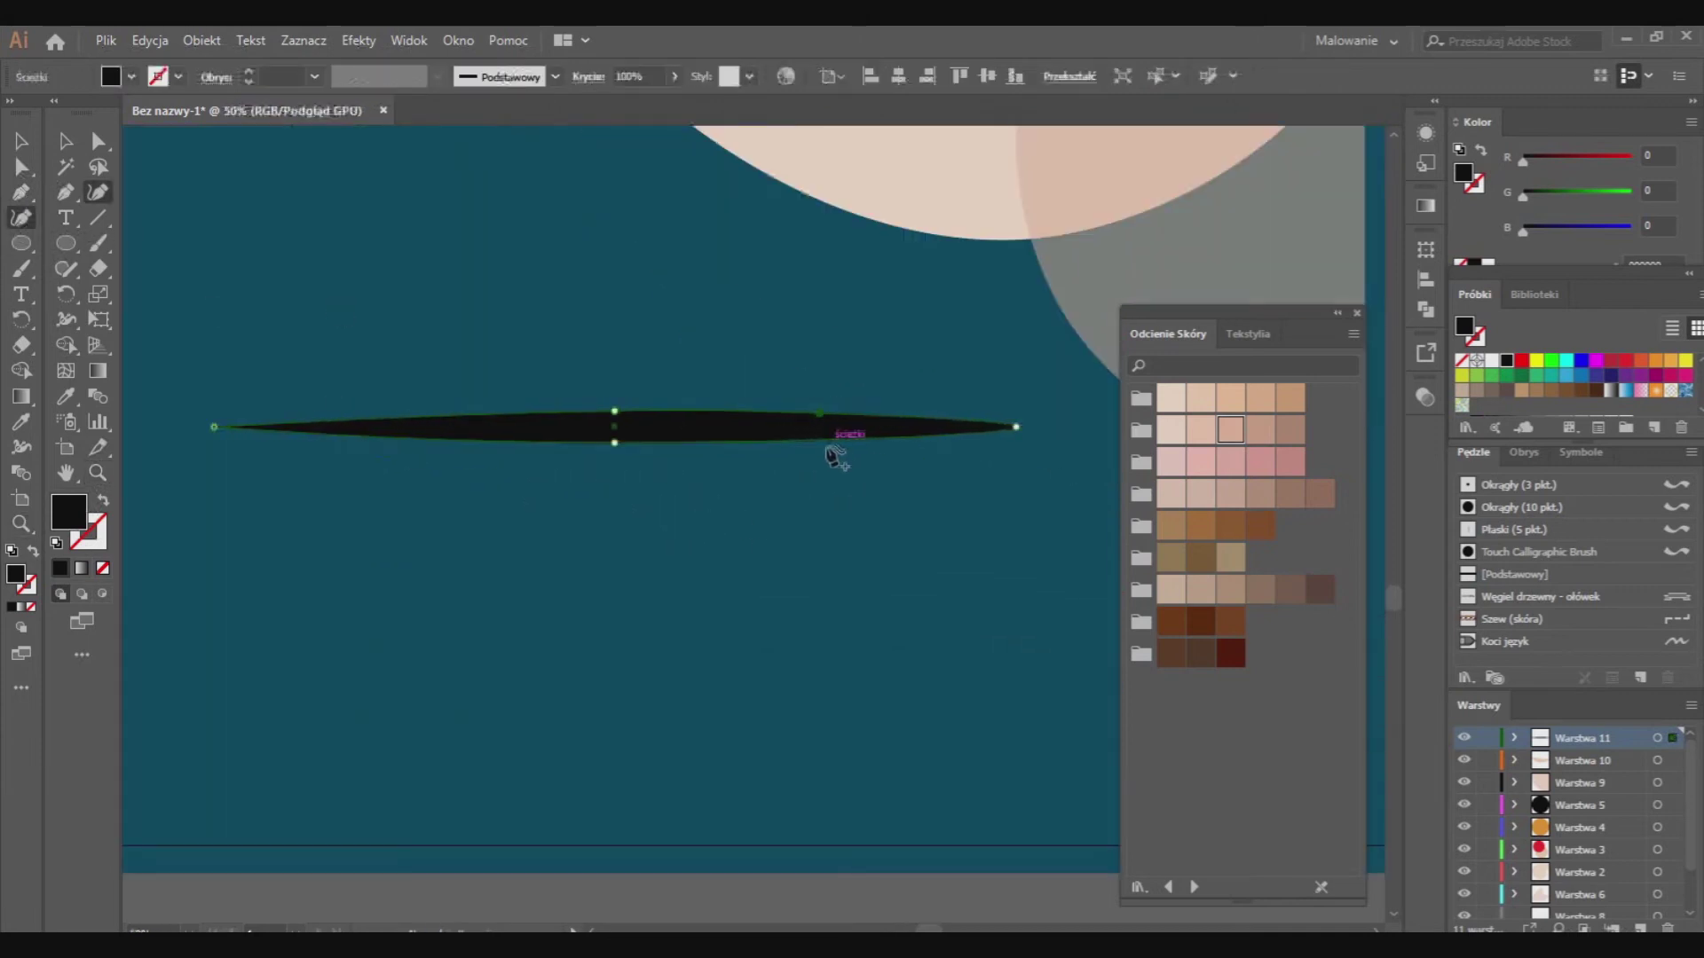
pyautogui.moveTo(817, 457); pyautogui.dragTo(817, 423)
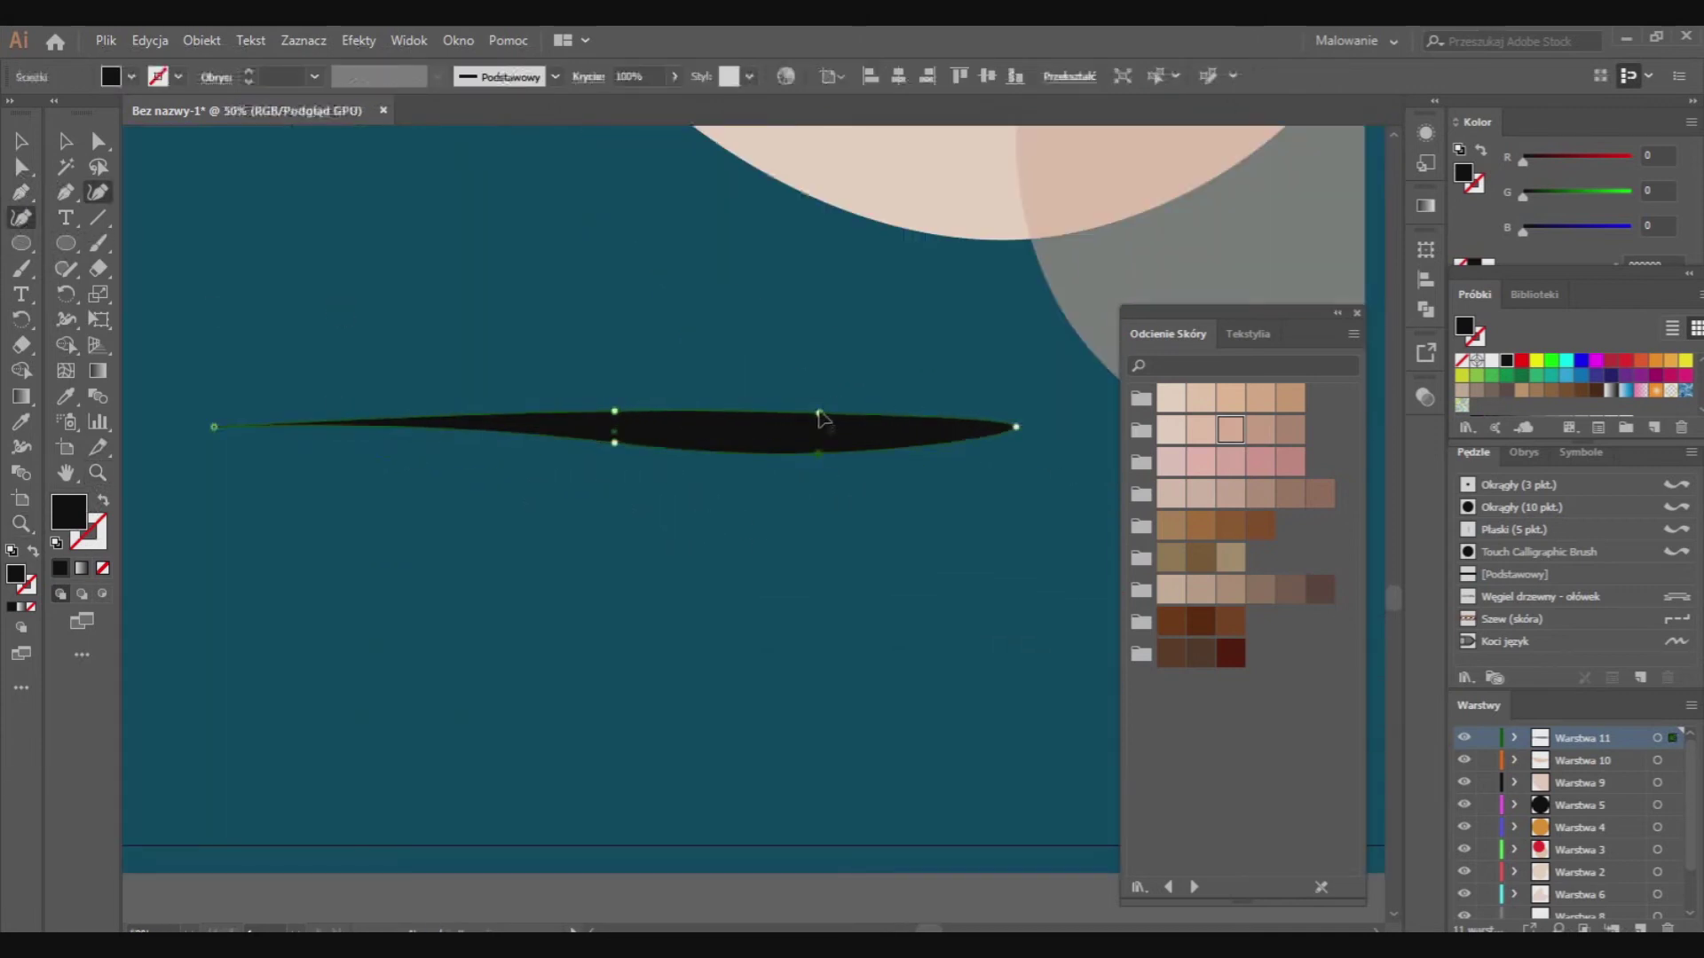
pyautogui.click(979, 440)
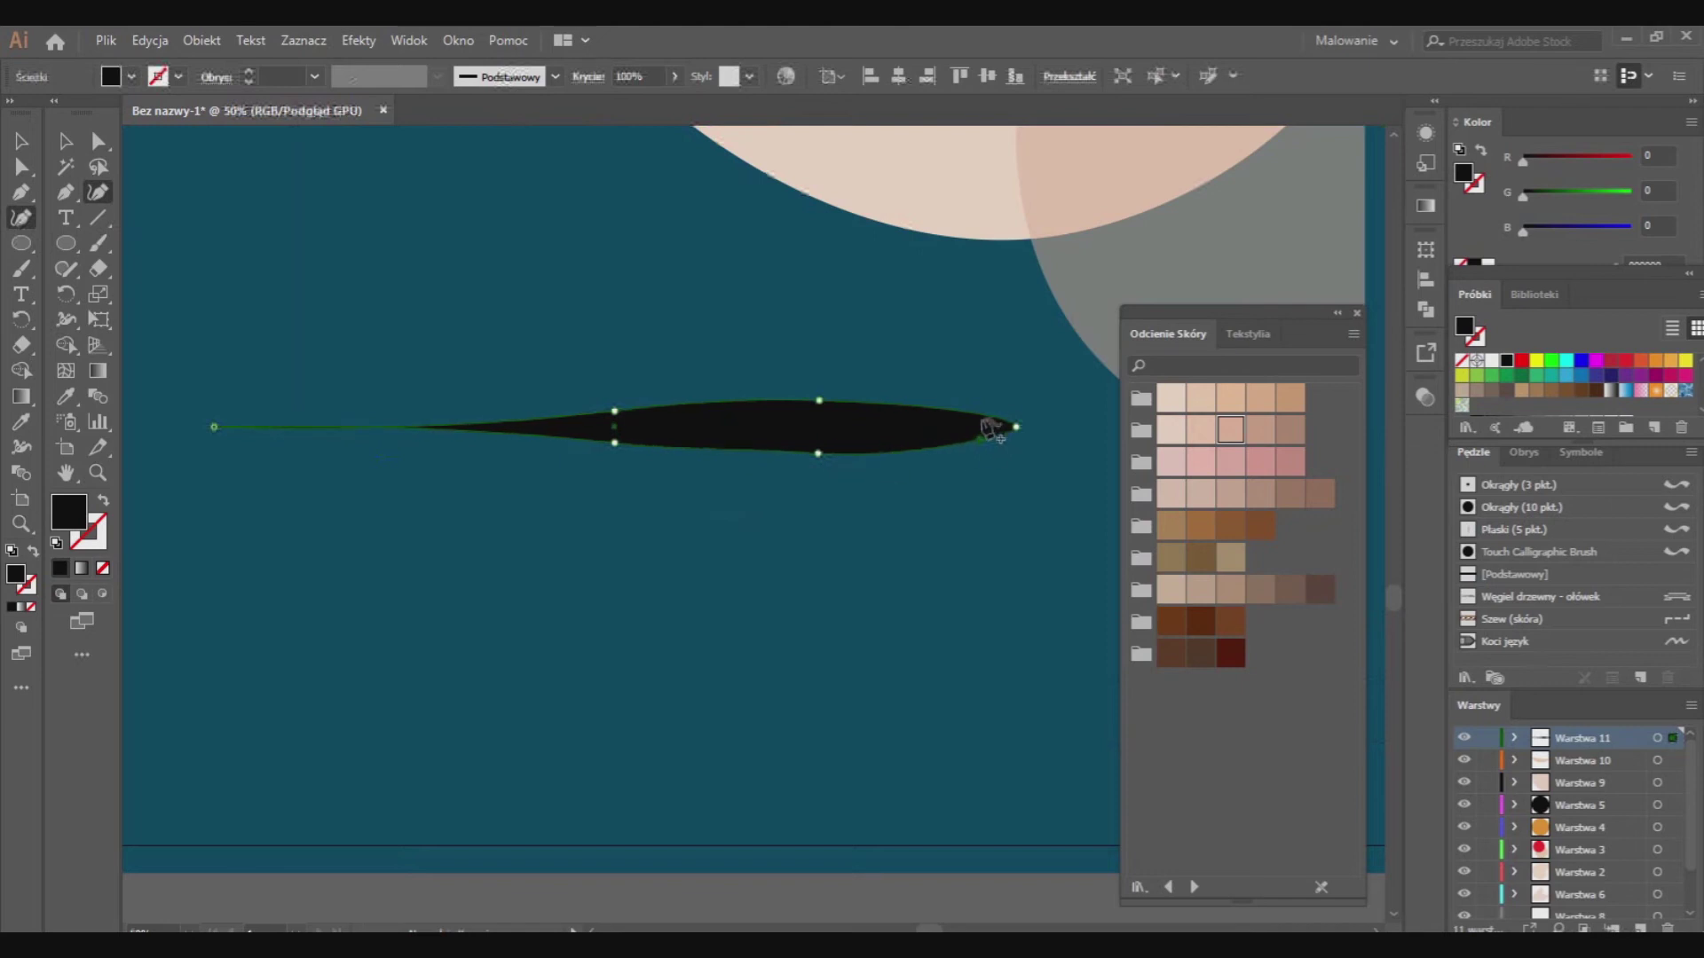
pyautogui.click(1016, 427)
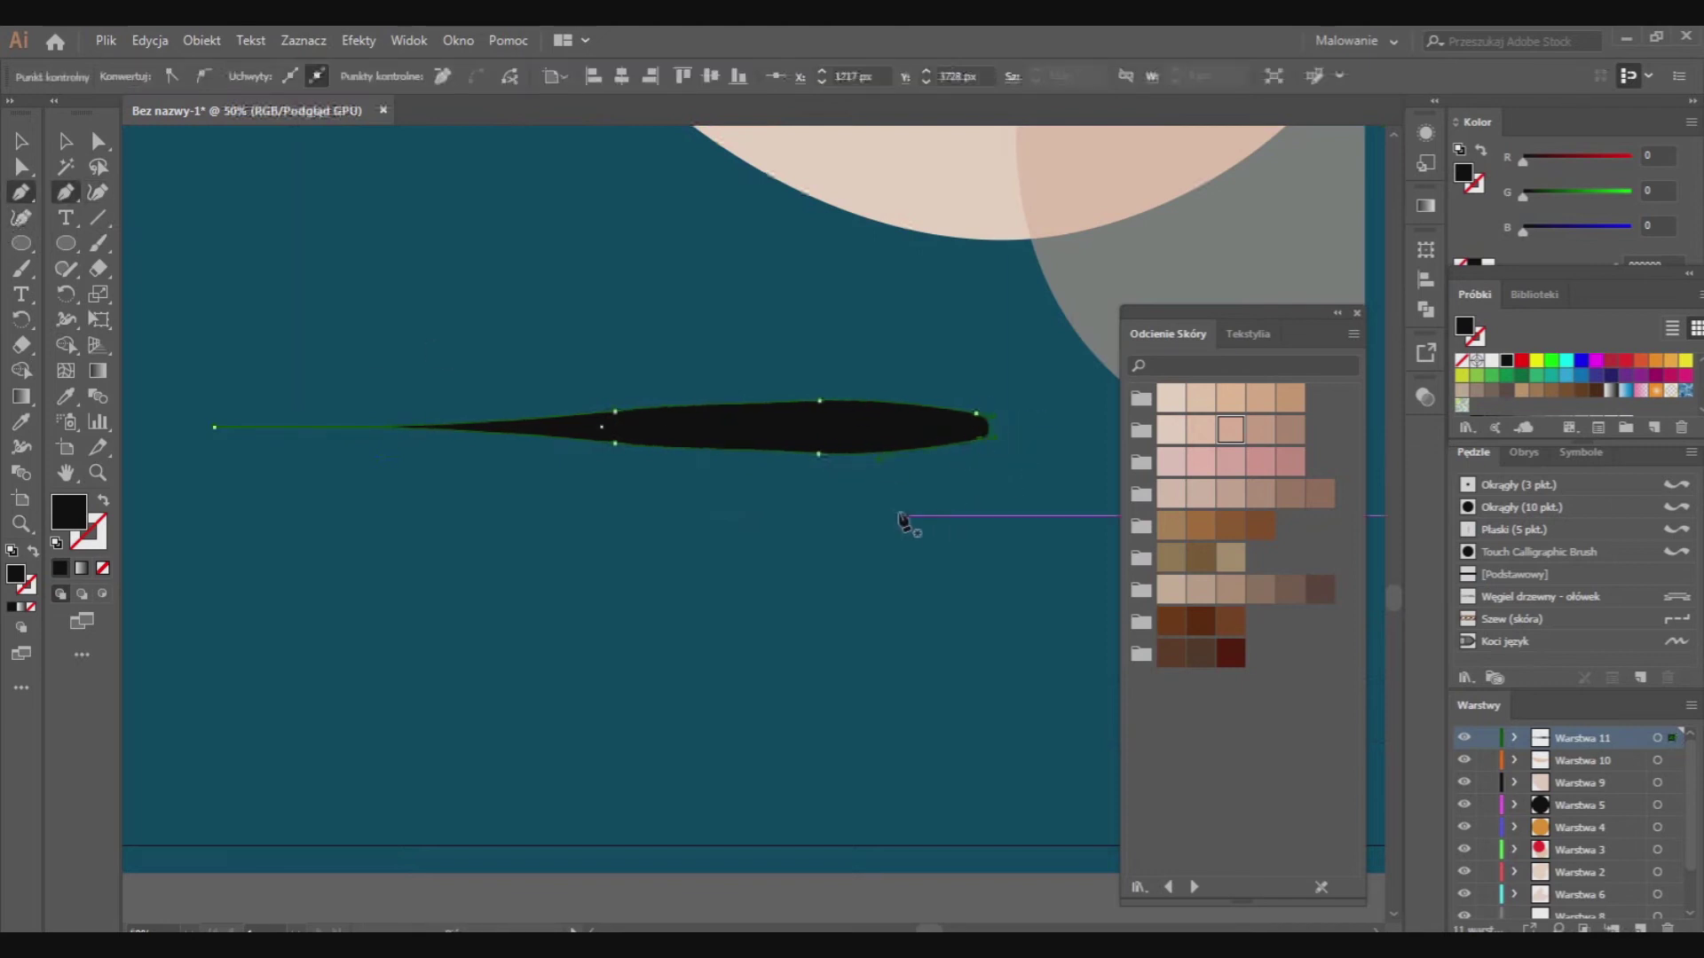
# Turn the teardrop into art brush Pędzel artystyczny 1 and delete the original shape
pyautogui.click(65, 140)
pyautogui.moveTo(696, 430); pyautogui.dragTo(1520, 575)
pyautogui.click(770, 545)
pyautogui.click(799, 647)
pyautogui.click(1061, 561)
pyautogui.click(1065, 614)
pyautogui.click(1028, 775)
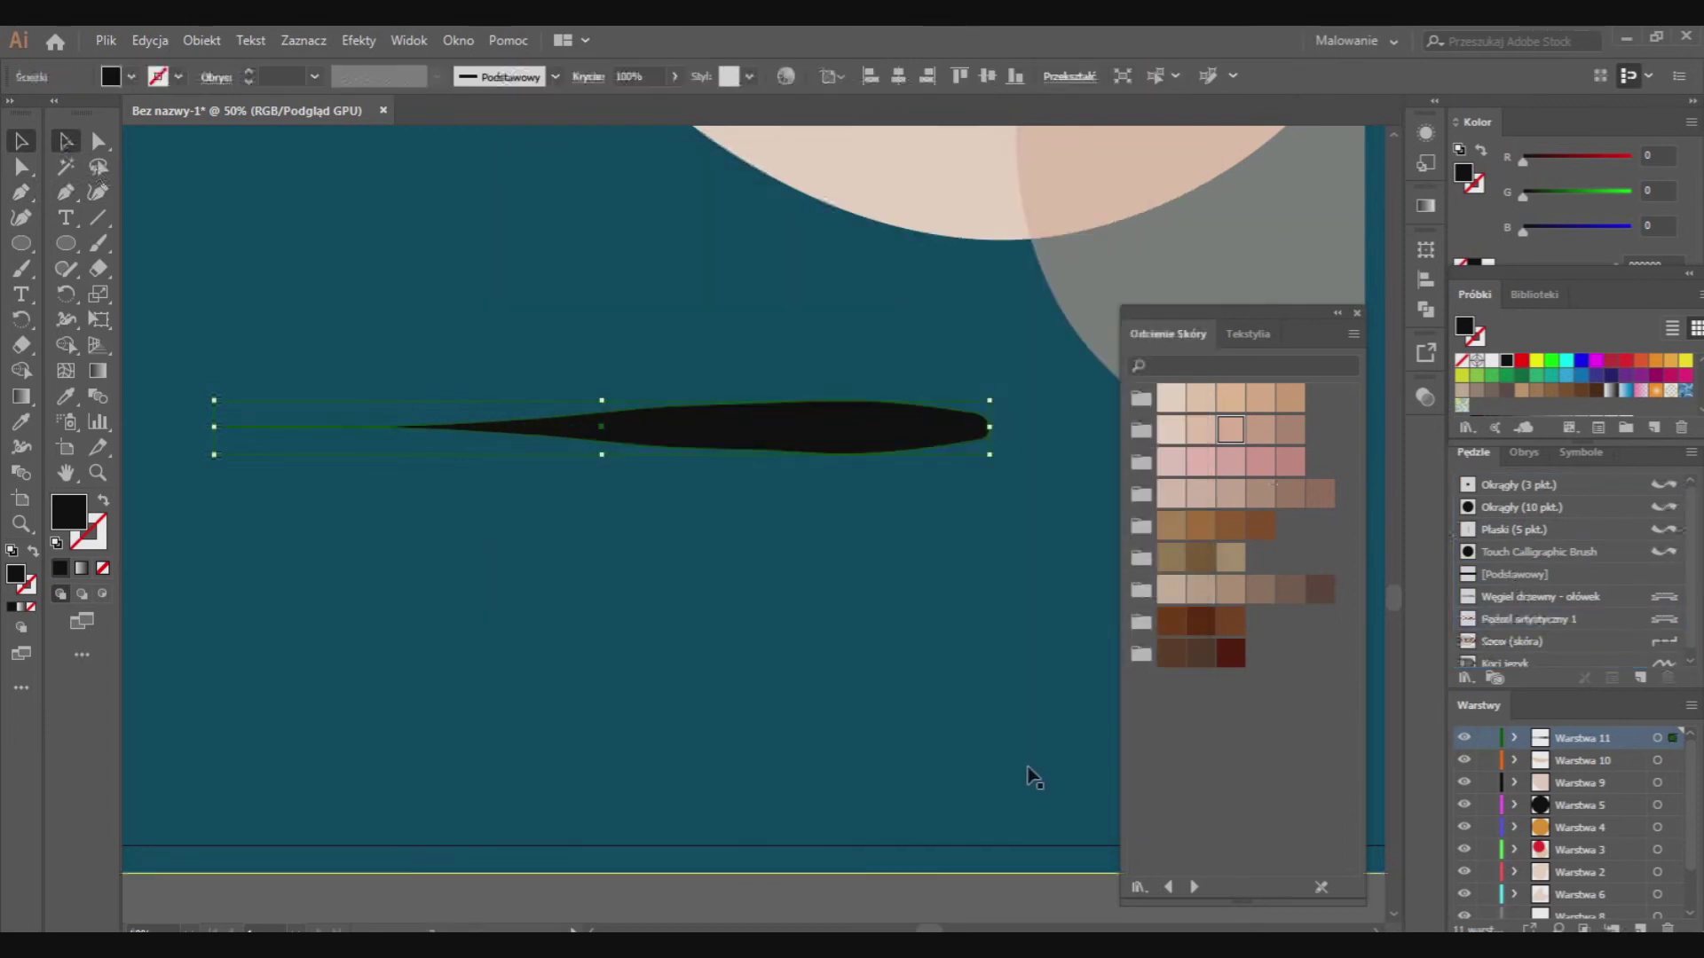
pyautogui.press('Delete')
# Zoom out, choose the art-brush Paintbrush and set a pale skin swatch as the stroke
pyautogui.click(97, 472)
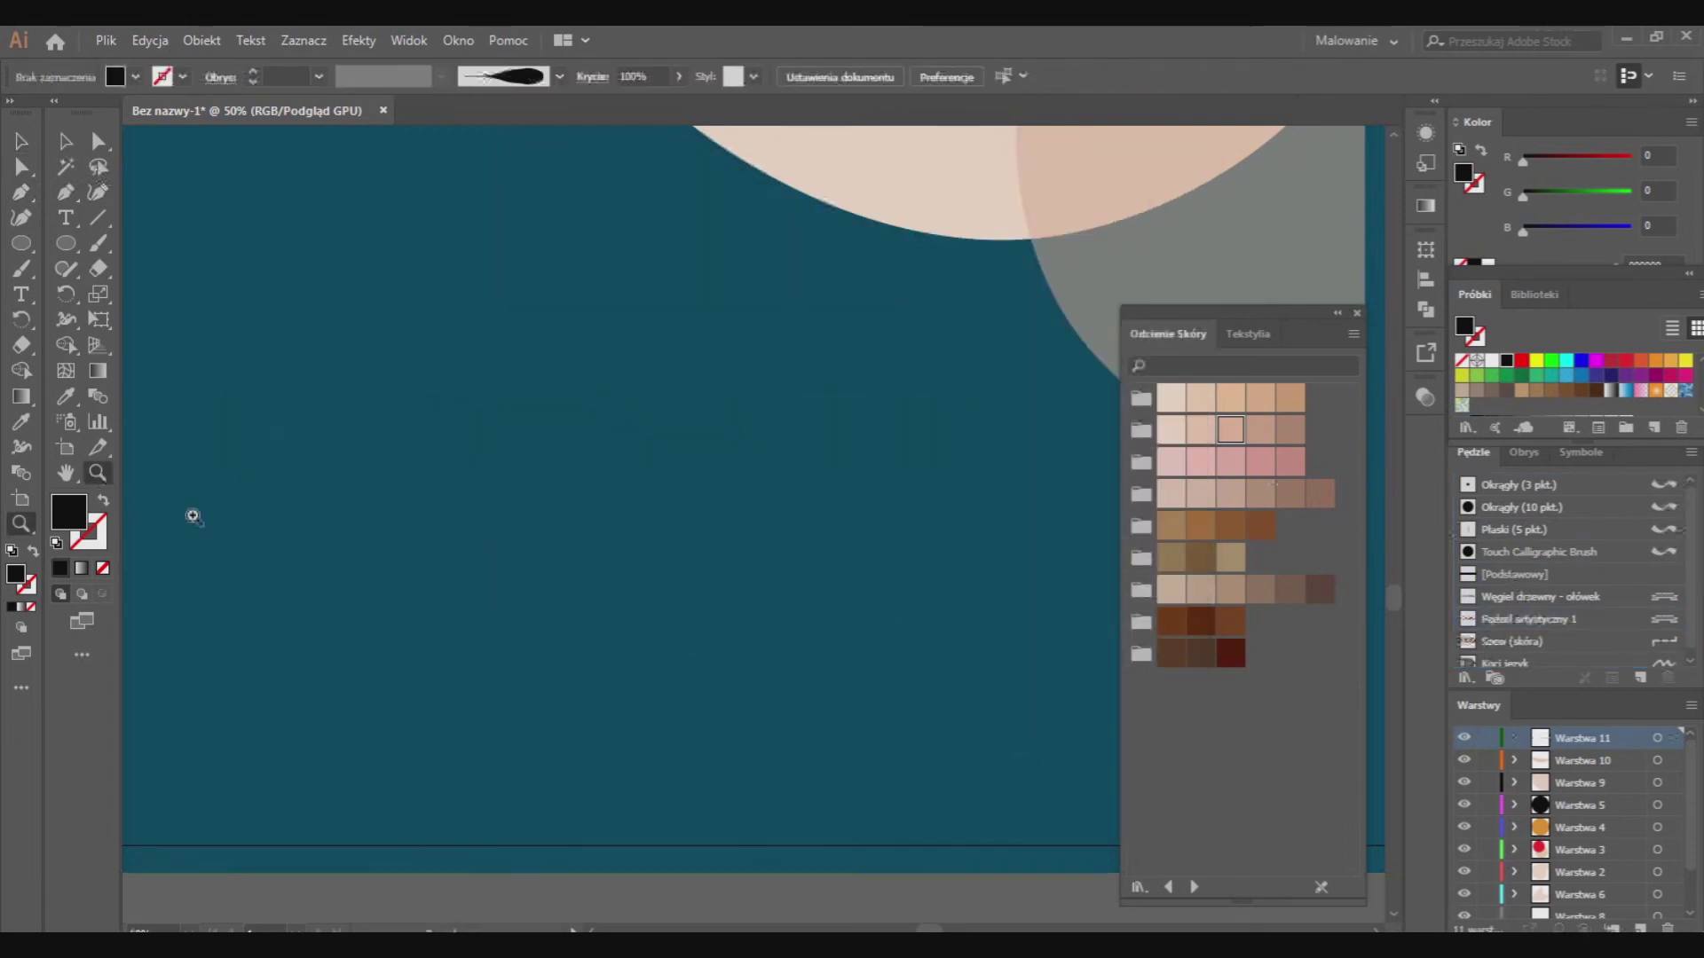
pyautogui.keyDown('alt'); pyautogui.click(456, 597); pyautogui.keyUp('alt')
pyautogui.hscroll(4, 948, 914)
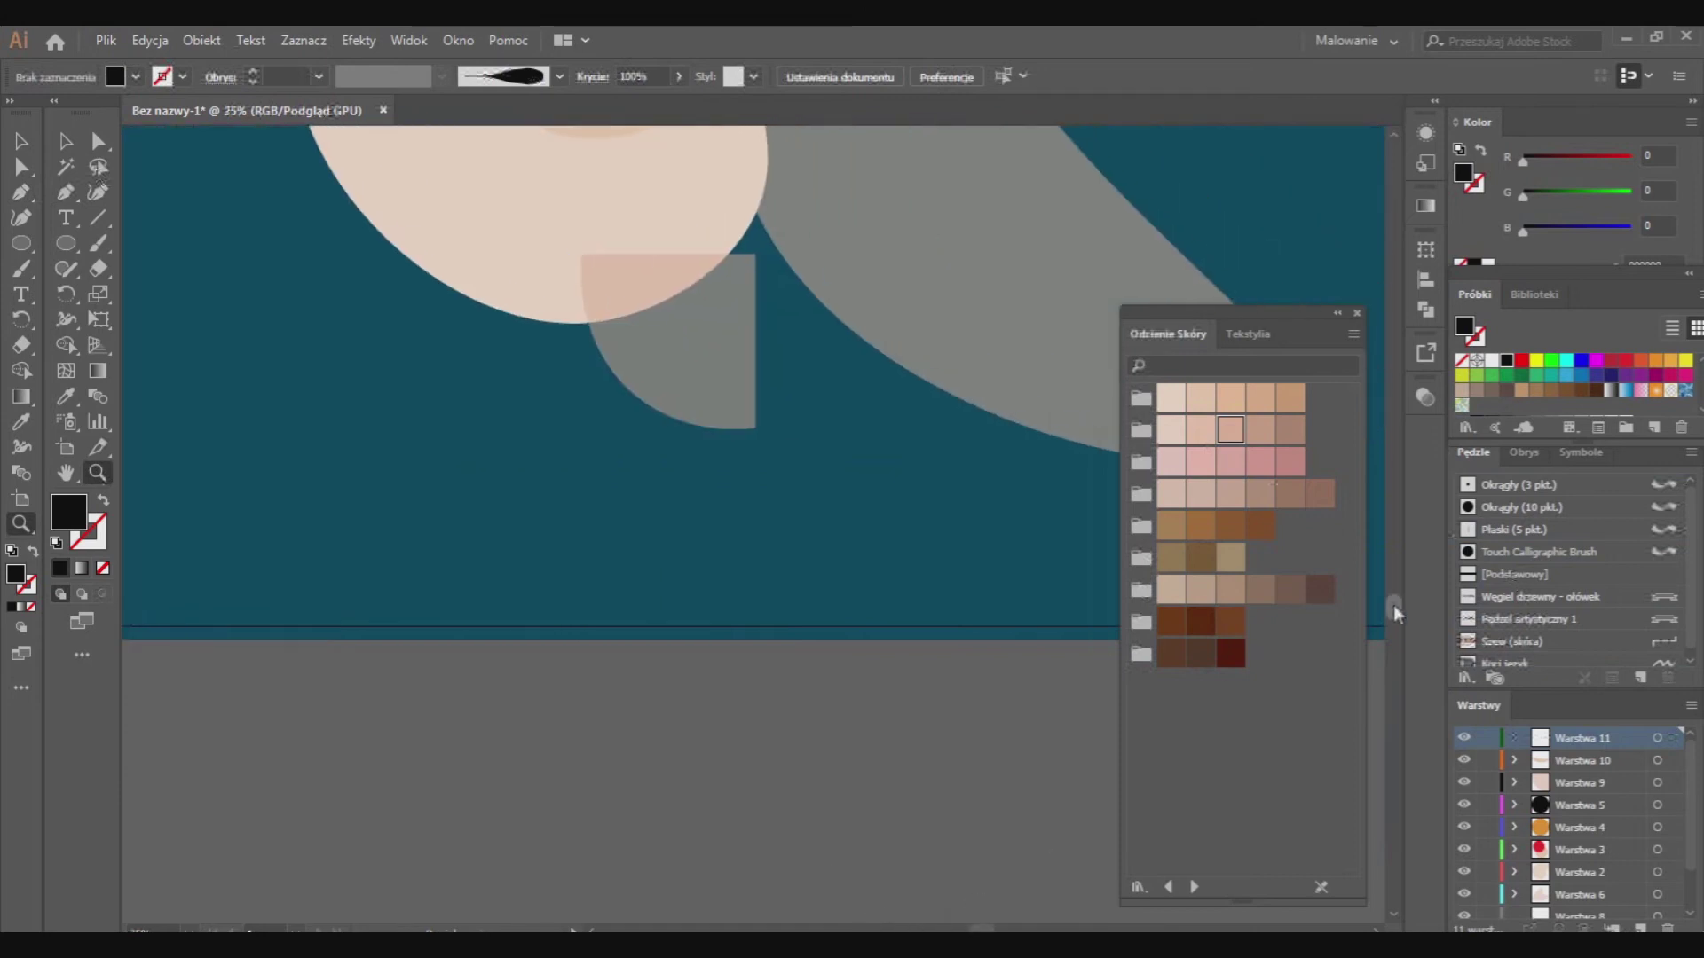
pyautogui.scroll(5, 1394, 606)
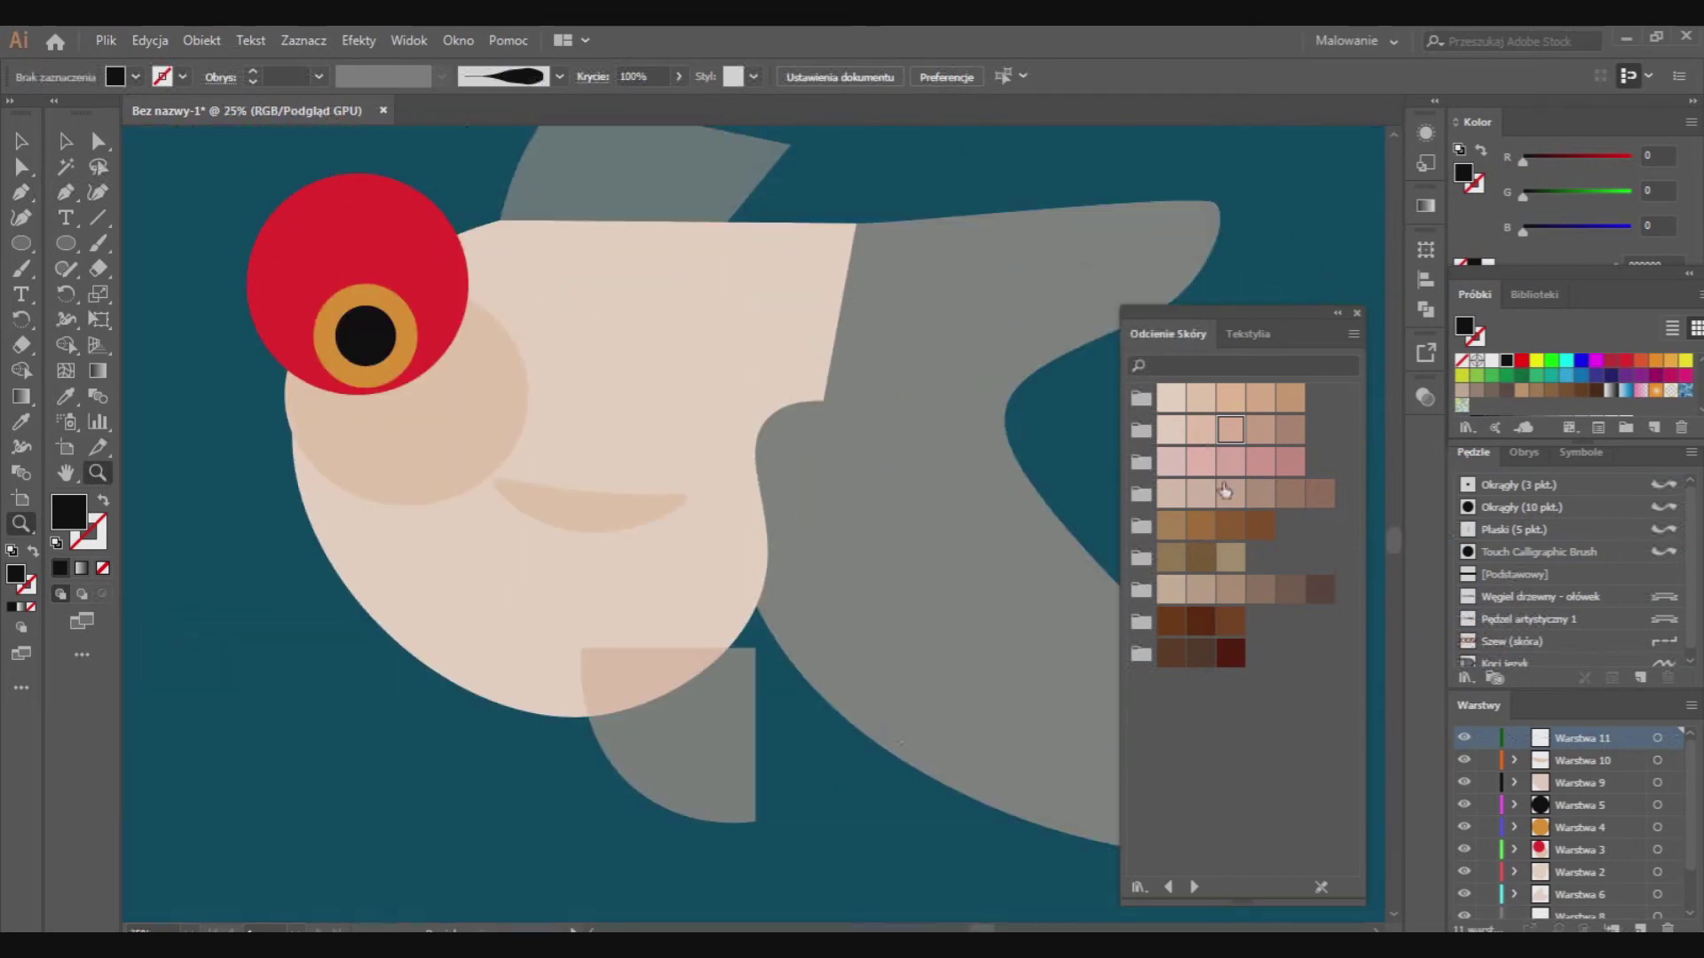
pyautogui.press('b')
pyautogui.click(1241, 465)
pyautogui.hotkey('shift', 'x')
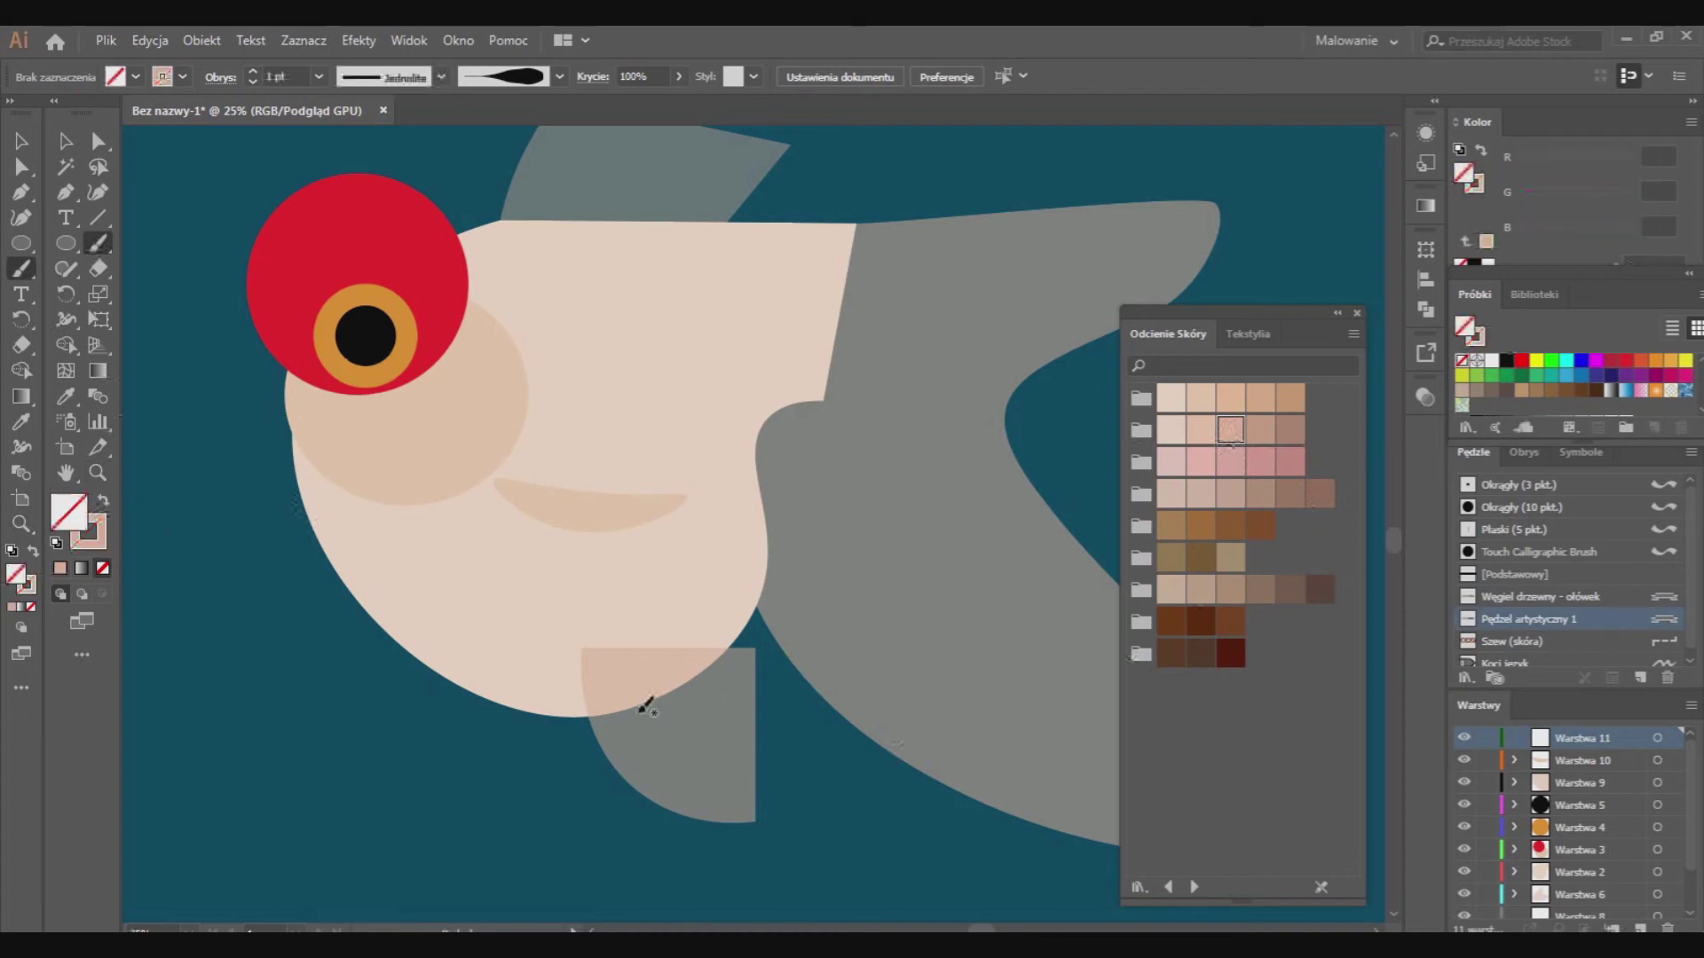
# Paint and undo two trial rays, then thin the brush stroke to 0.25 pt
pyautogui.moveTo(742, 807); pyautogui.dragTo(744, 806)
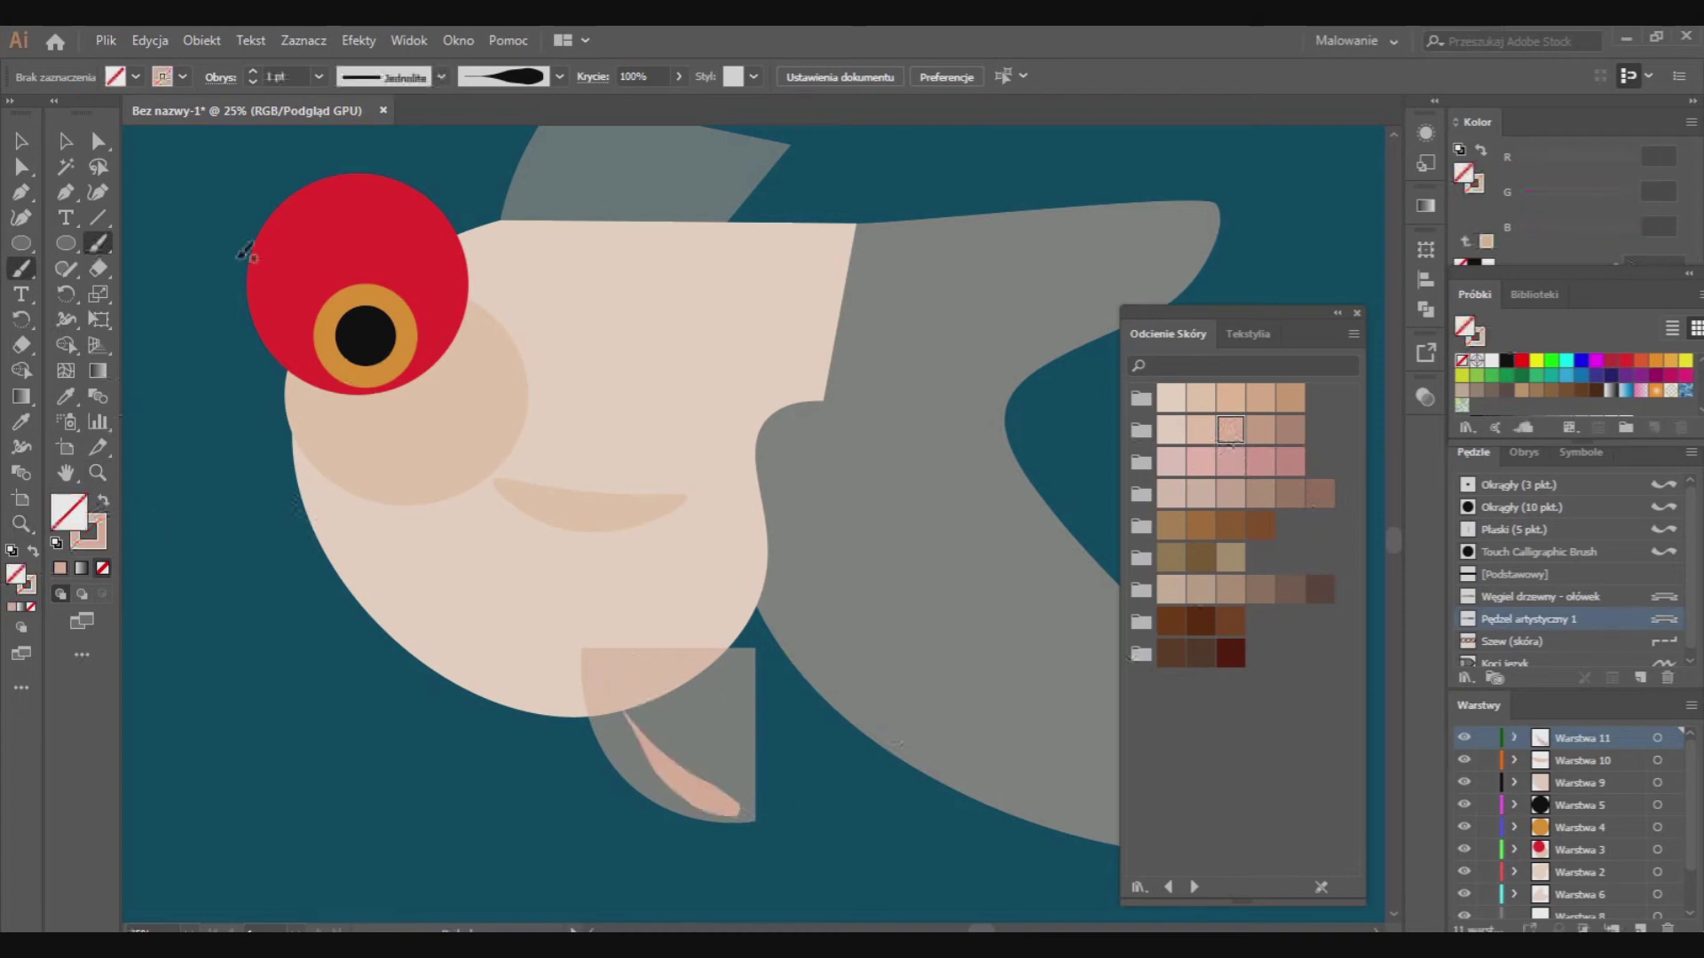
pyautogui.hotkey('ctrl', 'z')
pyautogui.click(318, 76)
pyautogui.click(337, 106)
pyautogui.moveTo(602, 672); pyautogui.dragTo(733, 812)
pyautogui.click(150, 40)
pyautogui.click(187, 61)
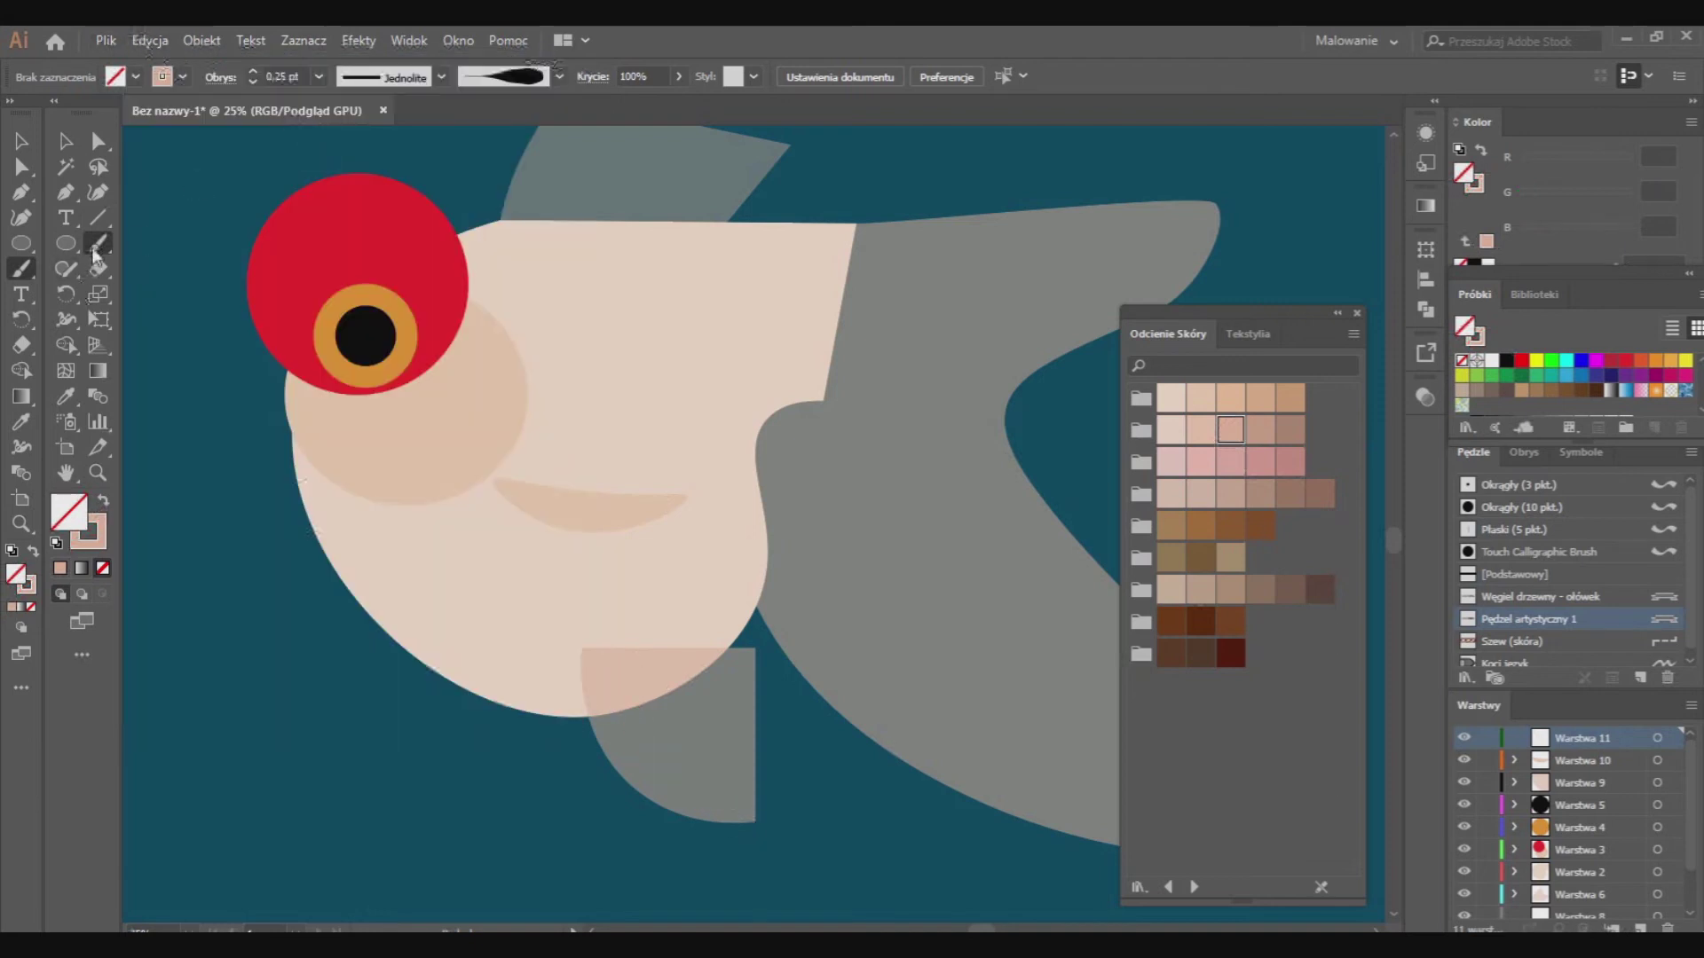
pyautogui.doubleClick(96, 248)
pyautogui.click(858, 613)
pyautogui.click(183, 77)
pyautogui.click(319, 77)
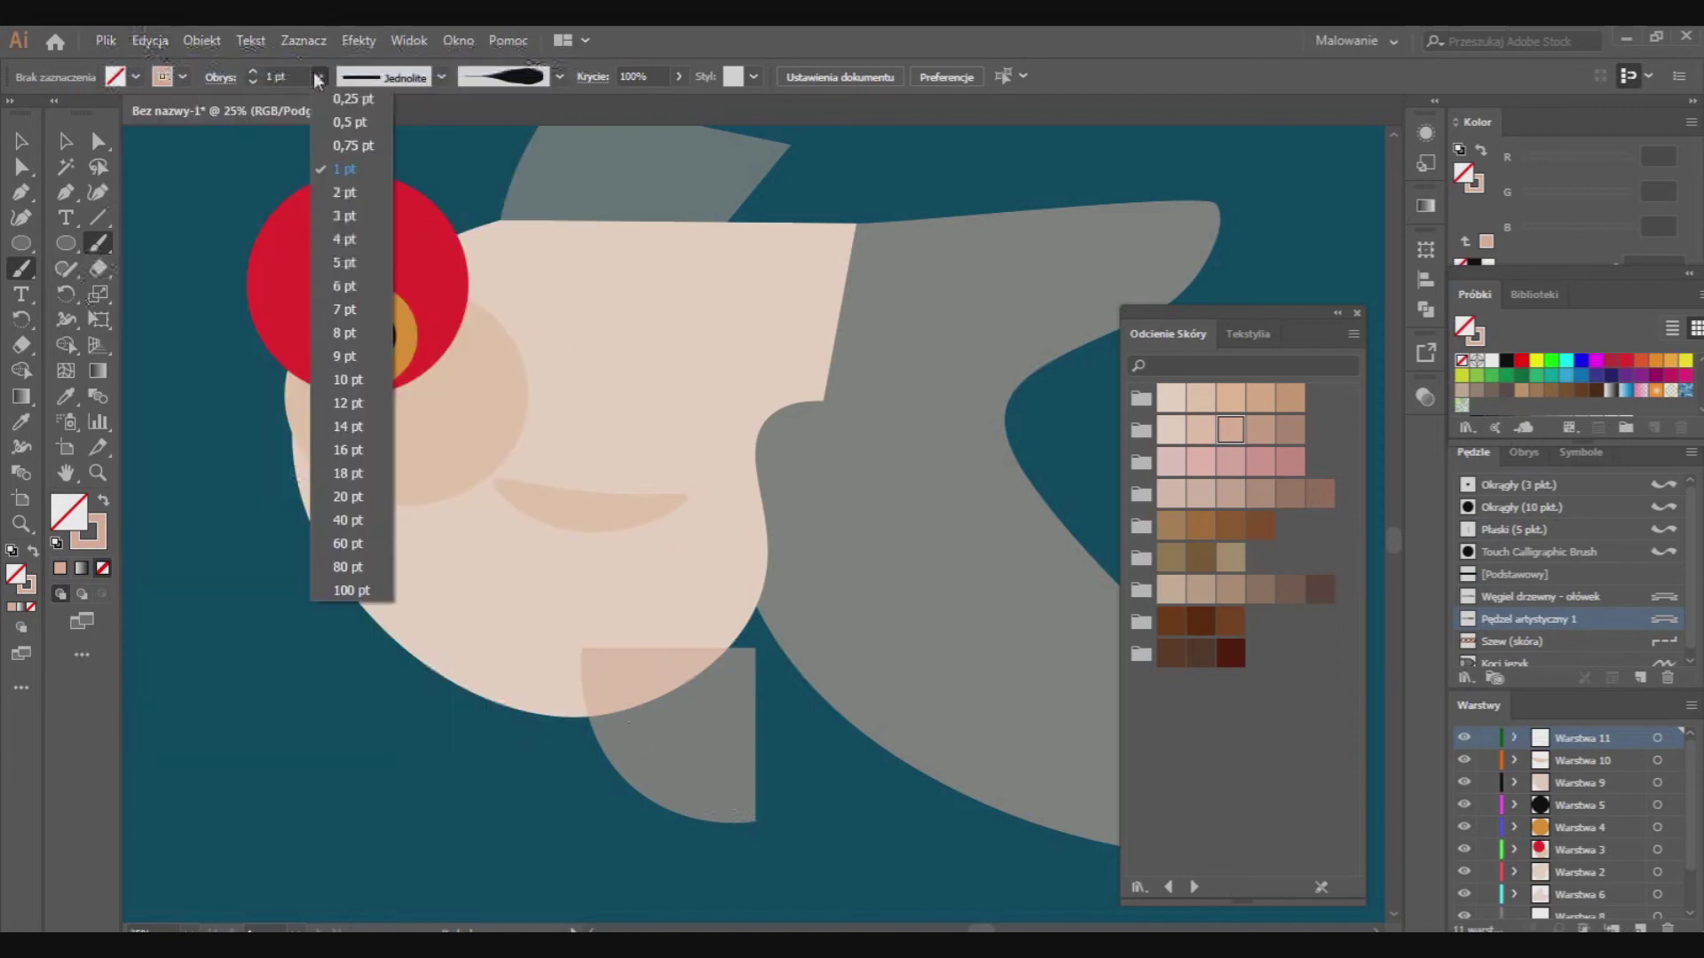
pyautogui.click(344, 94)
# Paint pale rays along the lower fin and three rays across the top fin
pyautogui.moveTo(604, 672)
pyautogui.mouseDown()
pyautogui.moveTo(733, 808)
pyautogui.moveTo(745, 763)
pyautogui.mouseUp()
pyautogui.moveTo(756, 691); pyautogui.dragTo(755, 695)
pyautogui.scroll(2, 1393, 532)
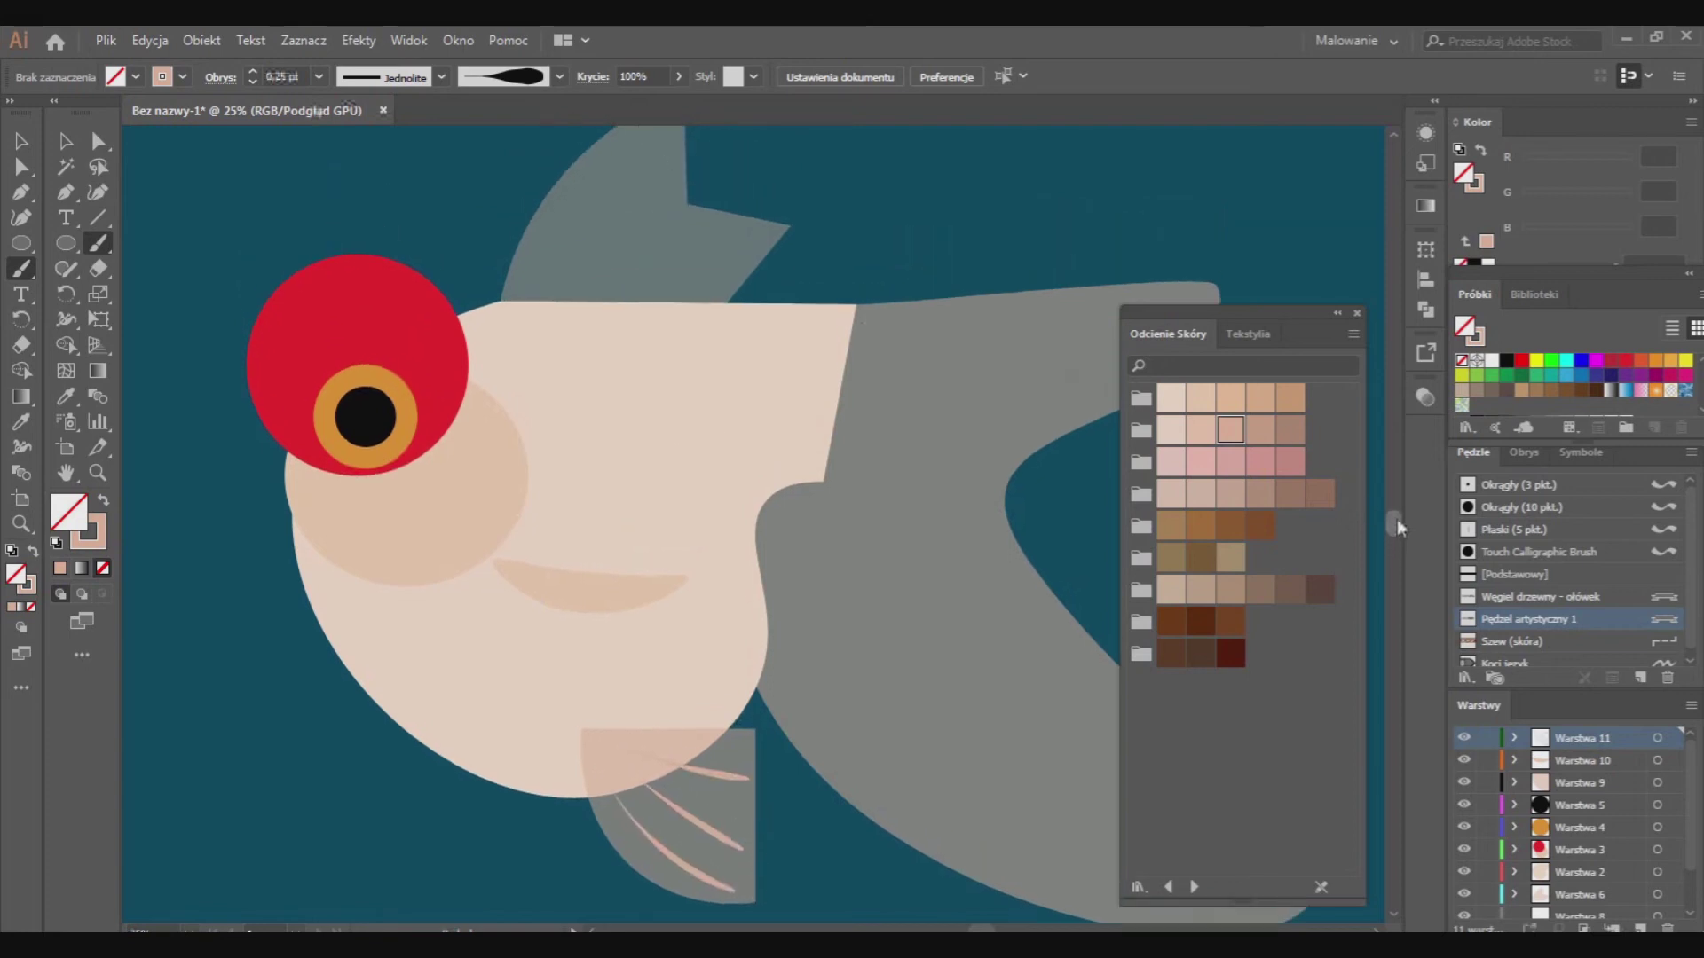
pyautogui.scroll(2, 1393, 533)
pyautogui.moveTo(671, 169); pyautogui.dragTo(663, 221)
pyautogui.moveTo(607, 316); pyautogui.dragTo(682, 264)
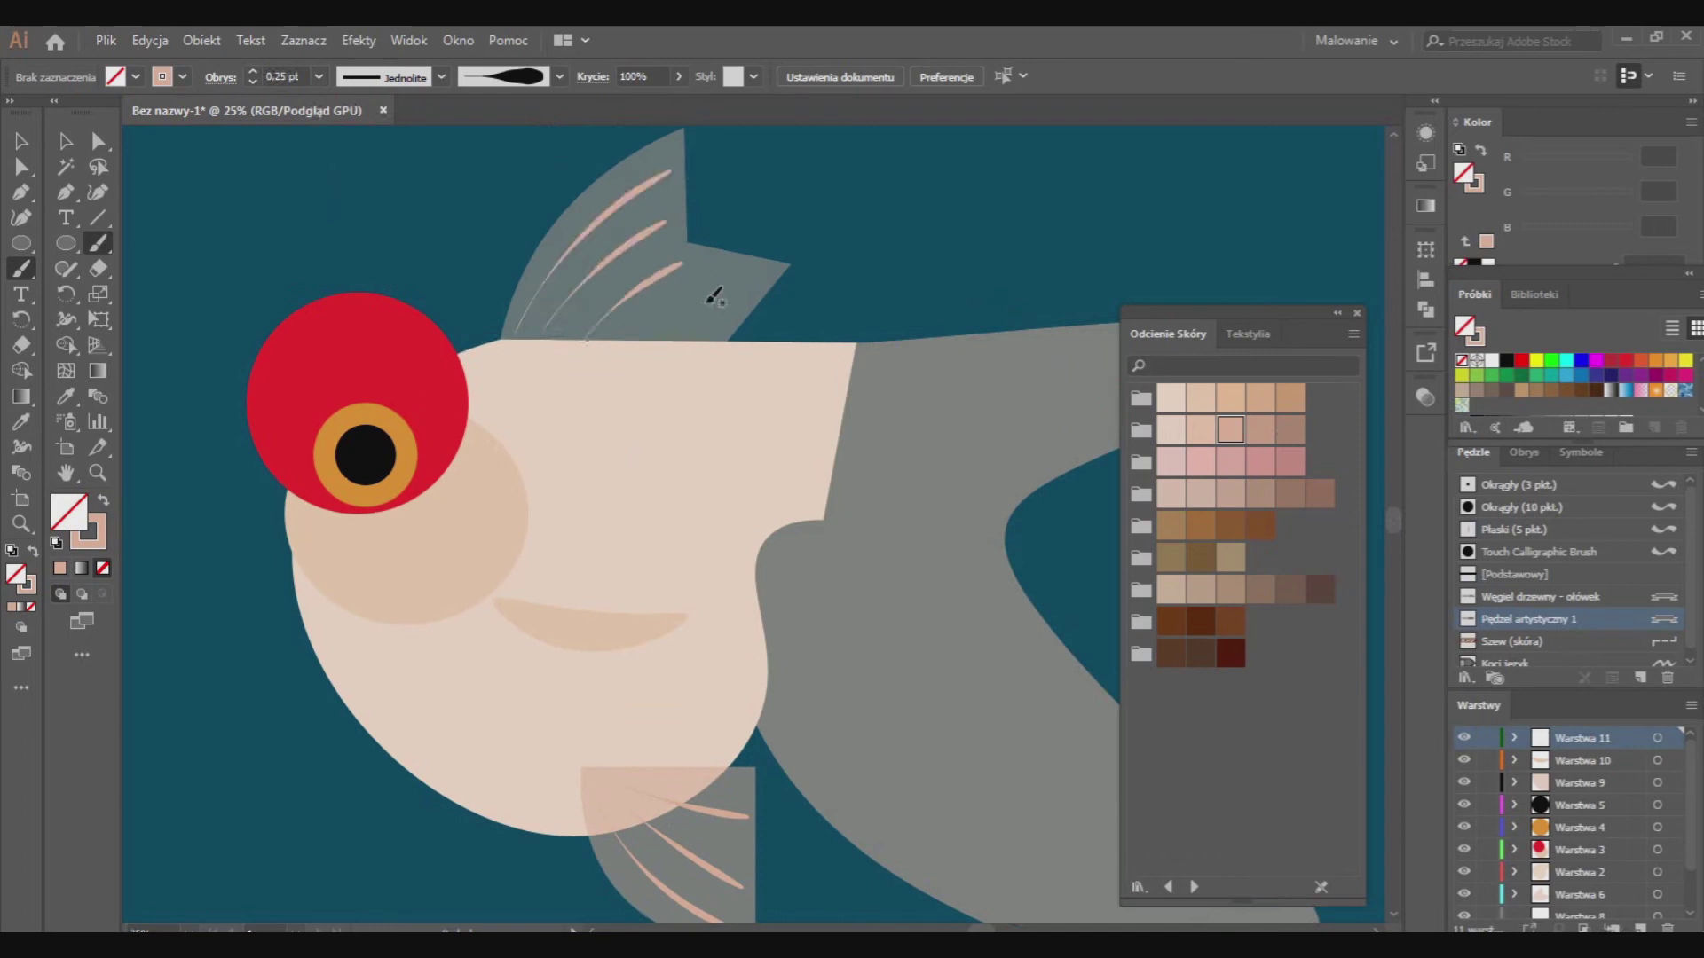
pyautogui.moveTo(664, 324); pyautogui.dragTo(744, 271)
# Paint rays across the upper part of the large tail fin
pyautogui.scroll(-3, 1395, 560)
pyautogui.hscroll(4, 1396, 559)
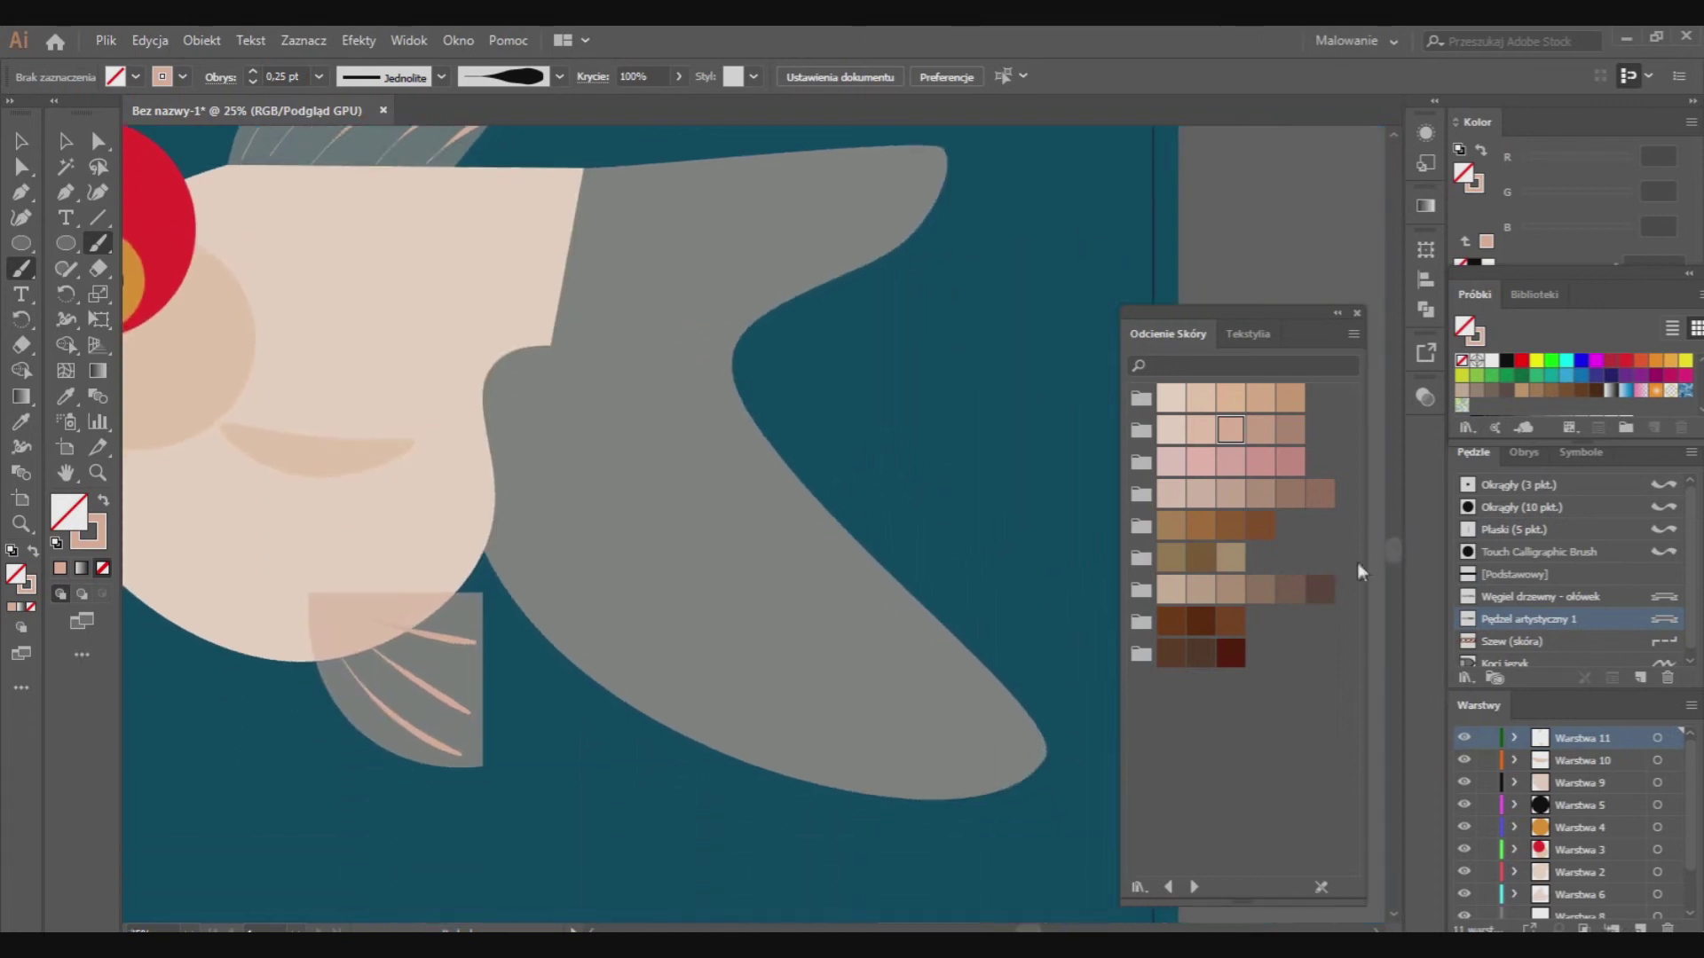
pyautogui.scroll(1, 615, 266)
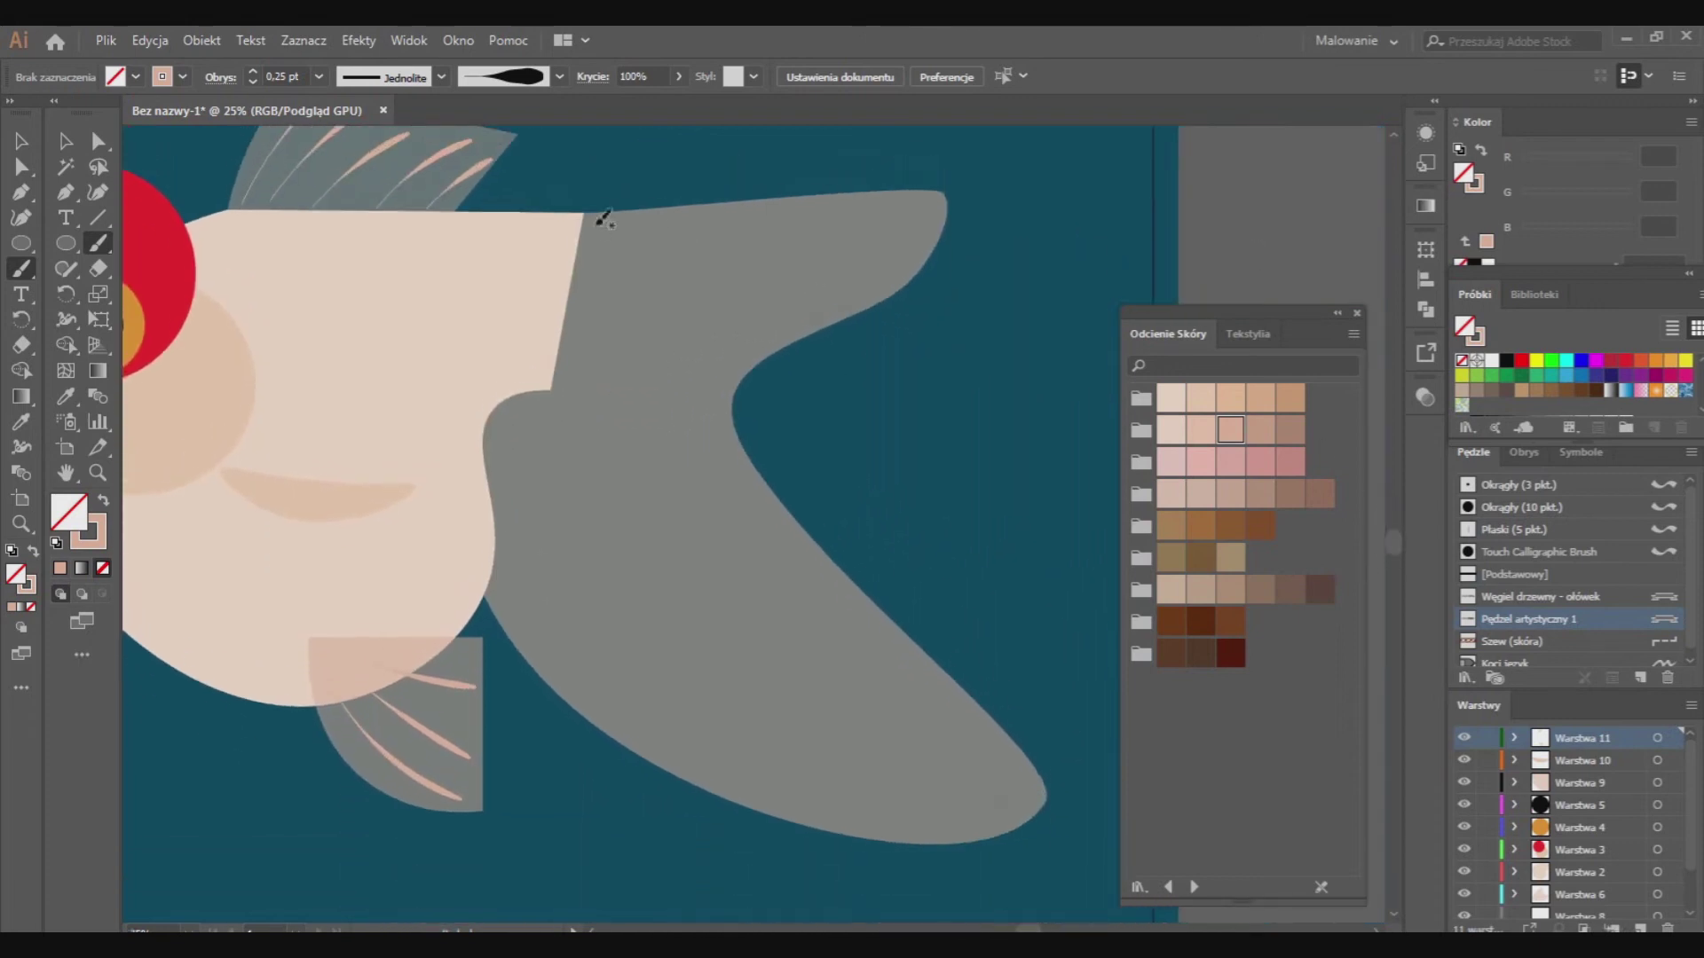
pyautogui.moveTo(802, 217); pyautogui.dragTo(907, 213)
pyautogui.moveTo(818, 258); pyautogui.dragTo(903, 259)
pyautogui.moveTo(582, 285); pyautogui.dragTo(818, 305)
pyautogui.moveTo(577, 307)
pyautogui.mouseDown()
pyautogui.moveTo(772, 343)
pyautogui.moveTo(730, 387)
pyautogui.mouseUp()
# Paint more rays down the lower tail fin toward its tip
pyautogui.moveTo(745, 464); pyautogui.dragTo(753, 479)
pyautogui.moveTo(567, 359); pyautogui.dragTo(654, 417)
pyautogui.moveTo(868, 653)
pyautogui.mouseDown()
pyautogui.moveTo(1003, 795)
pyautogui.moveTo(976, 823)
pyautogui.moveTo(923, 829)
pyautogui.mouseUp()
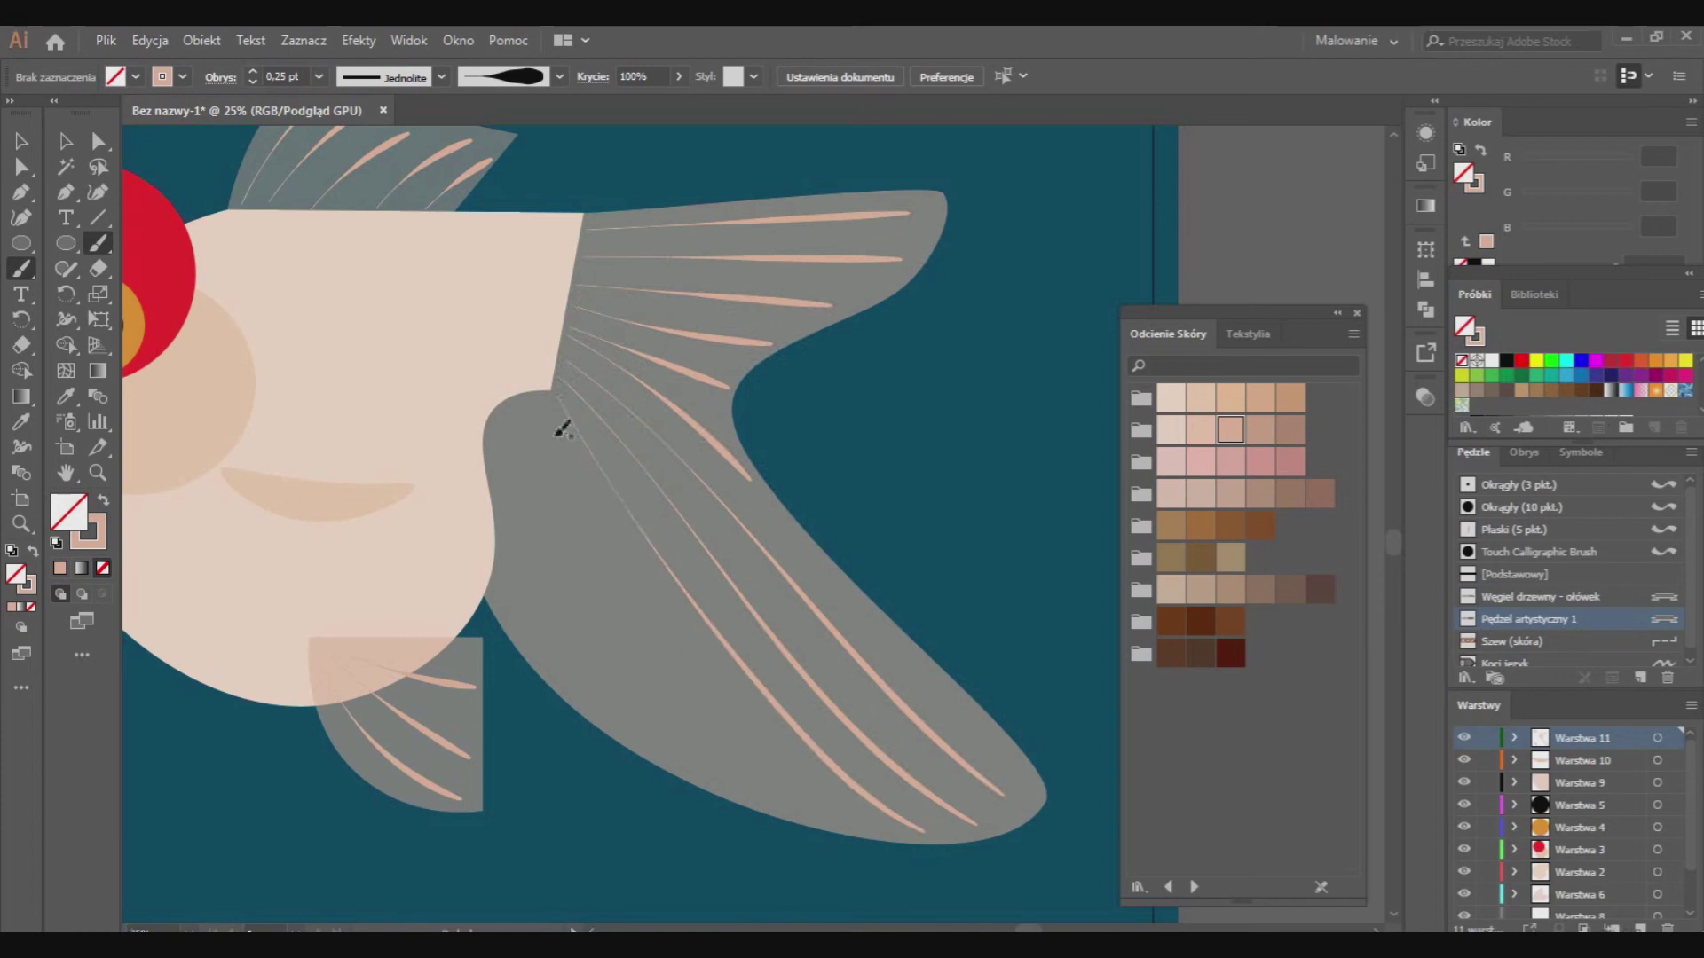
pyautogui.moveTo(792, 783); pyautogui.dragTo(819, 817)
pyautogui.moveTo(683, 728); pyautogui.dragTo(712, 783)
pyautogui.moveTo(572, 619); pyautogui.dragTo(646, 754)
pyautogui.moveTo(519, 525); pyautogui.dragTo(592, 715)
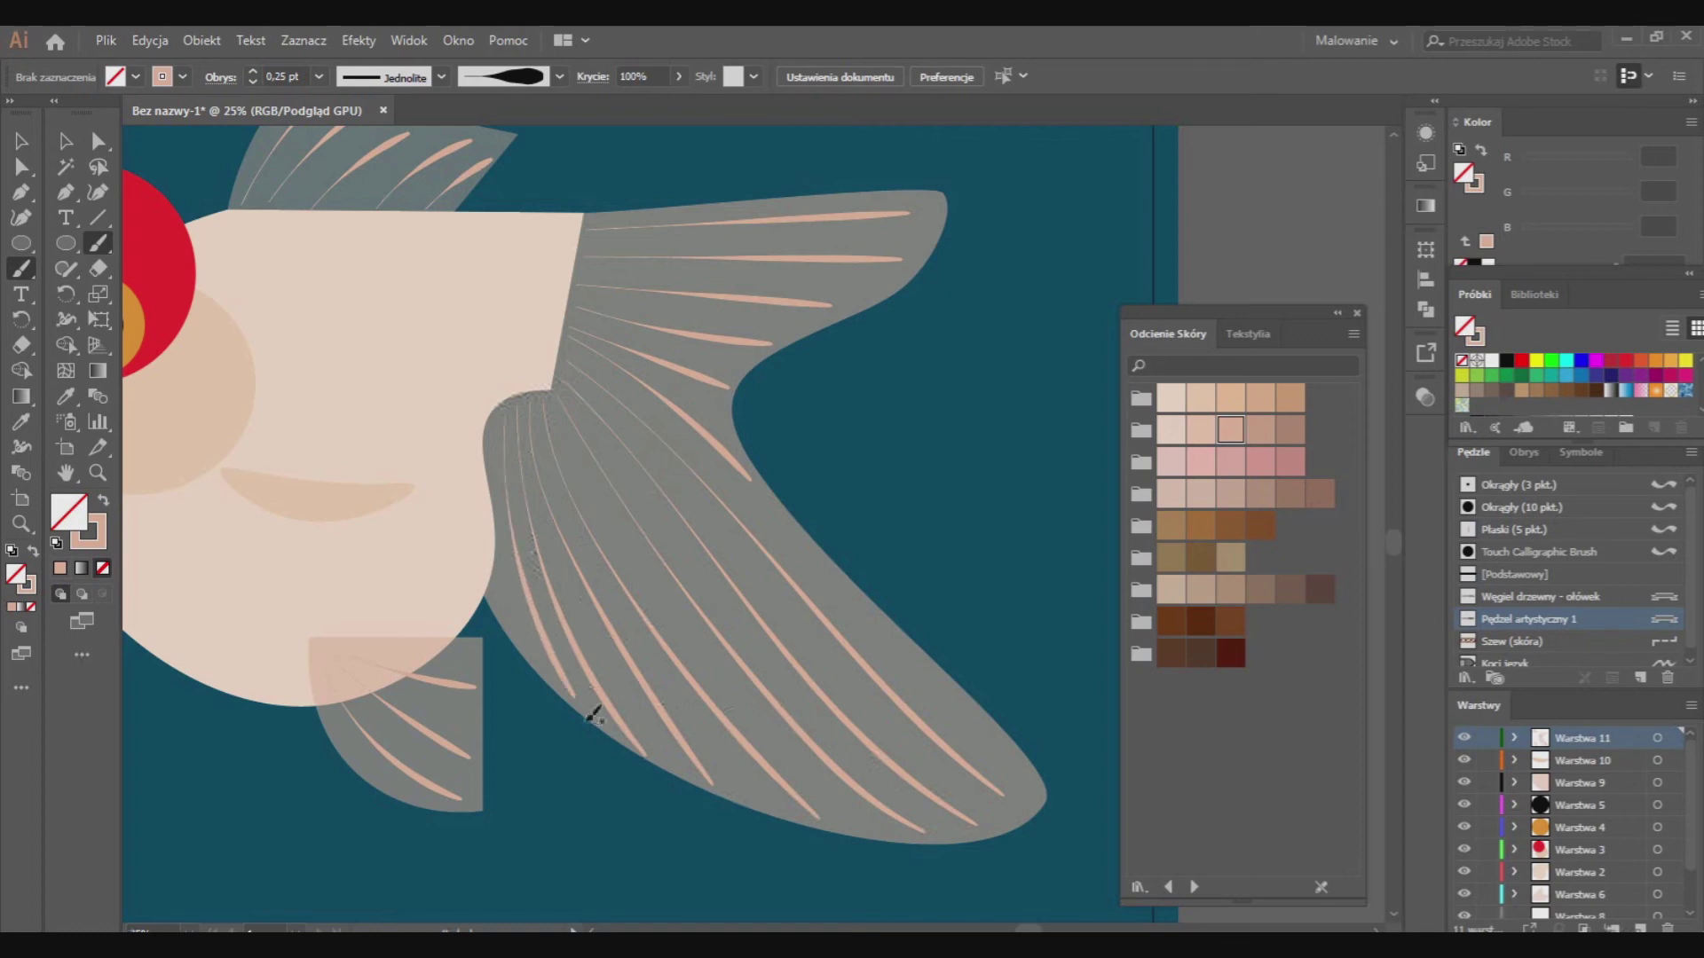
pyautogui.hscroll(-2, 1048, 890)
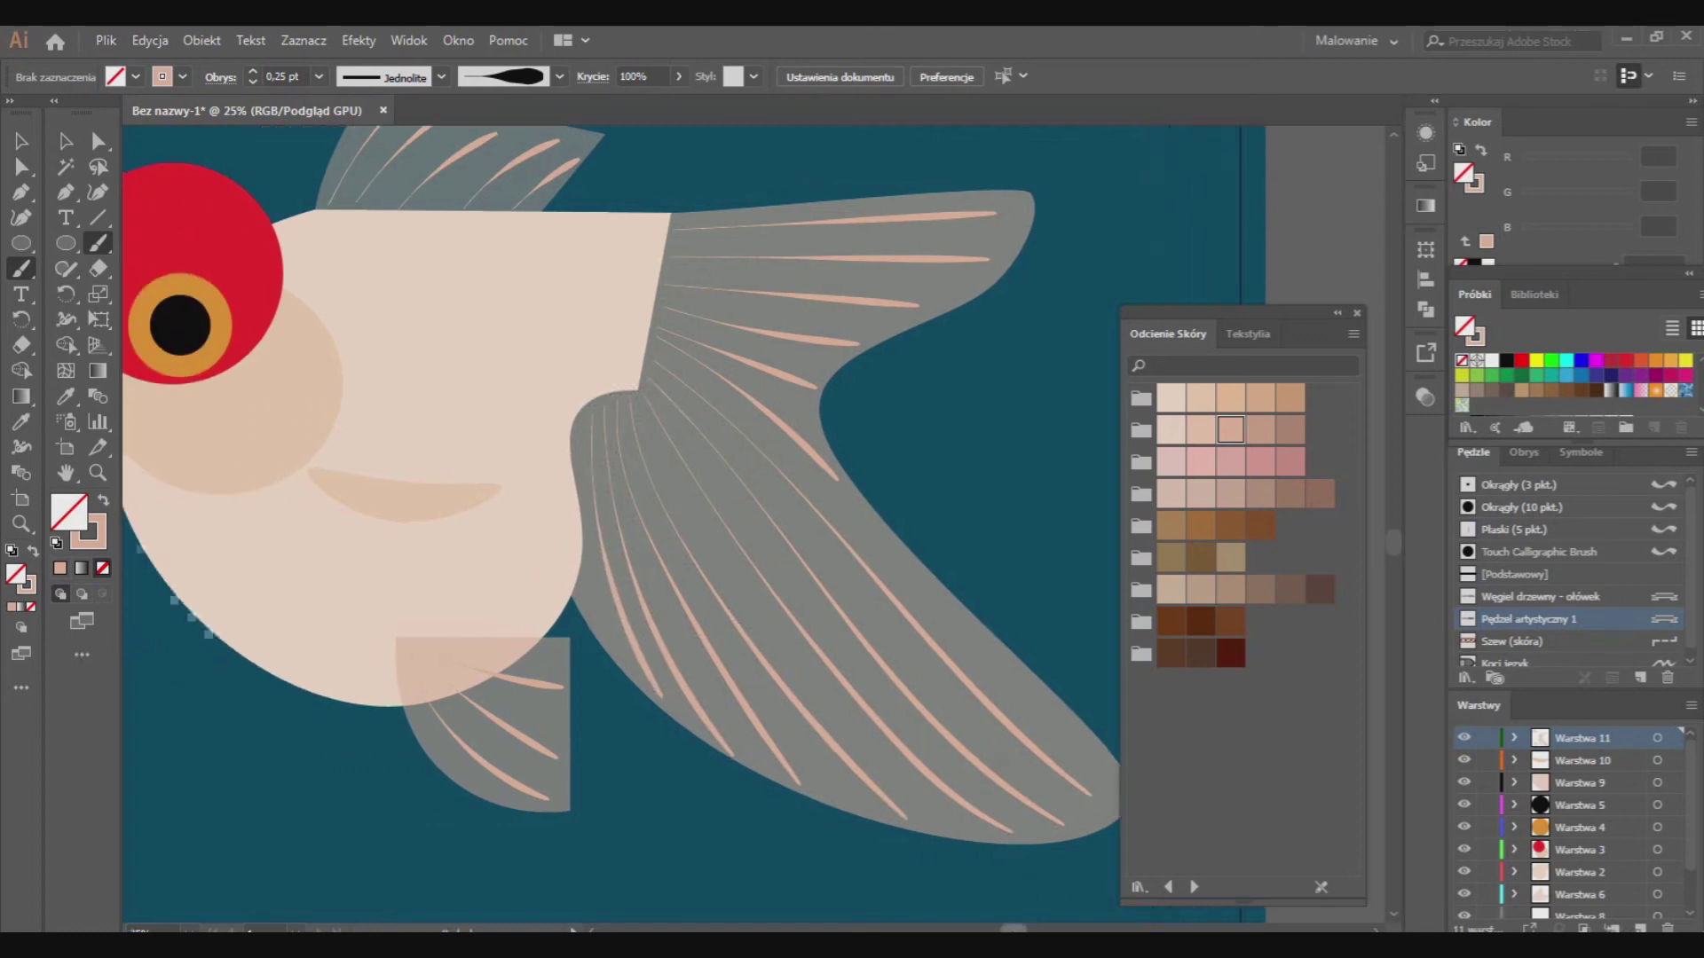
pyautogui.hscroll(-2, 1048, 890)
# Add a new layer and paint a short dusky pink mark on the head
pyautogui.click(1640, 928)
pyautogui.click(1290, 429)
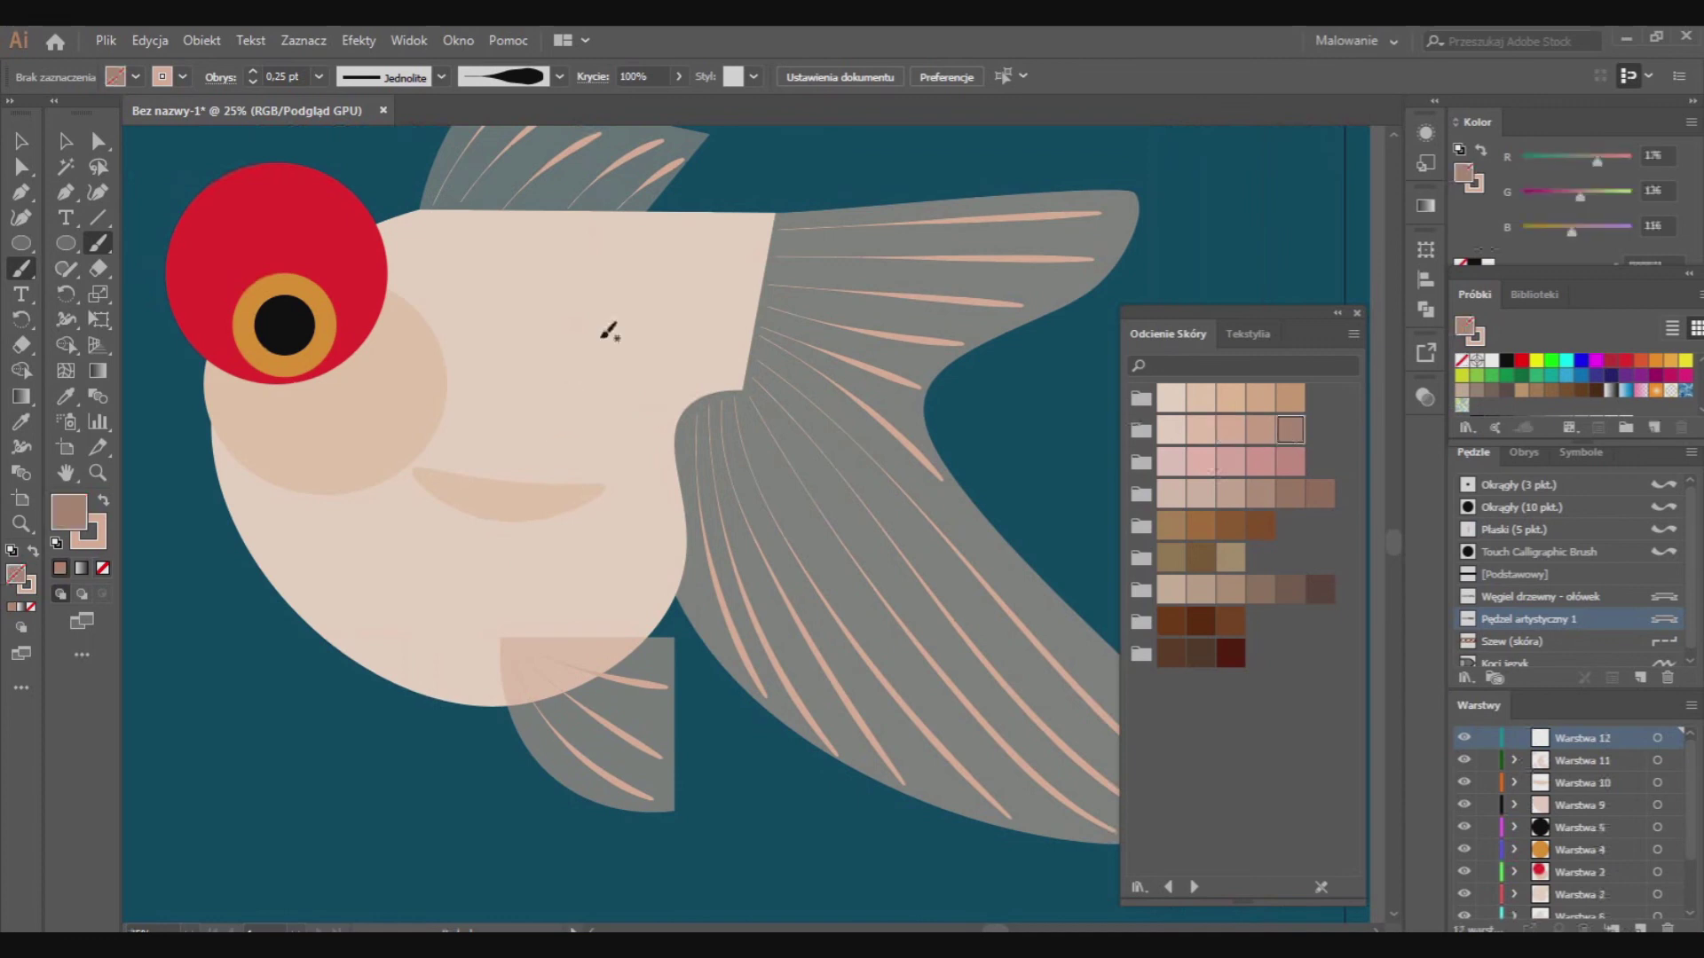
pyautogui.moveTo(579, 229); pyautogui.dragTo(576, 269)
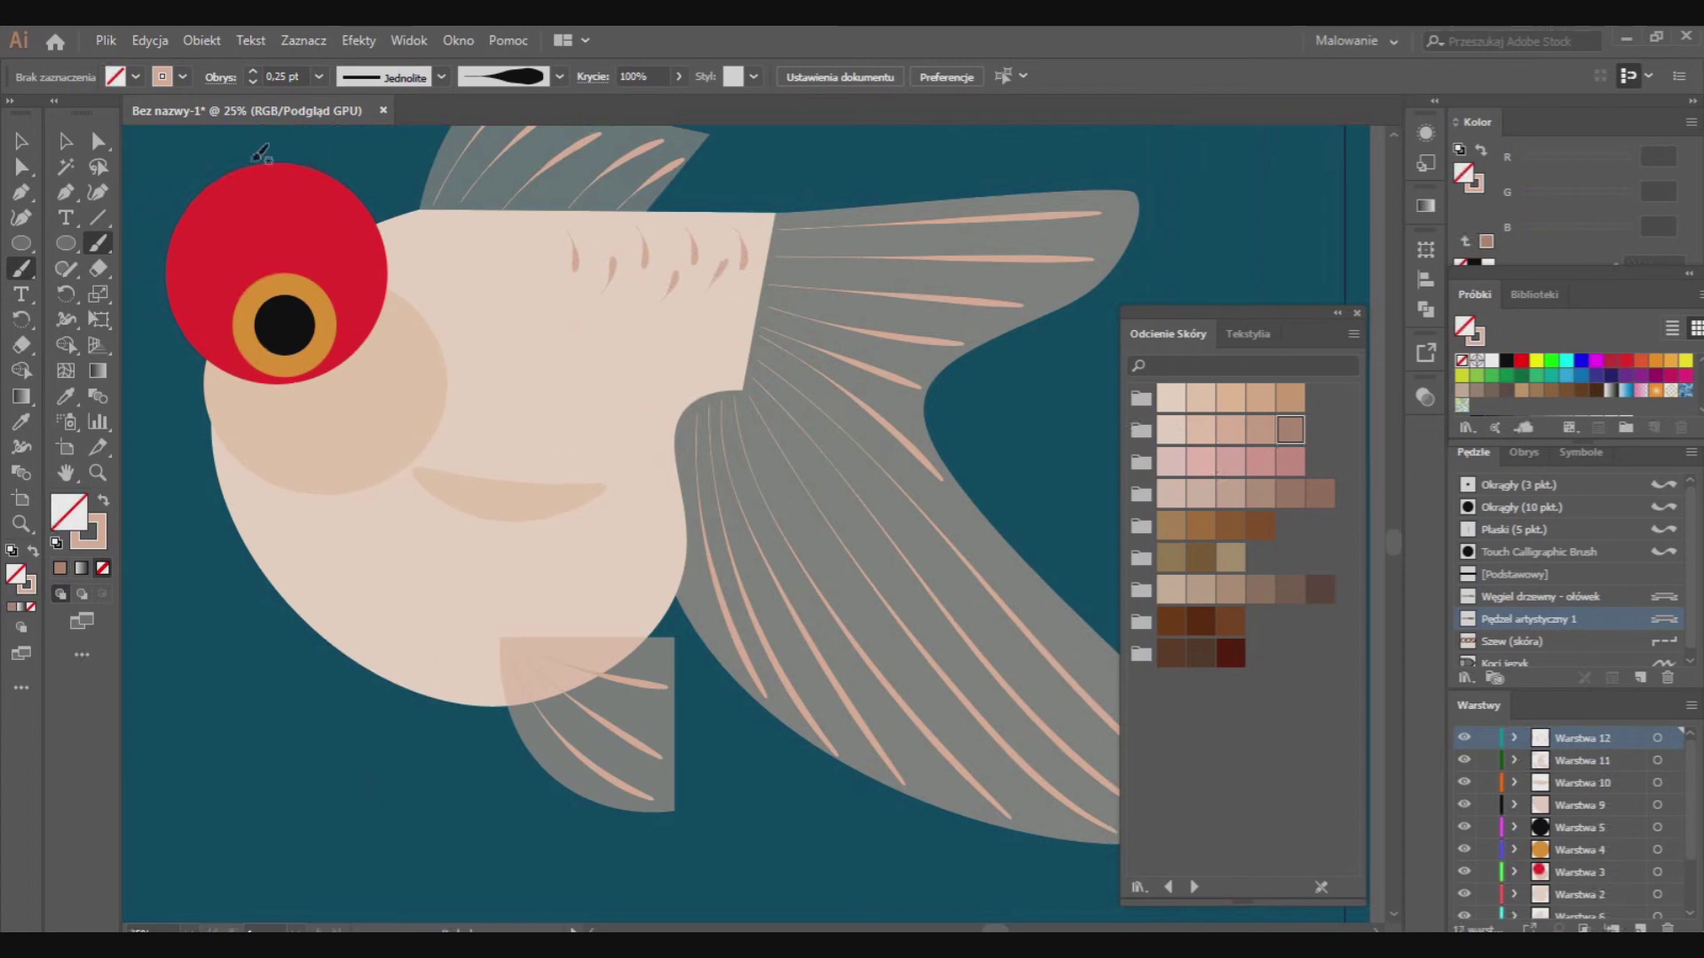
# Draw a long thin black ellipse with no outline below the fish
pyautogui.press('l')
pyautogui.moveTo(212, 725); pyautogui.dragTo(373, 737)
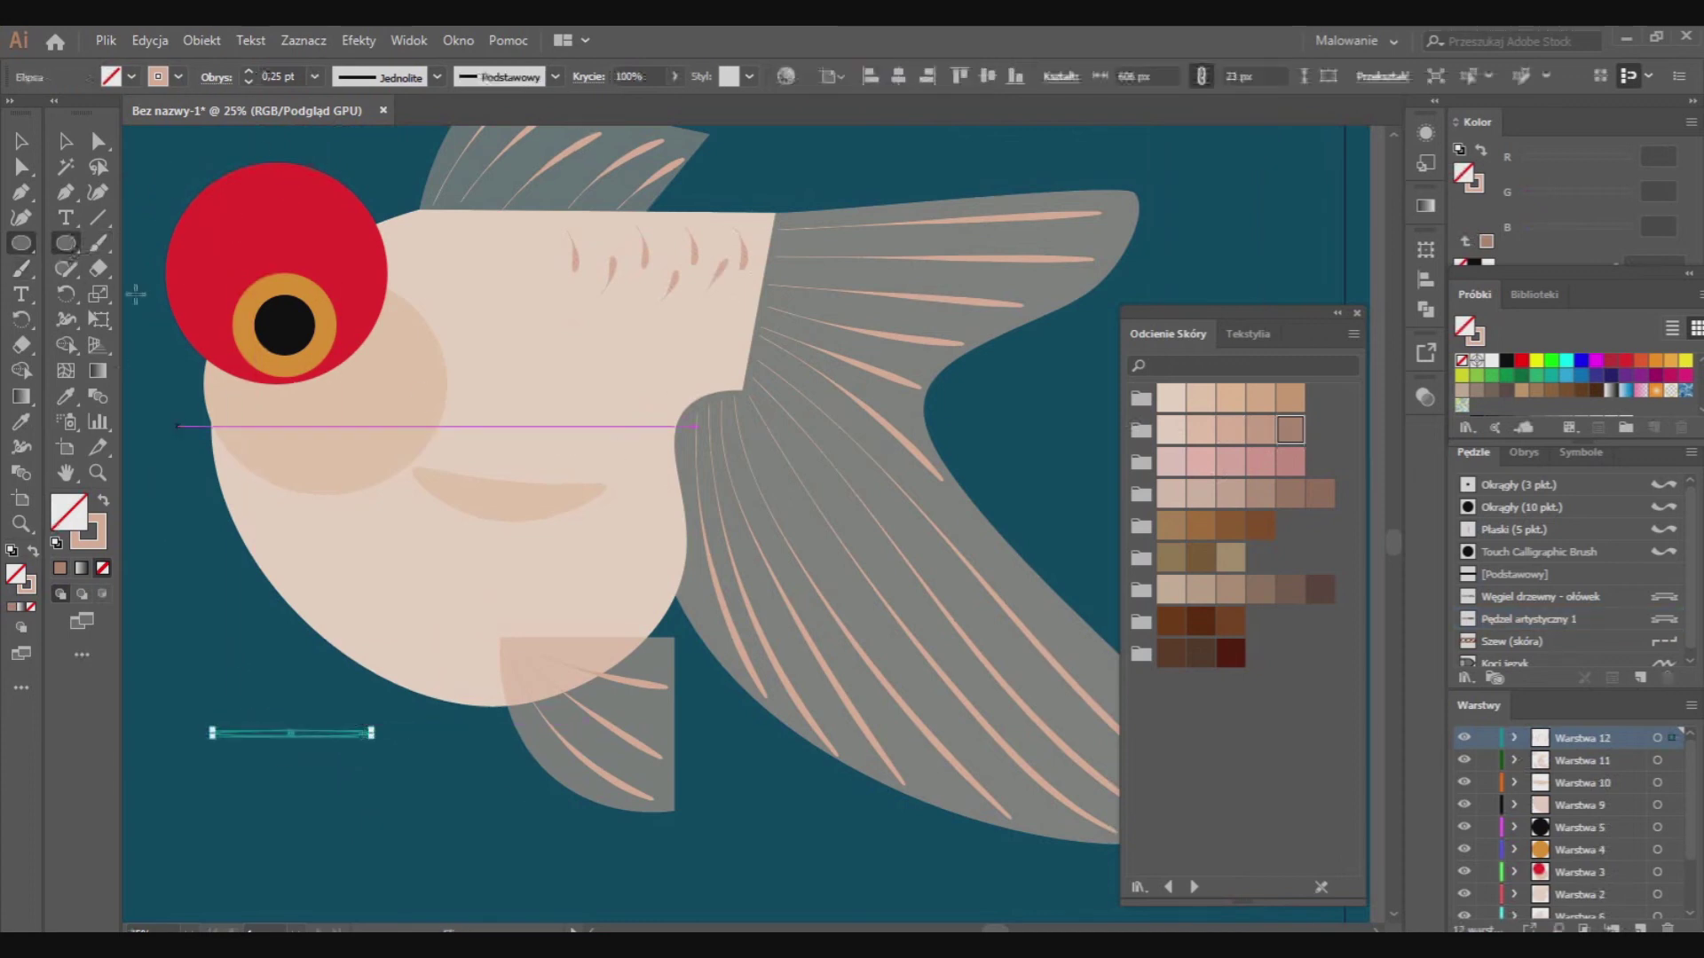
pyautogui.click(131, 76)
pyautogui.click(59, 111)
pyautogui.click(14, 111)
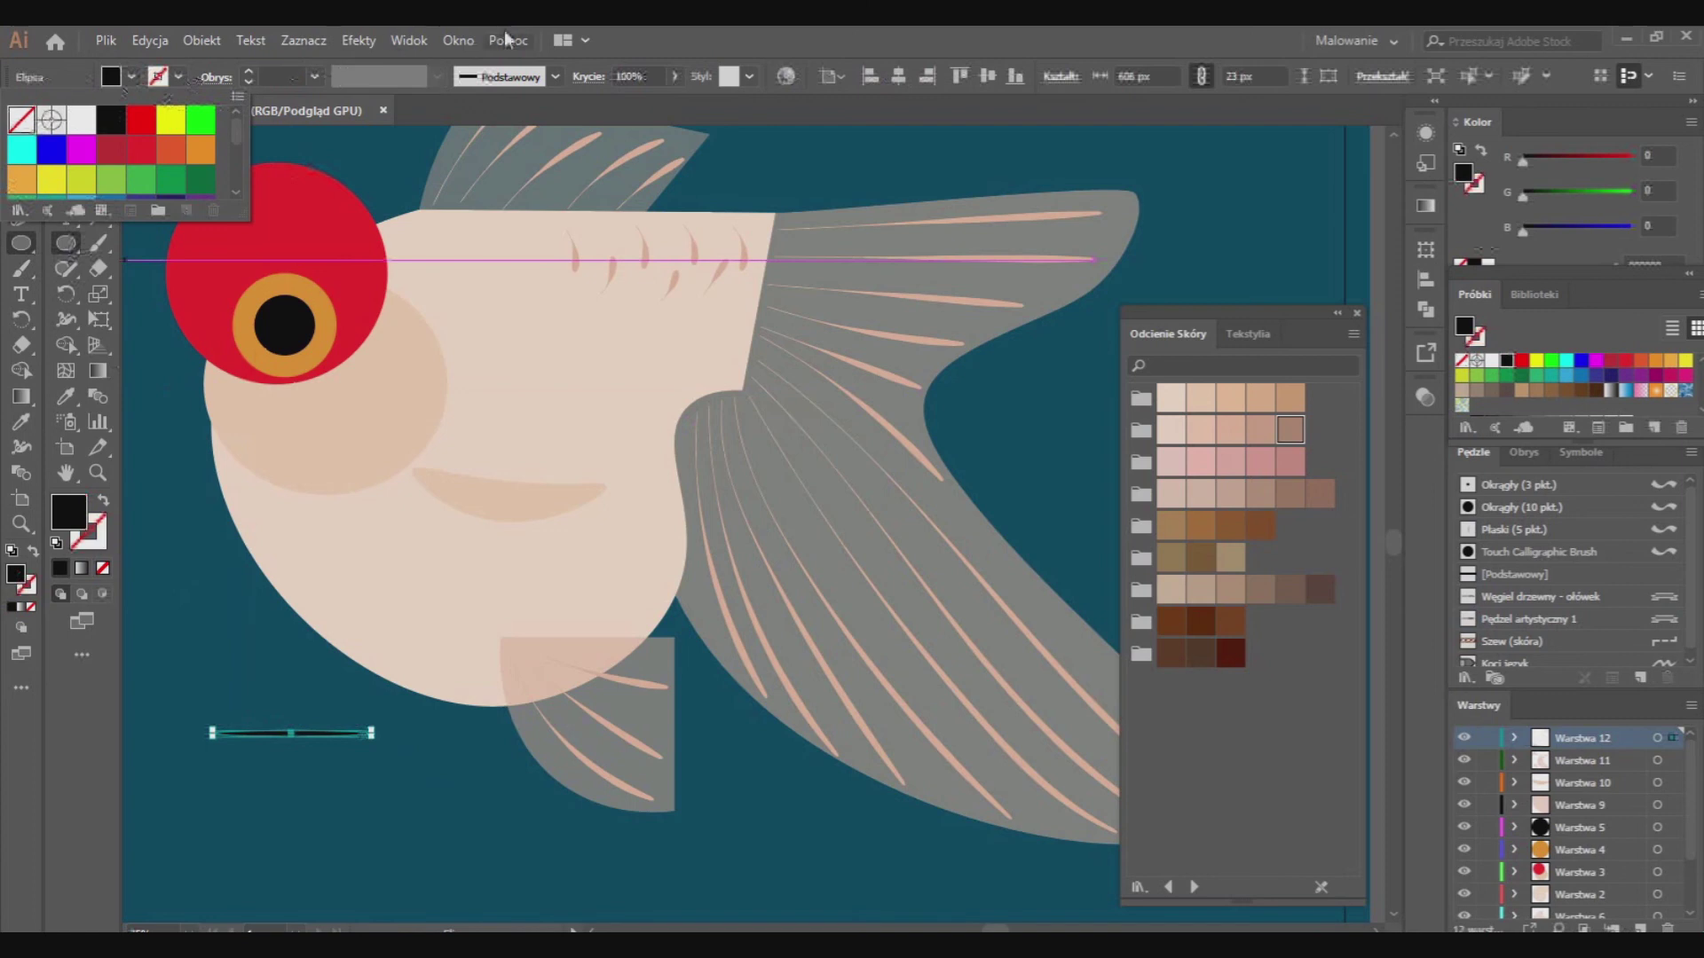
pyautogui.press('y')
# Turn the ellipse into an Art Brush using Tints colouring, then delete the original
pyautogui.press('v')
pyautogui.moveTo(293, 733); pyautogui.dragTo(1562, 586)
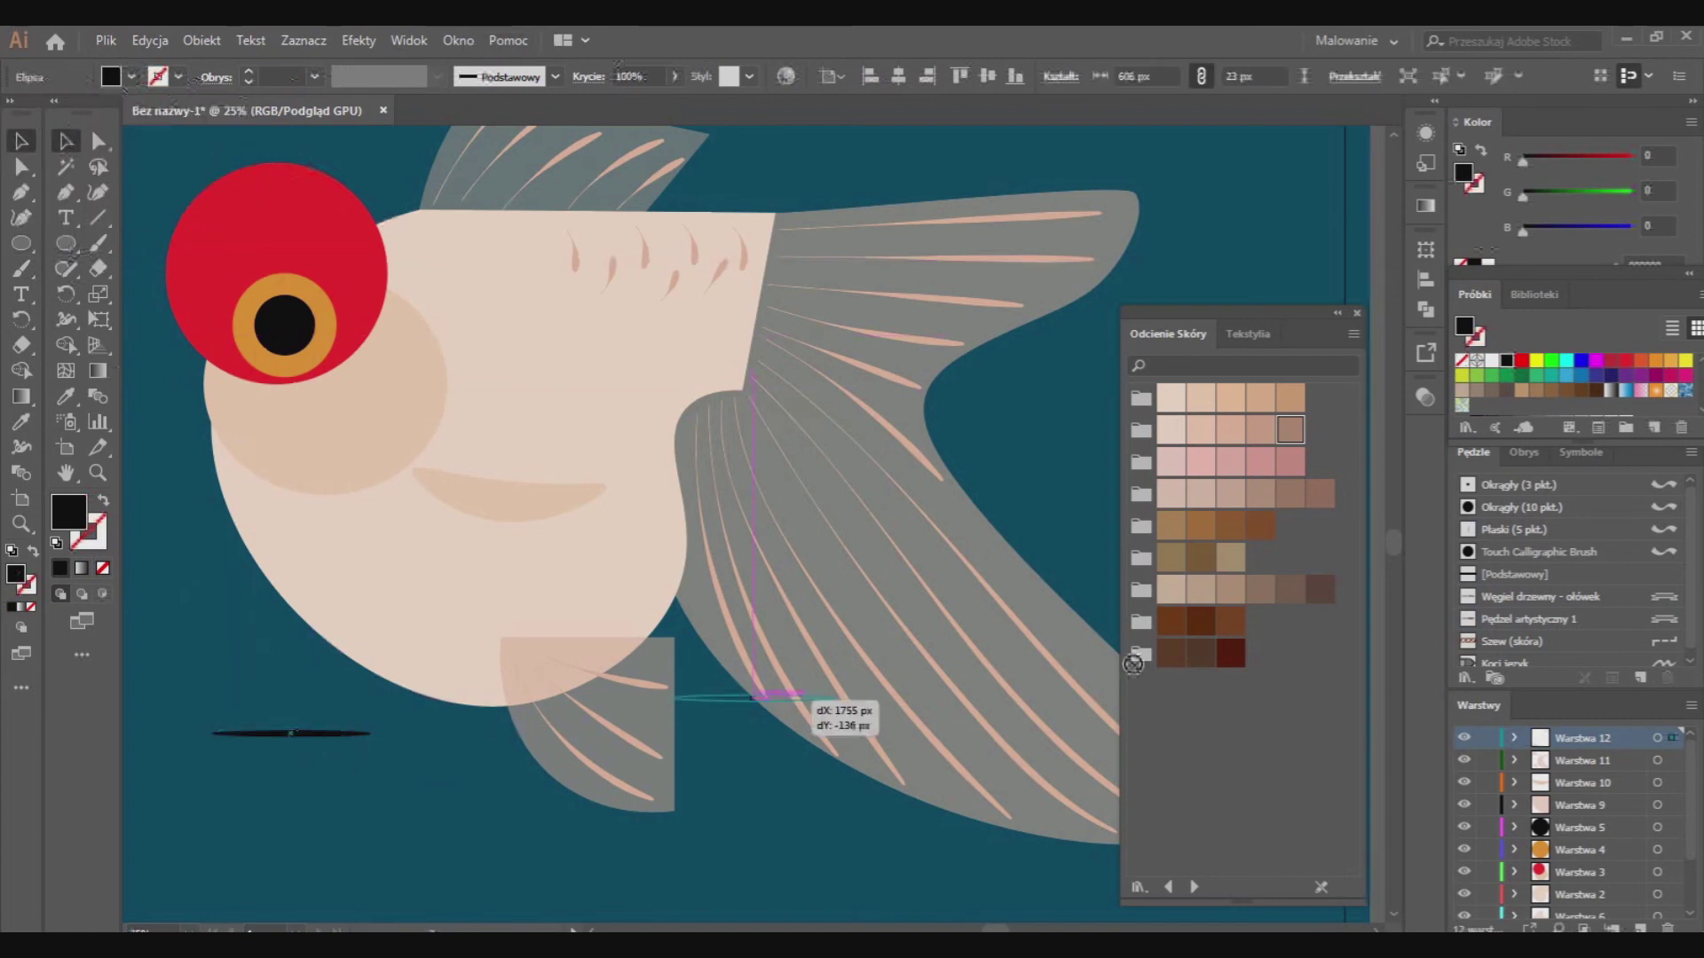
pyautogui.click(771, 547)
pyautogui.click(803, 645)
pyautogui.click(1020, 559)
pyautogui.click(985, 610)
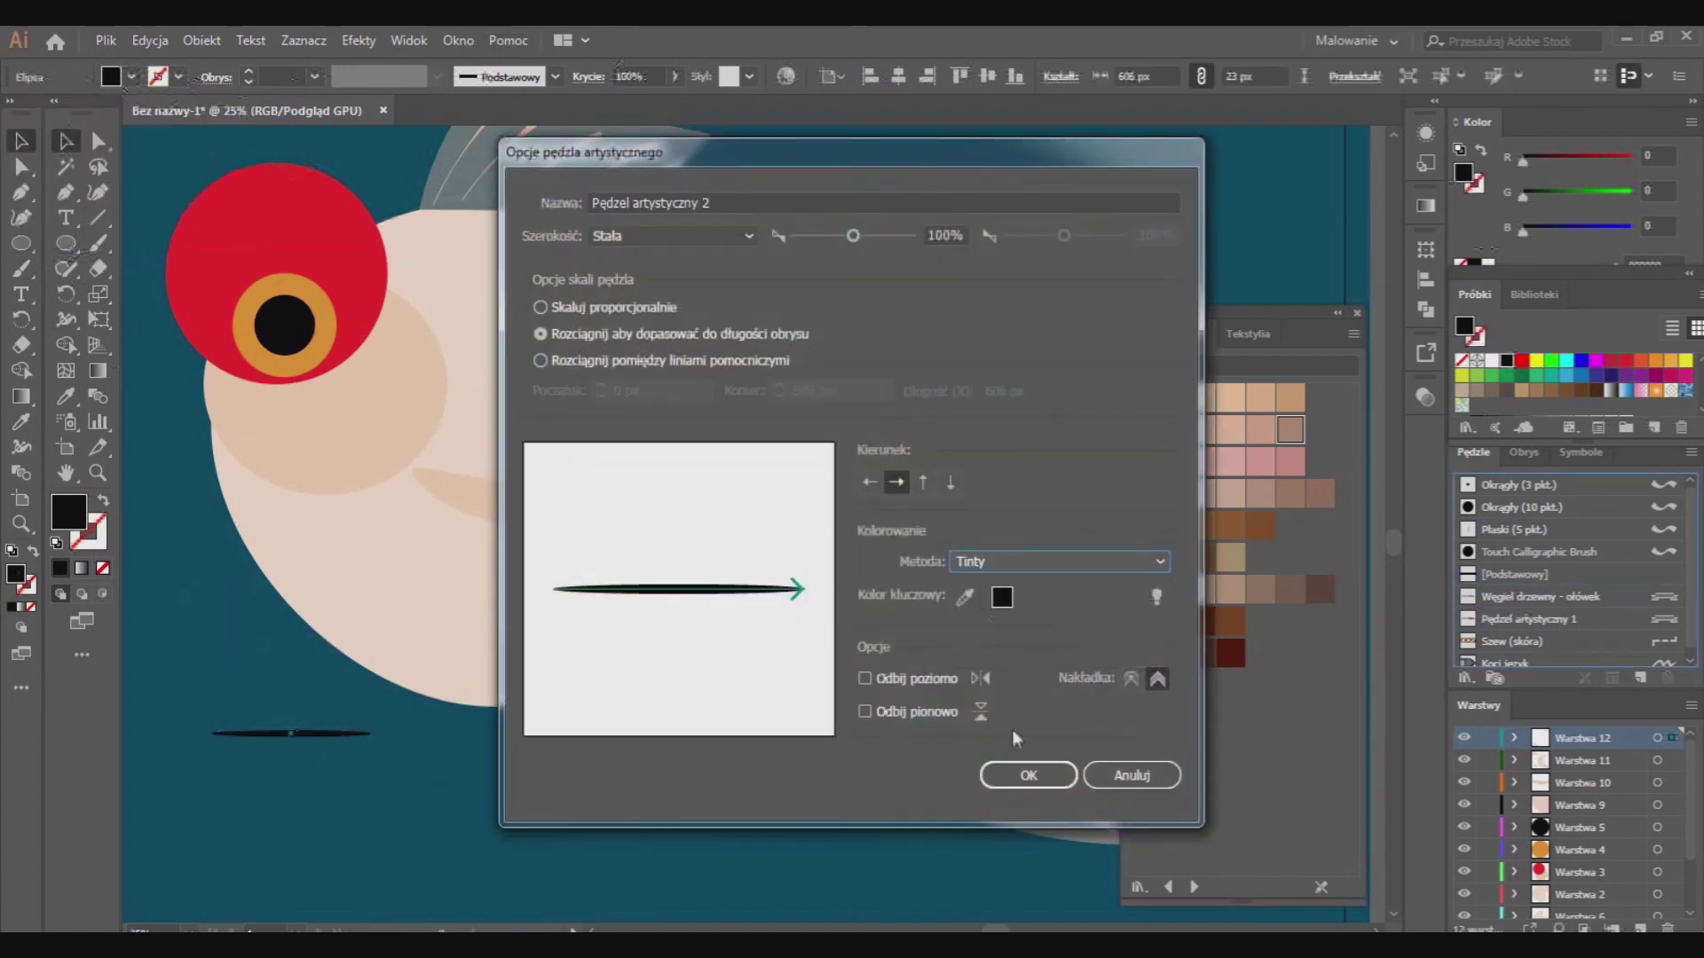
pyautogui.click(1020, 779)
pyautogui.press('Delete')
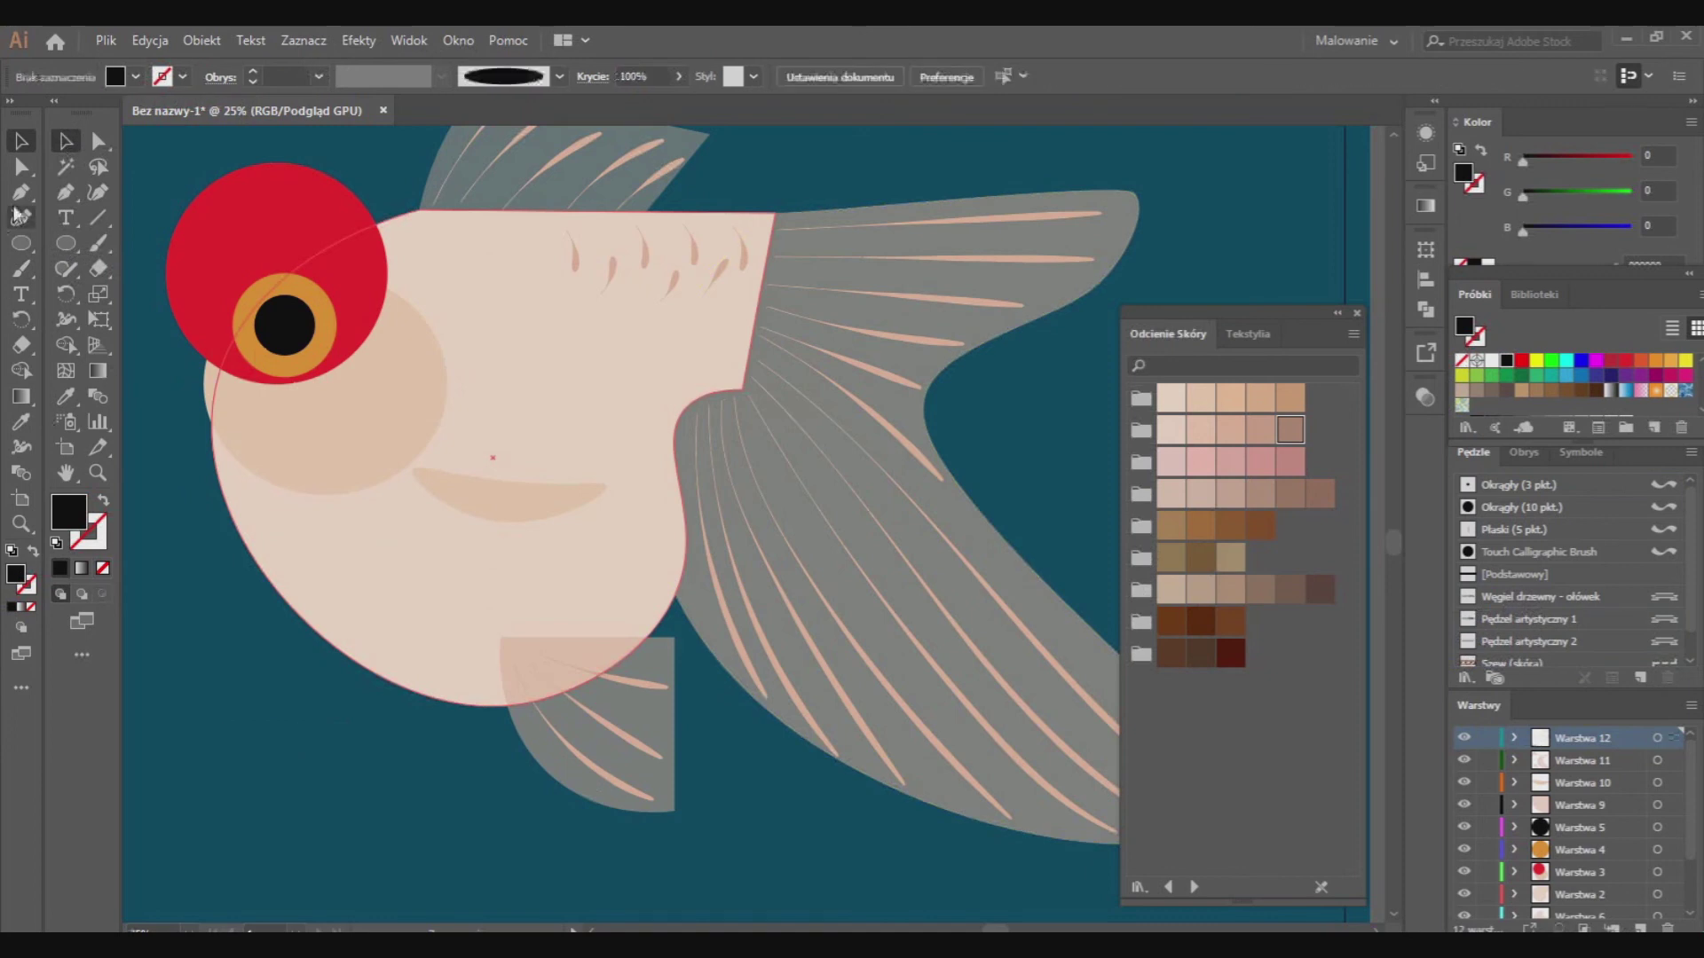
# Paint curved skin-tone scale marks across the body with the new tapered brush
pyautogui.click(23, 269)
pyautogui.click(1294, 431)
pyautogui.hotkey('shift', 'x')
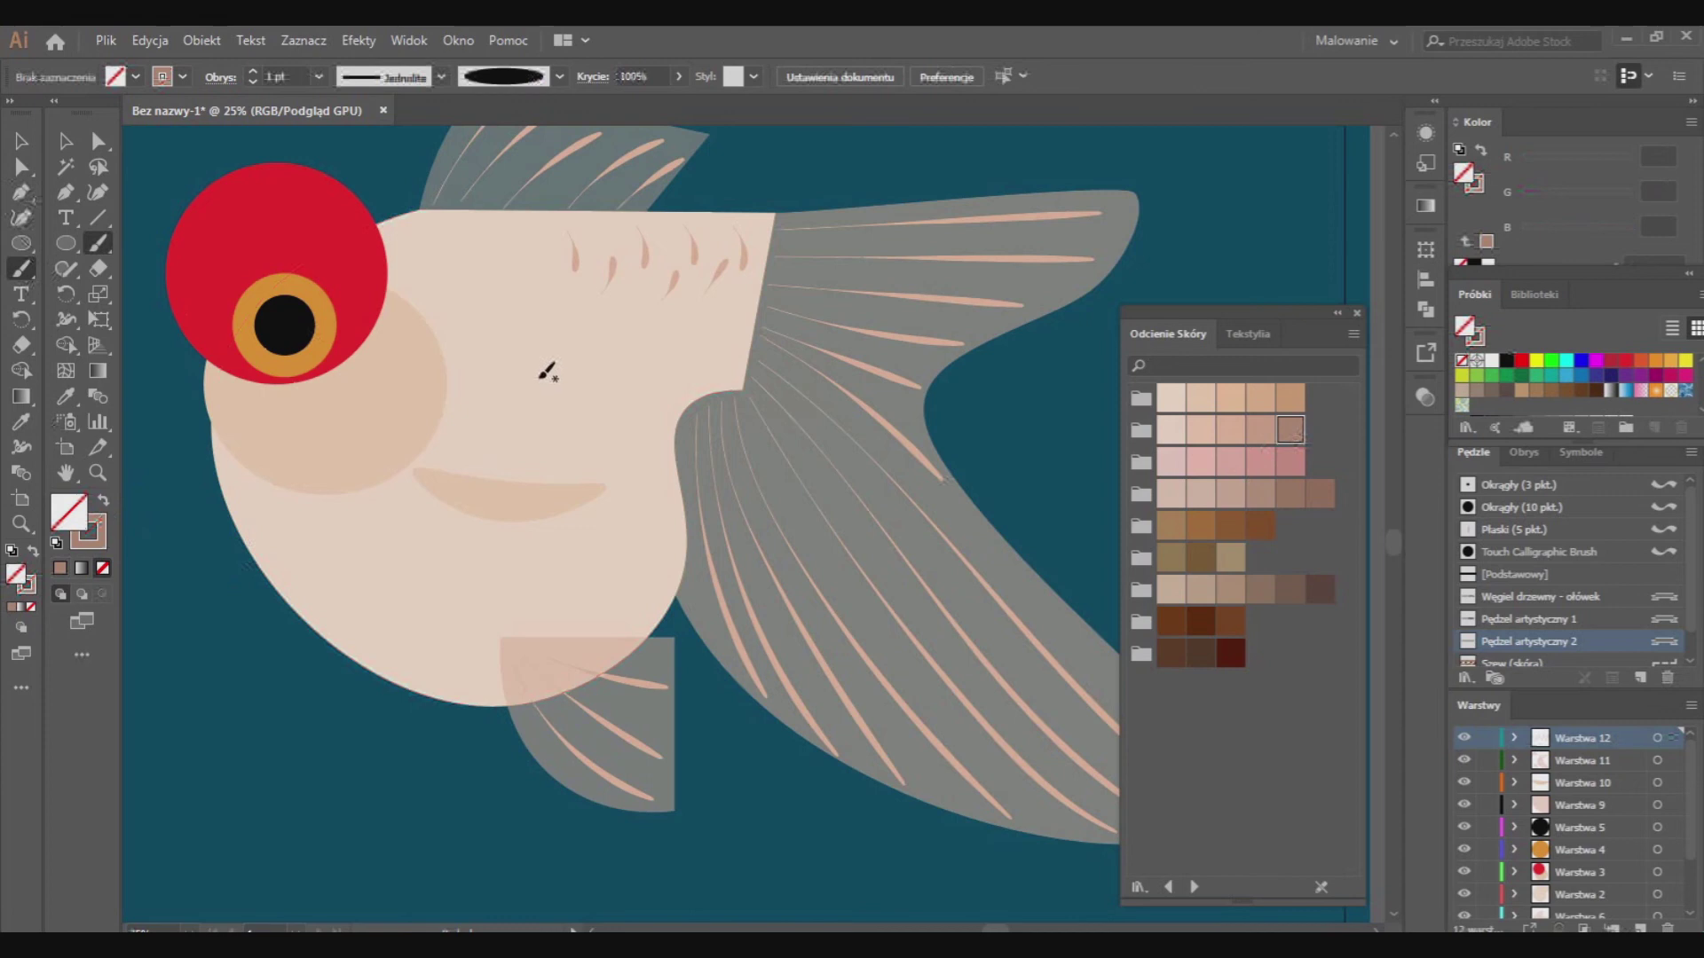
pyautogui.moveTo(532, 371)
pyautogui.mouseDown()
pyautogui.moveTo(530, 424)
pyautogui.moveTo(564, 454)
pyautogui.mouseUp()
pyautogui.moveTo(599, 367)
pyautogui.mouseDown()
pyautogui.moveTo(610, 410)
pyautogui.moveTo(663, 412)
pyautogui.mouseUp()
pyautogui.moveTo(607, 521); pyautogui.dragTo(598, 561)
pyautogui.moveTo(657, 497); pyautogui.dragTo(656, 536)
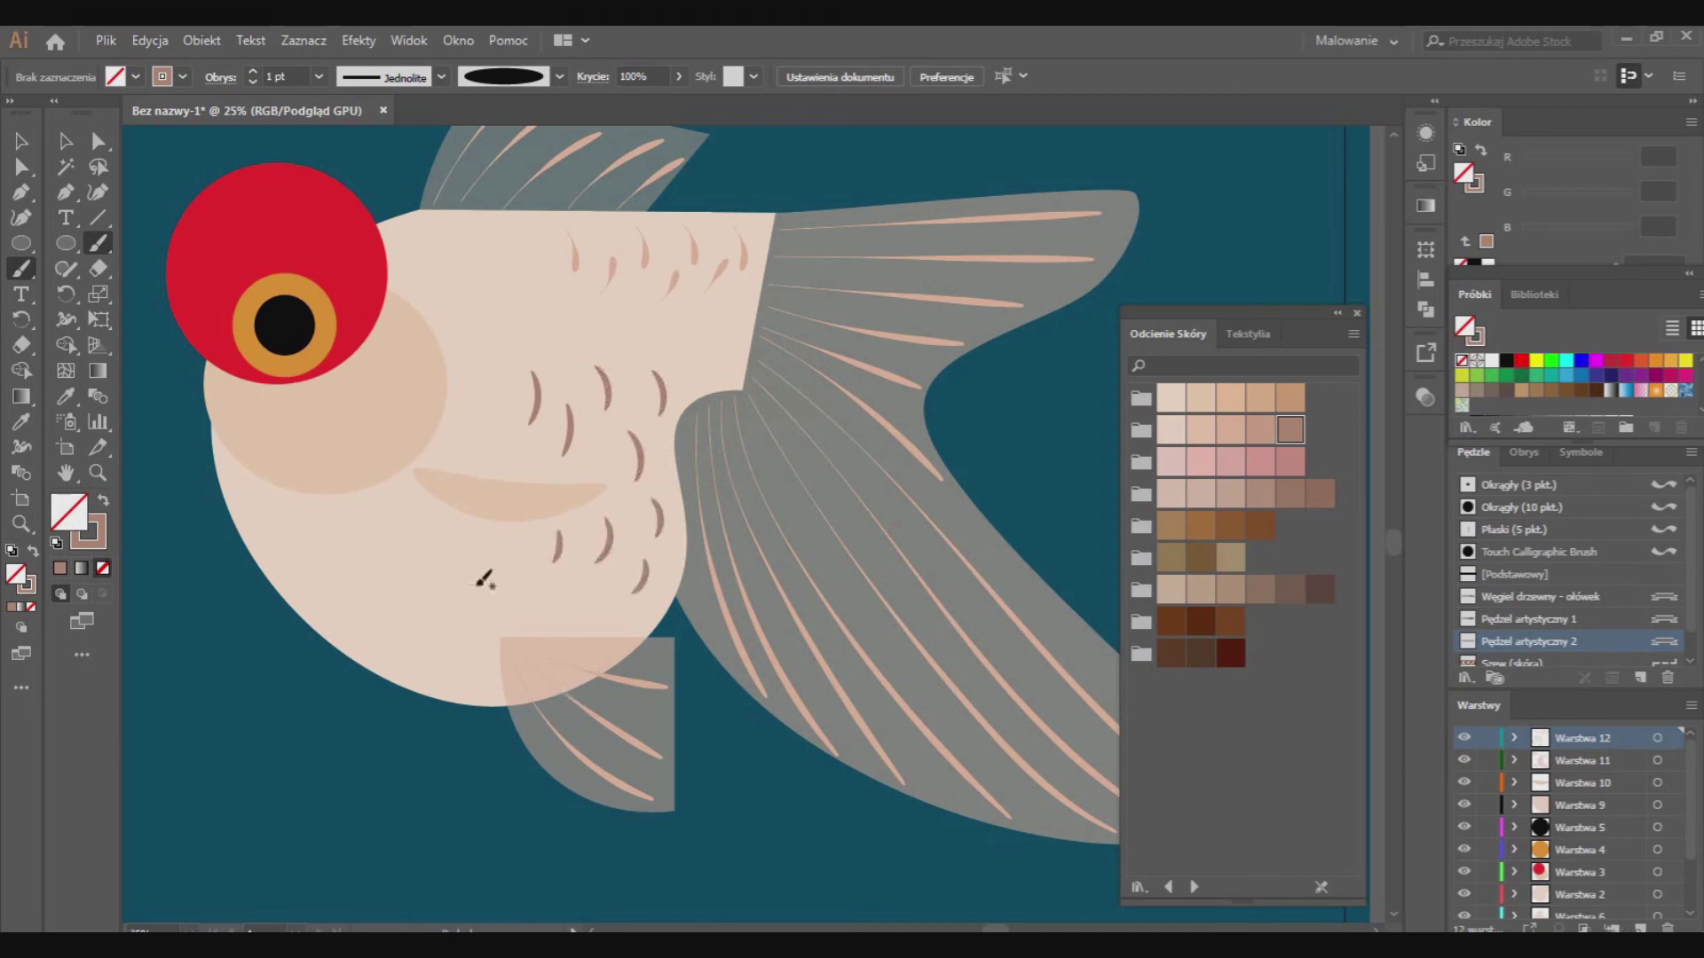
pyautogui.click(1641, 927)
# Draw six small dark red, strokeless ellipse spots over the red eye
pyautogui.press('l')
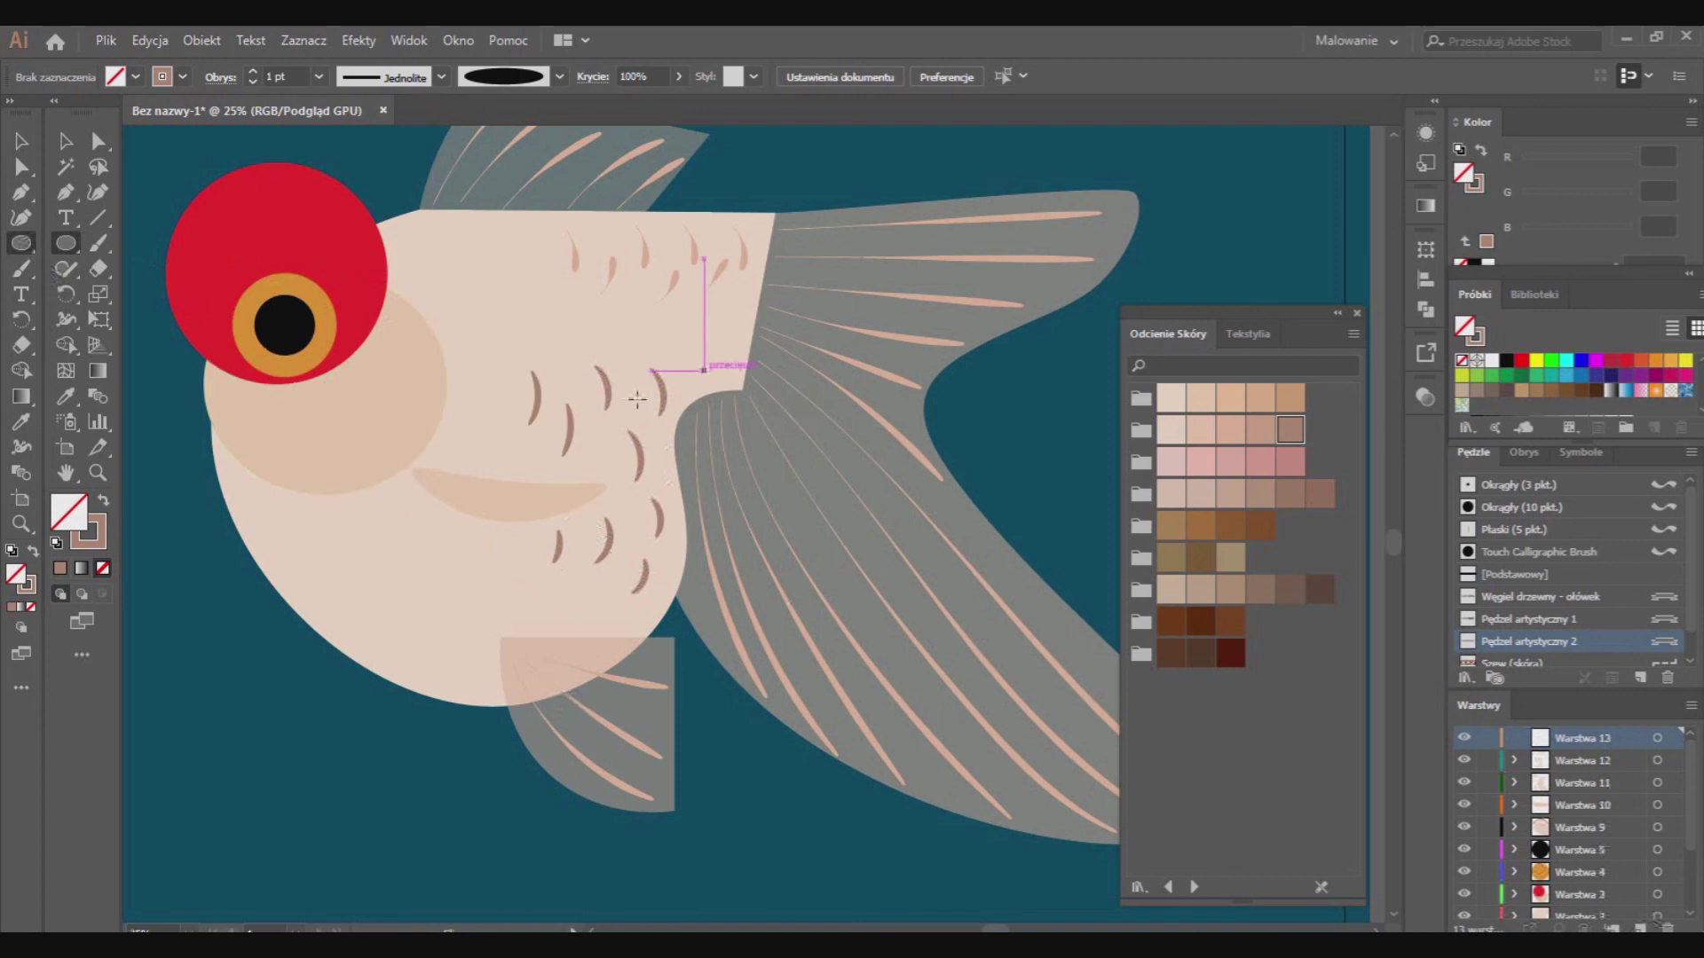
pyautogui.click(1610, 361)
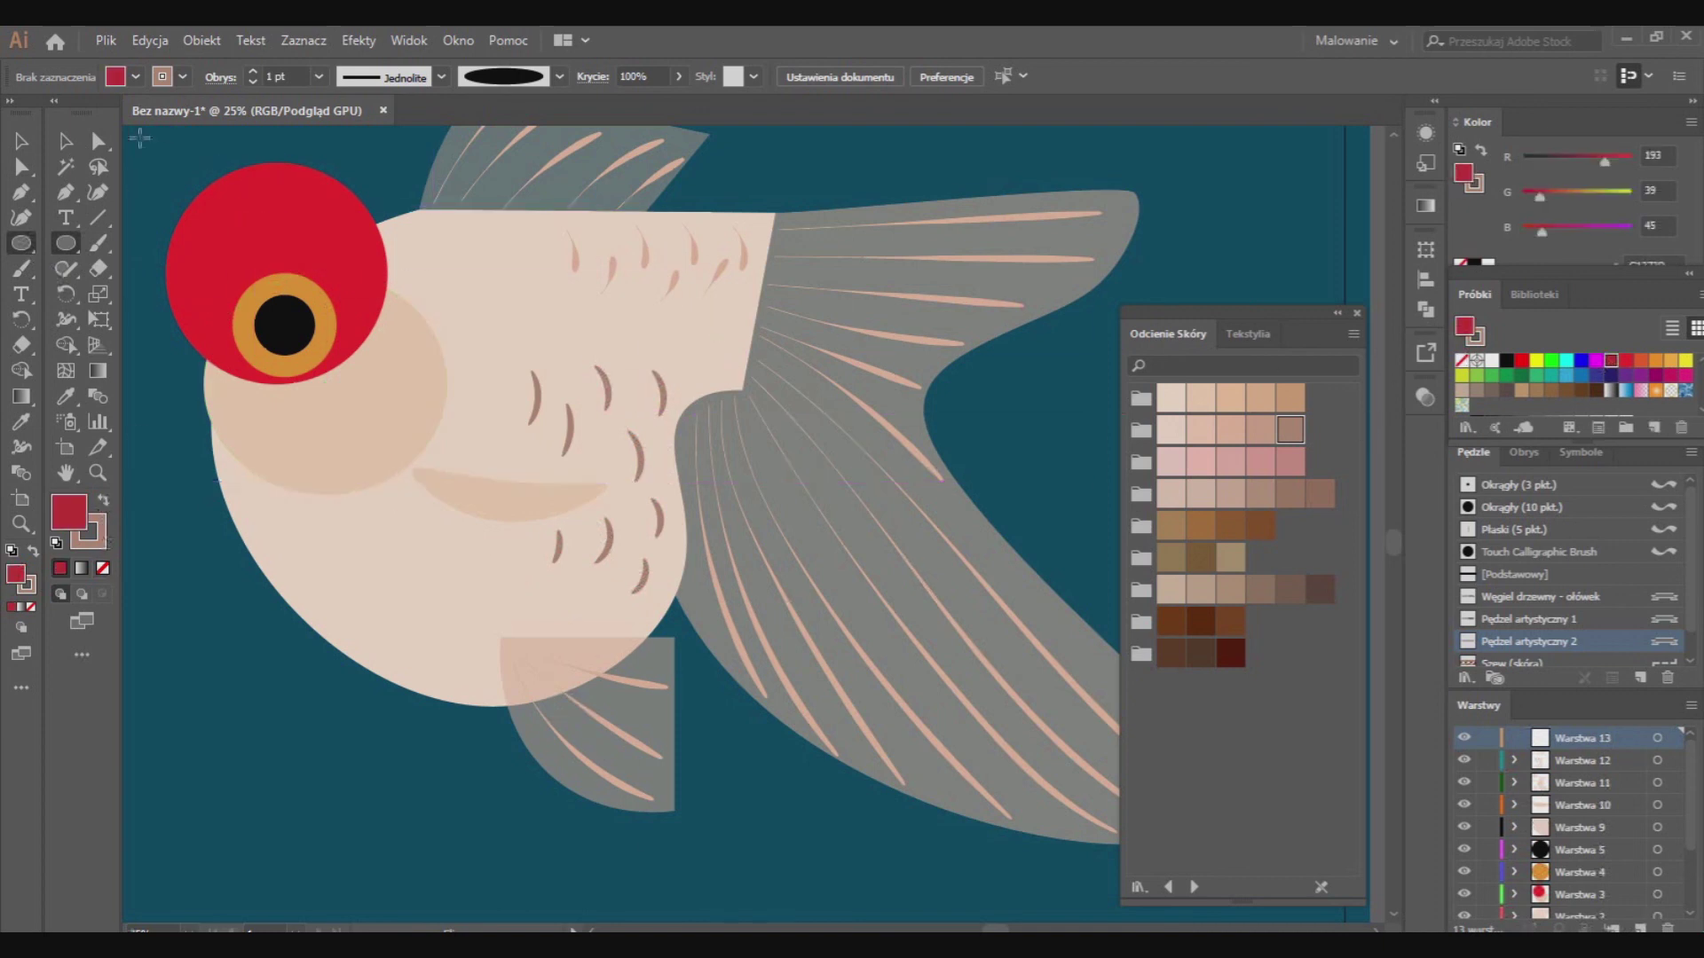
pyautogui.click(116, 77)
pyautogui.click(23, 119)
pyautogui.moveTo(222, 215); pyautogui.dragTo(282, 195)
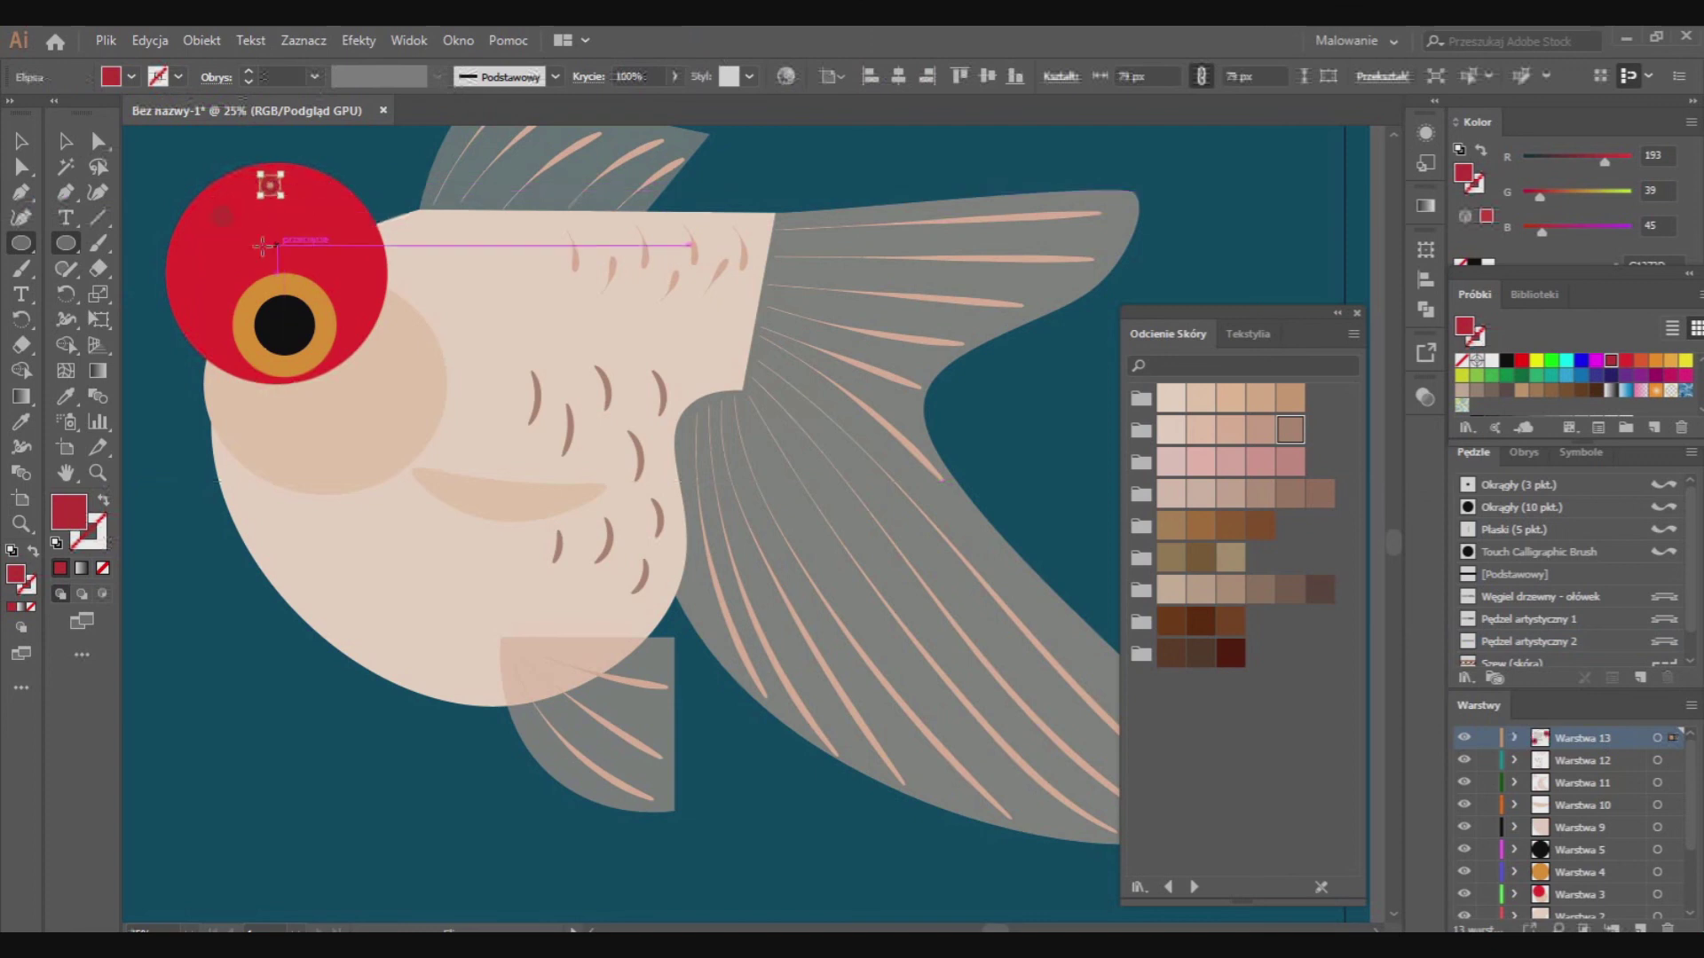
pyautogui.moveTo(277, 255)
pyautogui.mouseDown()
pyautogui.moveTo(326, 240)
pyautogui.moveTo(365, 294)
pyautogui.mouseUp()
pyautogui.moveTo(179, 283)
pyautogui.mouseDown()
pyautogui.moveTo(197, 299)
pyautogui.moveTo(216, 265)
pyautogui.mouseUp()
pyautogui.moveTo(206, 329); pyautogui.dragTo(221, 343)
pyautogui.moveTo(355, 232); pyautogui.dragTo(371, 247)
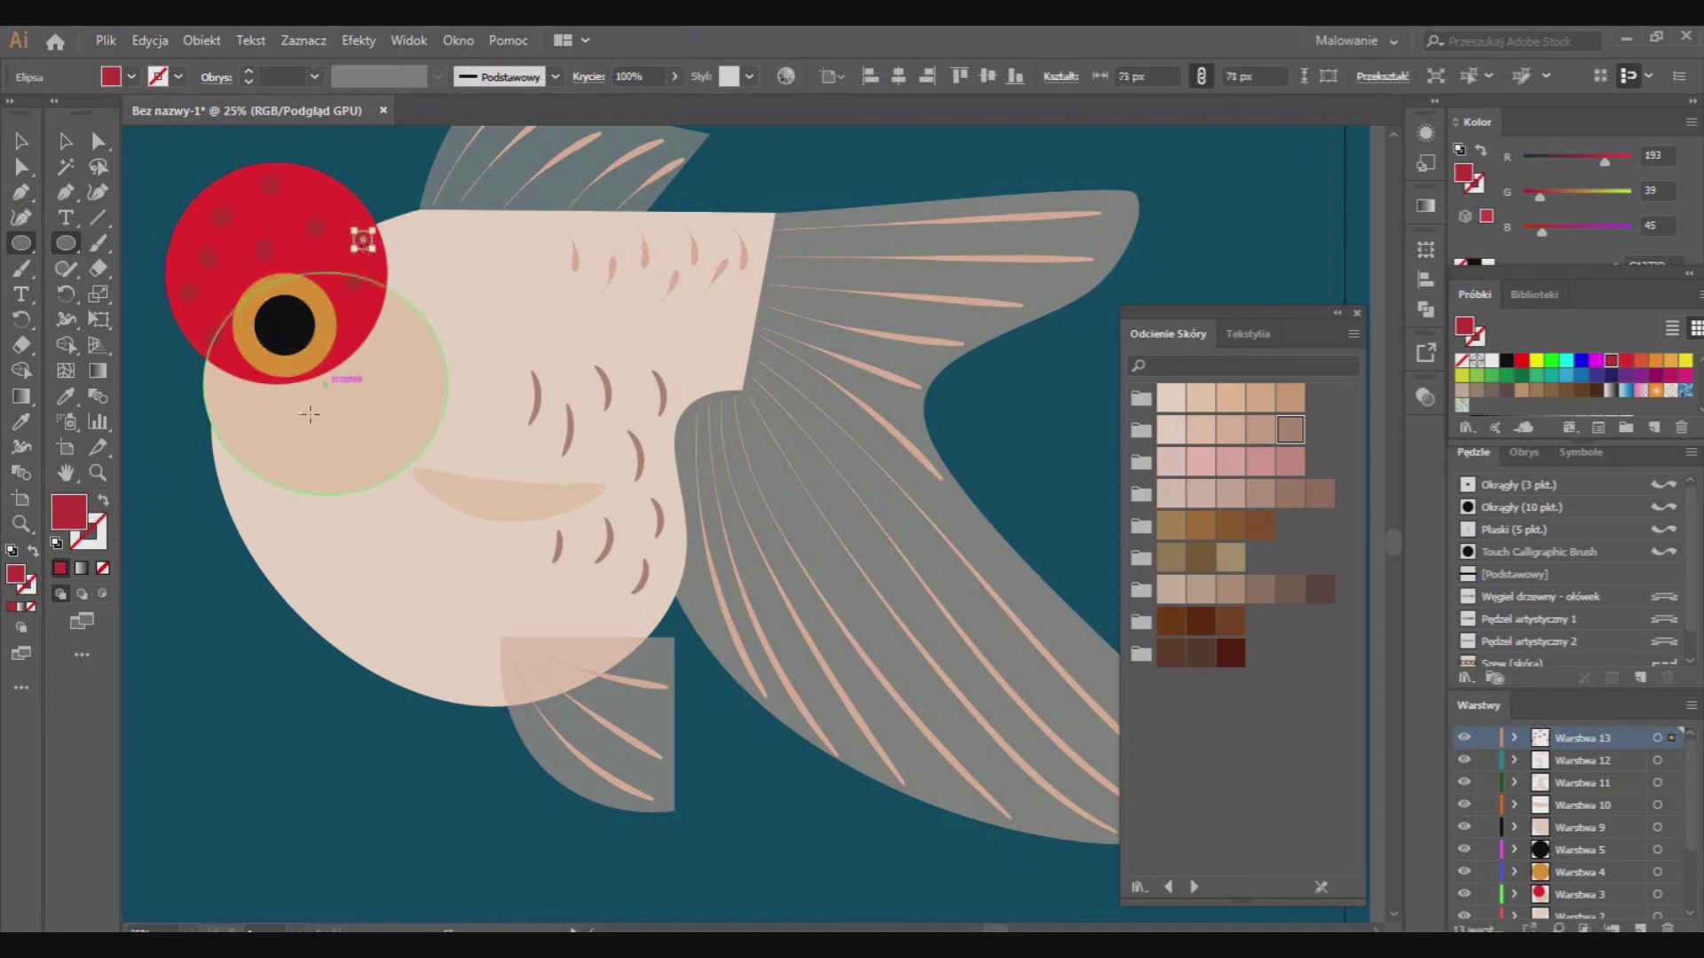
pyautogui.moveTo(310, 184); pyautogui.dragTo(326, 200)
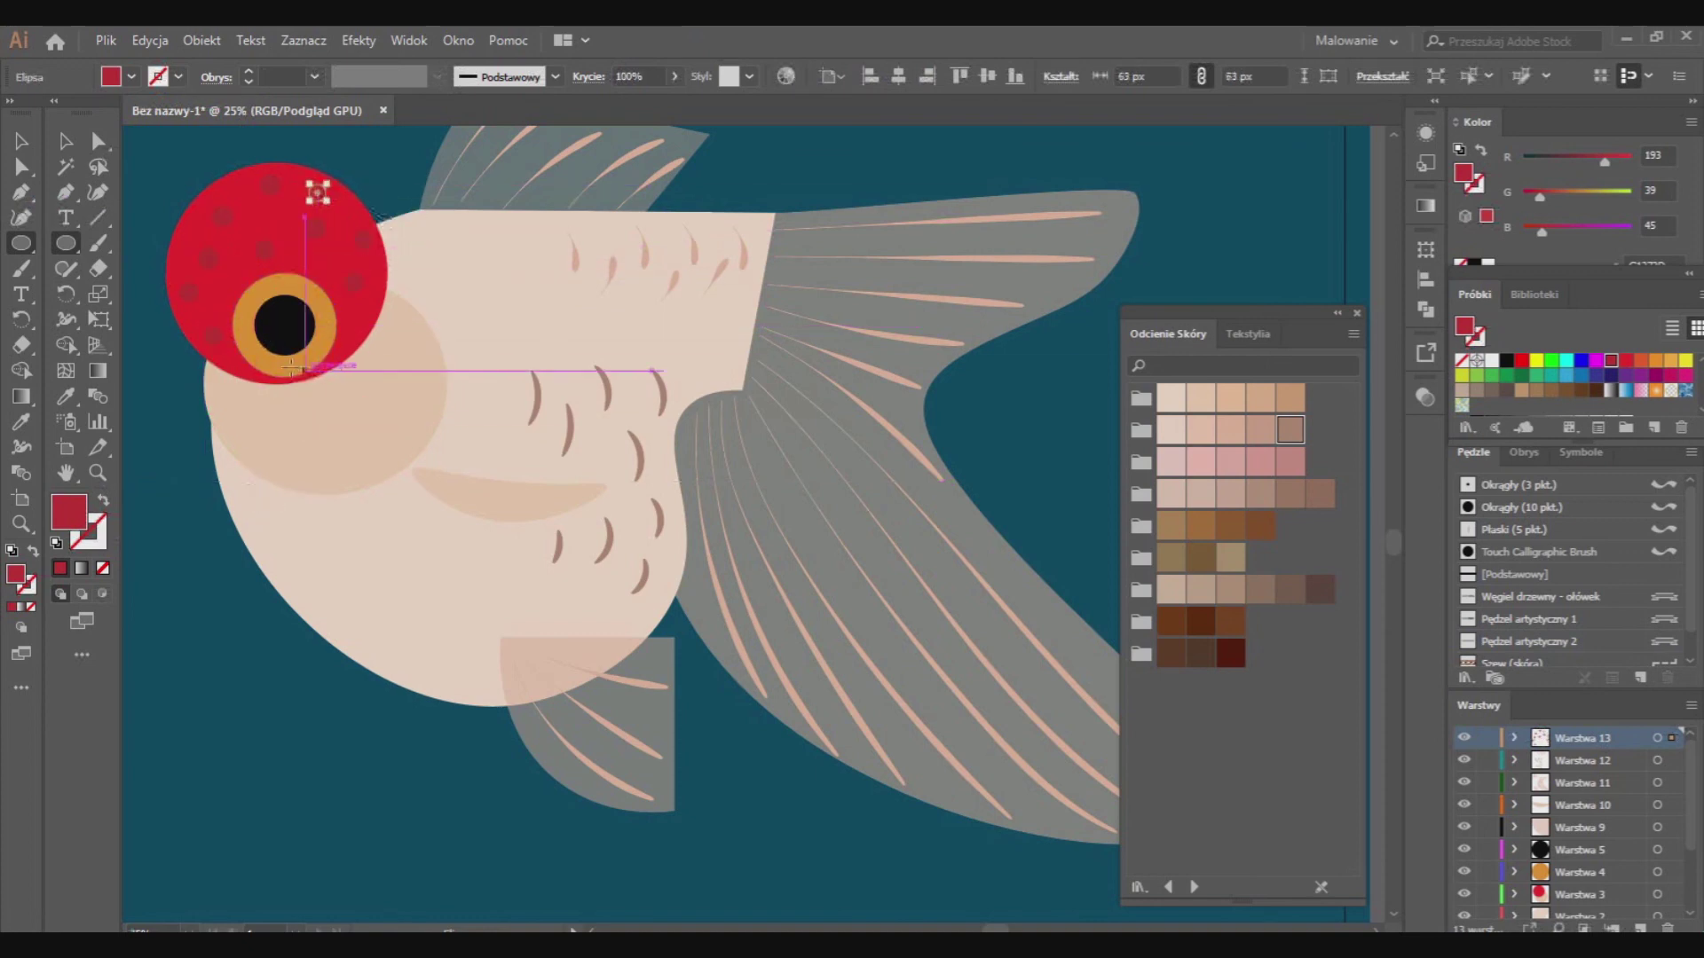
# Deselect the spots, add a new layer for the mouth and pick the art brush
pyautogui.click(302, 40)
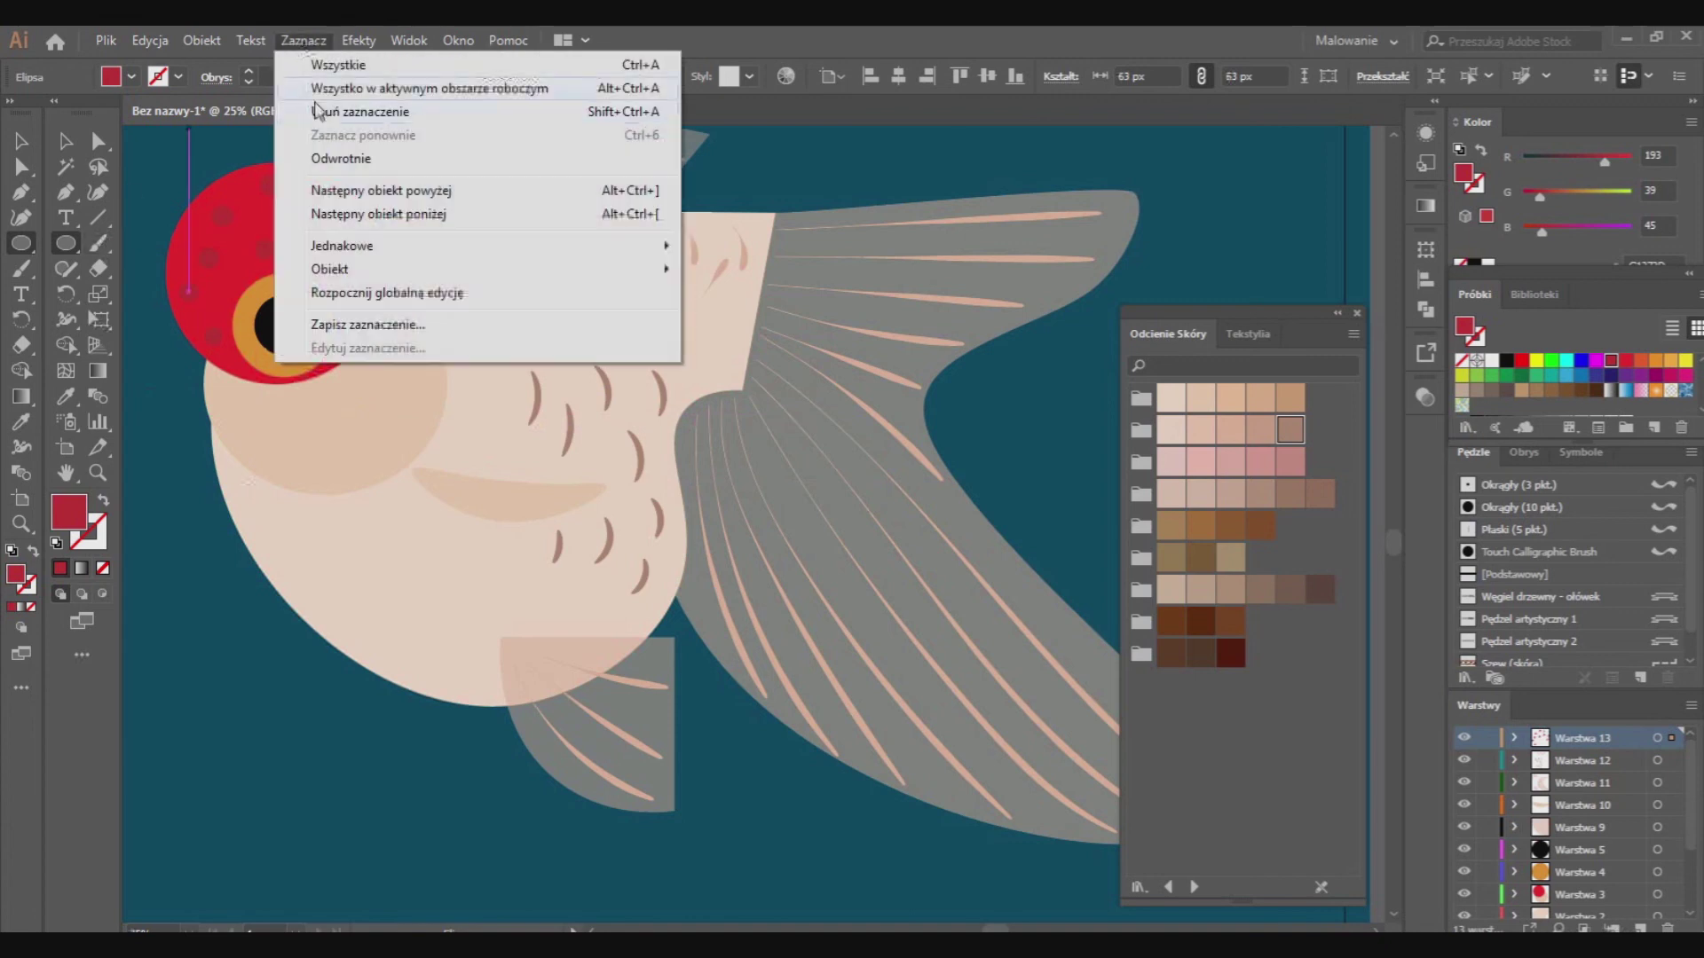
pyautogui.click(323, 110)
pyautogui.hotkey('ctrl', 'l')
pyautogui.press('b')
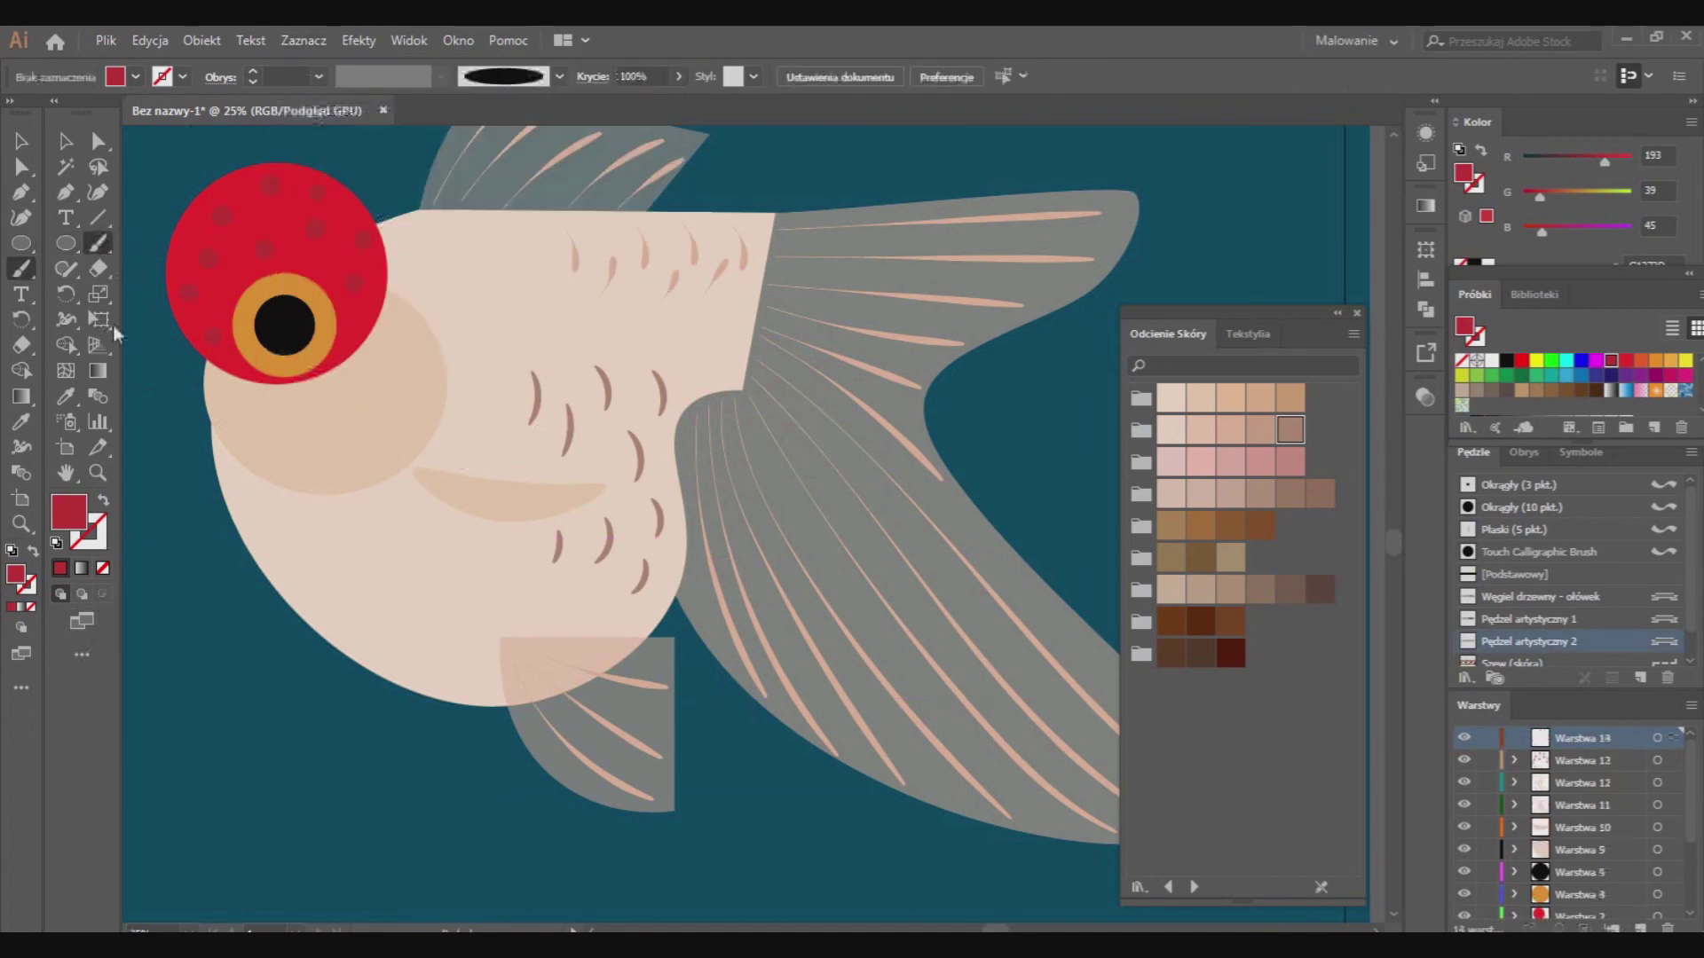
pyautogui.doubleClick(74, 524)
# Set the colour to #000000 and paint a short mouth line below the eye
pyautogui.write('000000')
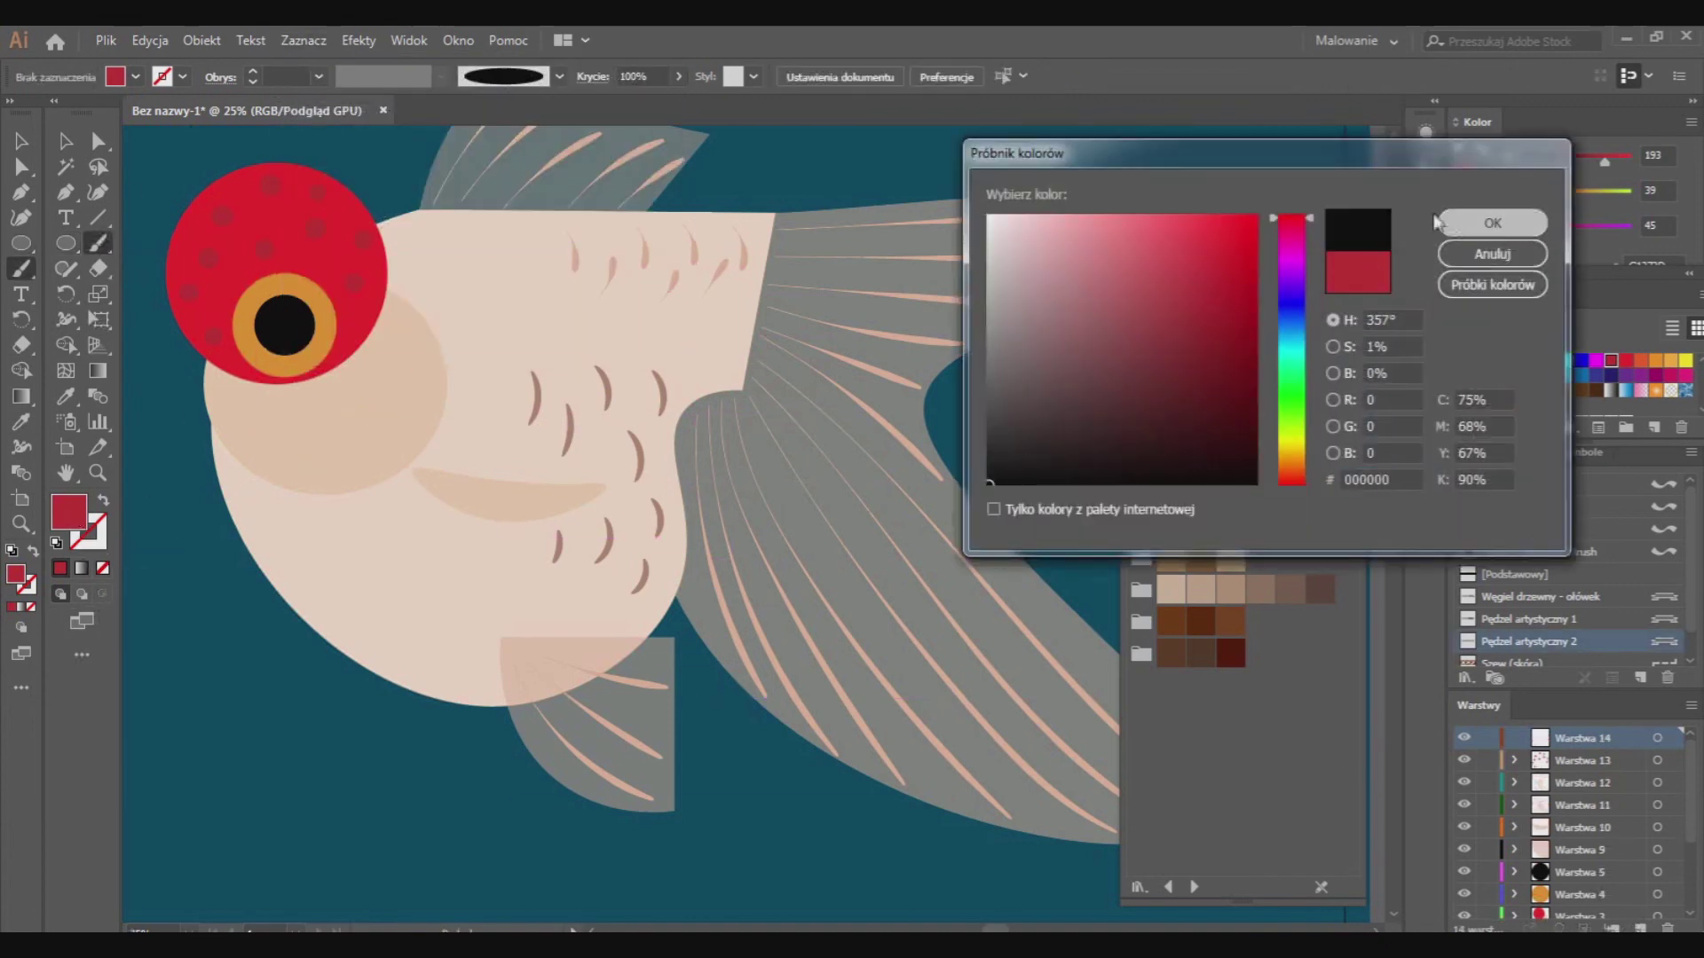
pyautogui.press('Return')
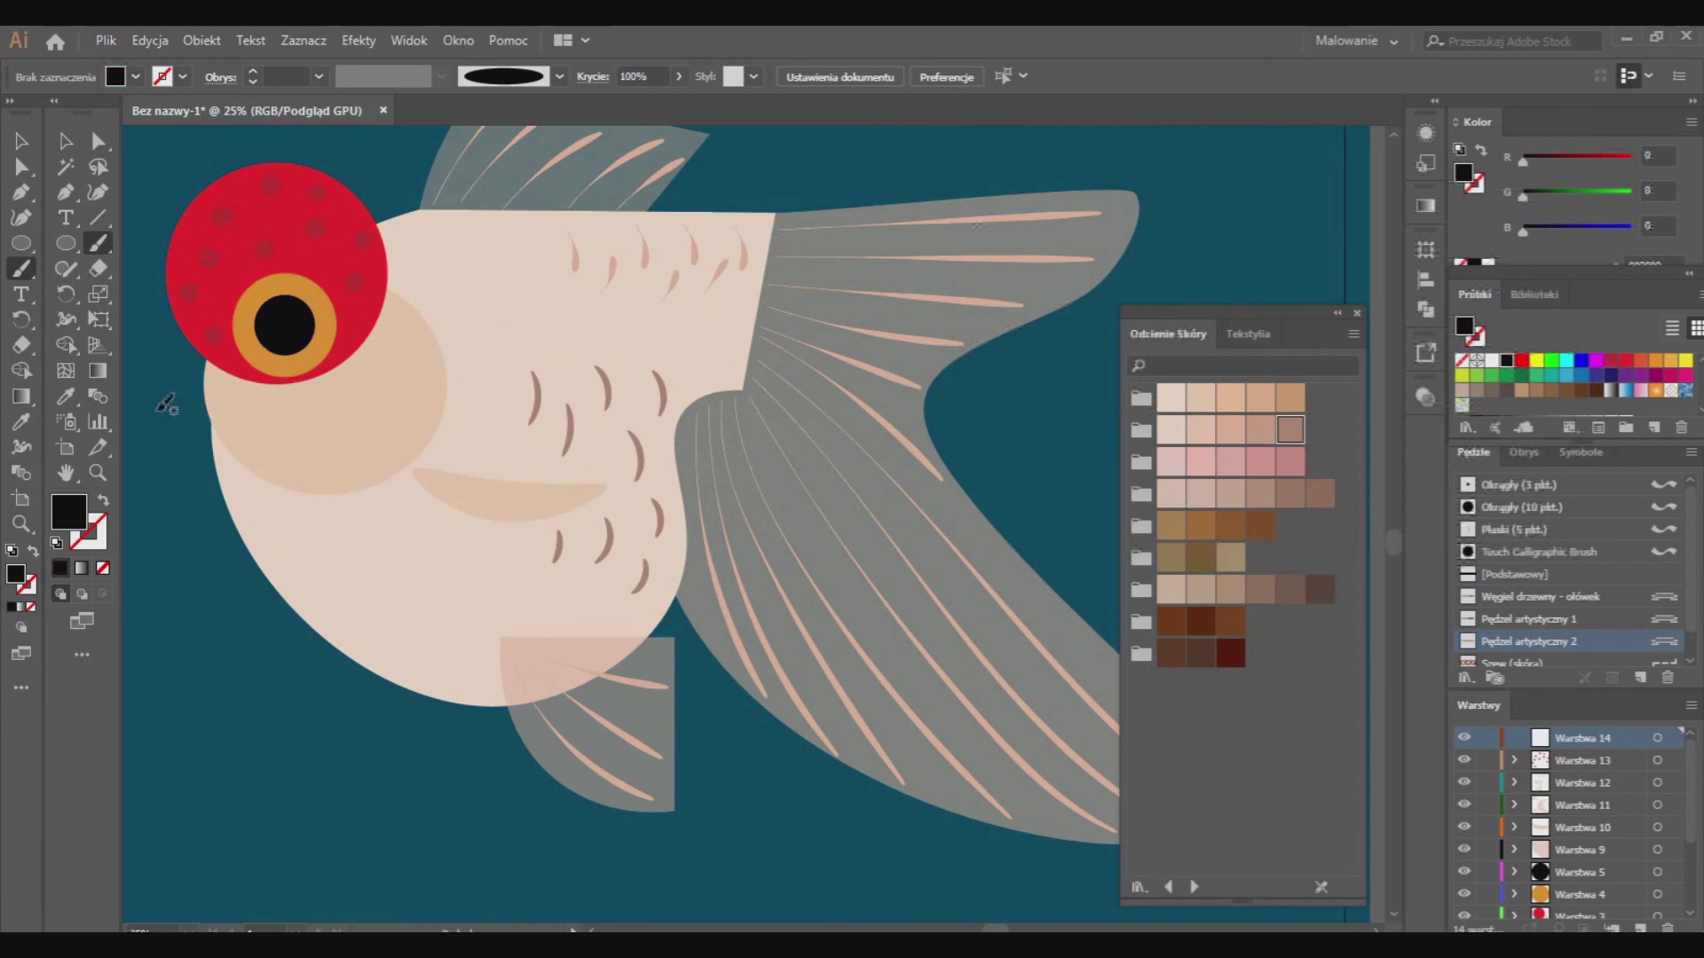
pyautogui.moveTo(223, 397); pyautogui.dragTo(239, 415)
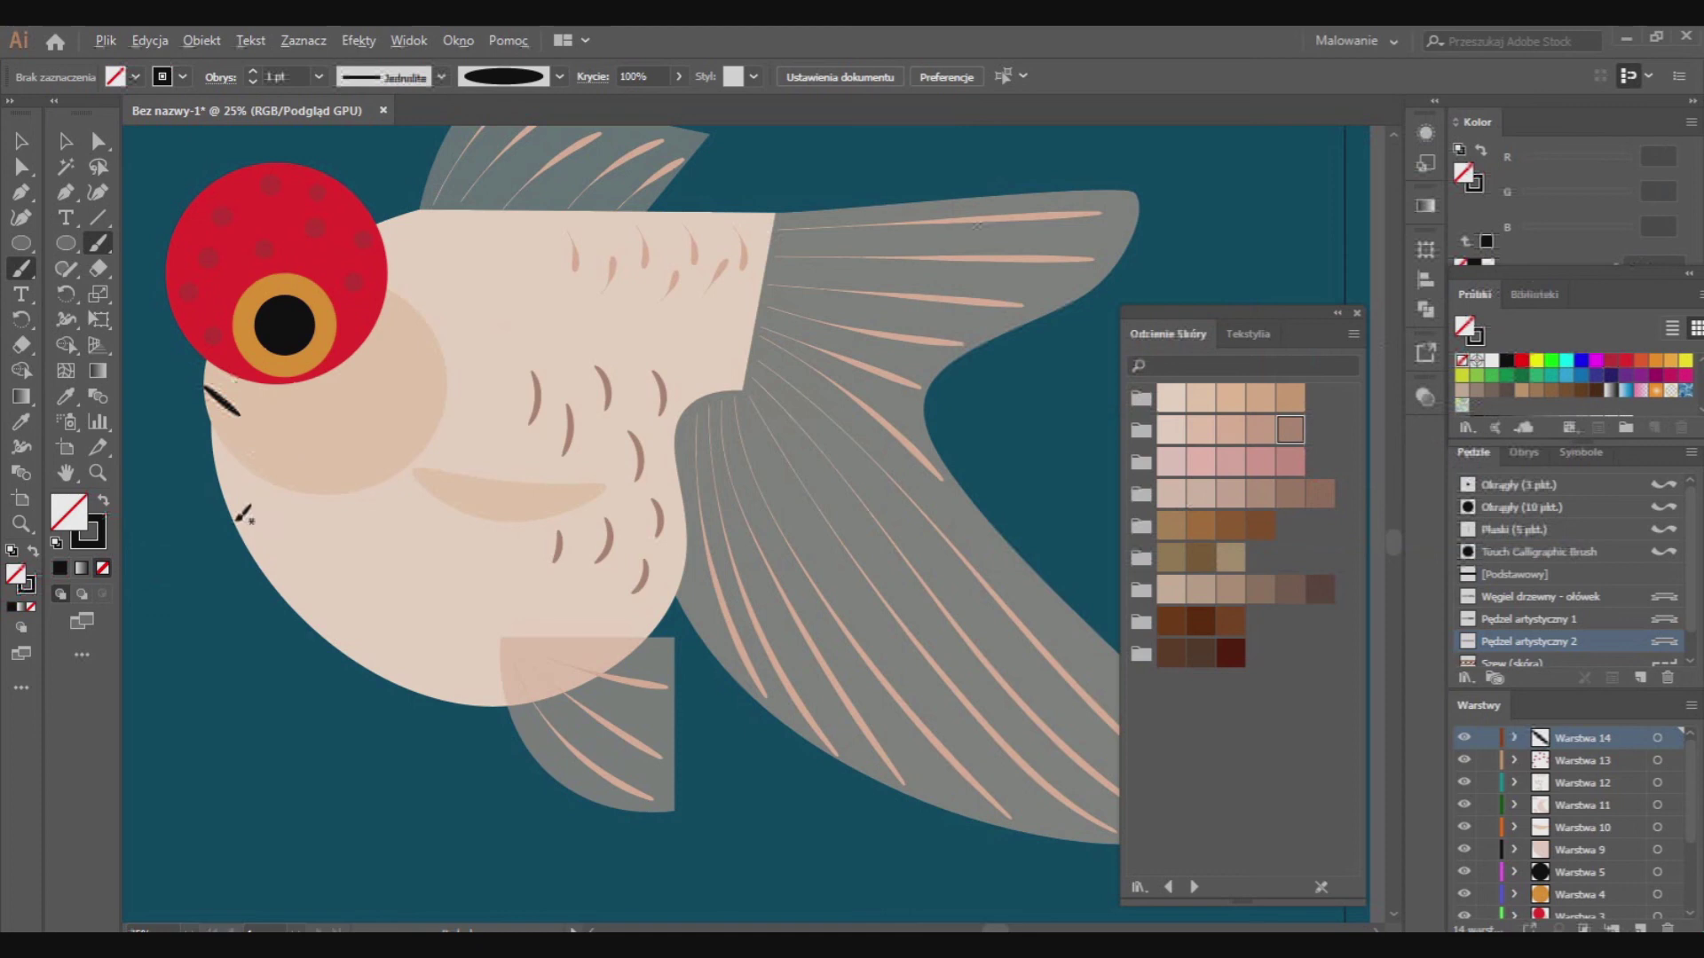
# Select the teal background rectangle and pull its right edge slightly left
pyautogui.scroll(-2, 571, 609)
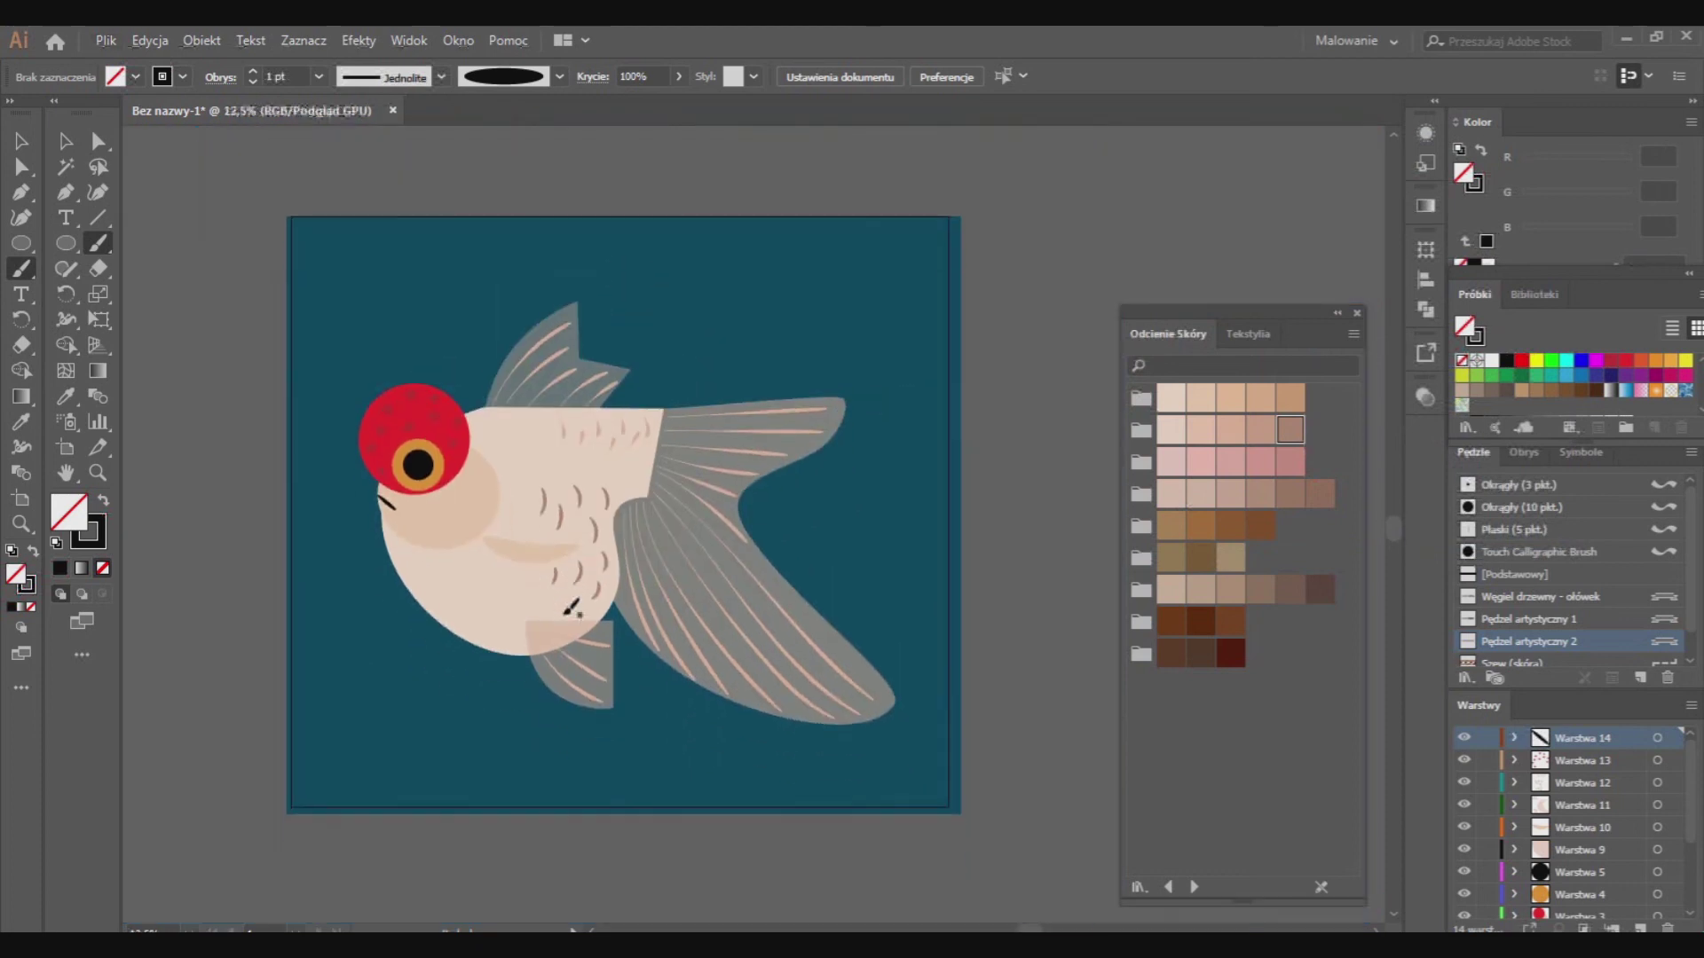
pyautogui.press('v')
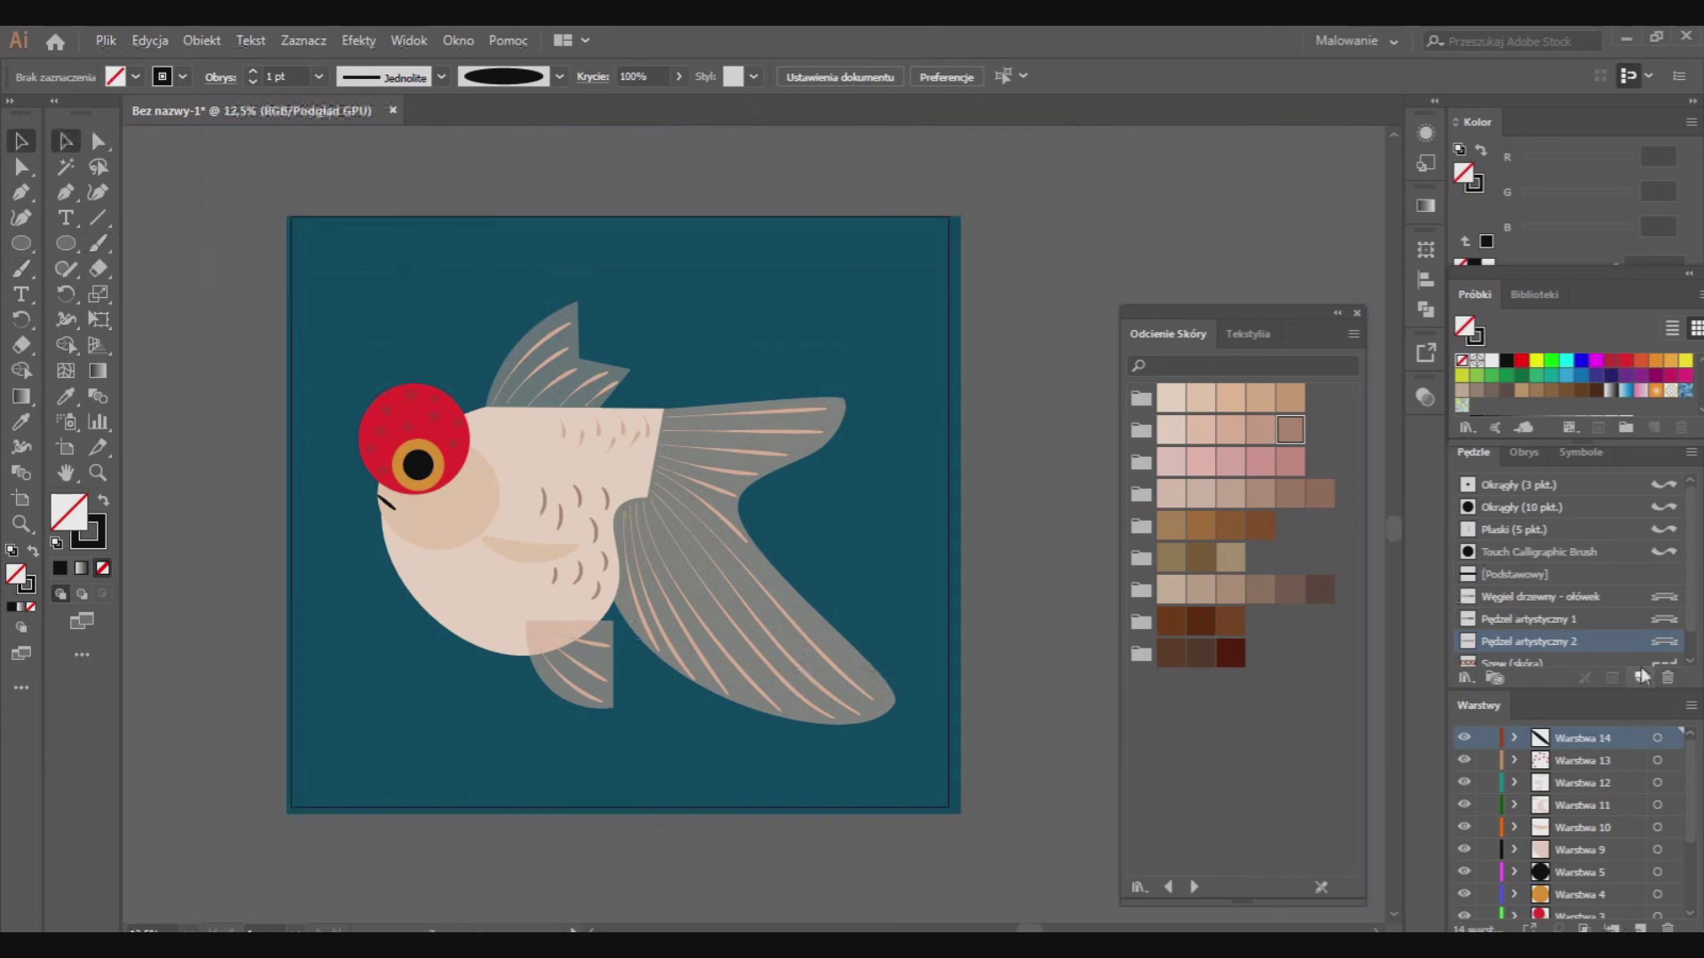
pyautogui.click(377, 293)
pyautogui.moveTo(959, 513); pyautogui.dragTo(955, 514)
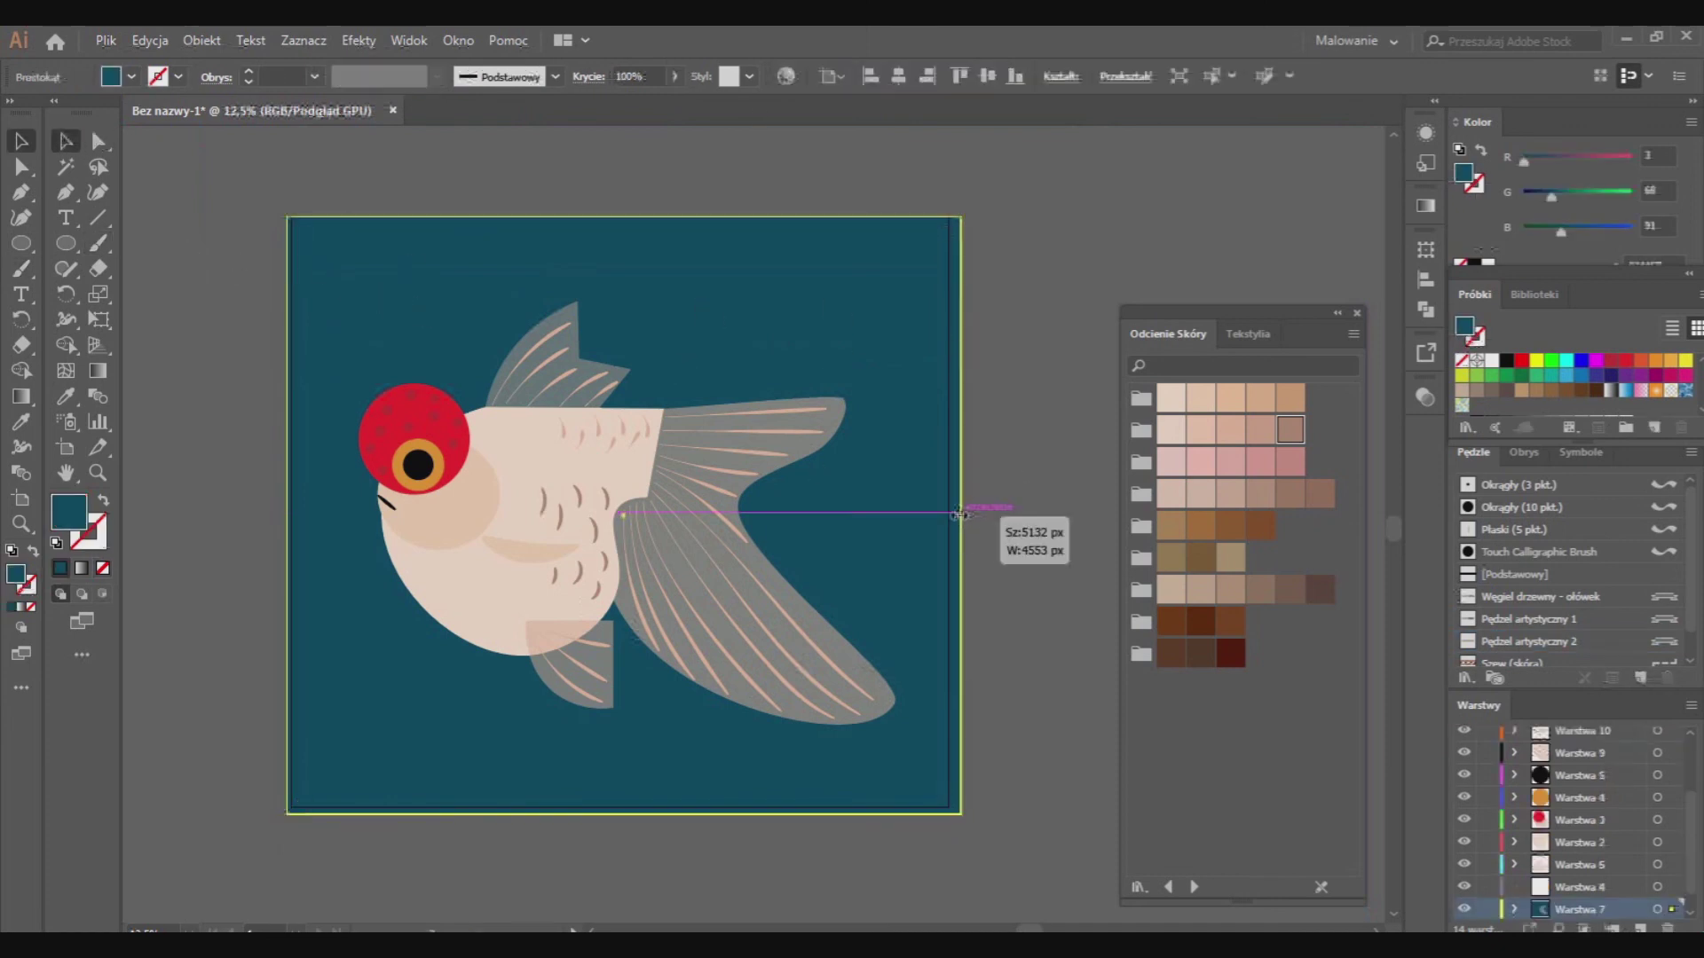
pyautogui.click(1010, 754)
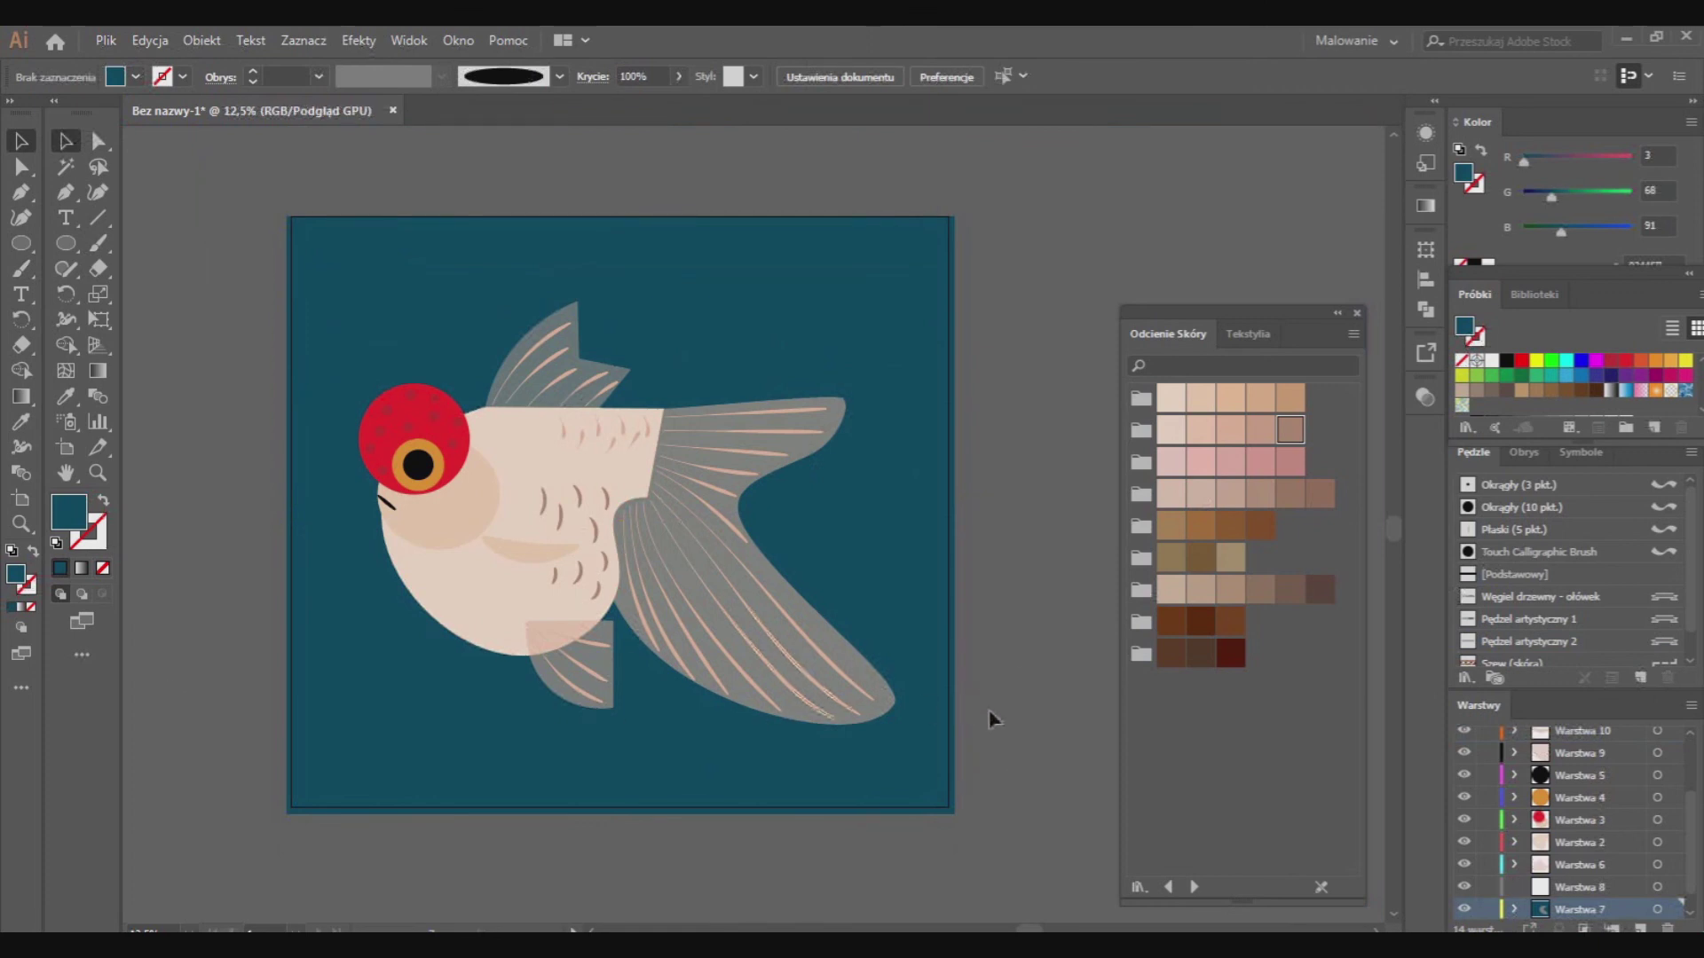
pyautogui.scroll(1, 1074, 335)
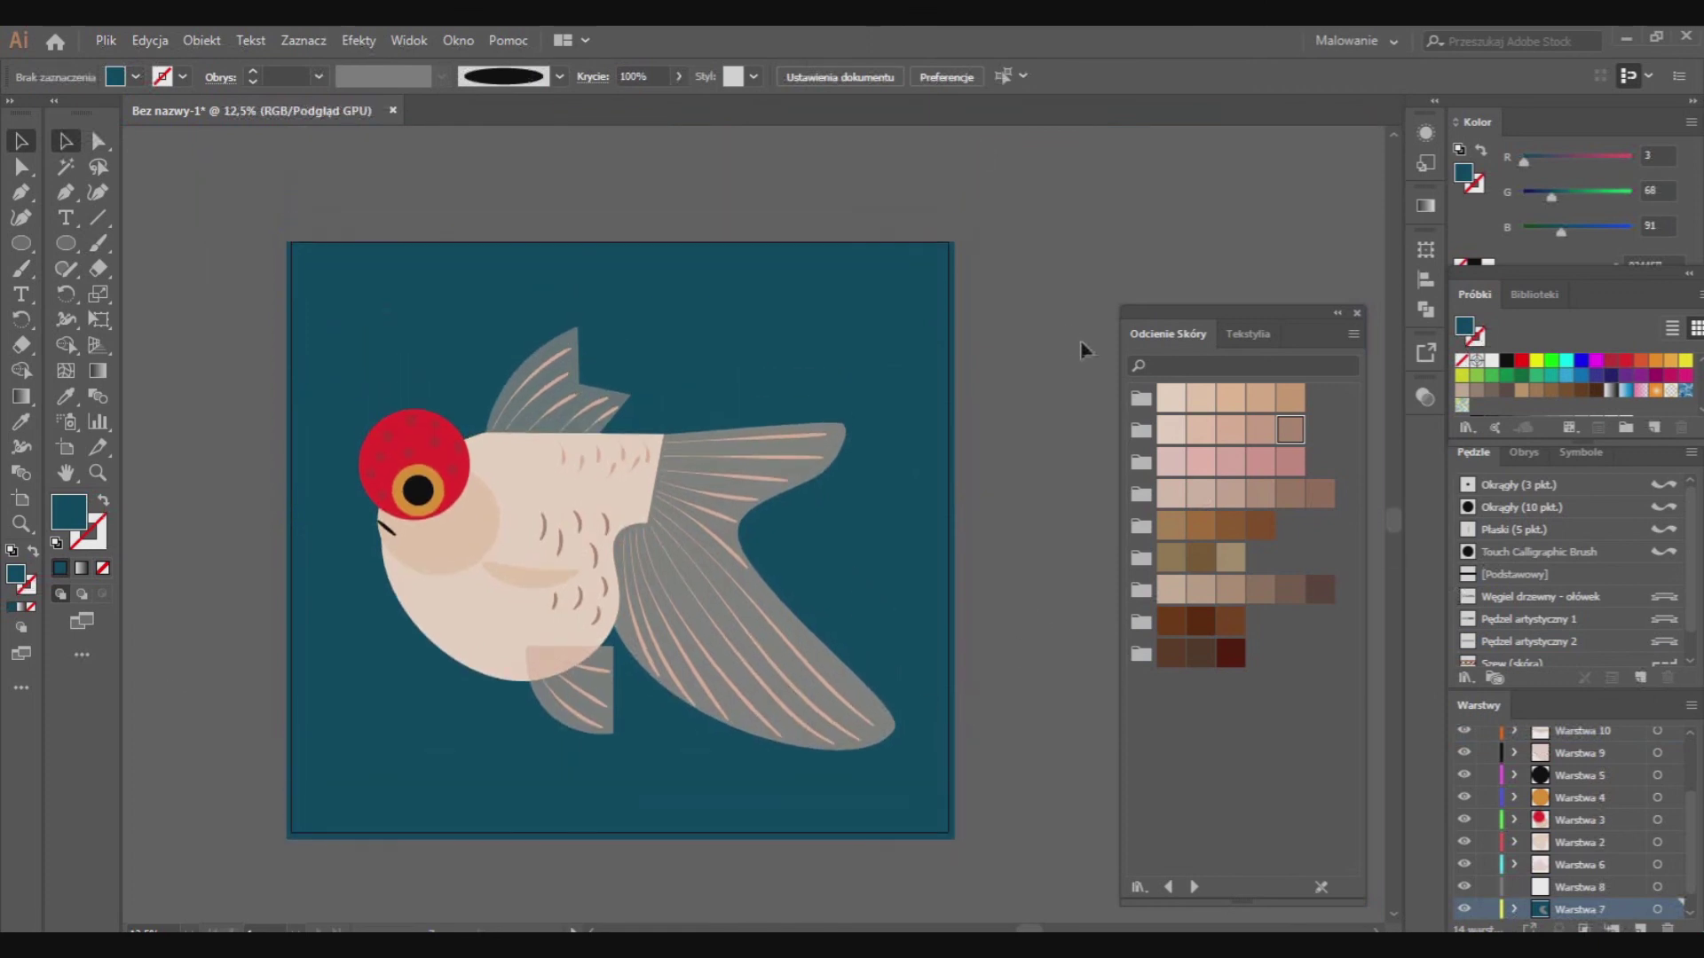
pyautogui.scroll(1, 684, 538)
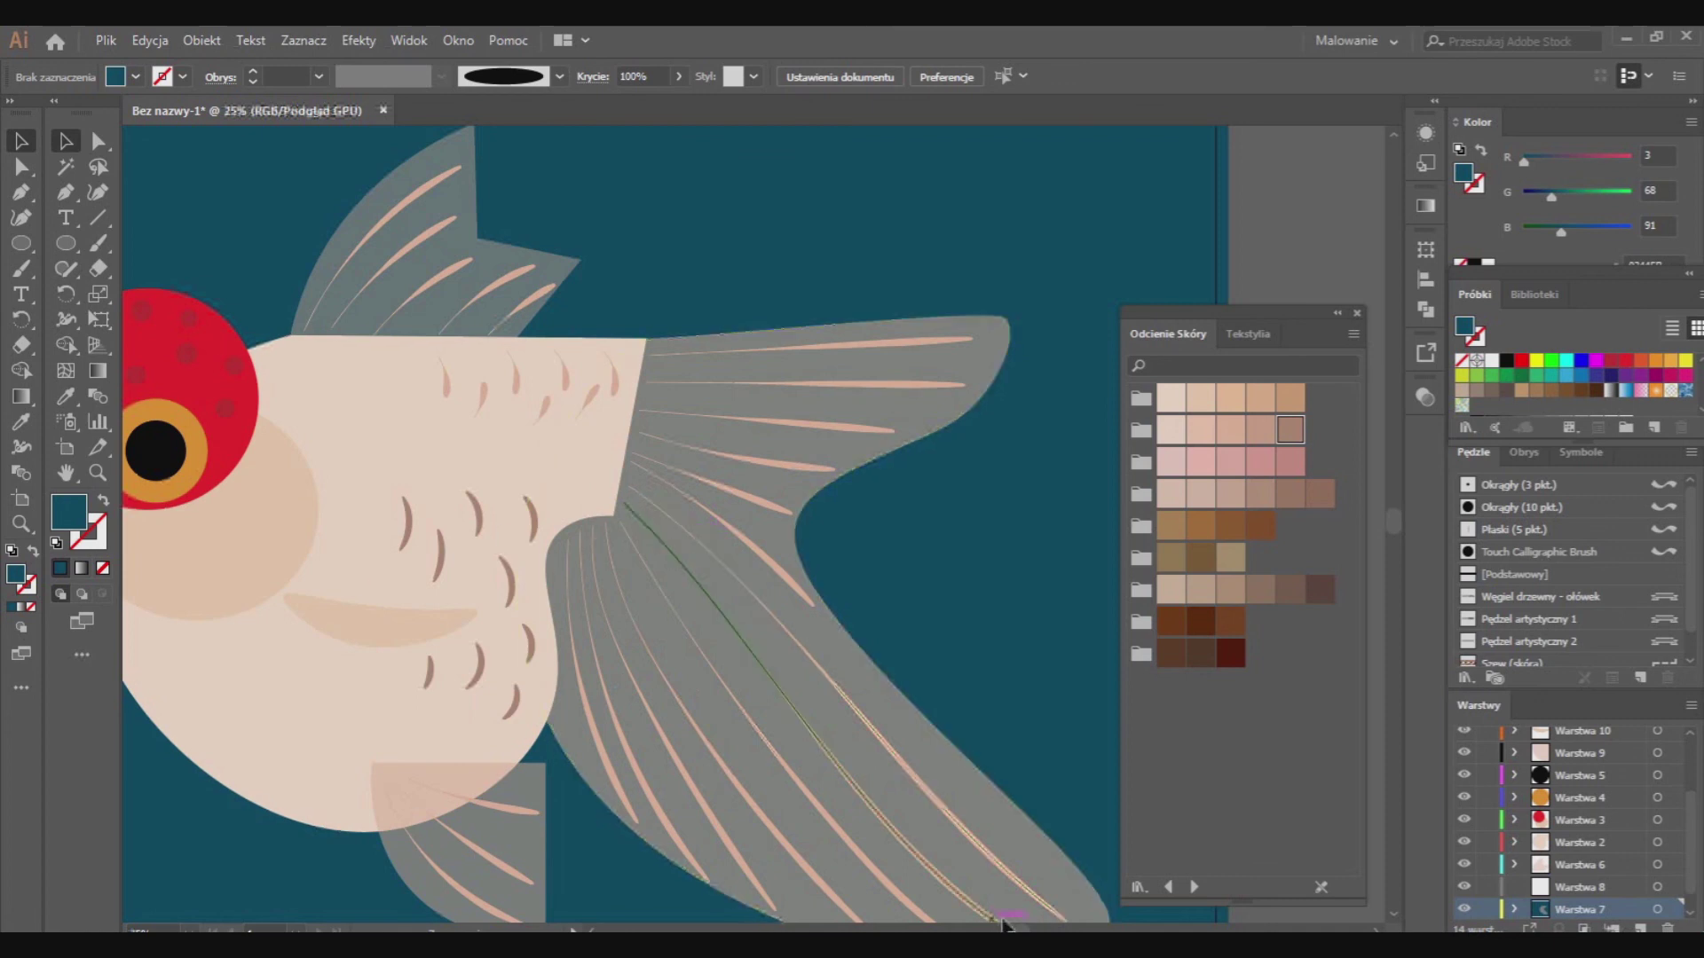
pyautogui.moveTo(1020, 929); pyautogui.dragTo(988, 923)
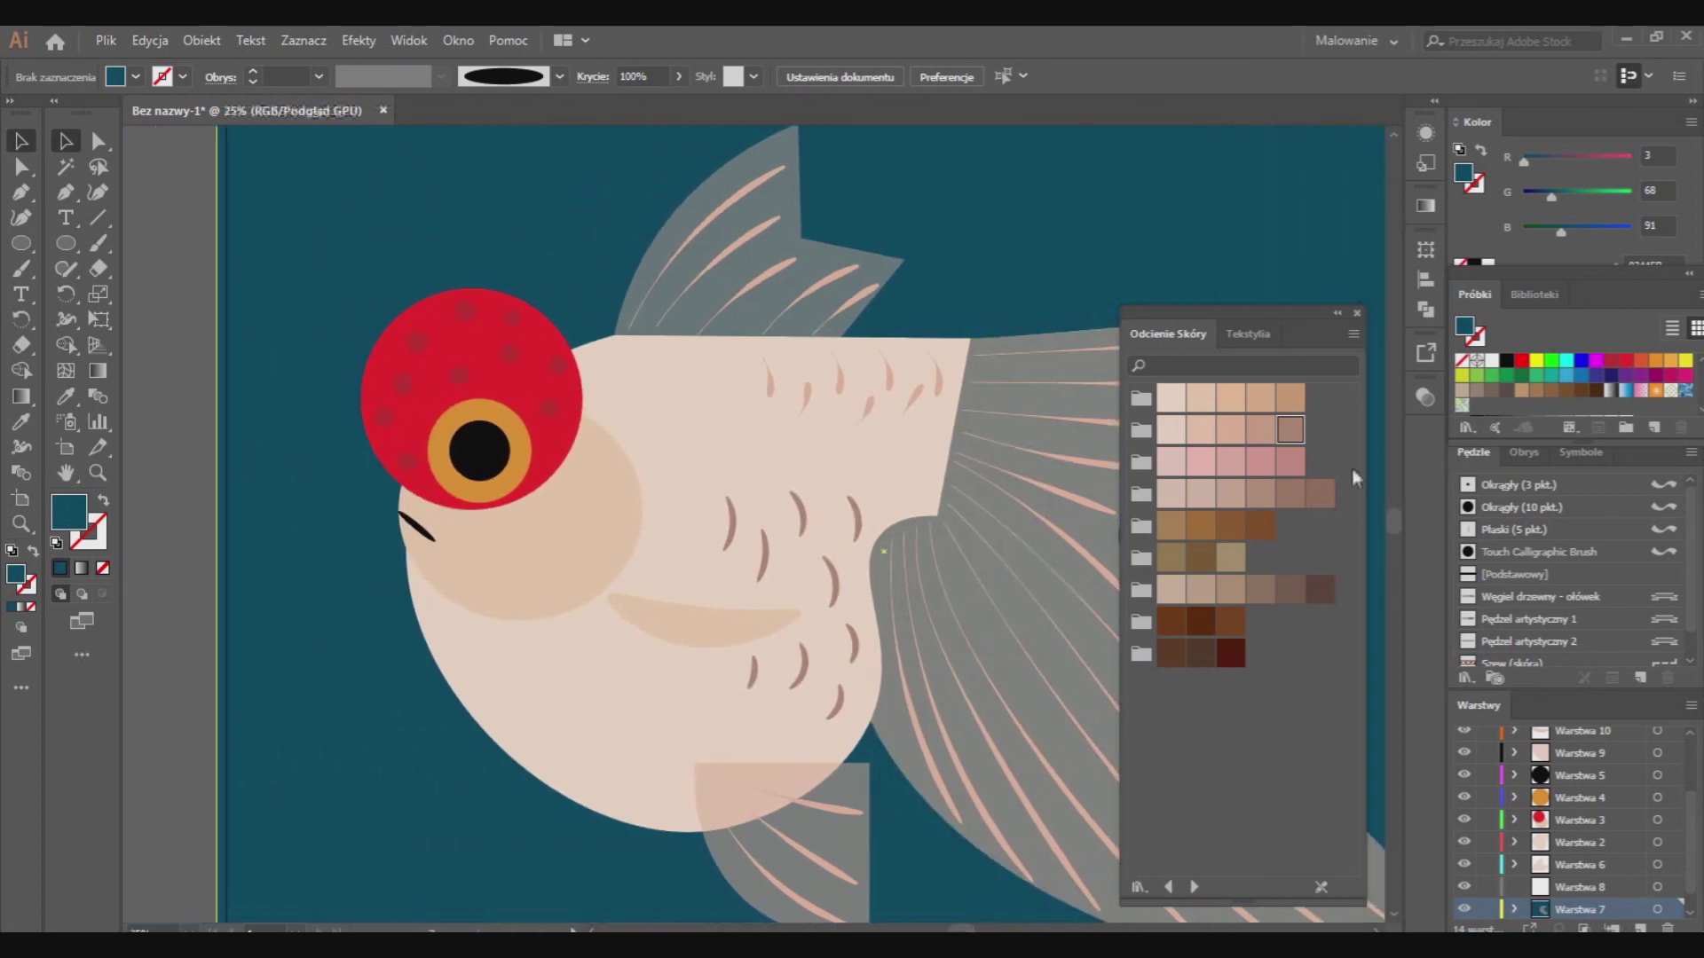
pyautogui.click(1640, 928)
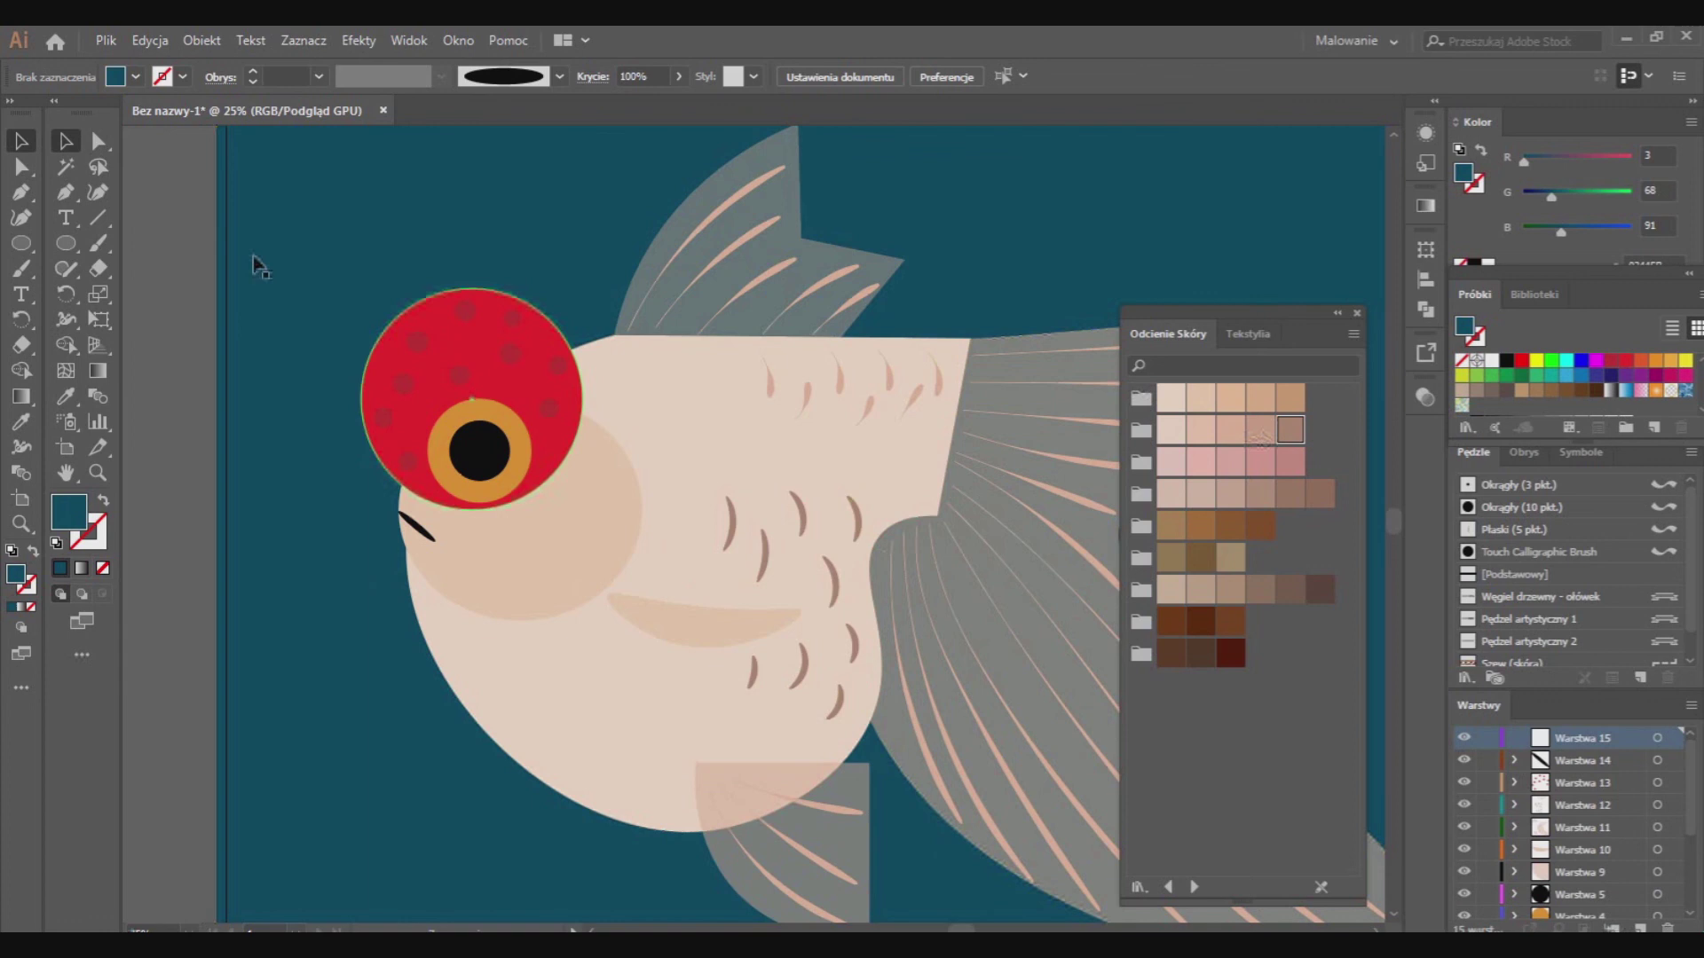
# Draw a small skin-tone ellipse near the mouth and apply a Gaussian Blur
pyautogui.press('l')
pyautogui.click(1260, 429)
pyautogui.moveTo(434, 528); pyautogui.dragTo(476, 562)
pyautogui.click(358, 40)
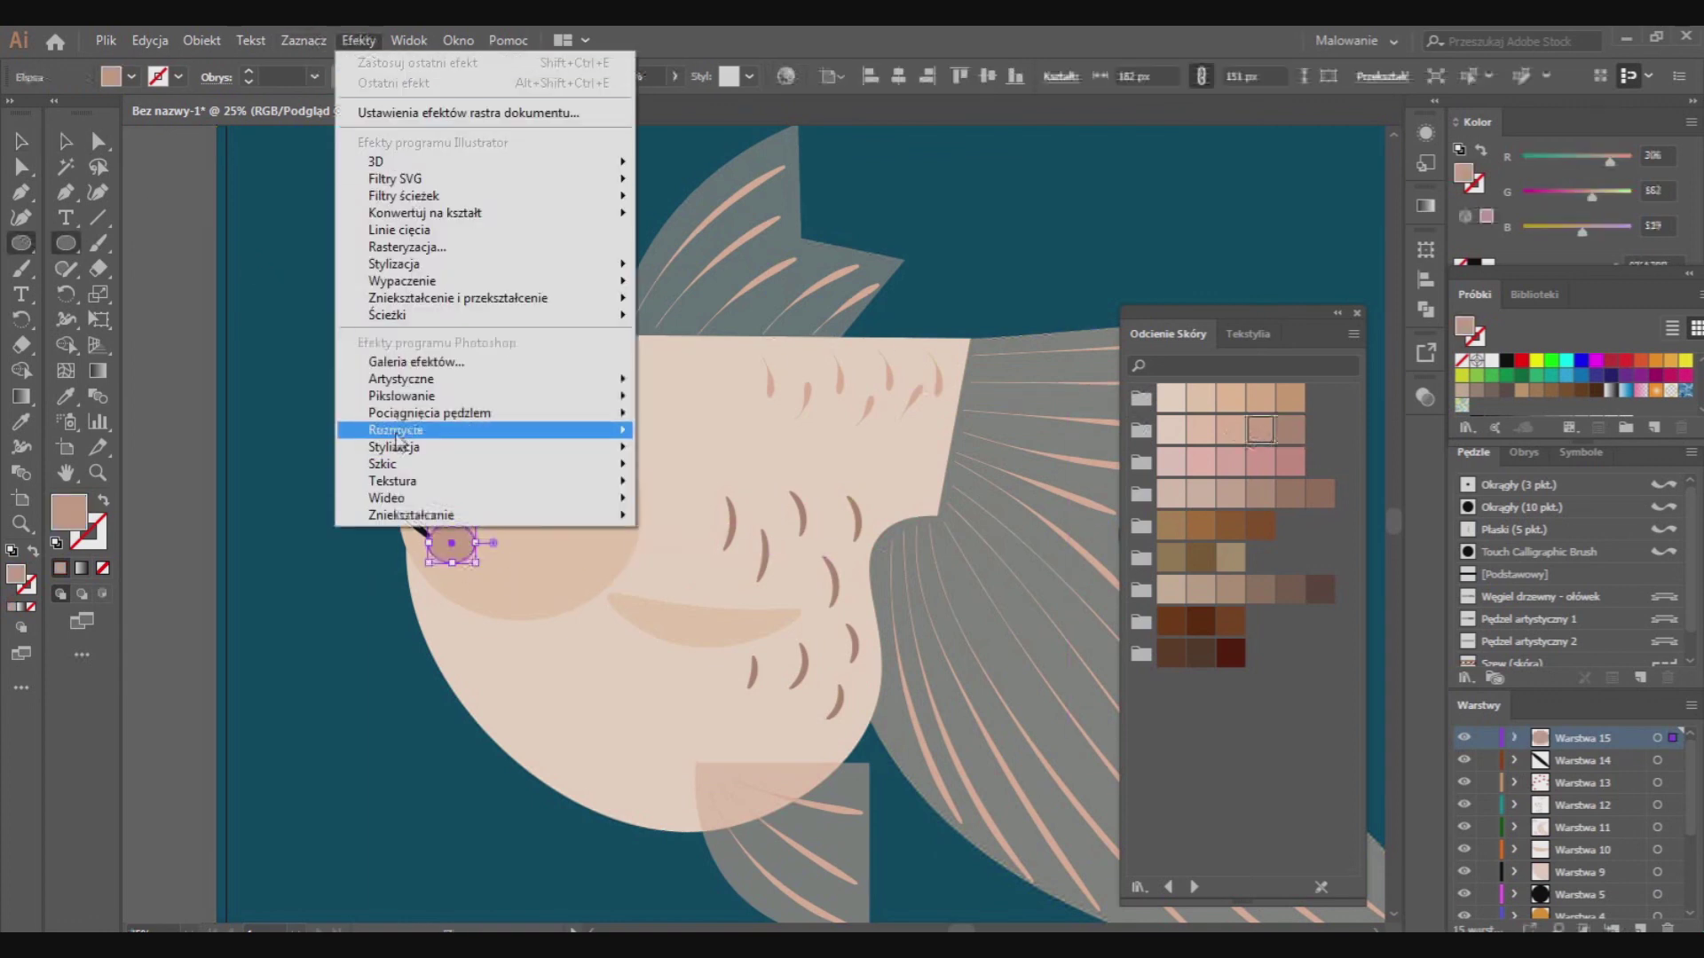
pyautogui.moveTo(396, 430)
pyautogui.click(679, 455)
pyautogui.moveTo(706, 258)
pyautogui.mouseDown()
pyautogui.moveTo(726, 257)
pyautogui.moveTo(708, 269)
pyautogui.mouseUp()
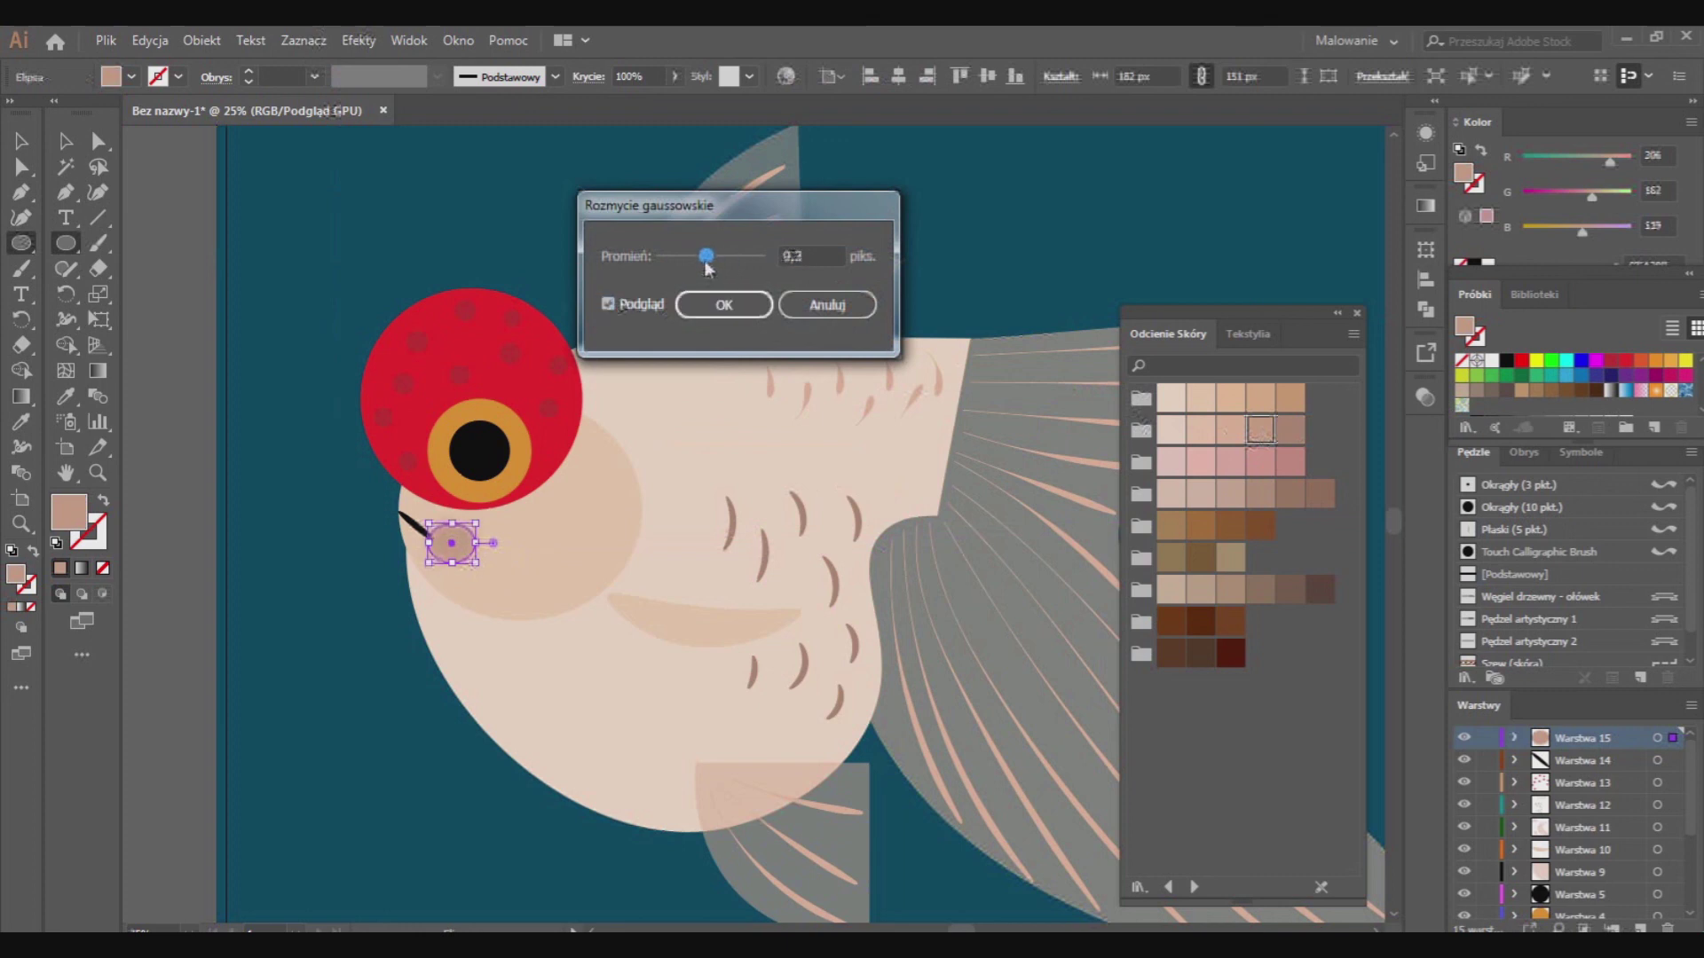
pyautogui.click(700, 317)
# Lower the blush opacity to 56% and move the mouth layer above the blush
pyautogui.click(1426, 396)
pyautogui.click(1370, 419)
pyautogui.moveTo(1332, 451); pyautogui.dragTo(1304, 451)
pyautogui.click(303, 40)
pyautogui.click(336, 111)
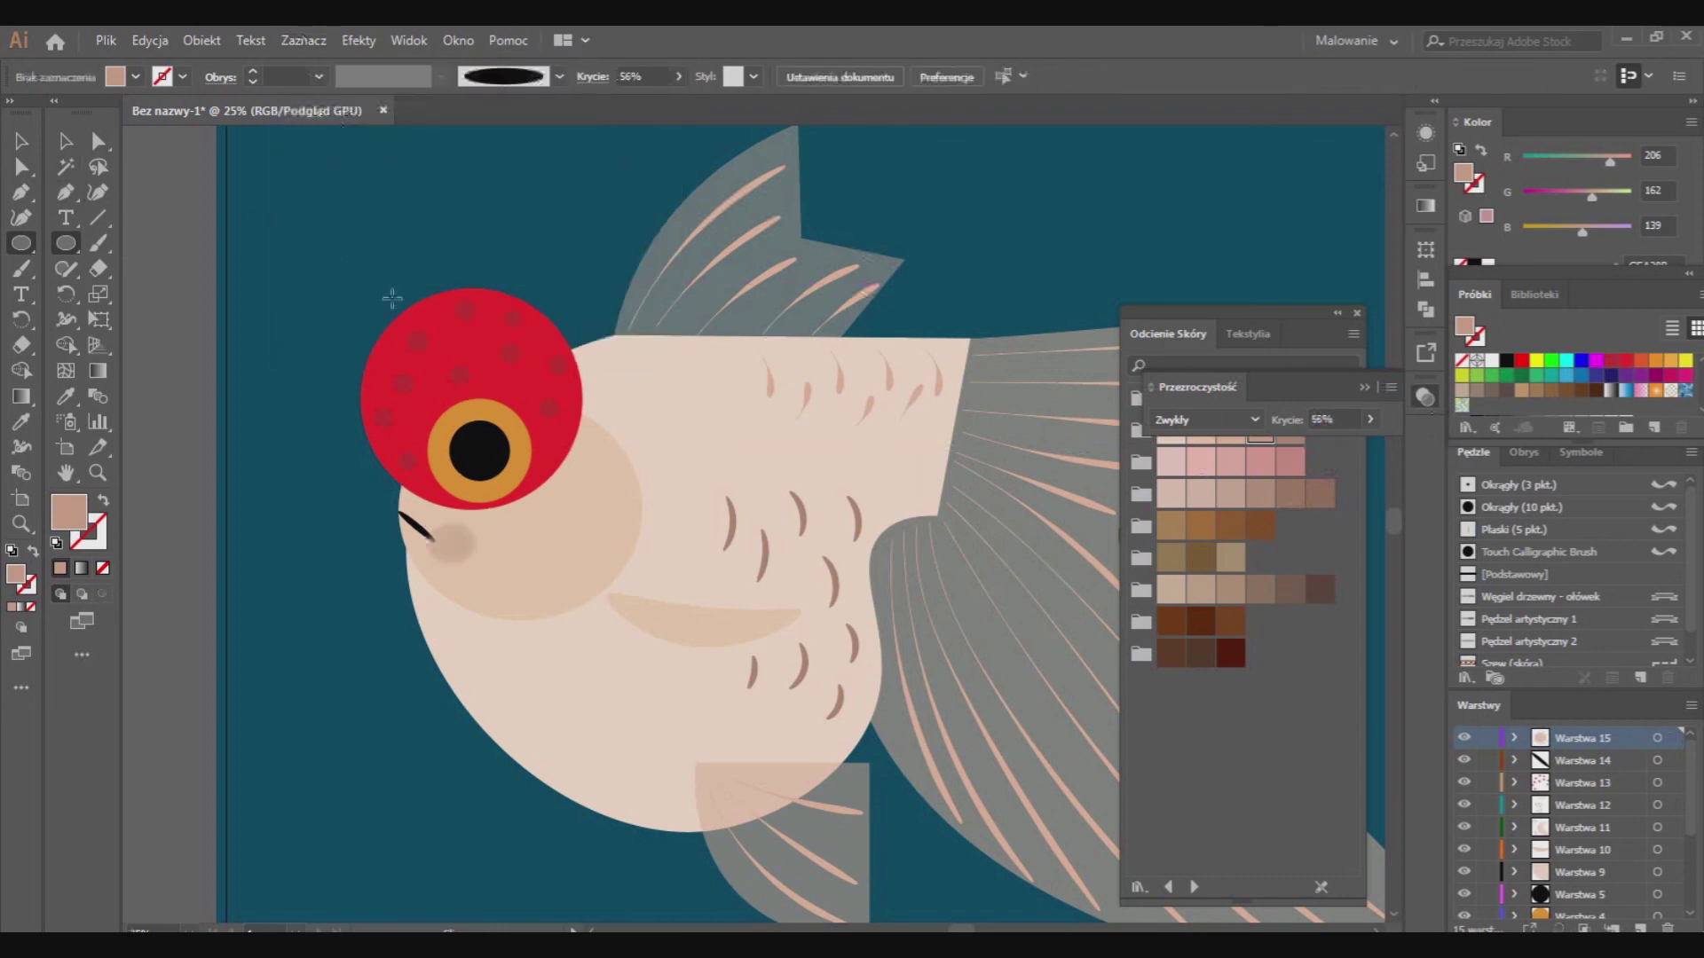
pyautogui.click(1579, 760)
pyautogui.moveTo(1579, 765); pyautogui.dragTo(1578, 731)
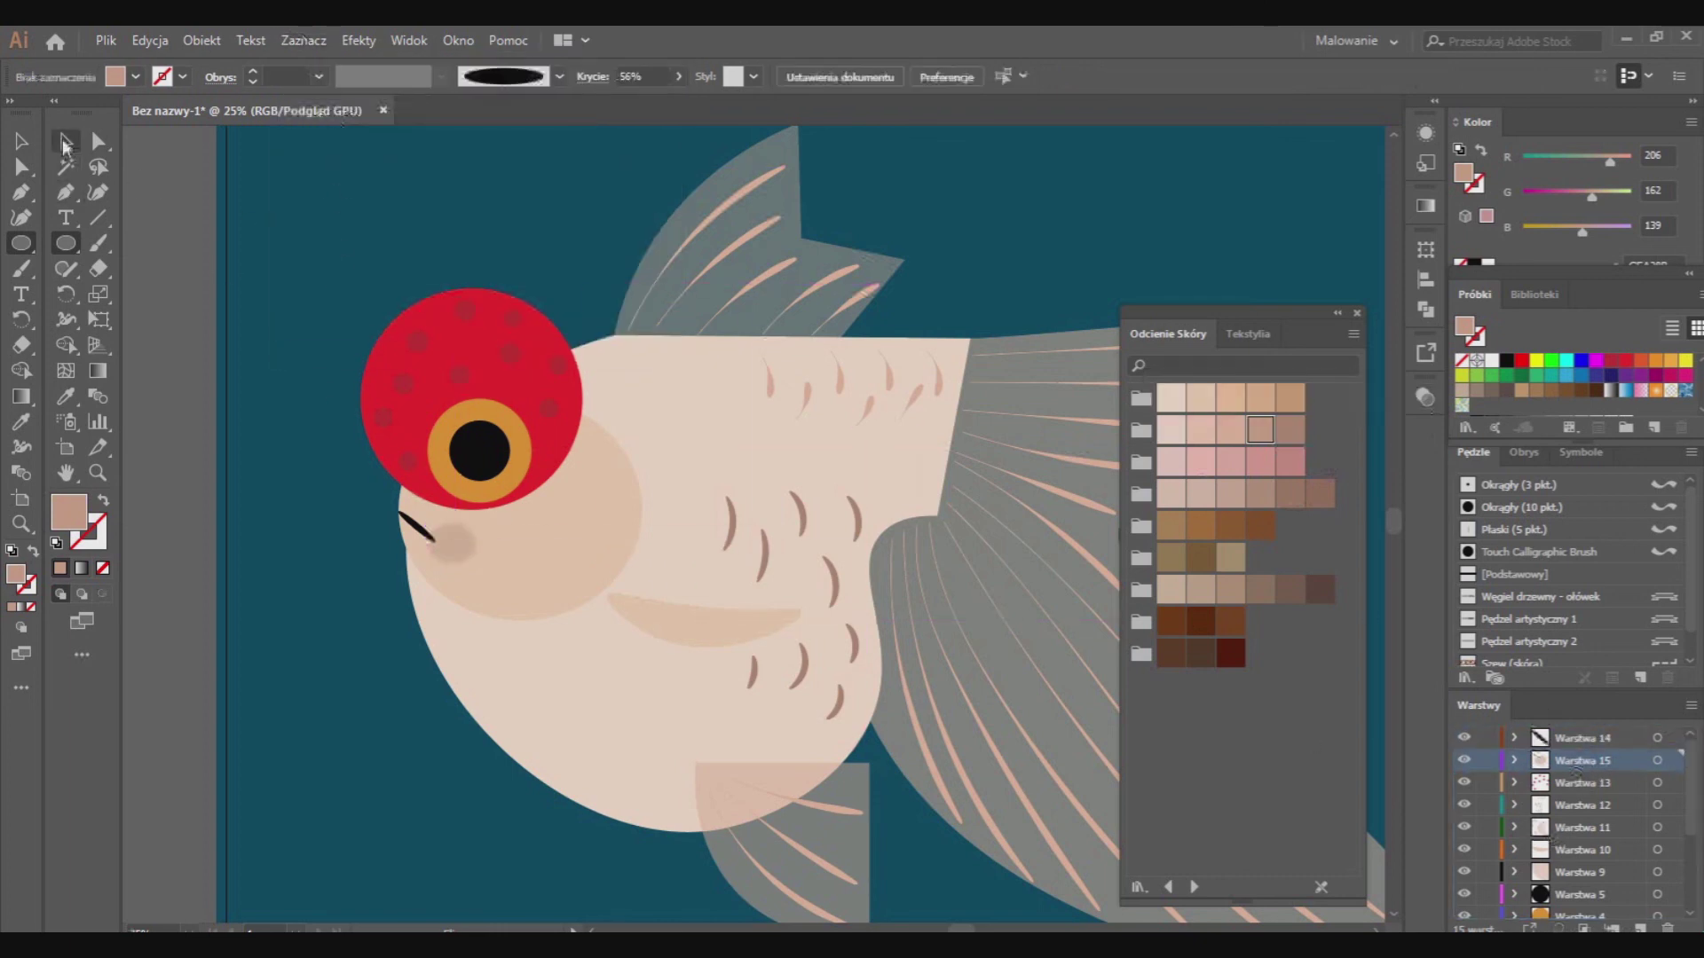
# Reduce the blush opacity to 37% and dock the floating skin-tone swatch panel
pyautogui.press('v')
pyautogui.click(452, 542)
pyautogui.click(1426, 397)
pyautogui.click(1370, 419)
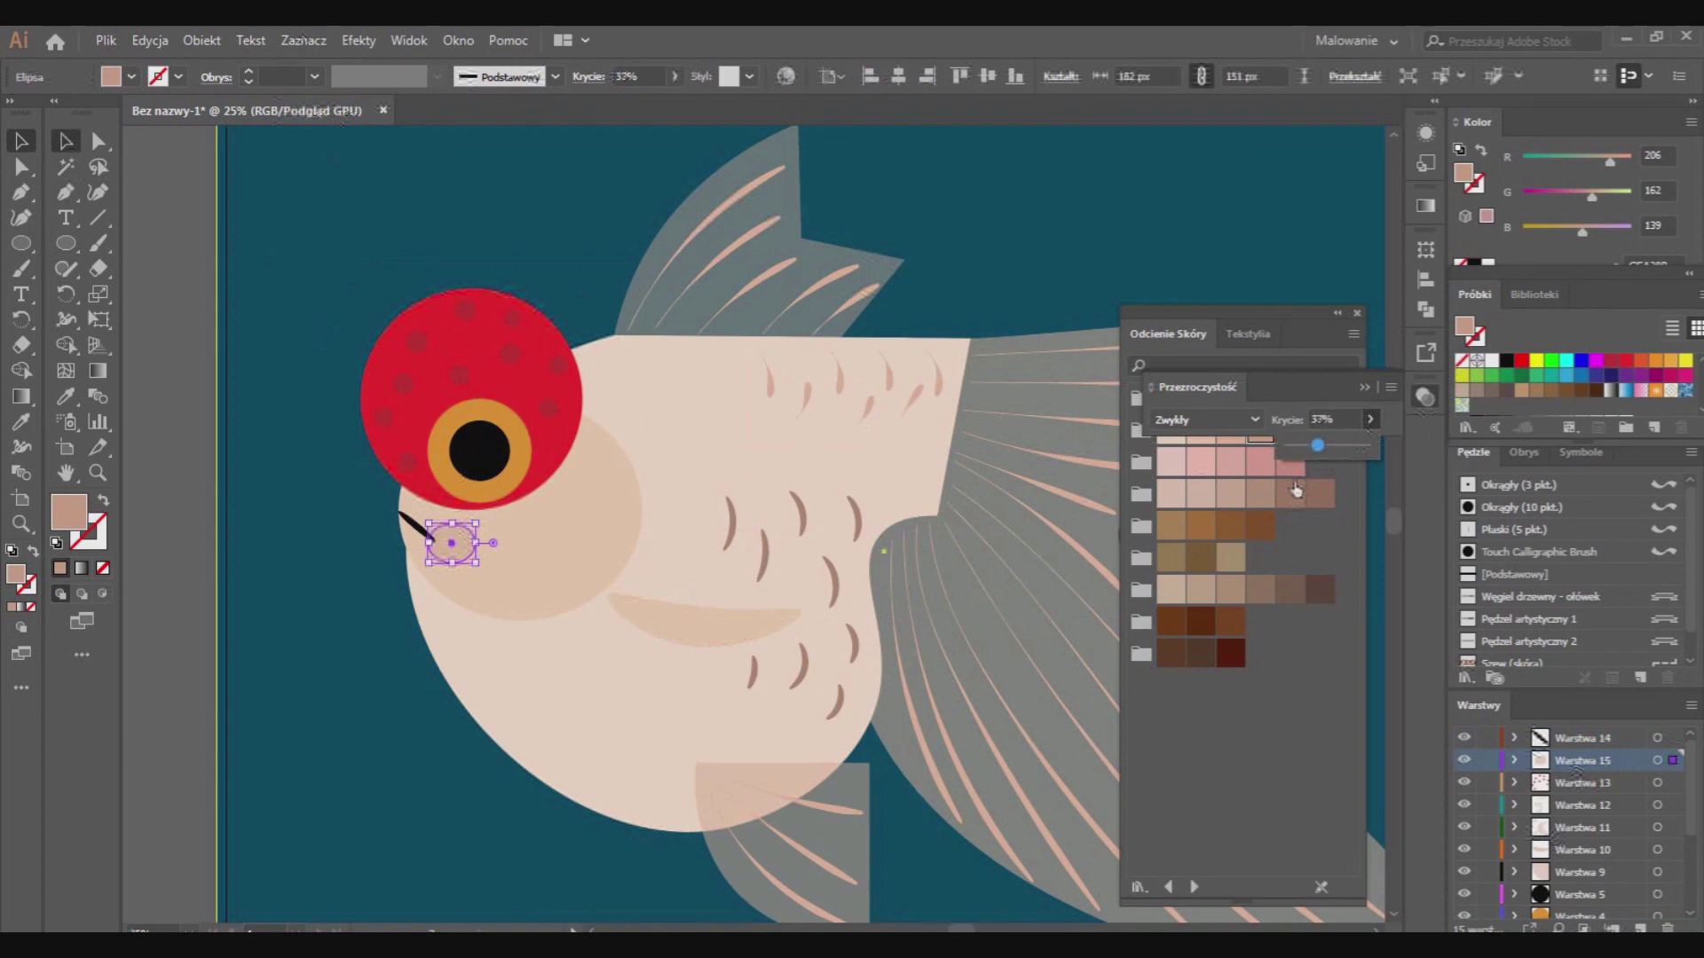
pyautogui.click(303, 40)
pyautogui.click(337, 114)
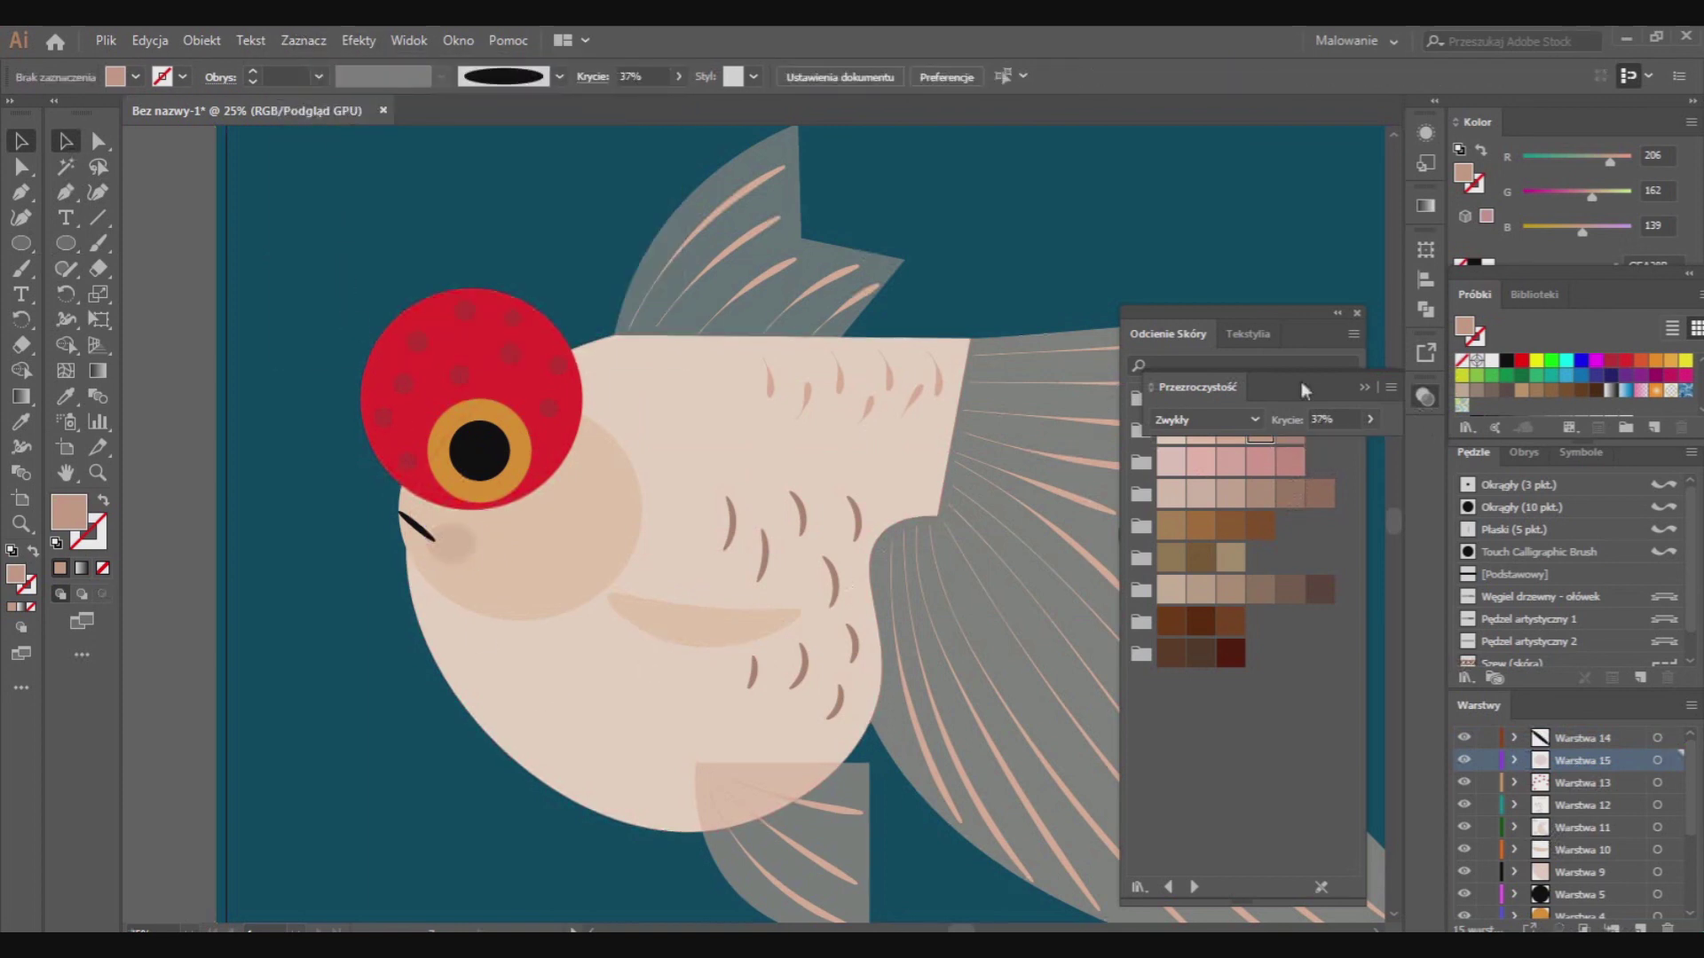
pyautogui.moveTo(1275, 311); pyautogui.dragTo(1426, 453)
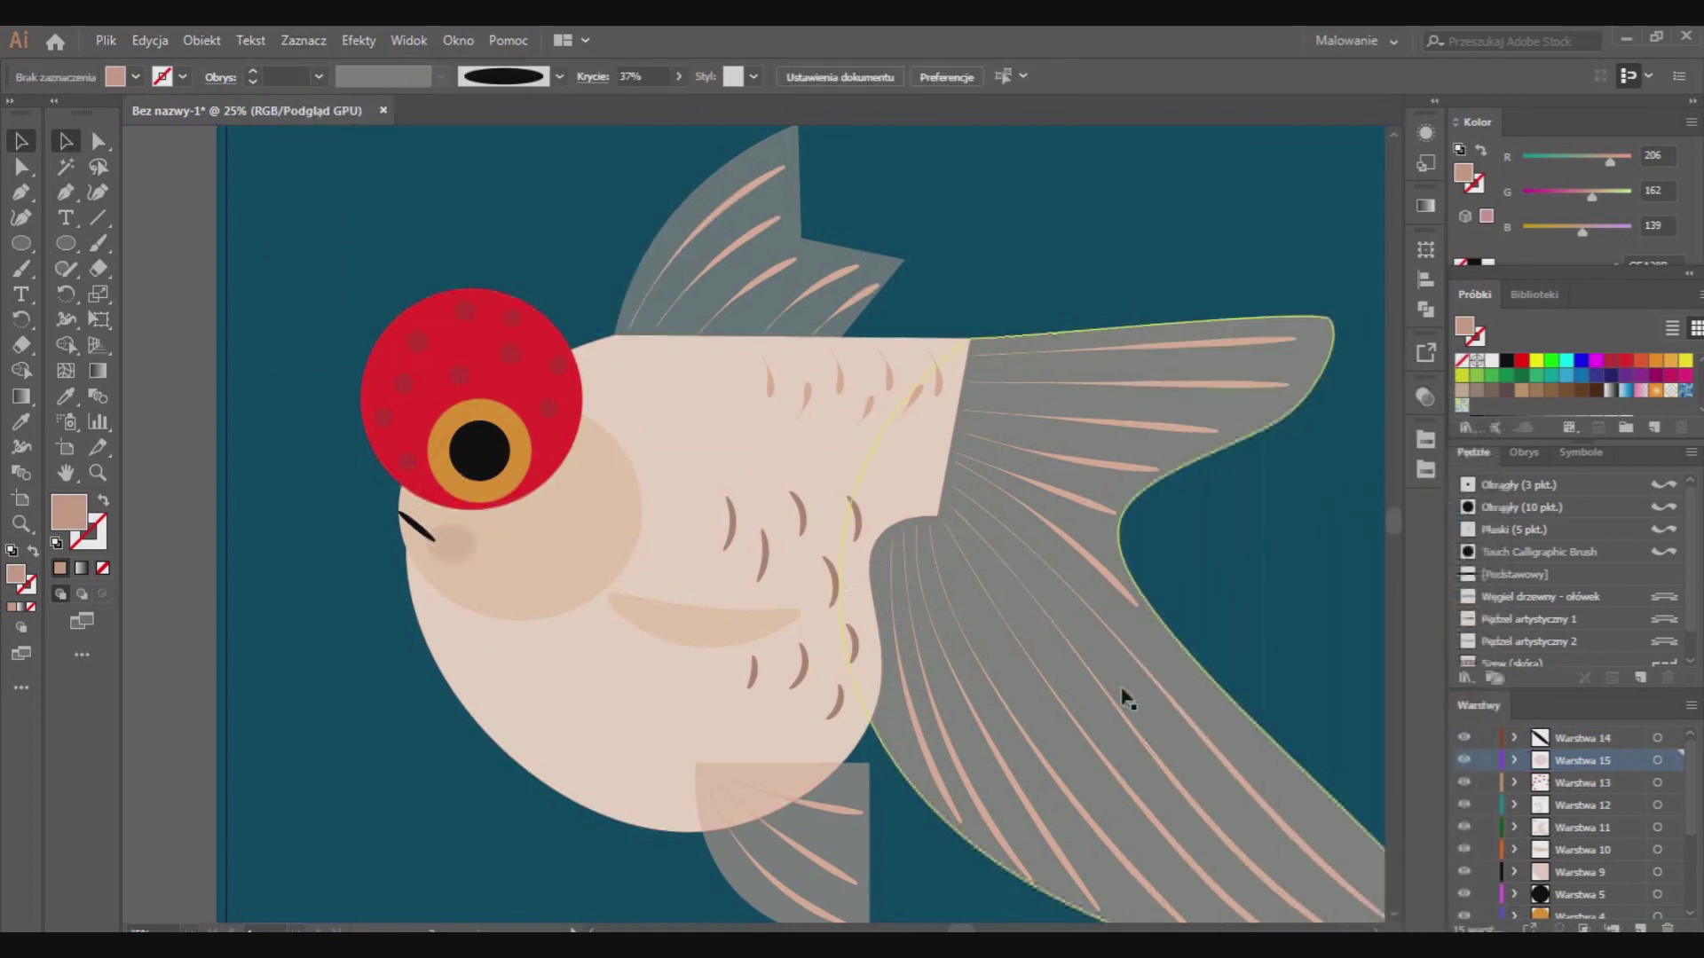
# Add layer Warstwa 16, undo an accidental background move and toggle its visibility
pyautogui.scroll(-1, 790, 533)
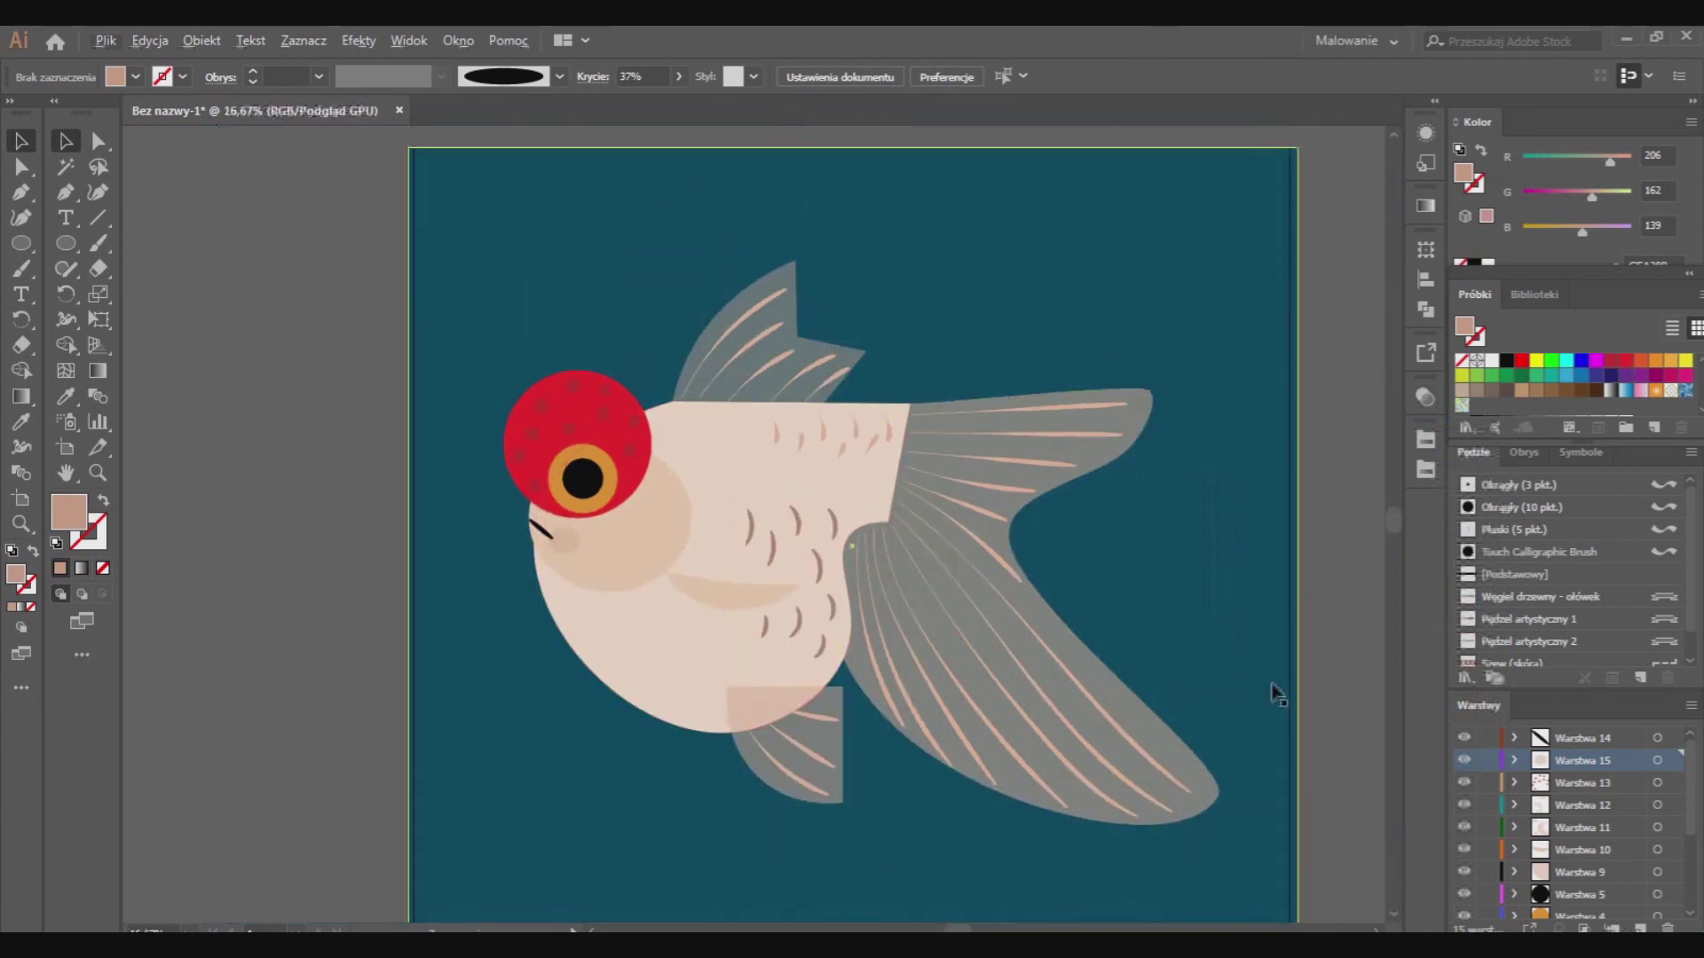
pyautogui.hotkey('ctrl', 'l')
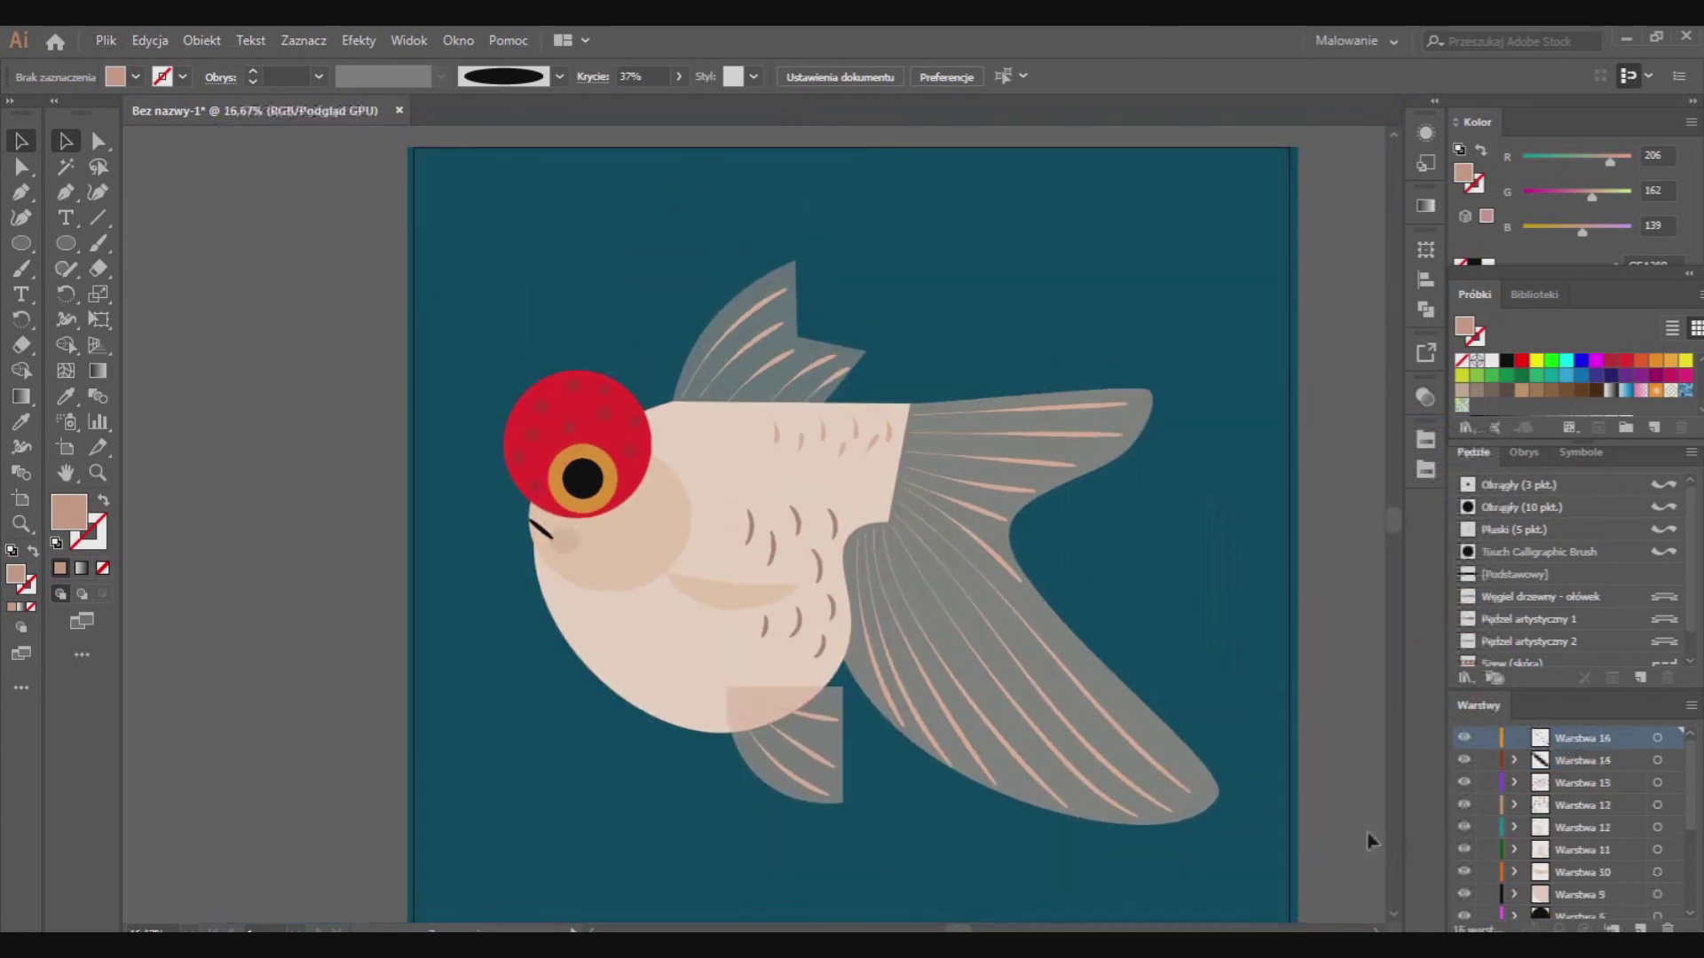
pyautogui.scroll(-1, 1373, 842)
pyautogui.moveTo(470, 248); pyautogui.dragTo(849, 333)
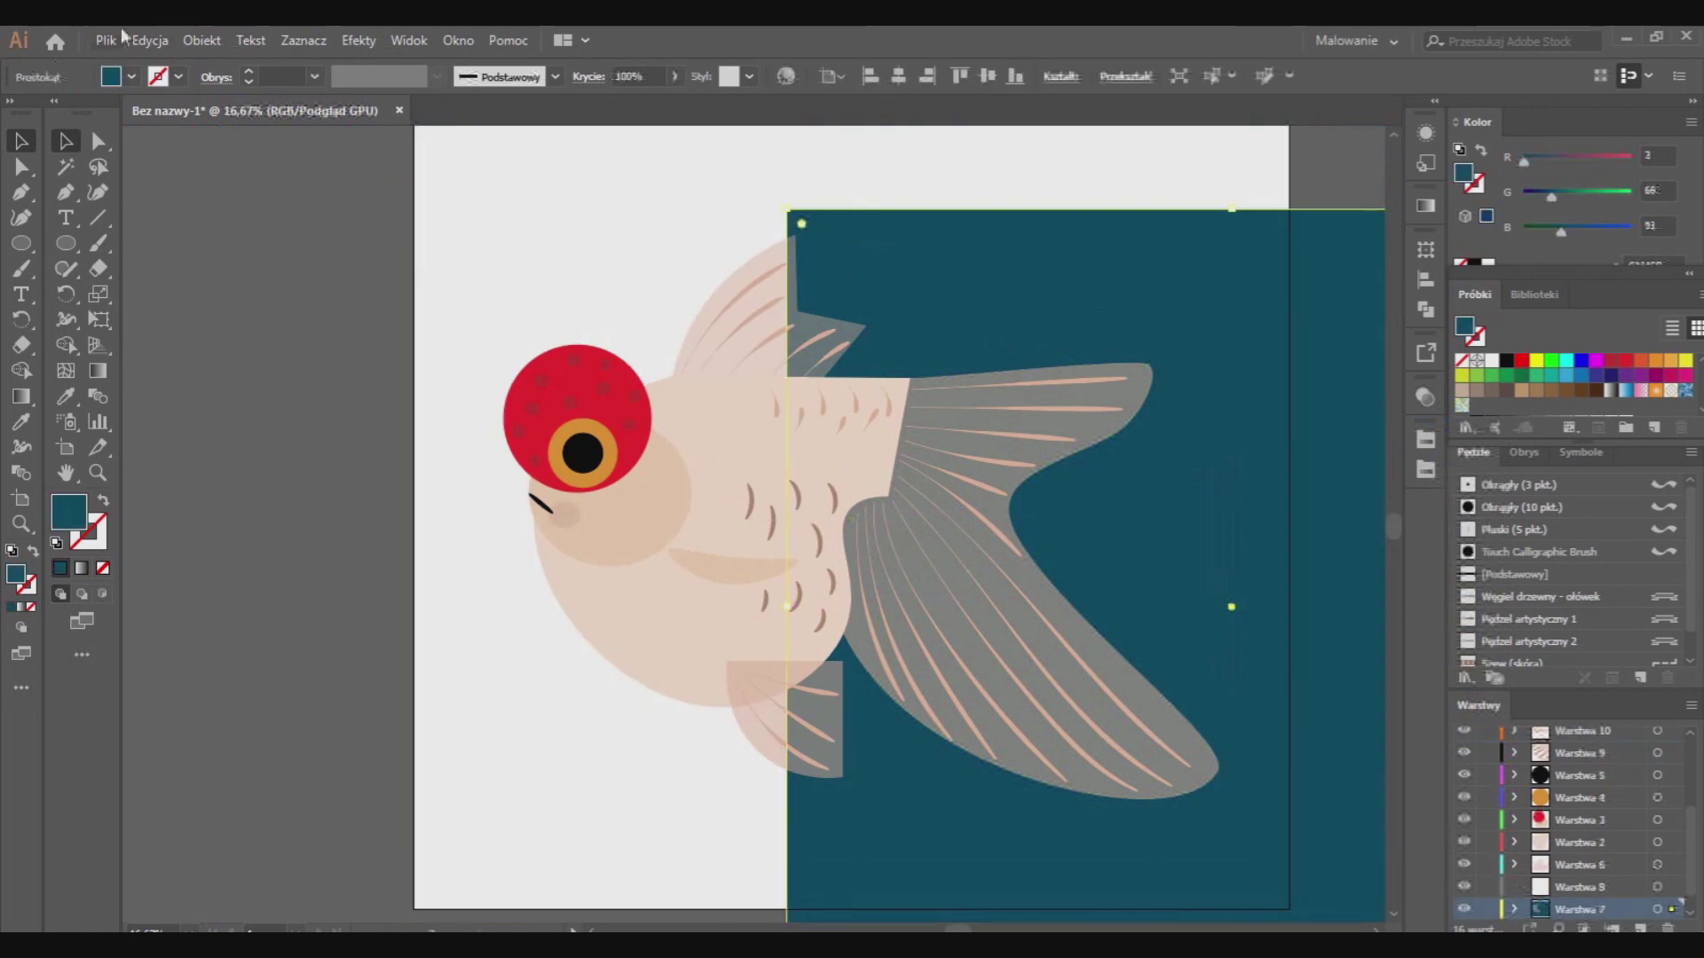
pyautogui.click(150, 40)
pyautogui.click(204, 65)
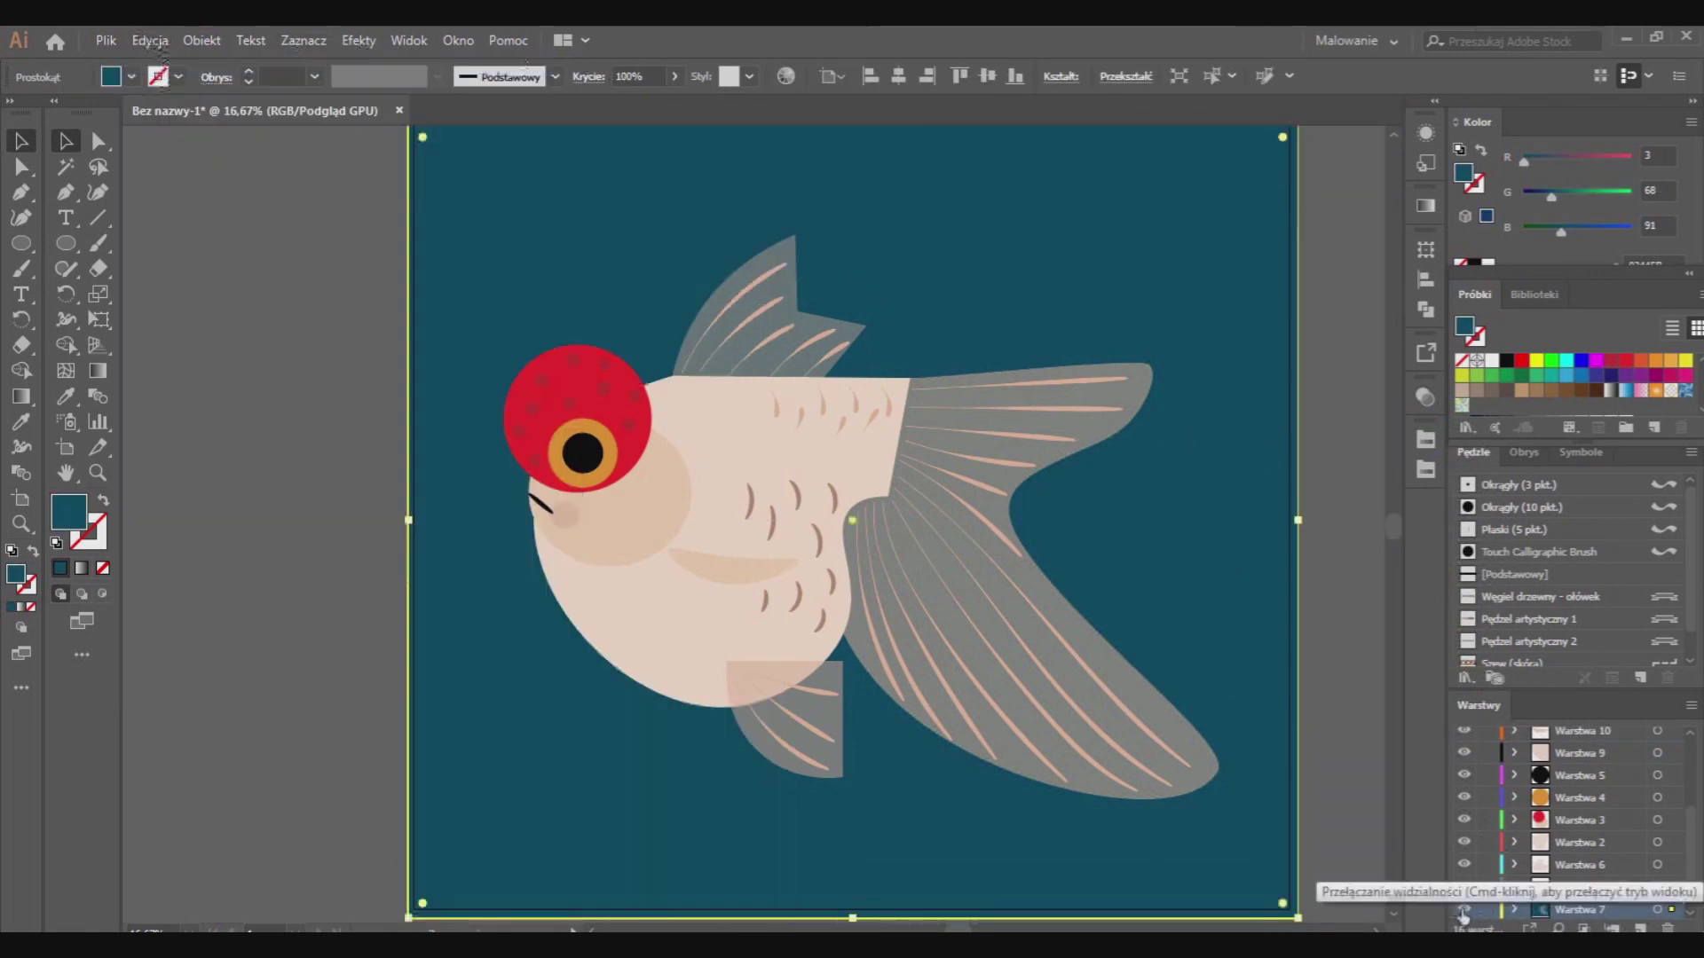
pyautogui.click(1463, 910)
# Add layer Warstwa 17 just above the teal background layer
pyautogui.scroll(-1, 1331, 799)
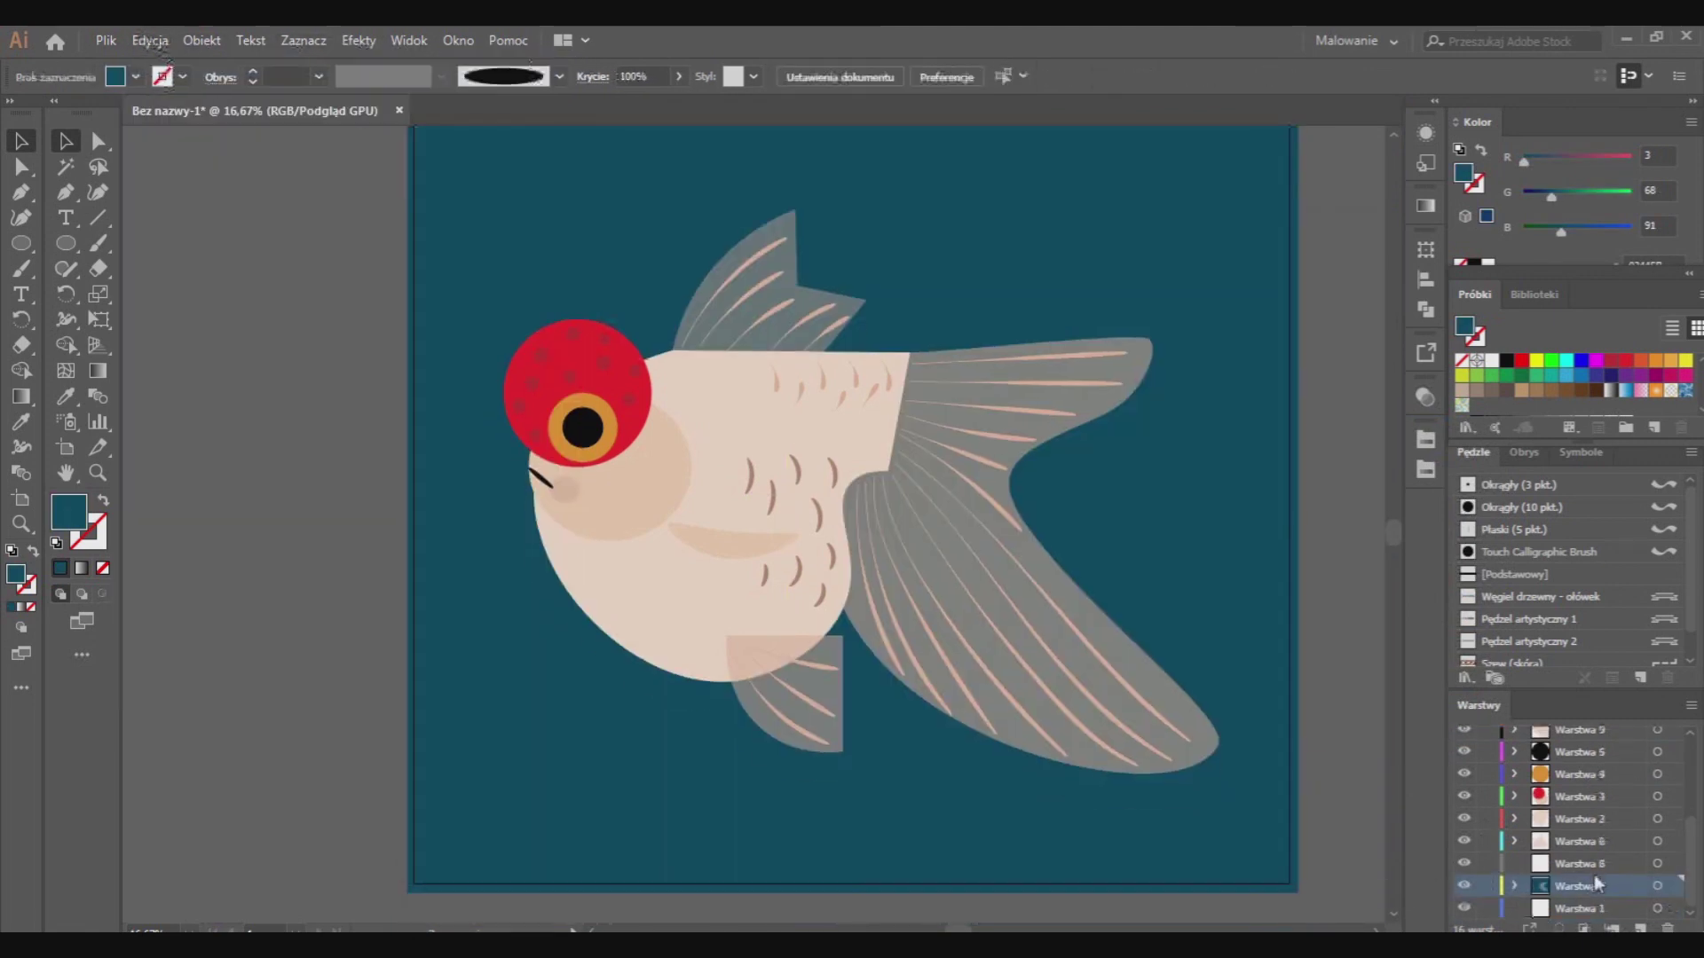
pyautogui.scroll(-1, 1101, 599)
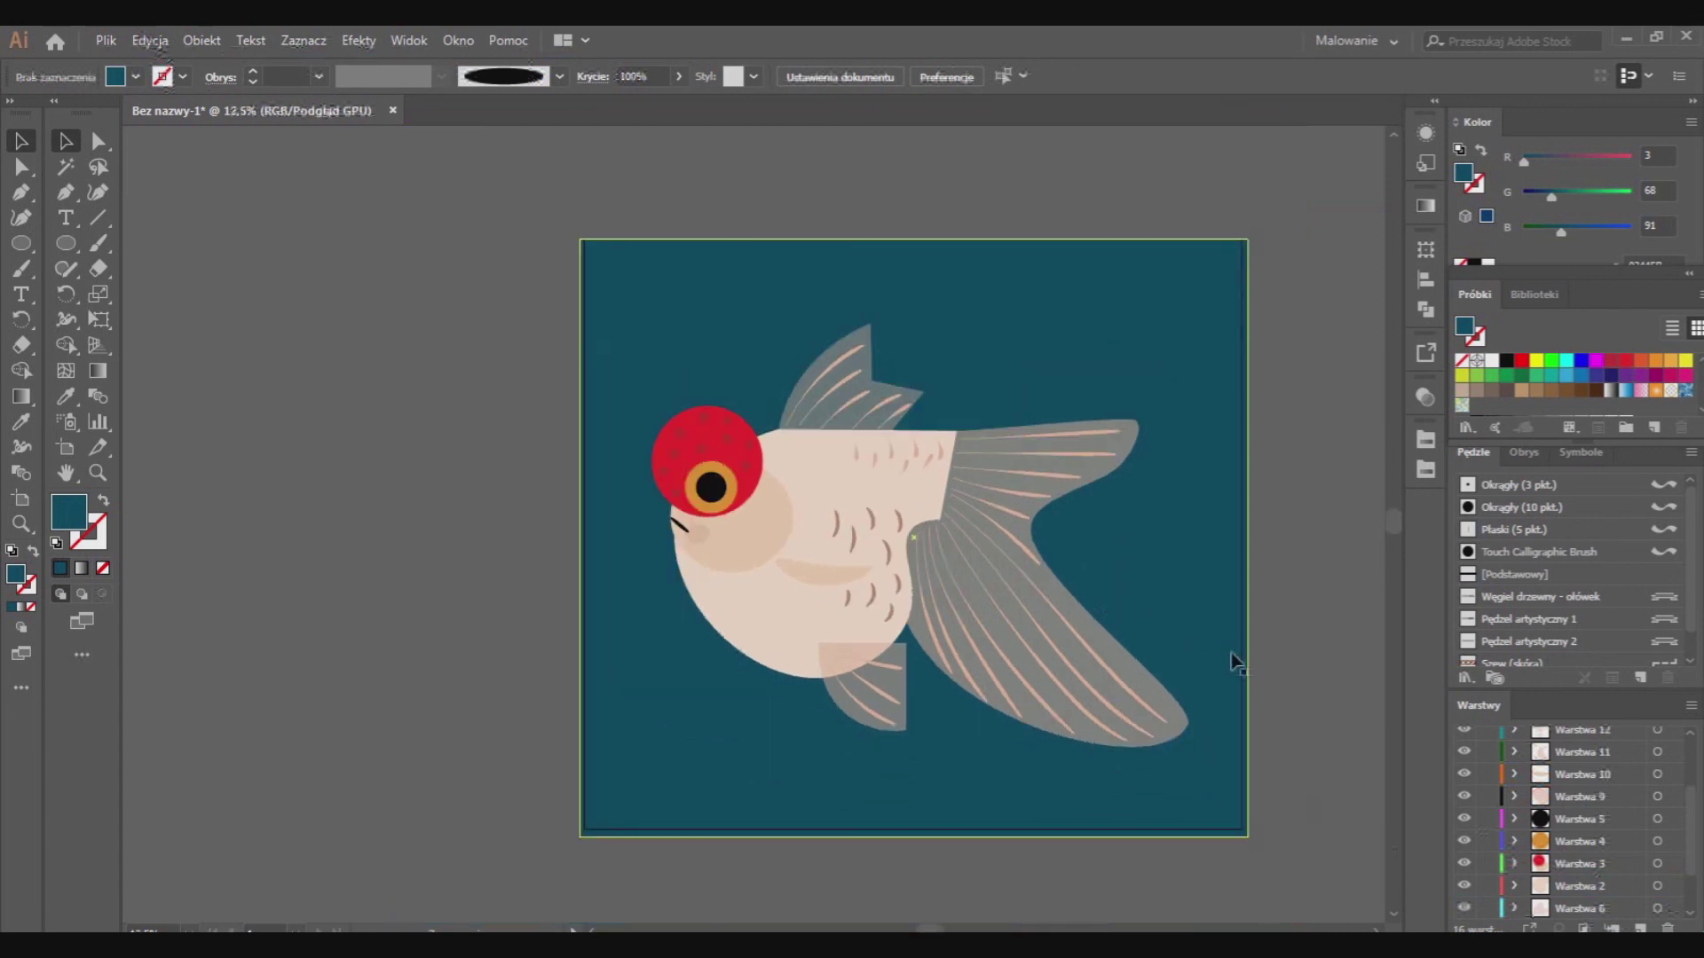
pyautogui.scroll(-2, 1577, 831)
pyautogui.hotkey('ctrl', 'l')
# Sample the fin's colour and opacity with the Eyedropper for the bubbles
pyautogui.click(1427, 396)
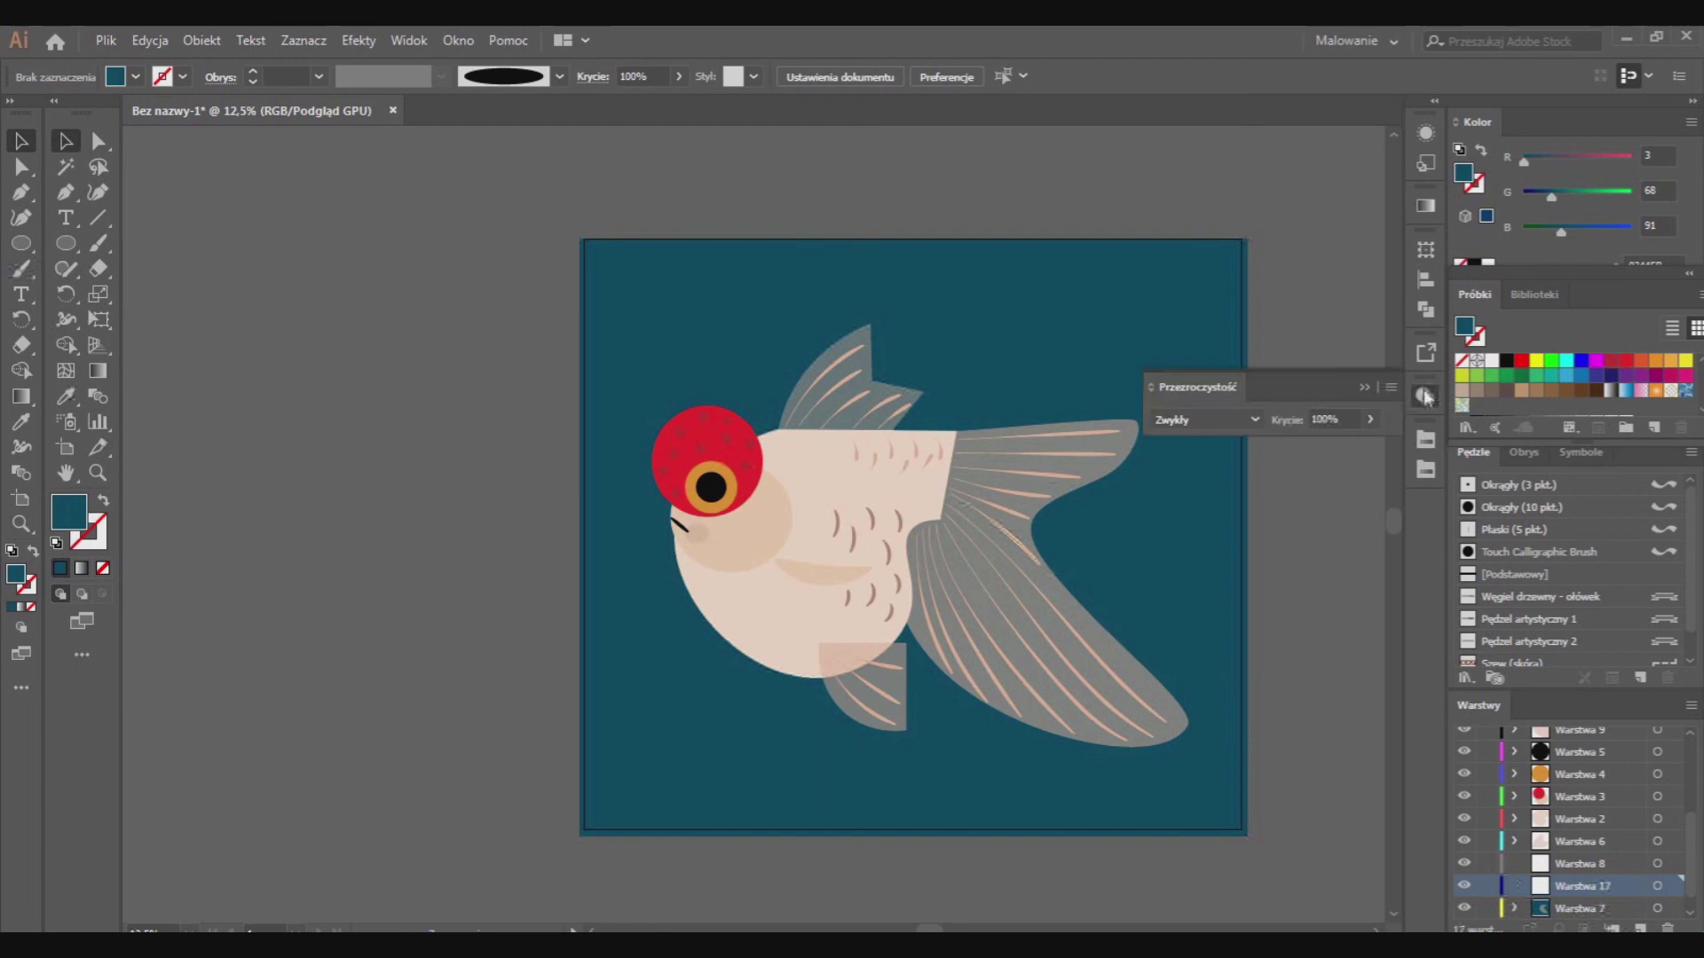
pyautogui.press('n')
pyautogui.moveTo(821, 426); pyautogui.dragTo(873, 389)
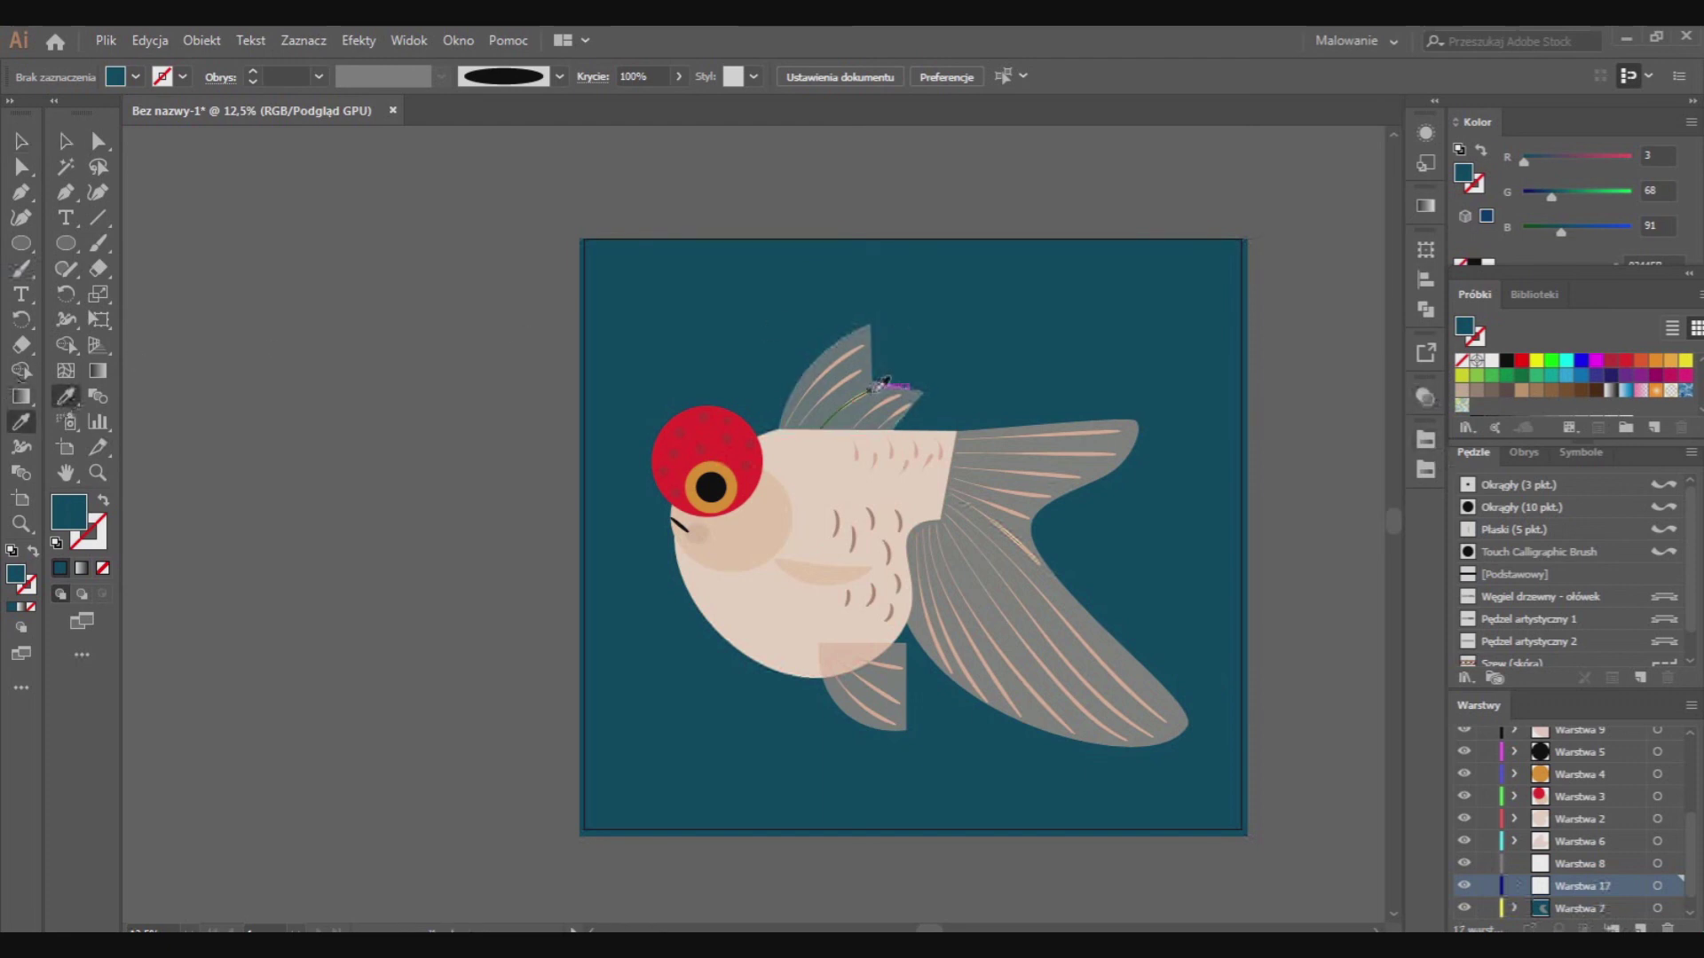
pyautogui.click(881, 384)
# Draw two small bubbles above the head, setting the first to 44% opacity
pyautogui.click(21, 243)
pyautogui.scroll(1, 650, 364)
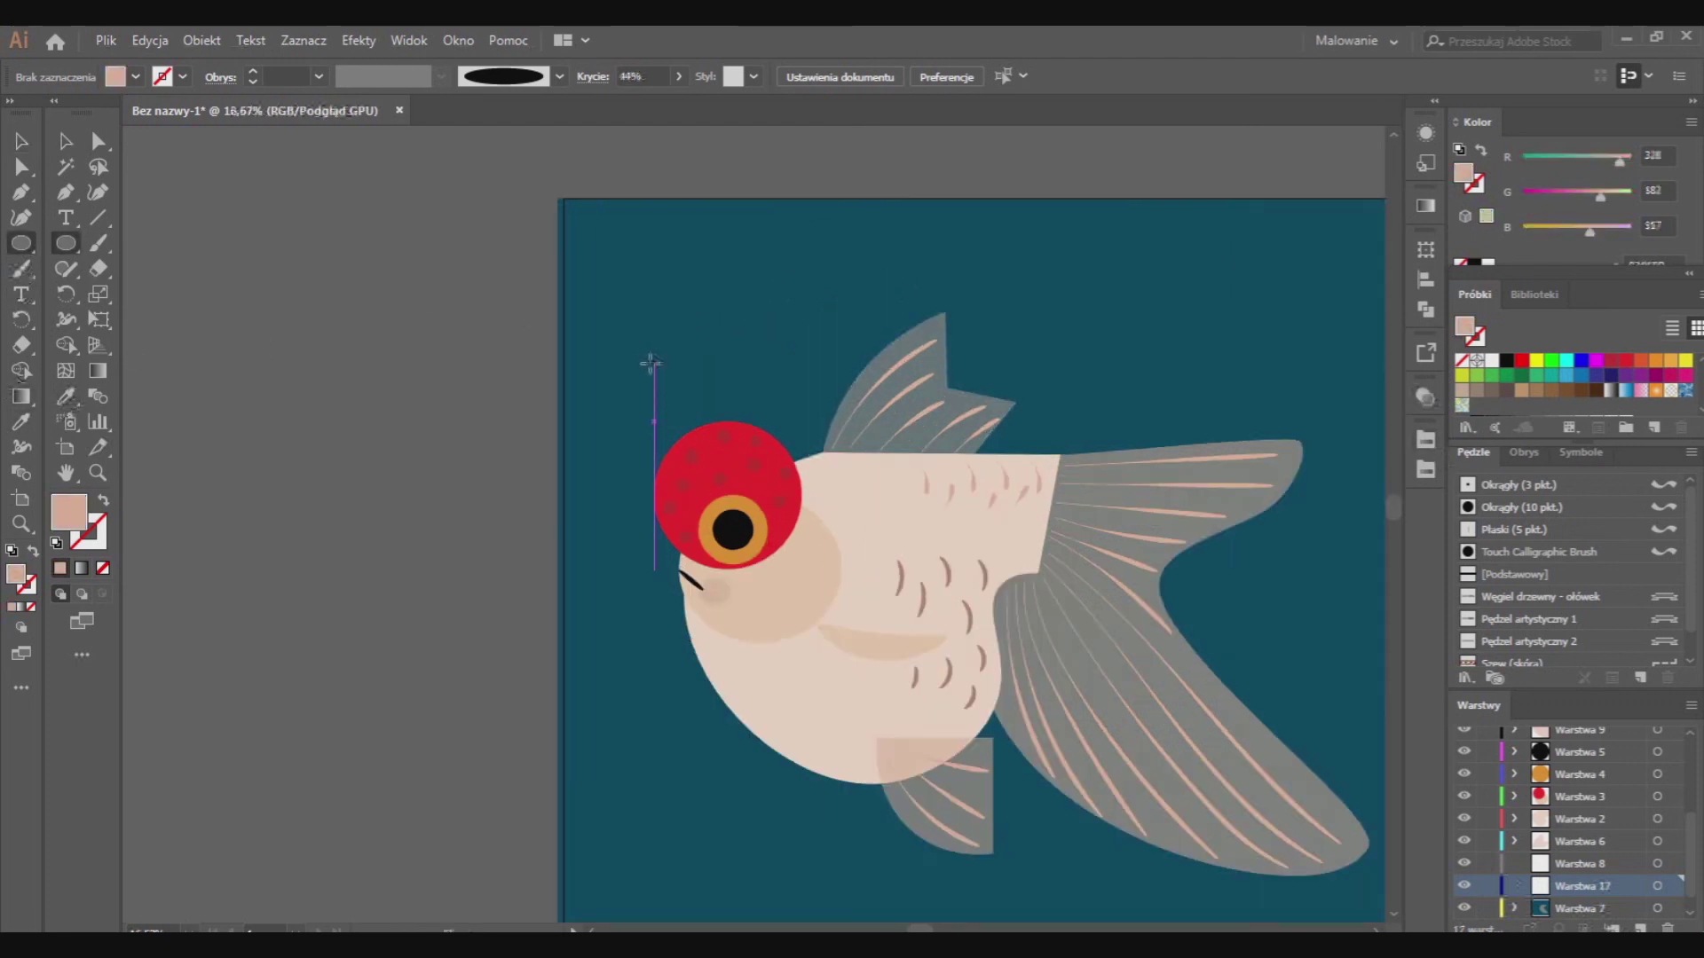
pyautogui.moveTo(641, 387); pyautogui.dragTo(660, 405)
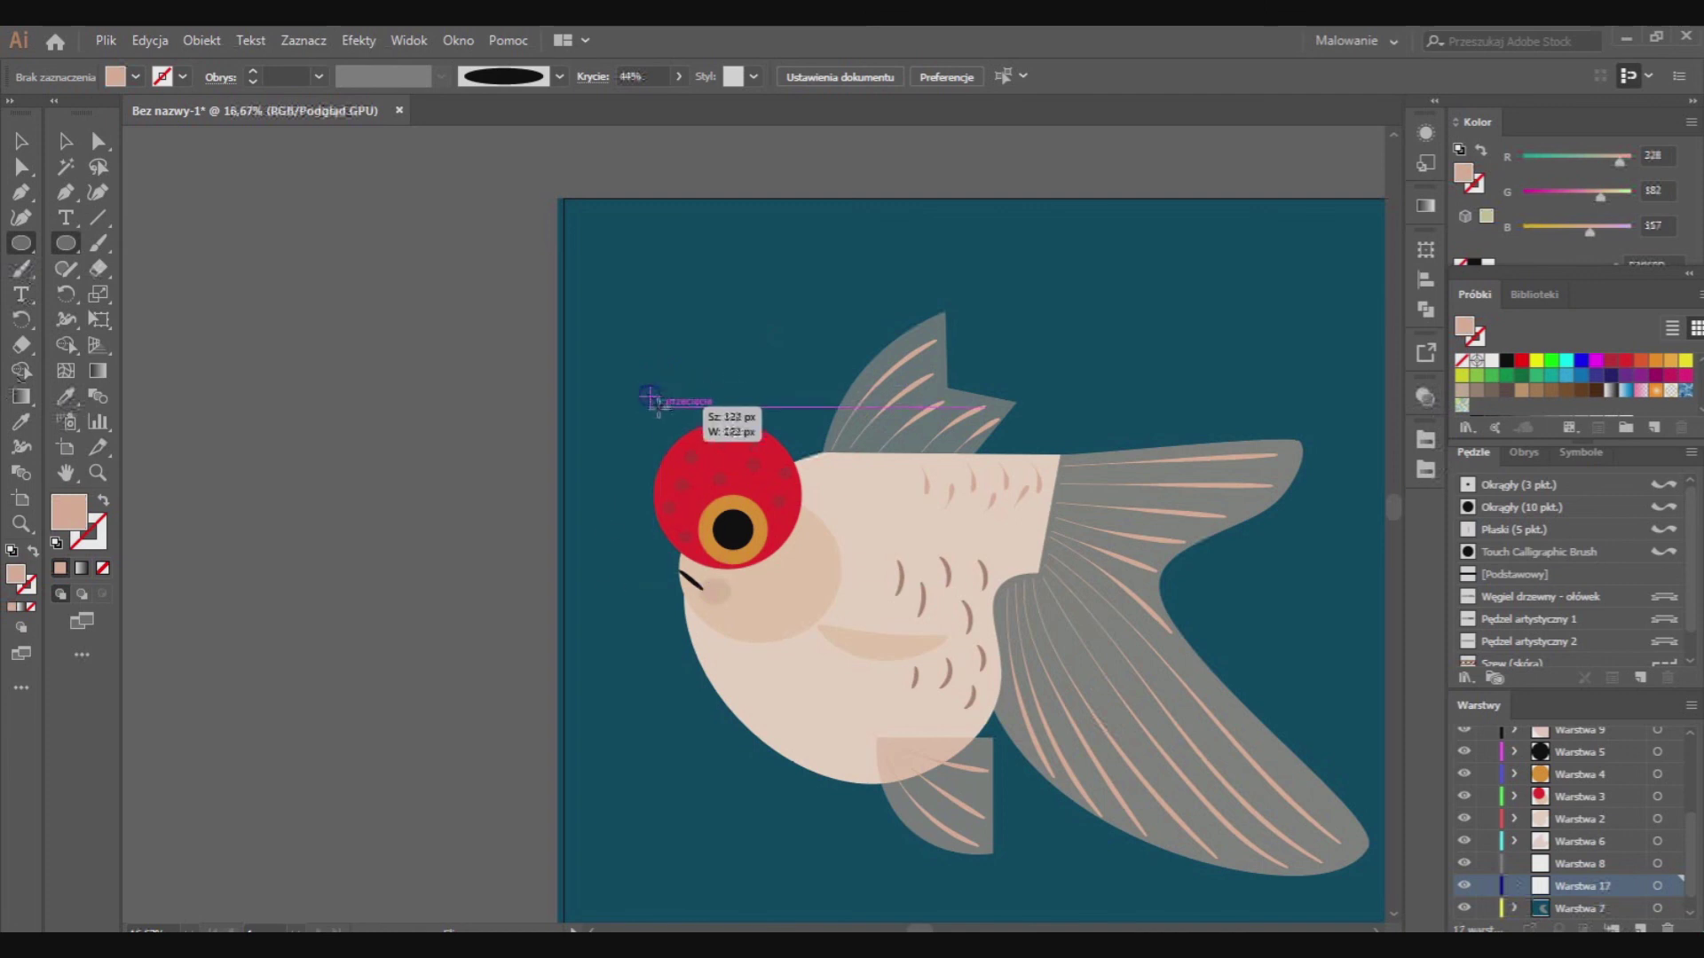
pyautogui.click(1426, 396)
pyautogui.moveTo(1377, 445); pyautogui.dragTo(1323, 445)
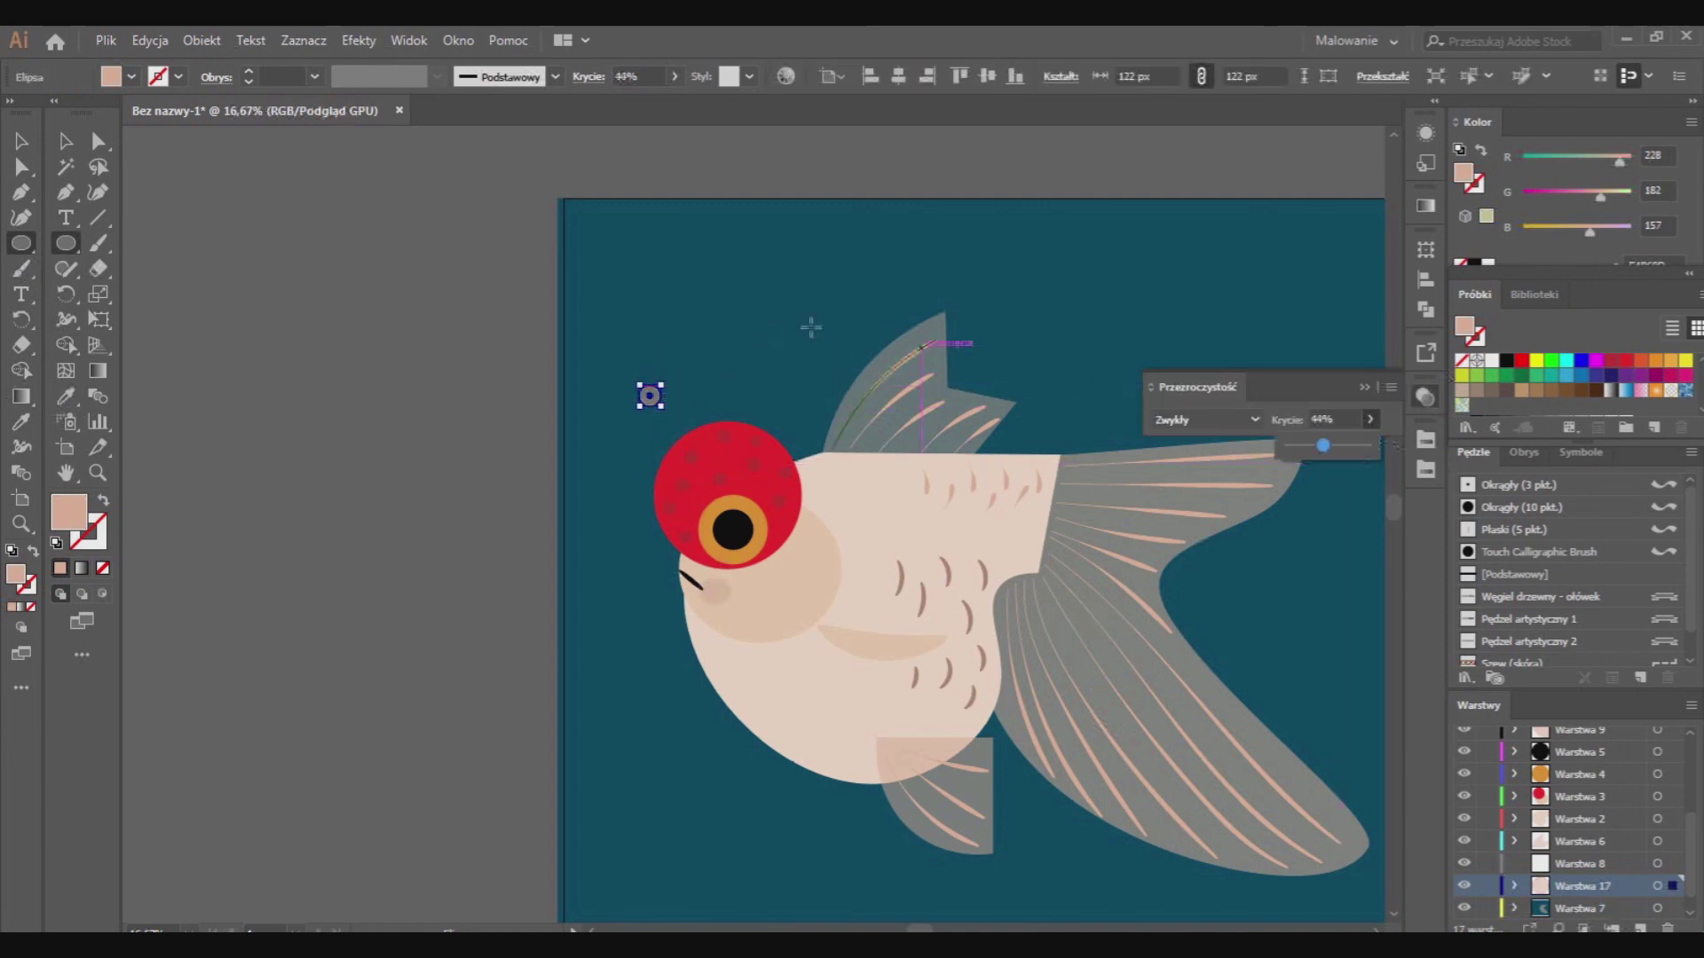
pyautogui.moveTo(665, 375); pyautogui.dragTo(675, 385)
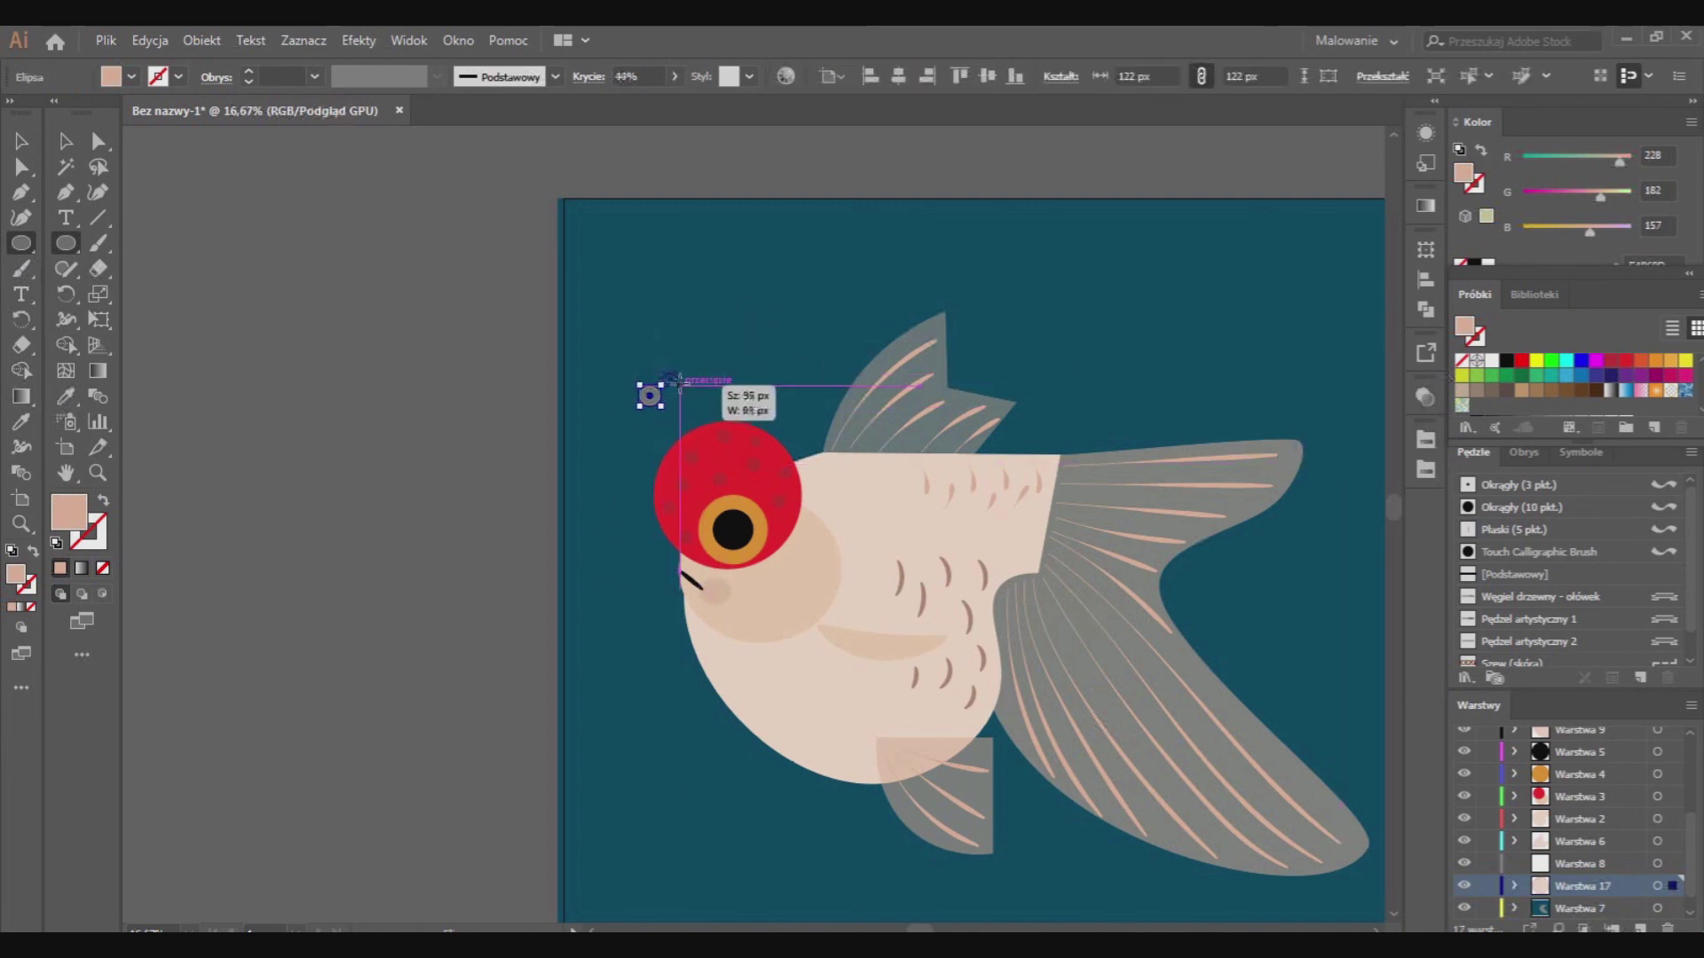
pyautogui.click(1423, 406)
pyautogui.moveTo(1371, 418); pyautogui.dragTo(1359, 459)
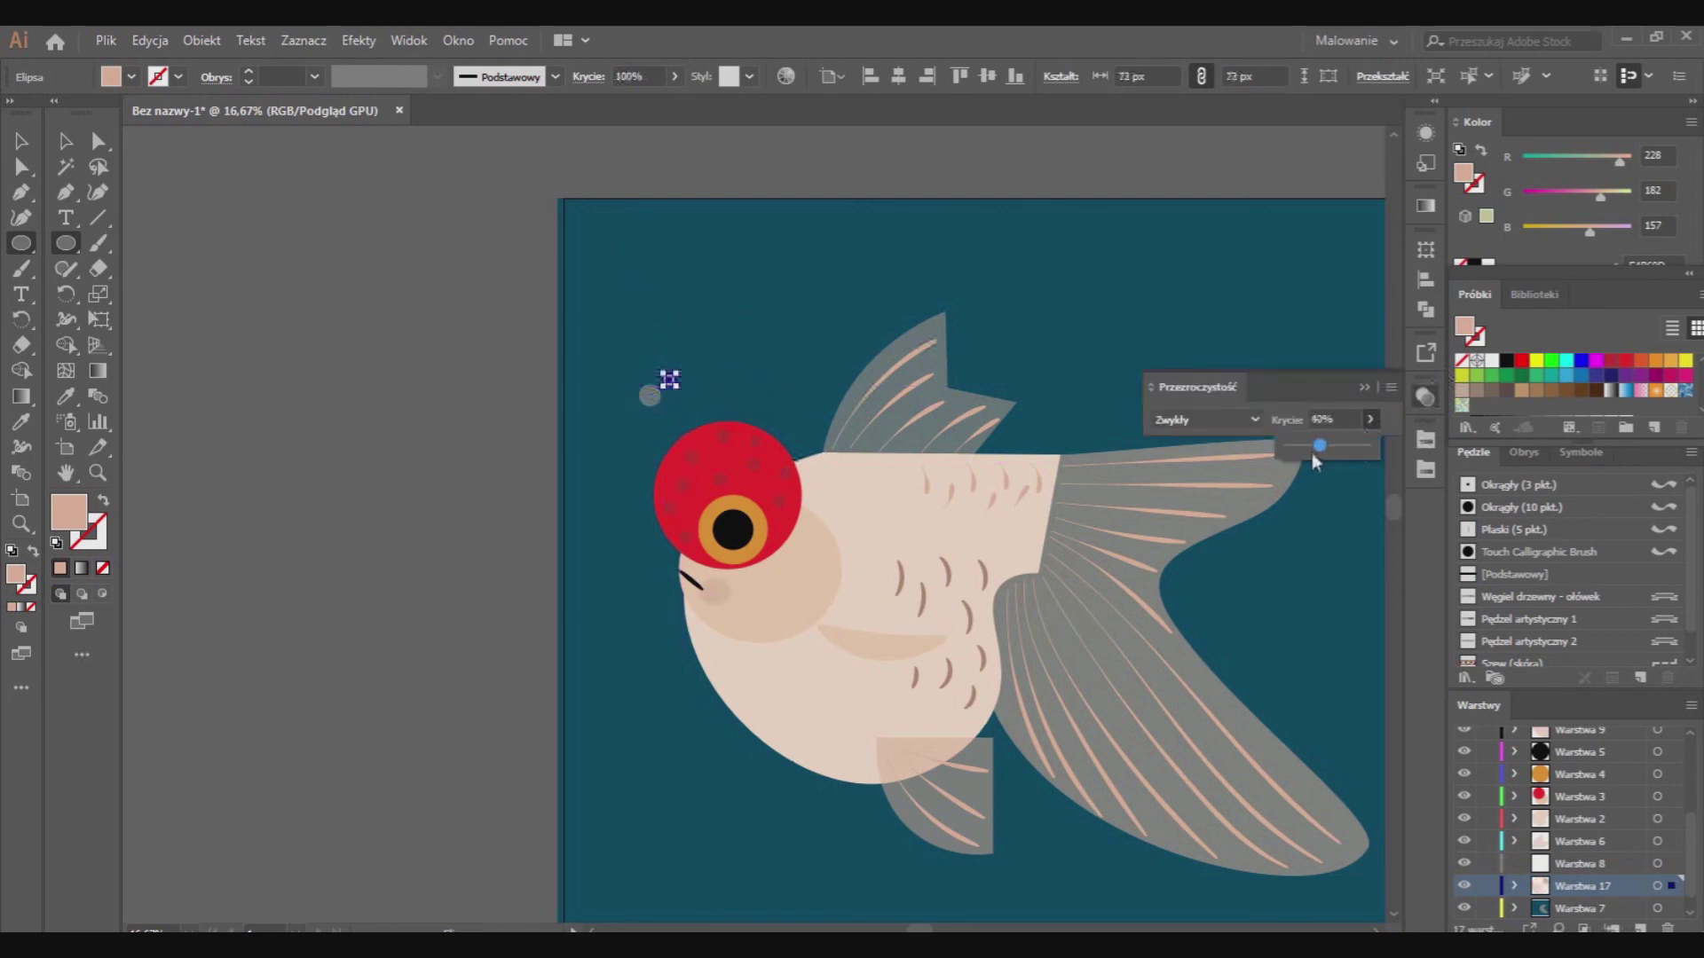
# Add a more transparent bubble near the head and a larger 36%-opaque bubble higher up
pyautogui.moveTo(660, 366); pyautogui.dragTo(644, 350)
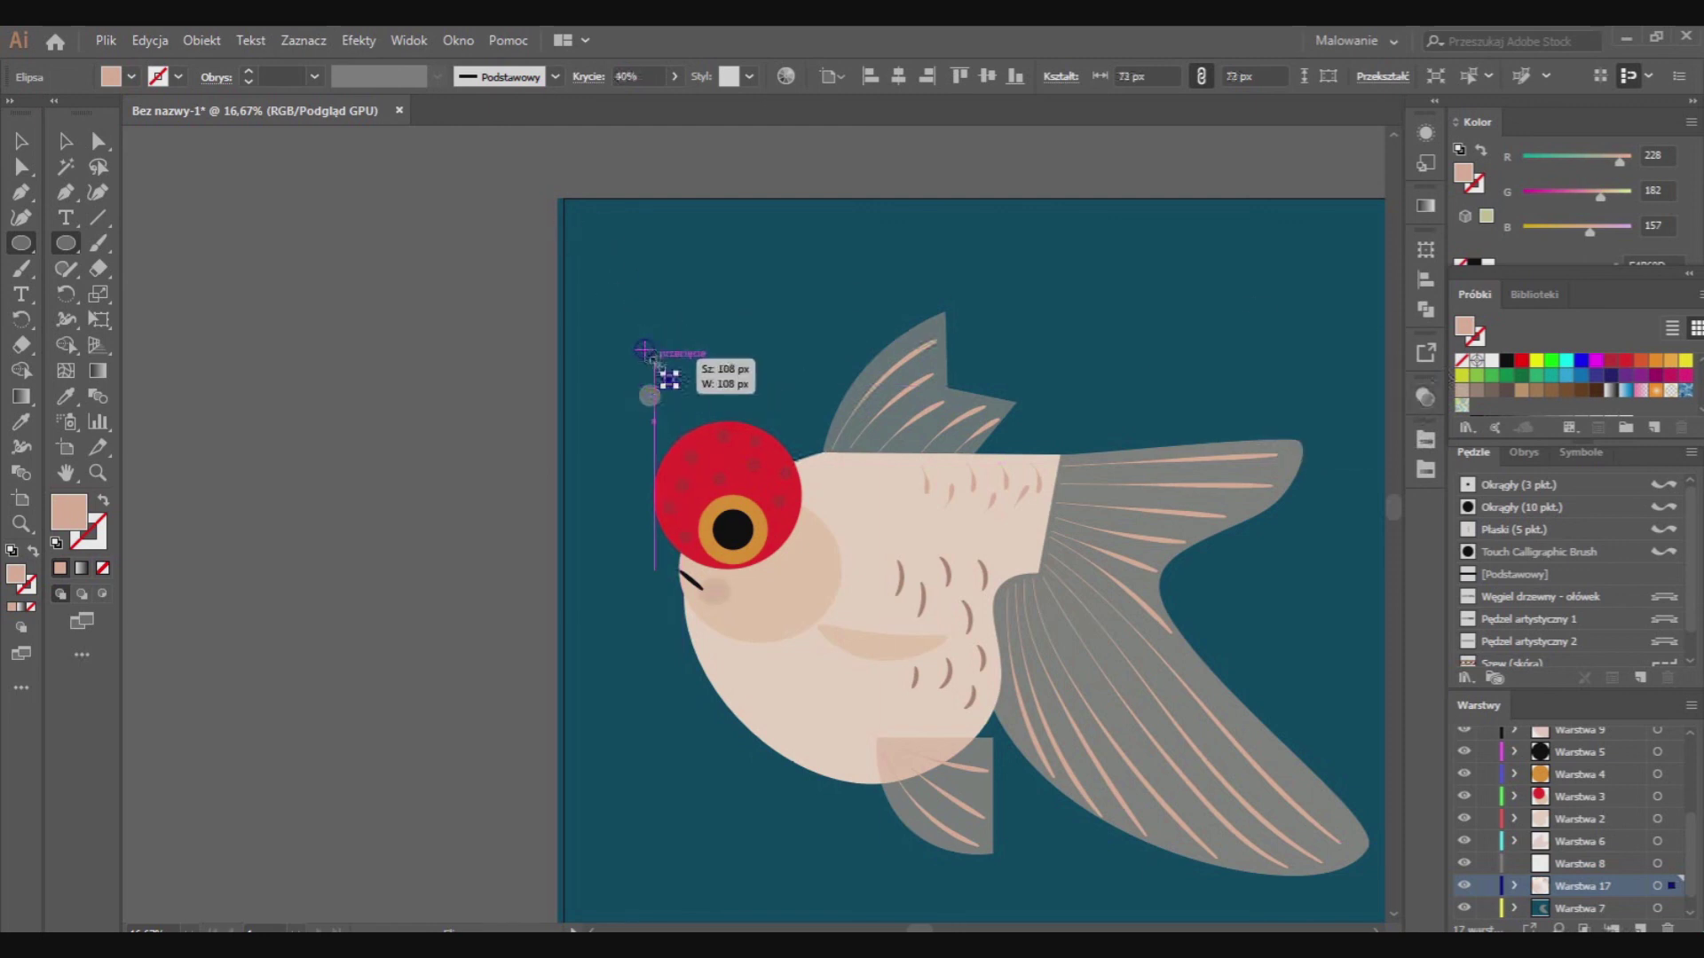
pyautogui.click(1425, 397)
pyautogui.moveTo(1367, 446); pyautogui.dragTo(1312, 447)
pyautogui.moveTo(670, 296); pyautogui.dragTo(694, 321)
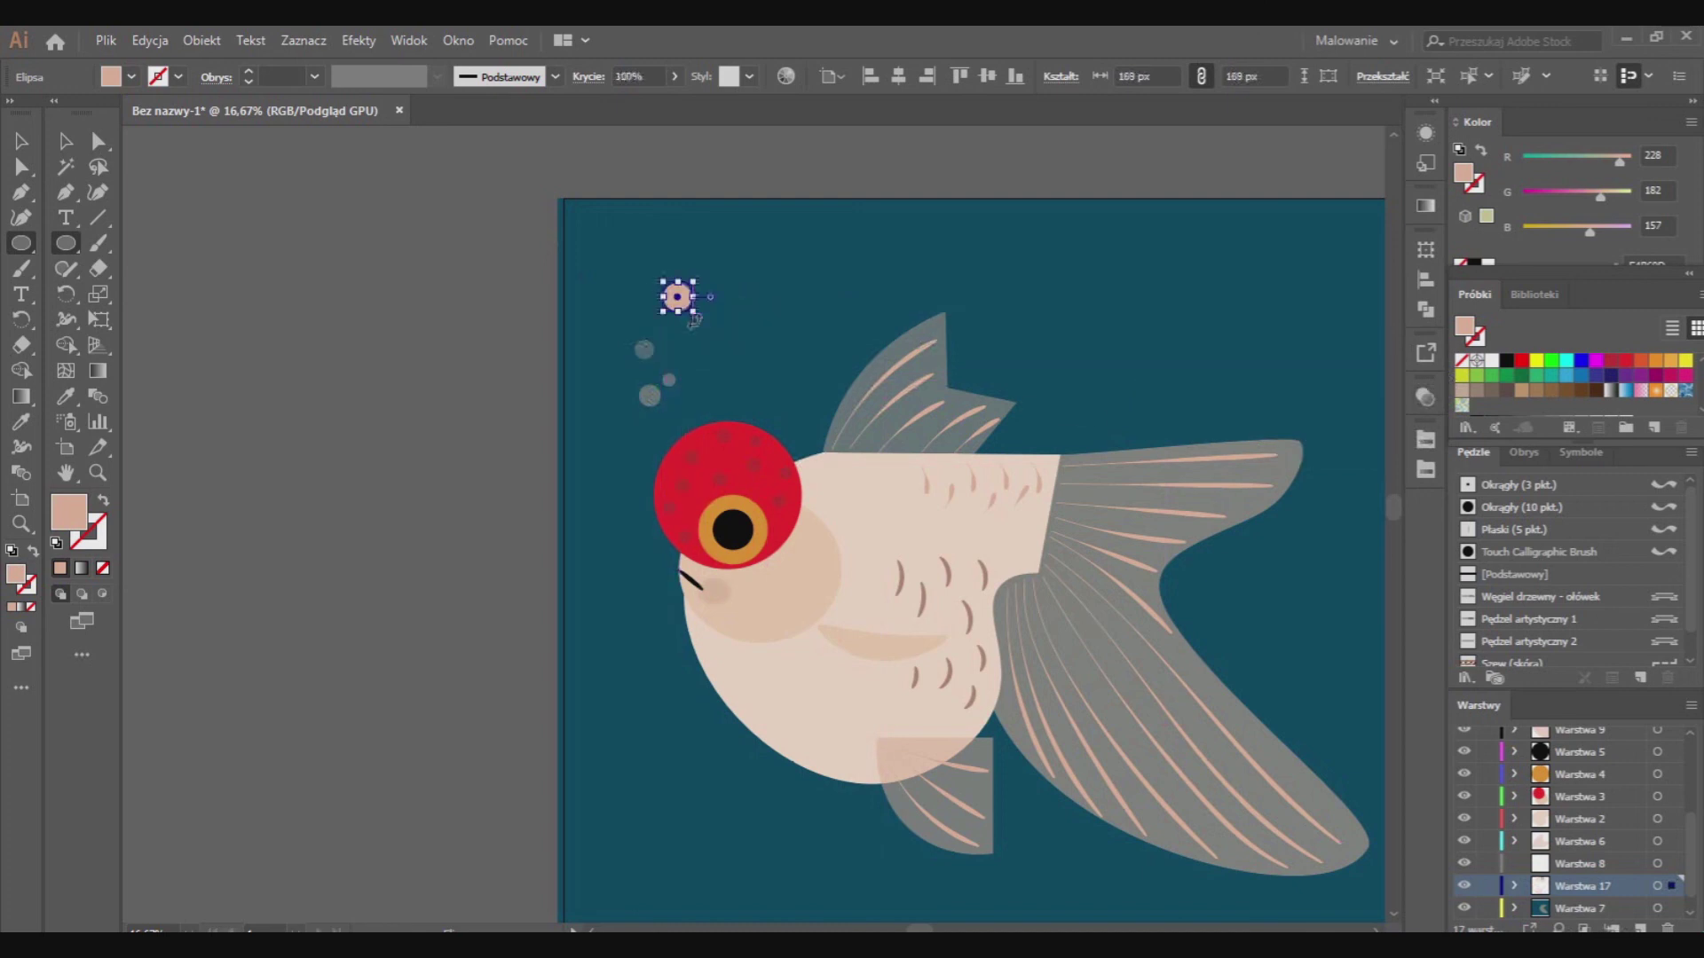
pyautogui.click(1426, 396)
pyautogui.click(1371, 418)
pyautogui.moveTo(1367, 446); pyautogui.dragTo(1316, 446)
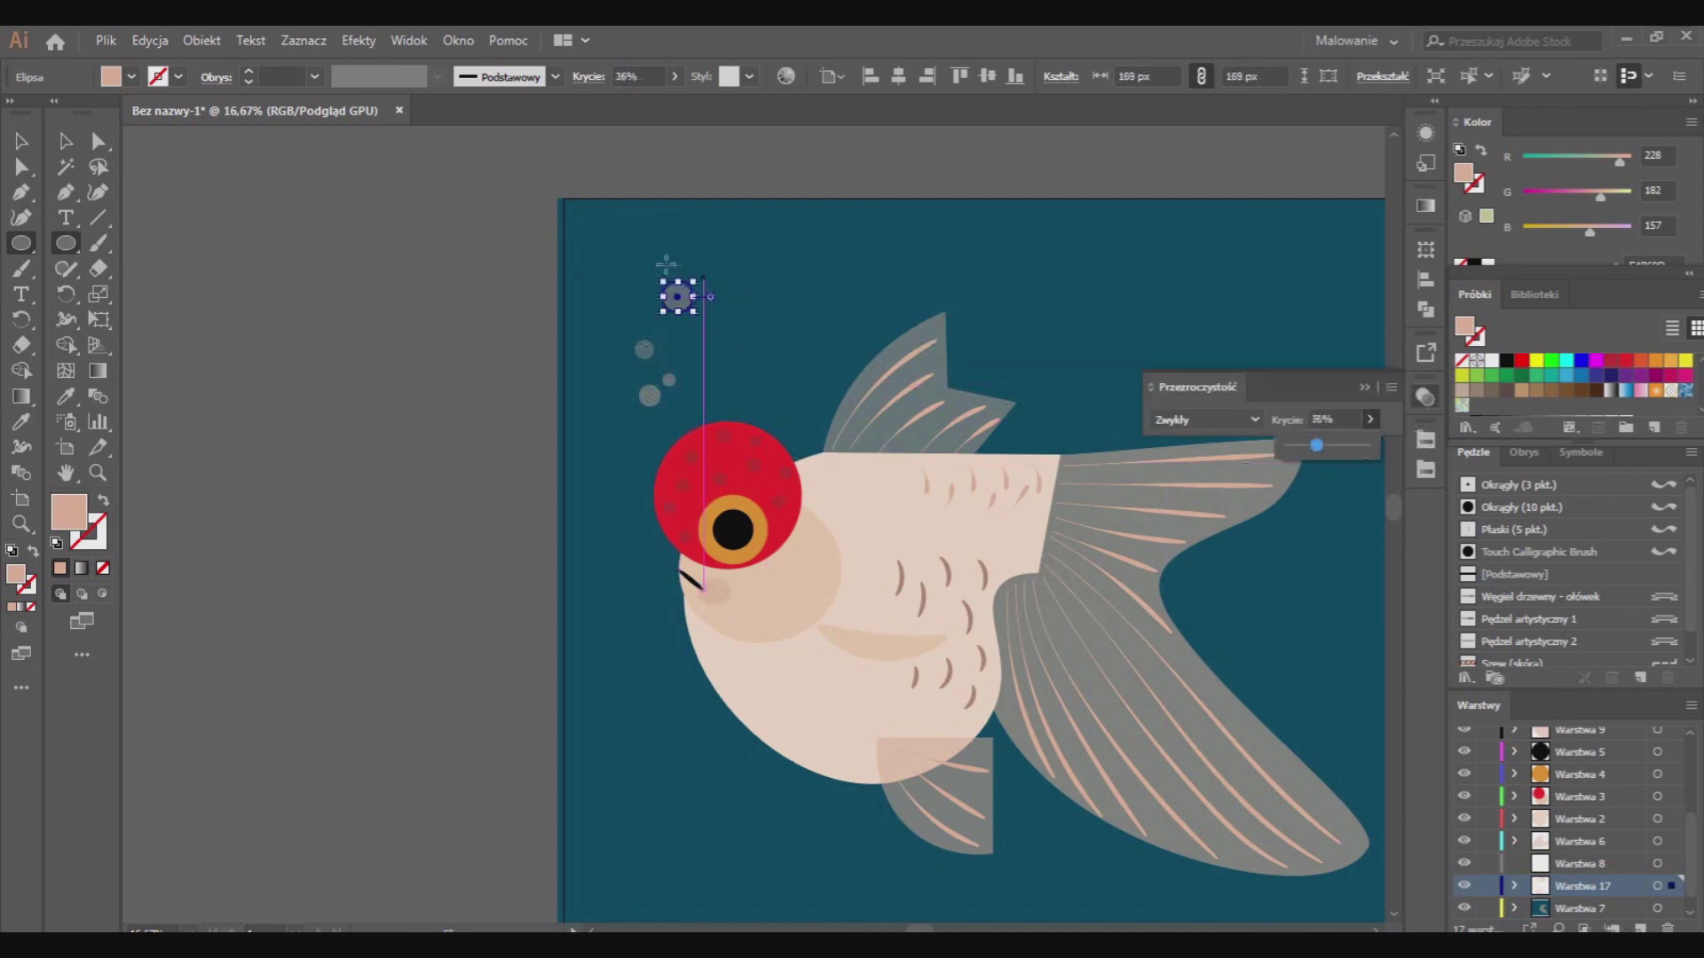
# Deselect, then draw a tiny bubble beside the larger one at 40% opacity
pyautogui.click(303, 40)
pyautogui.click(381, 110)
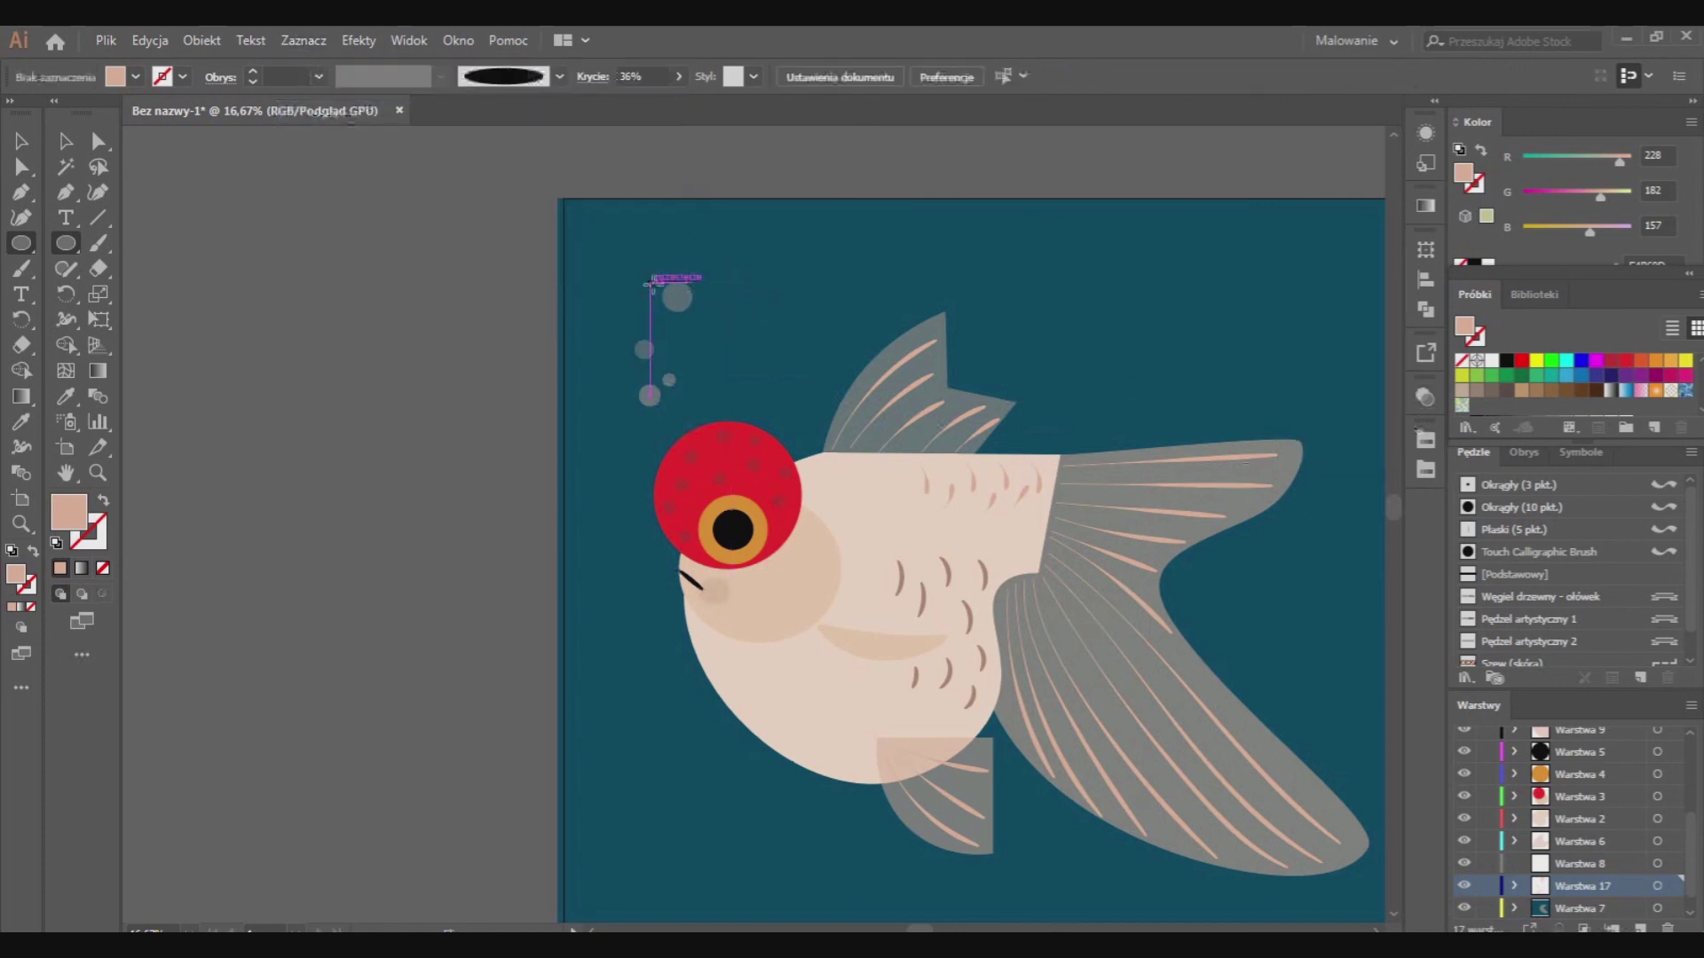
pyautogui.moveTo(649, 283); pyautogui.dragTo(660, 292)
pyautogui.click(1425, 397)
pyautogui.click(1371, 419)
pyautogui.moveTo(1316, 447); pyautogui.dragTo(1320, 446)
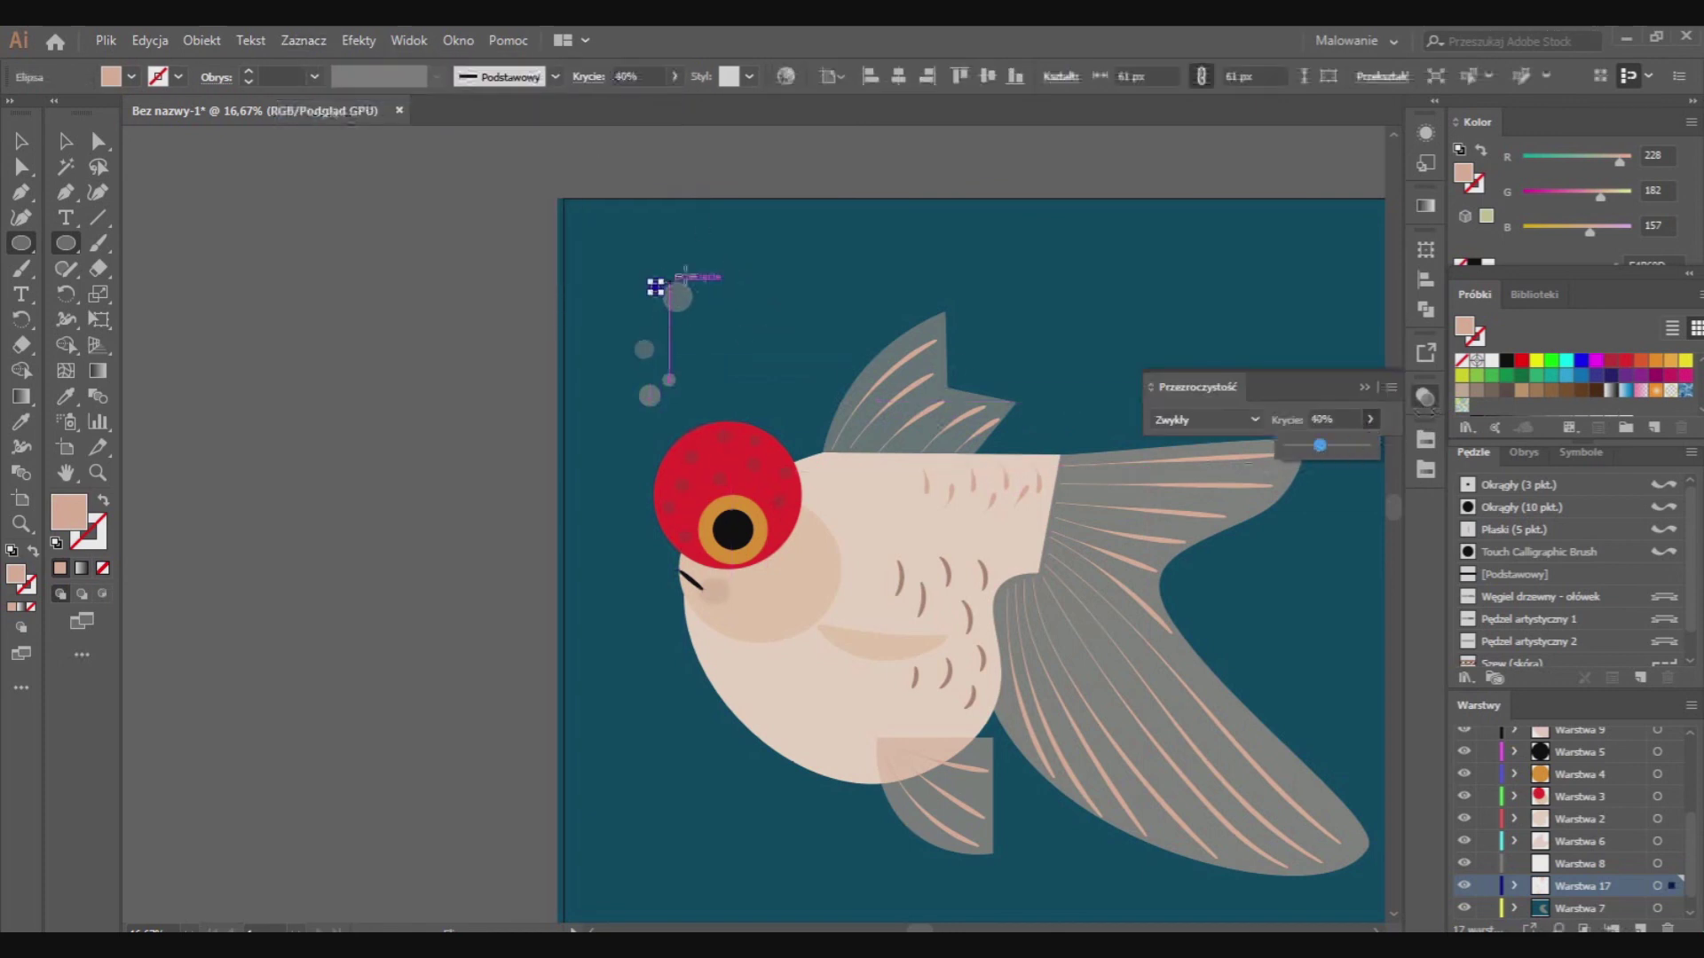
# Finish the trail with a translucent top bubble and a small bubble to the right, then deselect
pyautogui.moveTo(665, 258); pyautogui.dragTo(675, 269)
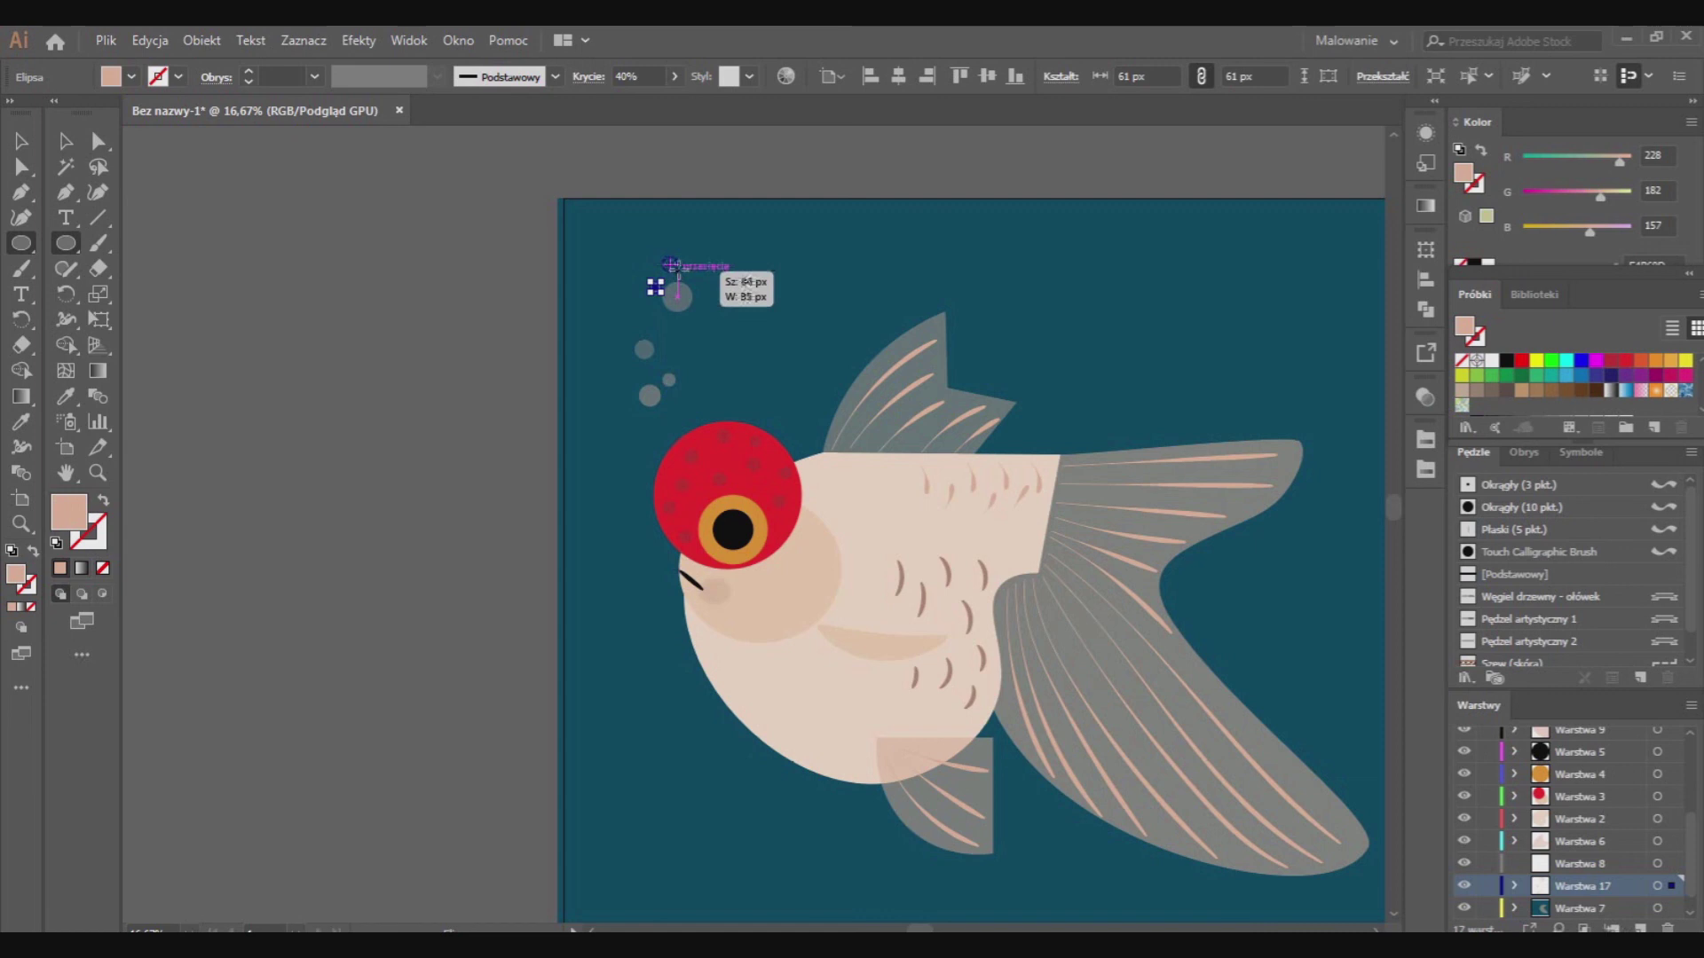
pyautogui.click(1425, 396)
pyautogui.click(1371, 419)
pyautogui.moveTo(1369, 446); pyautogui.dragTo(1316, 446)
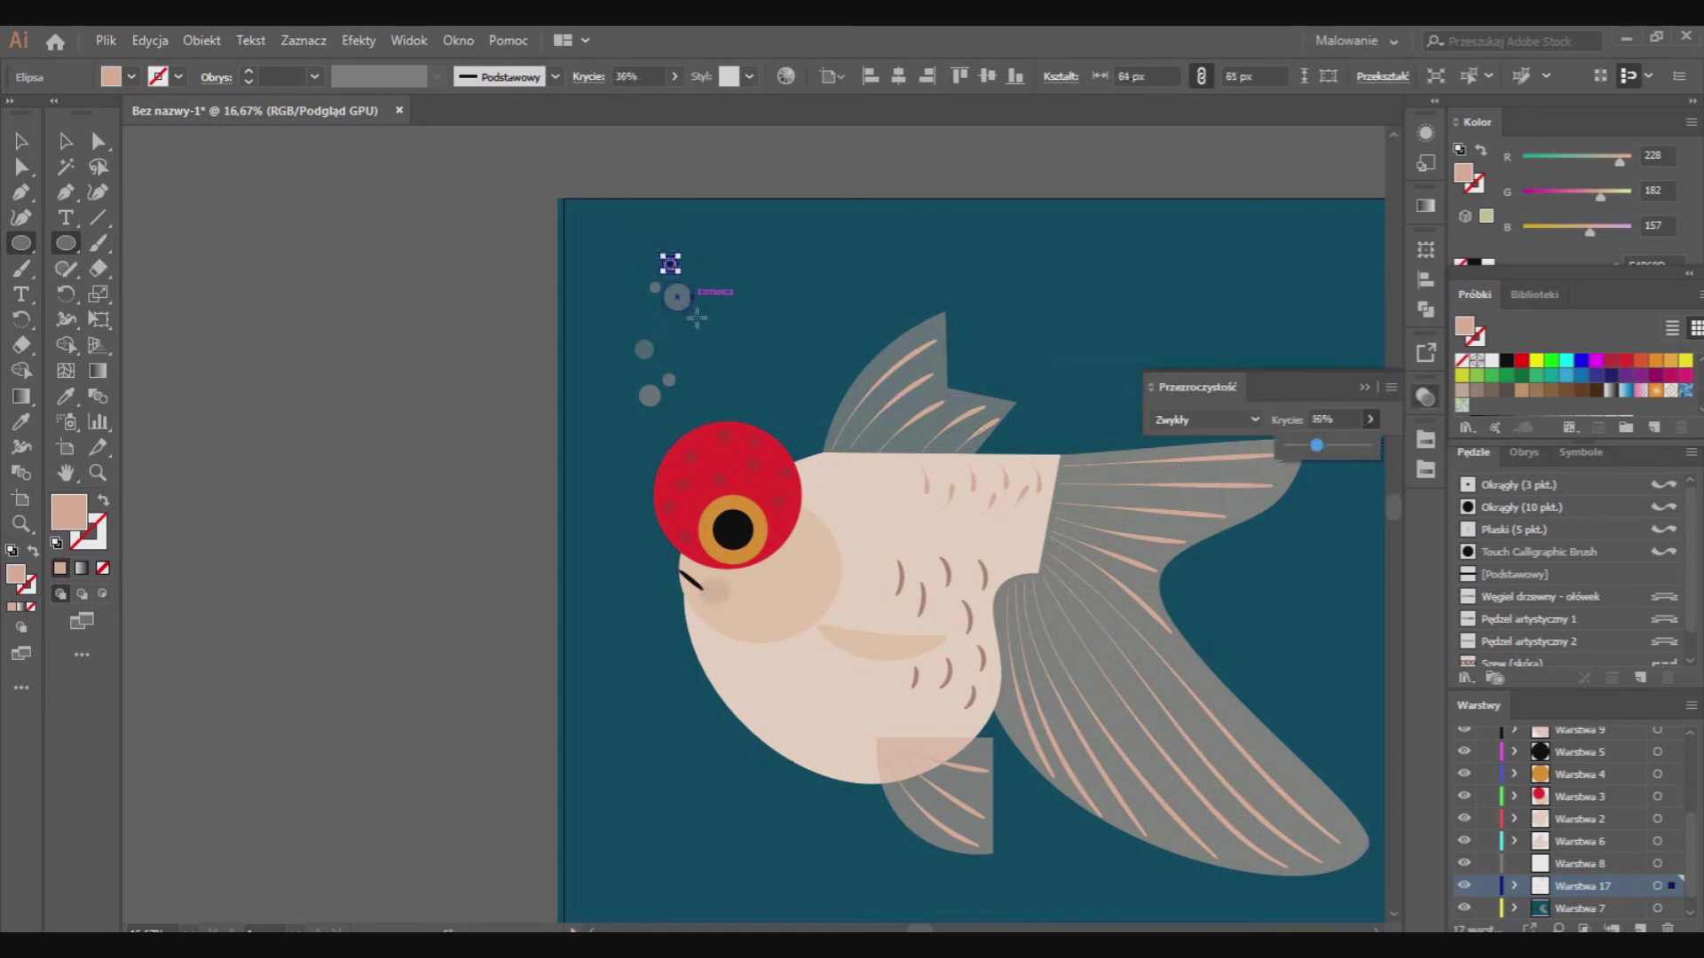
pyautogui.moveTo(693, 318); pyautogui.dragTo(703, 329)
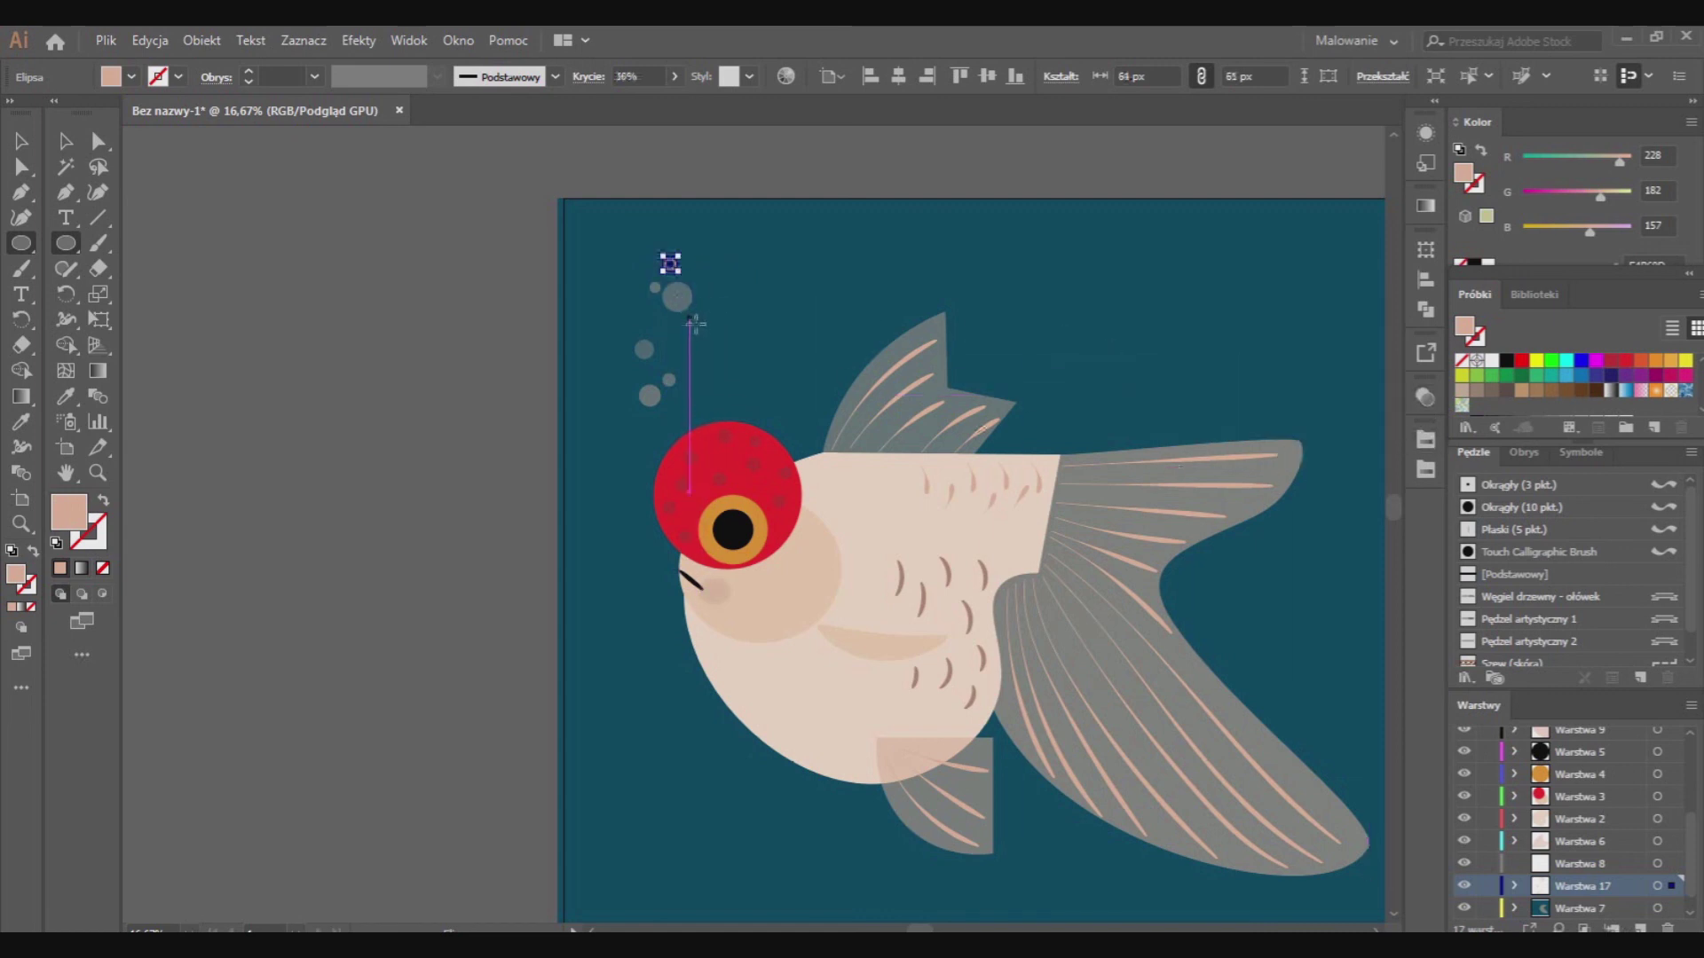
pyautogui.click(1426, 399)
pyautogui.click(1372, 419)
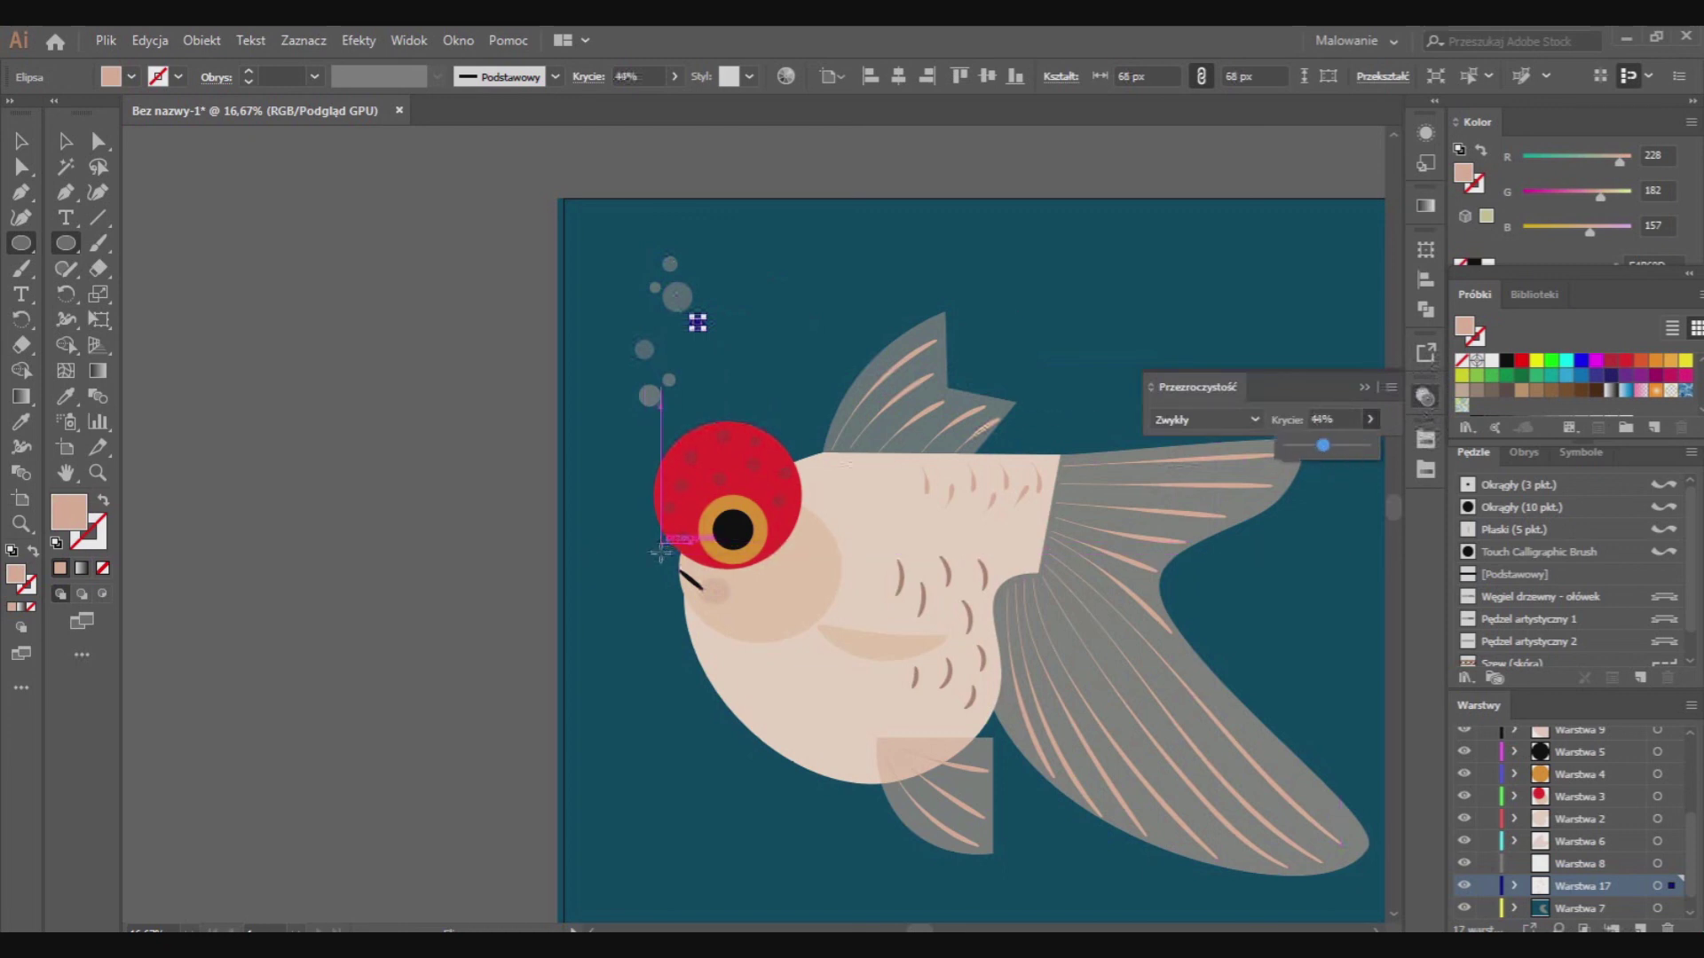
pyautogui.click(303, 40)
pyautogui.click(328, 110)
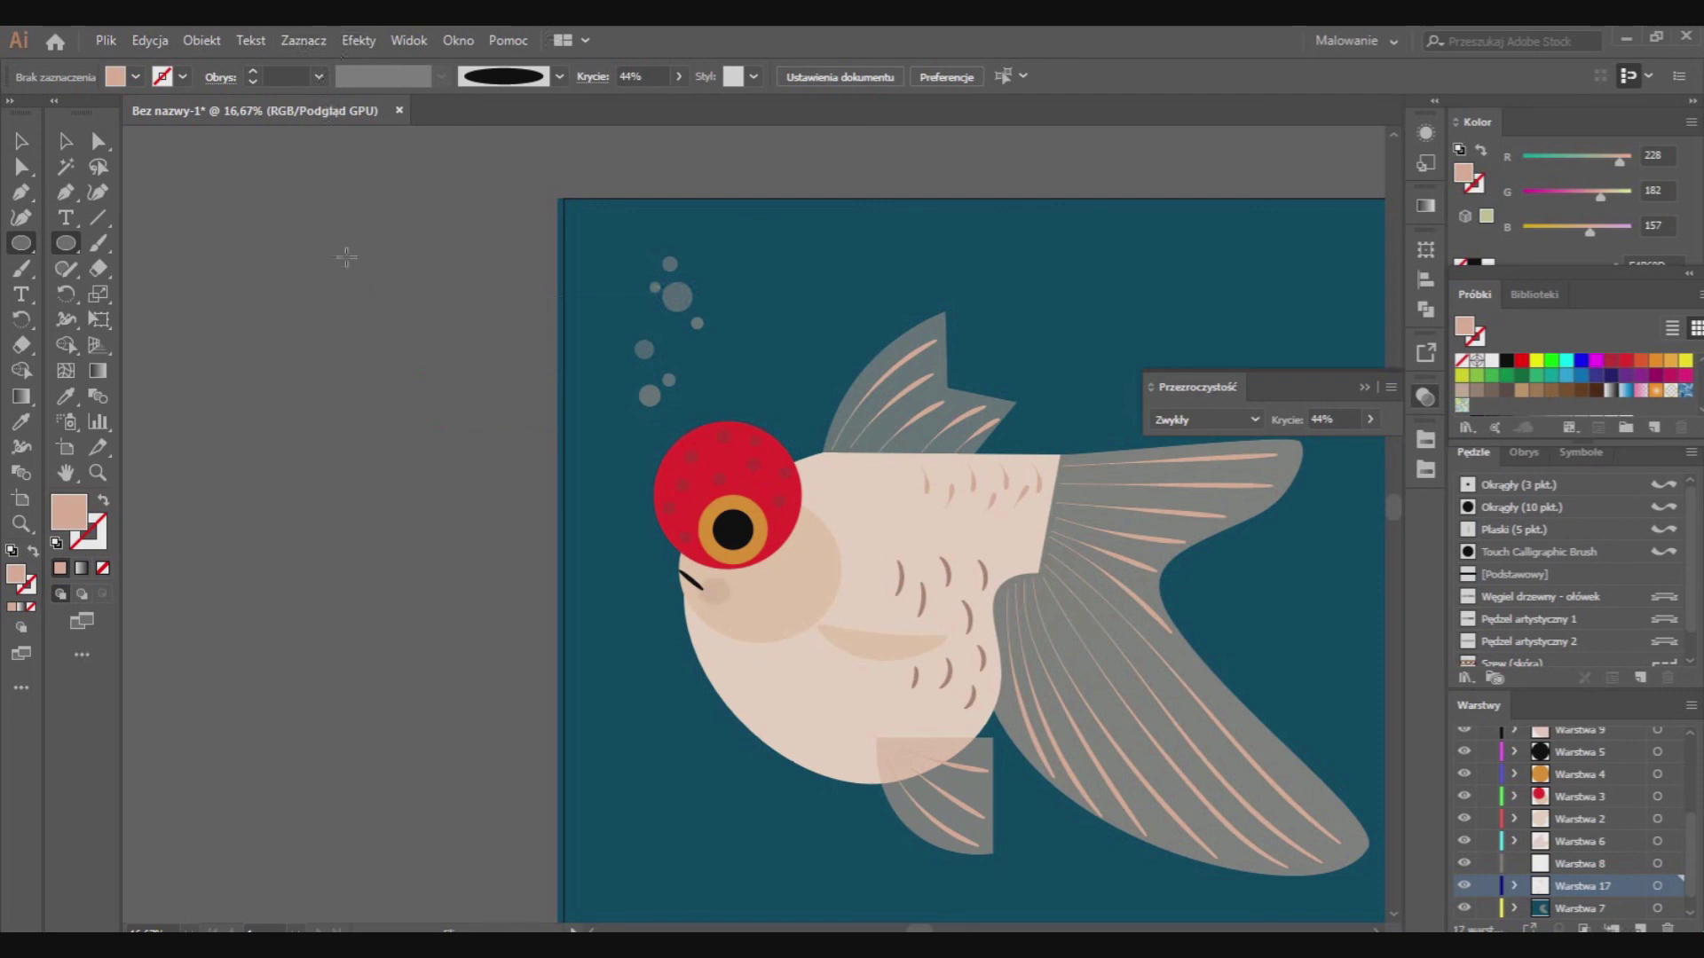
pyautogui.scroll(-1, 982, 919)
pyautogui.keyDown('alt'); pyautogui.scroll(-1, 983, 918); pyautogui.keyUp('alt')
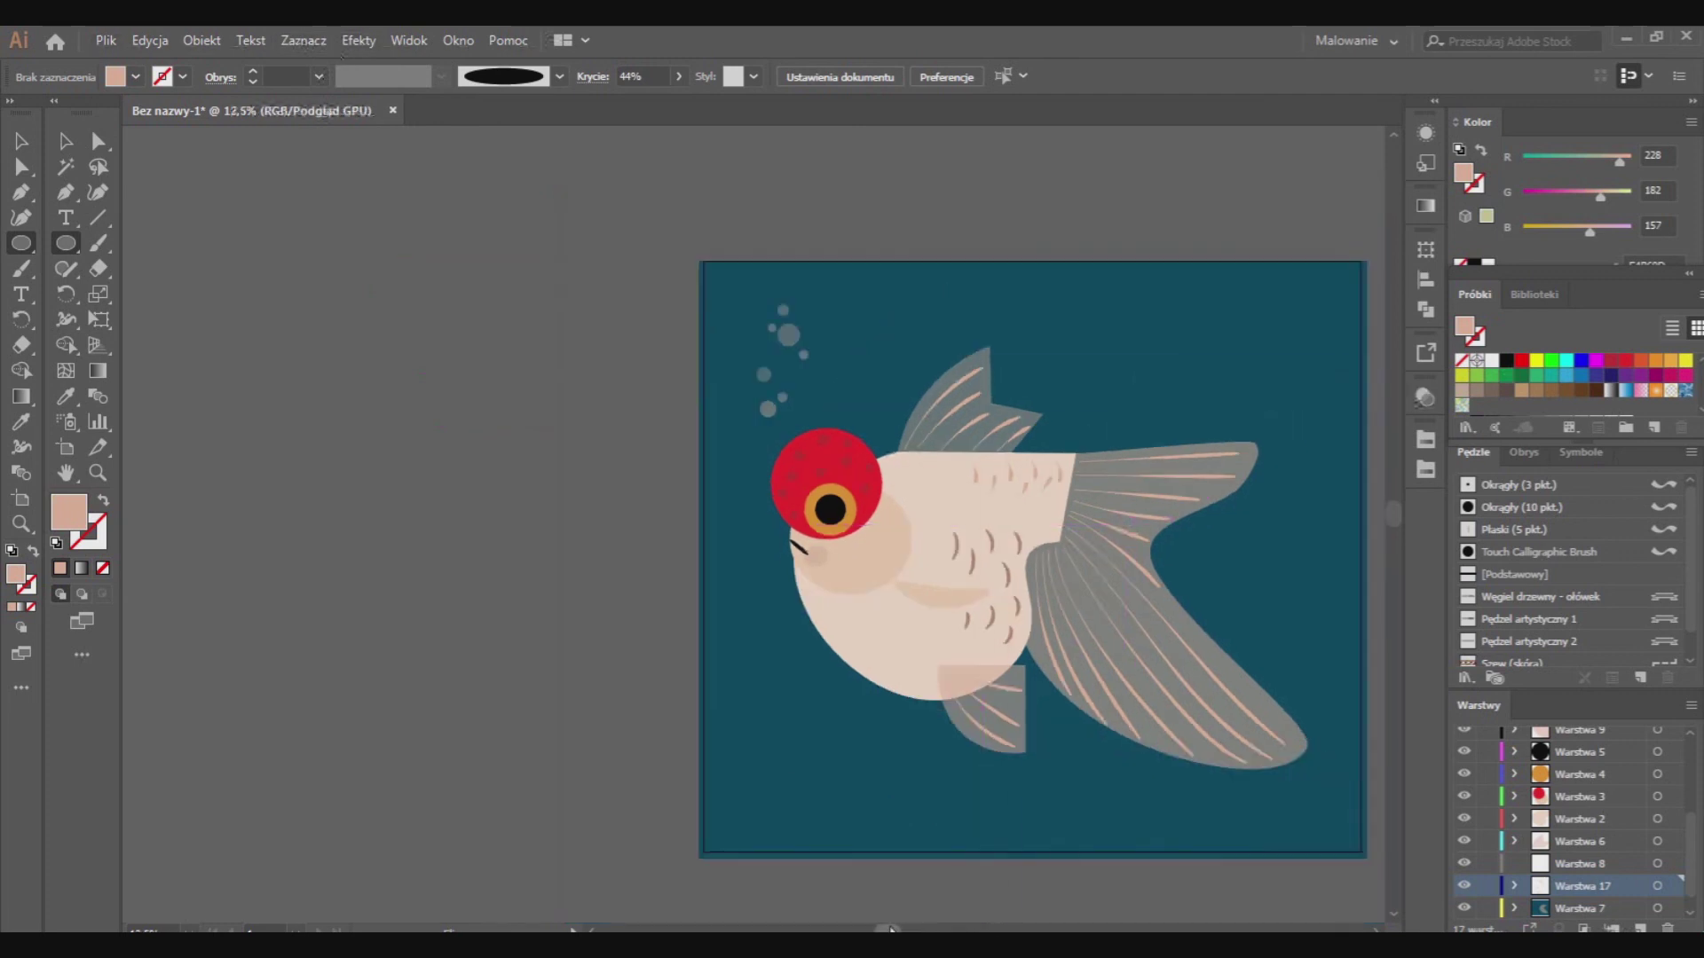
pyautogui.moveTo(891, 927); pyautogui.dragTo(987, 906)
pyautogui.click(66, 142)
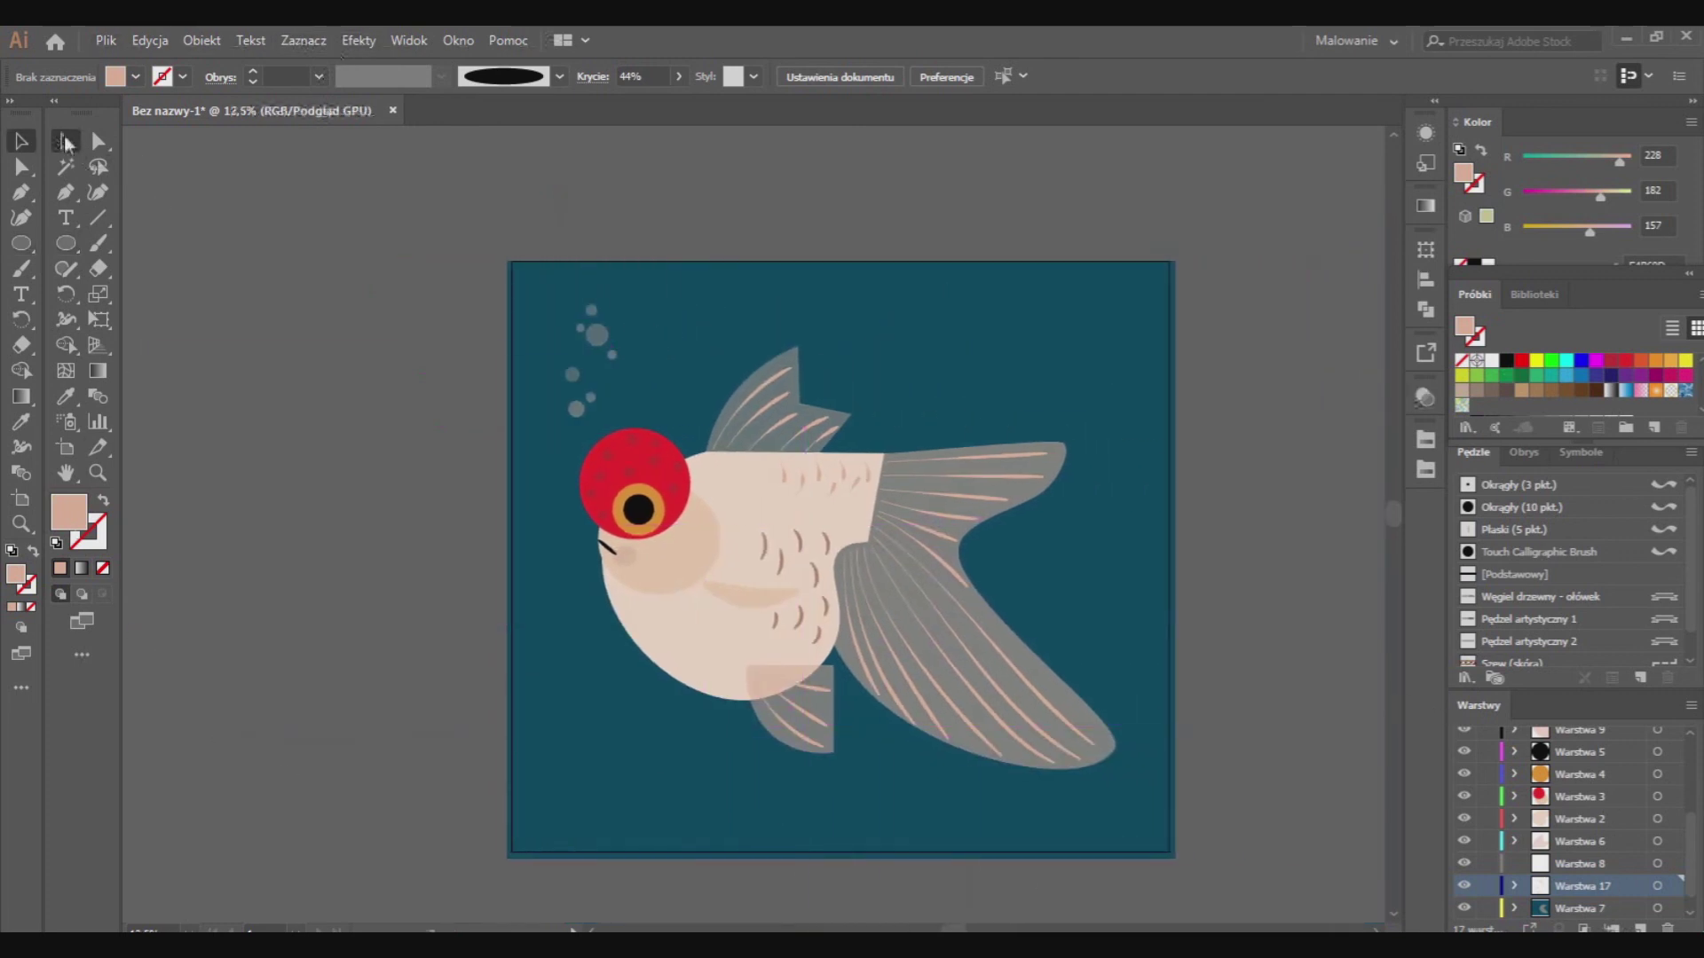